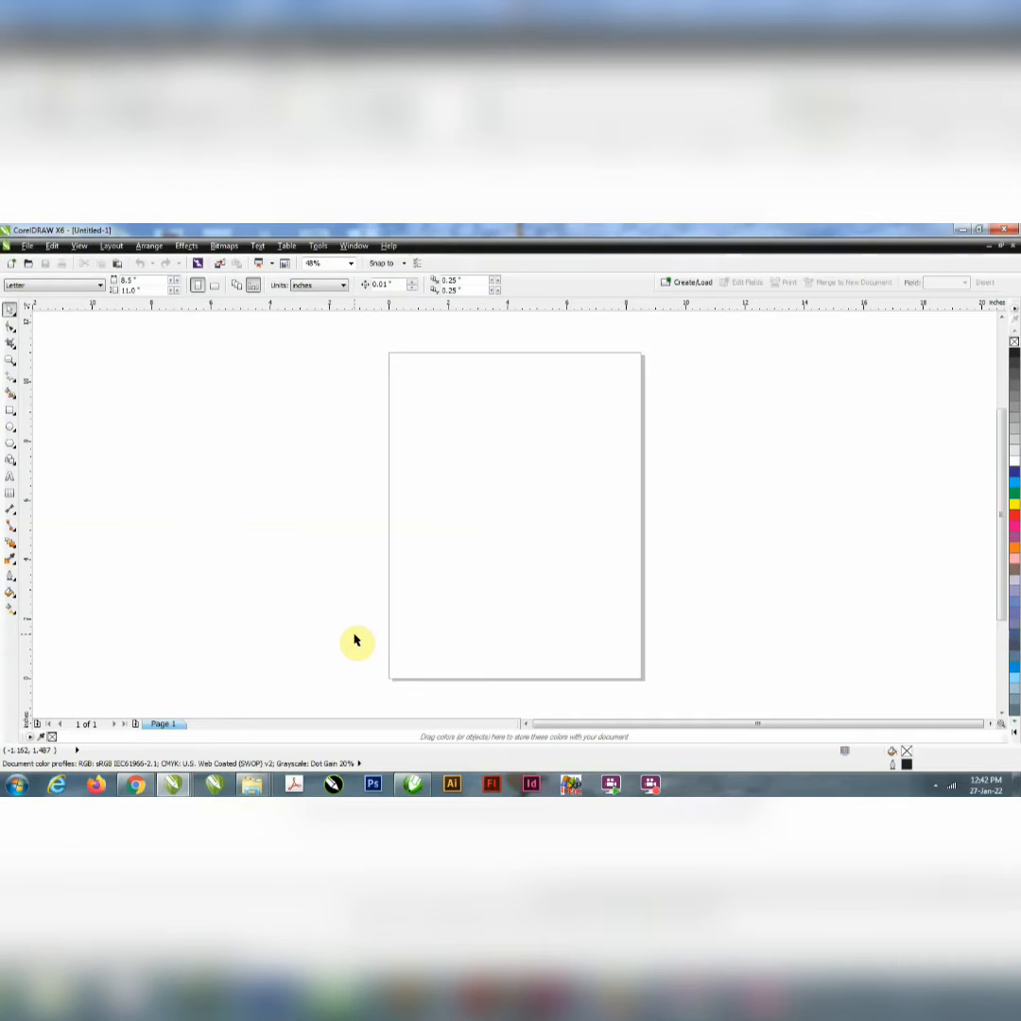
# Step: Create a rectangle frame matching the full 8.5 × 11 inch page
pyautogui.doubleClick(10, 410)
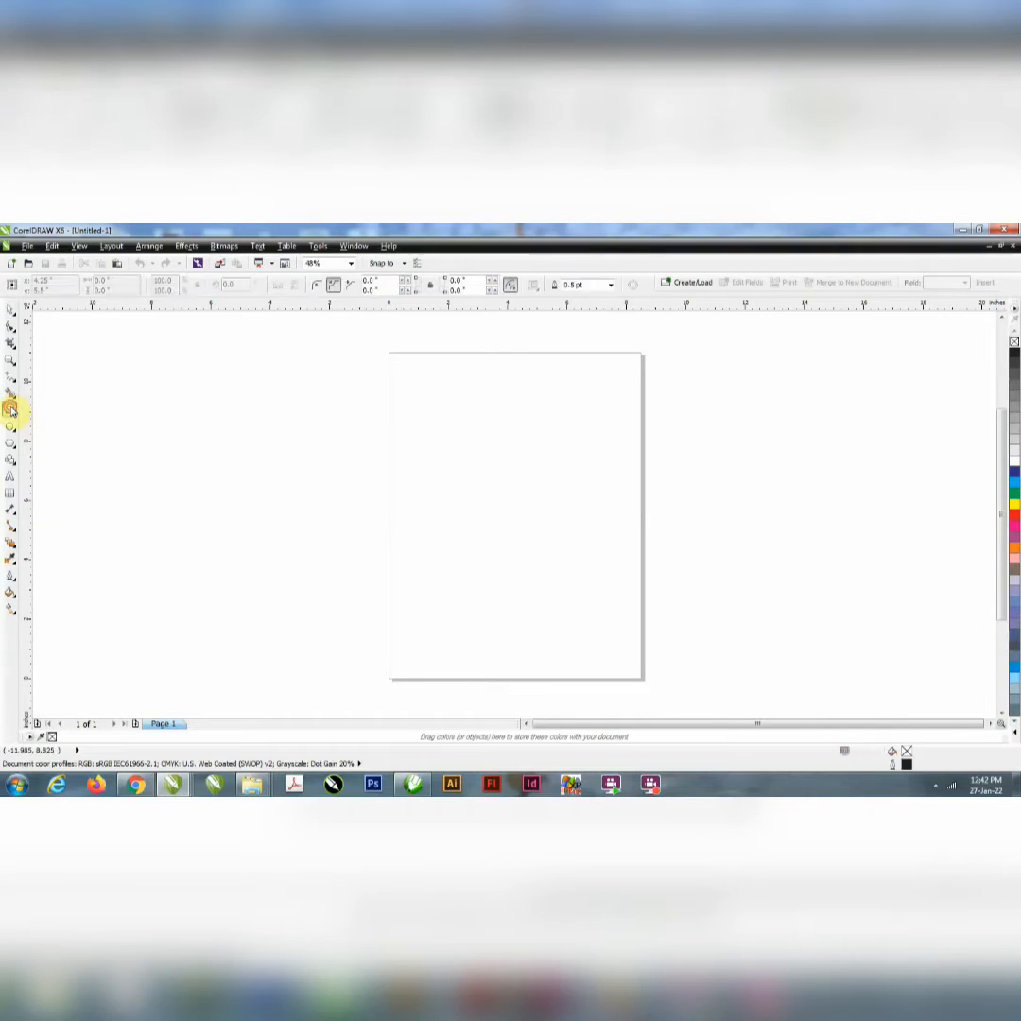
pyautogui.click(11, 312)
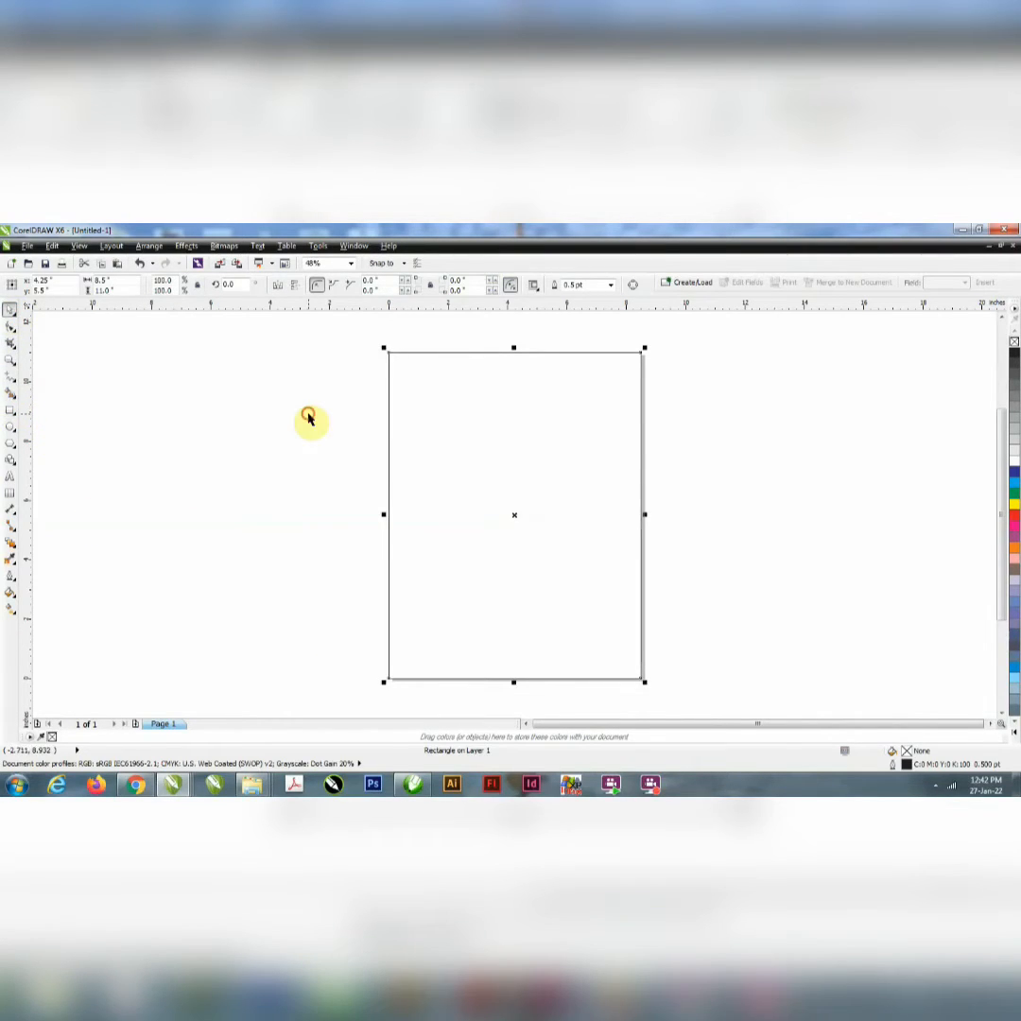
pyautogui.click(312, 422)
pyautogui.click(395, 448)
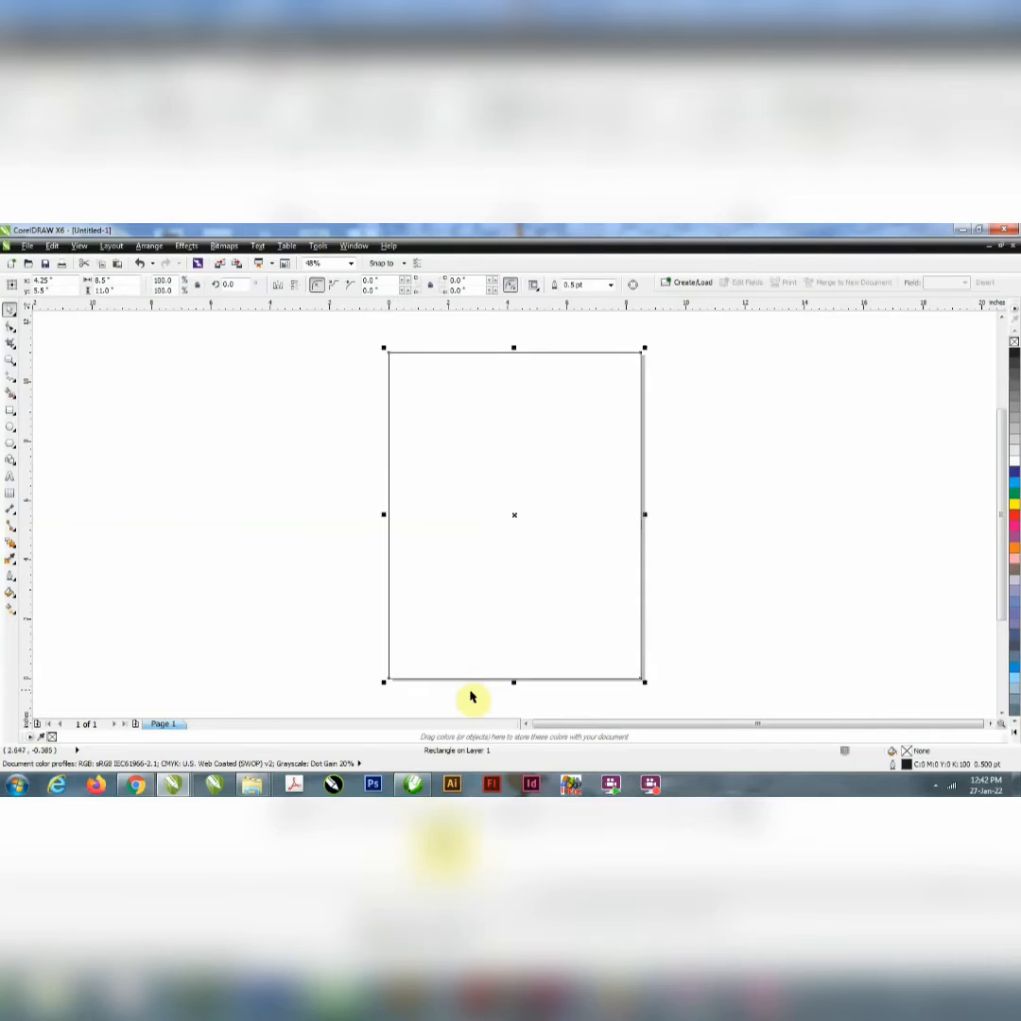
# Step: Make a resized copy of the page rectangle as a band about 9.49 × 2.09 inches overhanging the page's top edge
pyautogui.moveTo(514, 682); pyautogui.dragTo(490, 405)
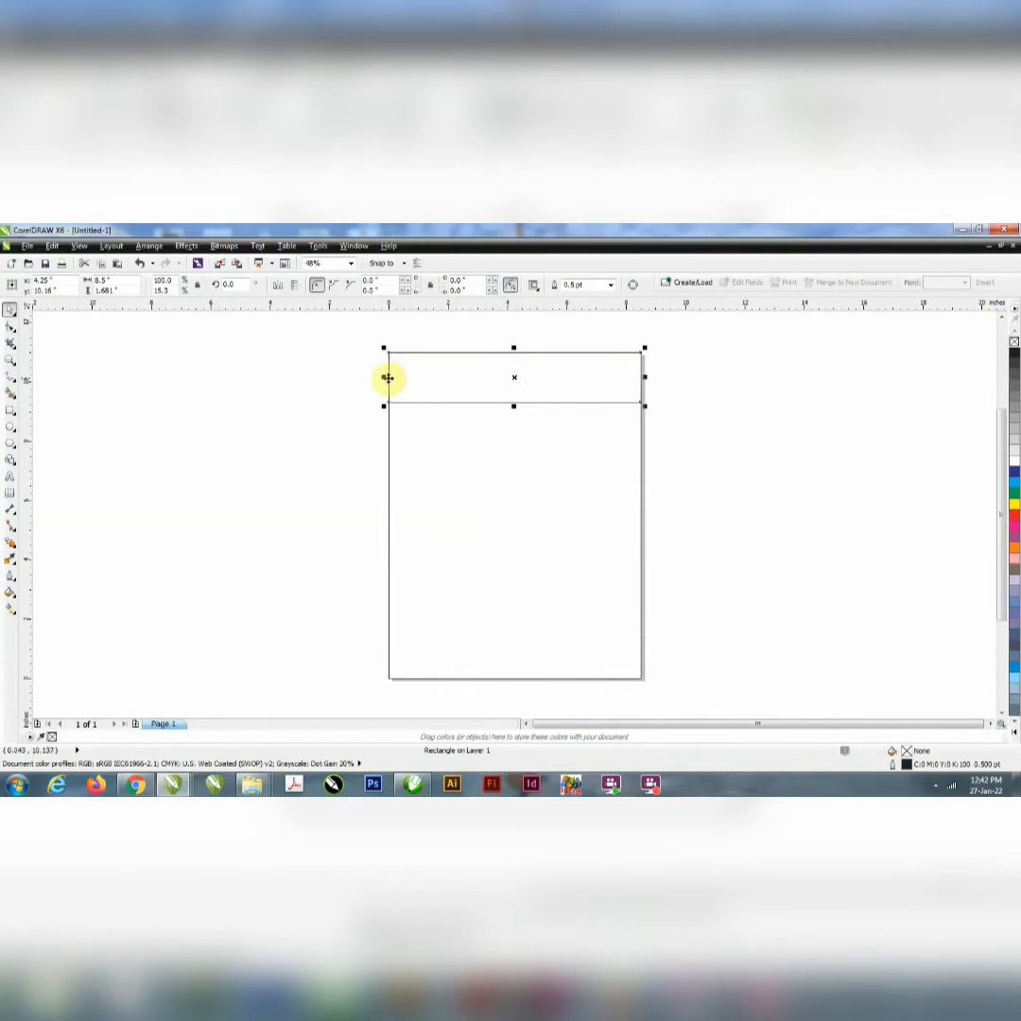
pyautogui.moveTo(383, 377); pyautogui.dragTo(369, 377)
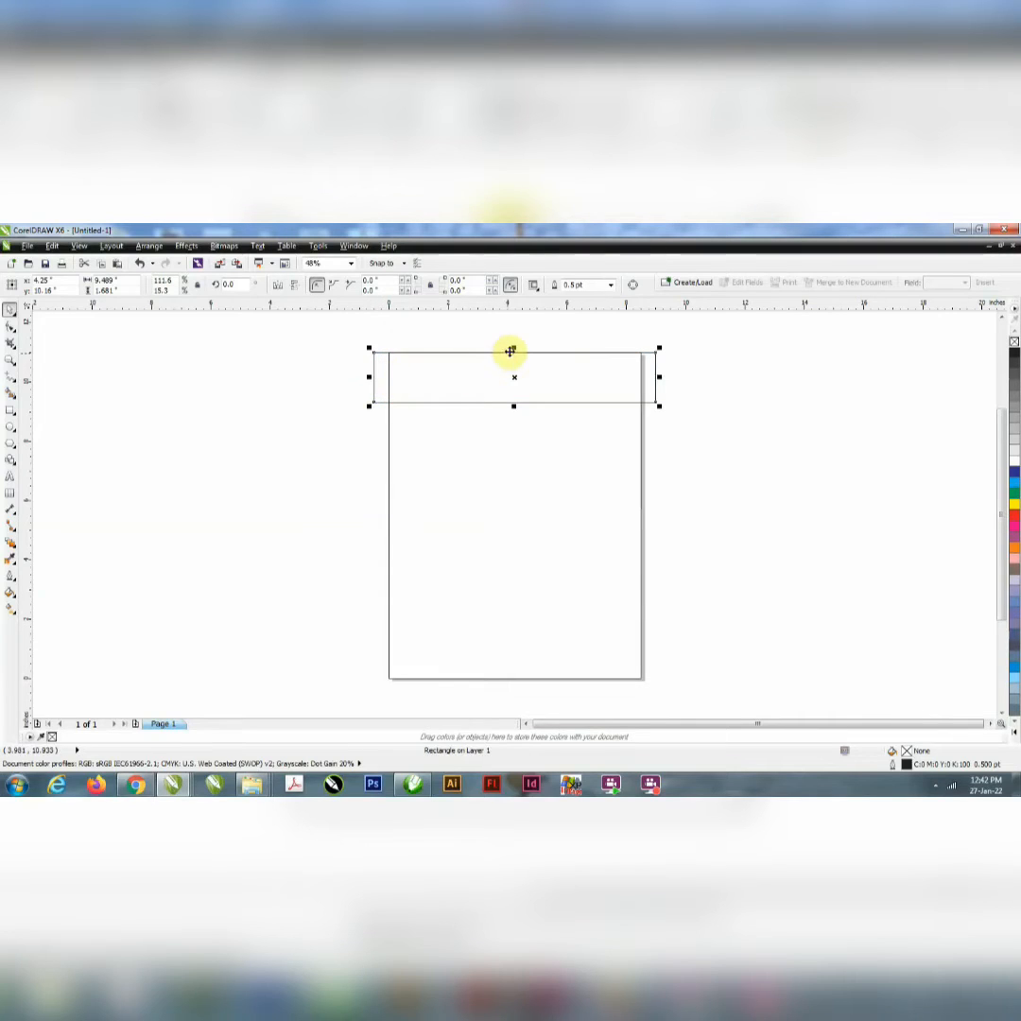
pyautogui.moveTo(515, 348); pyautogui.dragTo(514, 336)
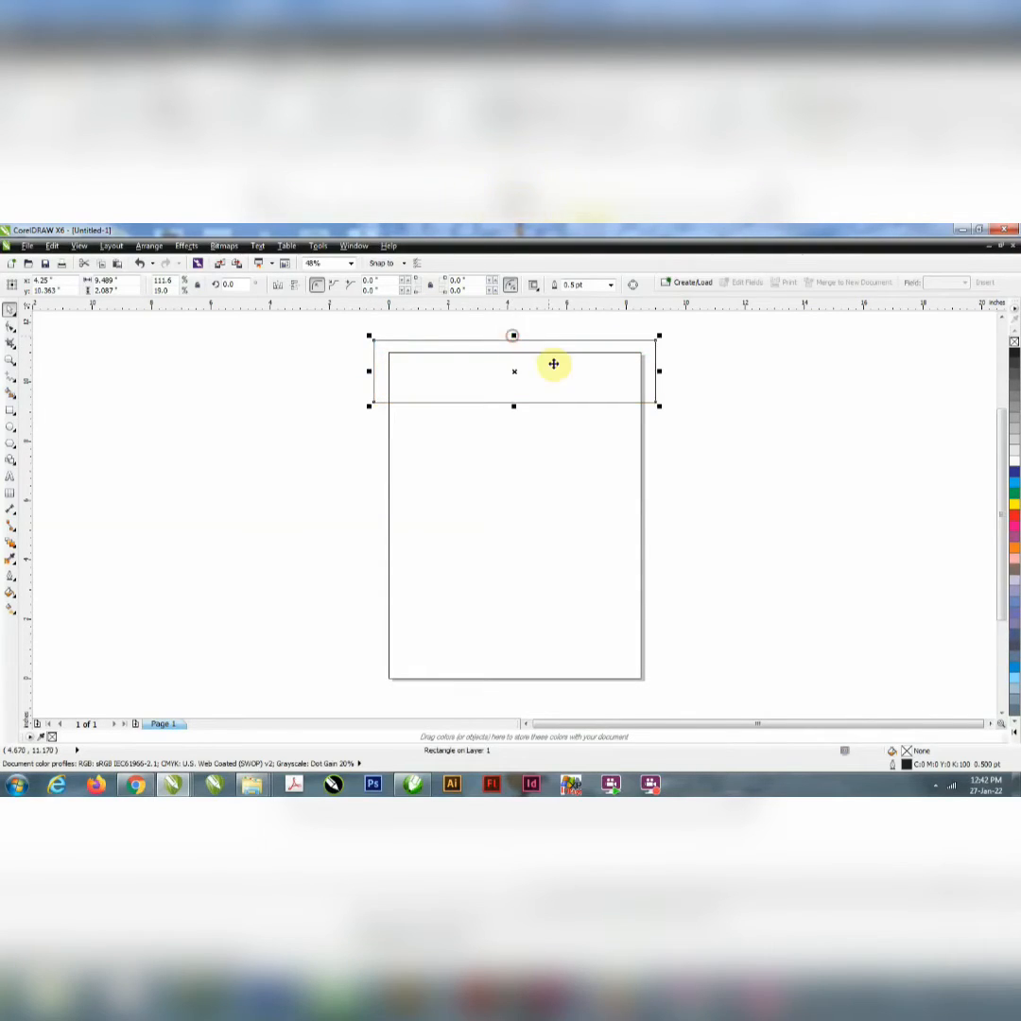
# Step: Remove the band's outline and give it a custom linear fountain fill running from dark blue to cyan
pyautogui.click(1014, 470)
pyautogui.rightClick(1014, 342)
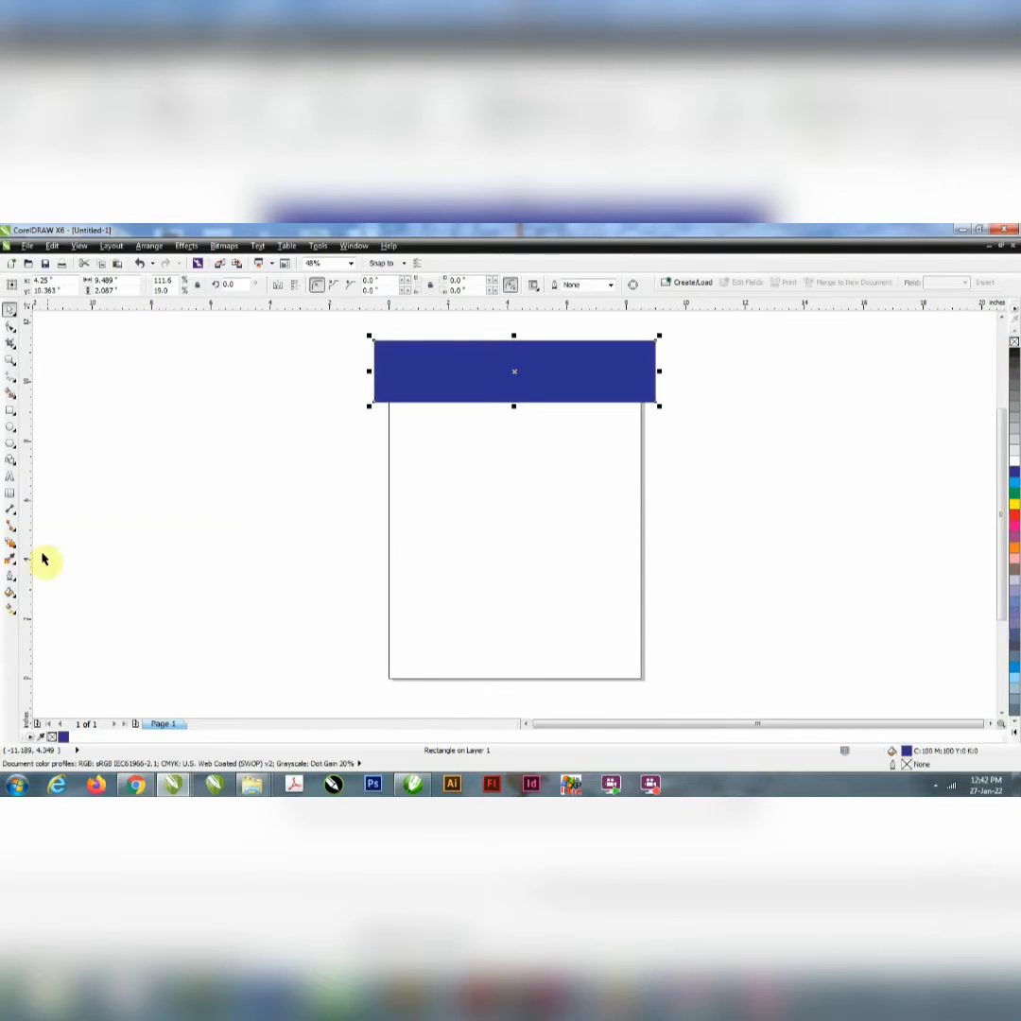
pyautogui.click(12, 544)
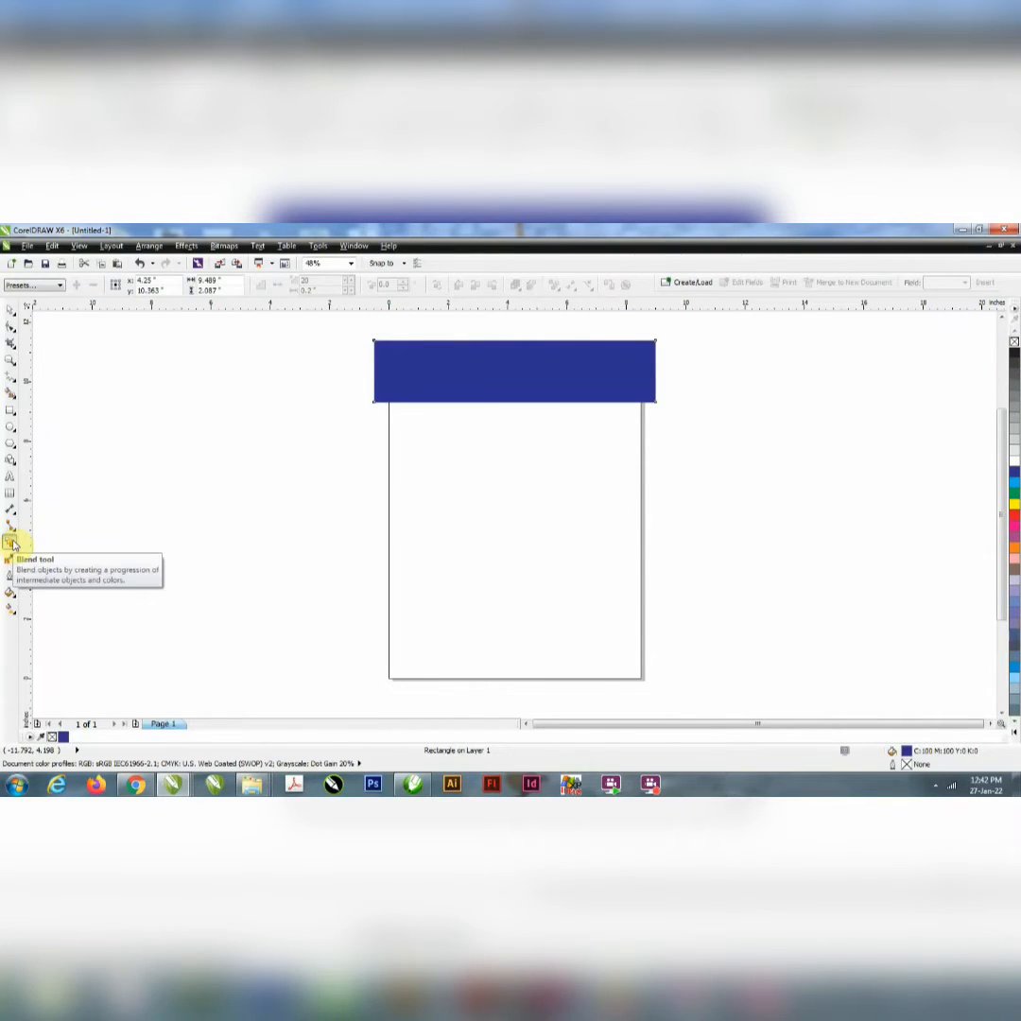
pyautogui.click(9, 593)
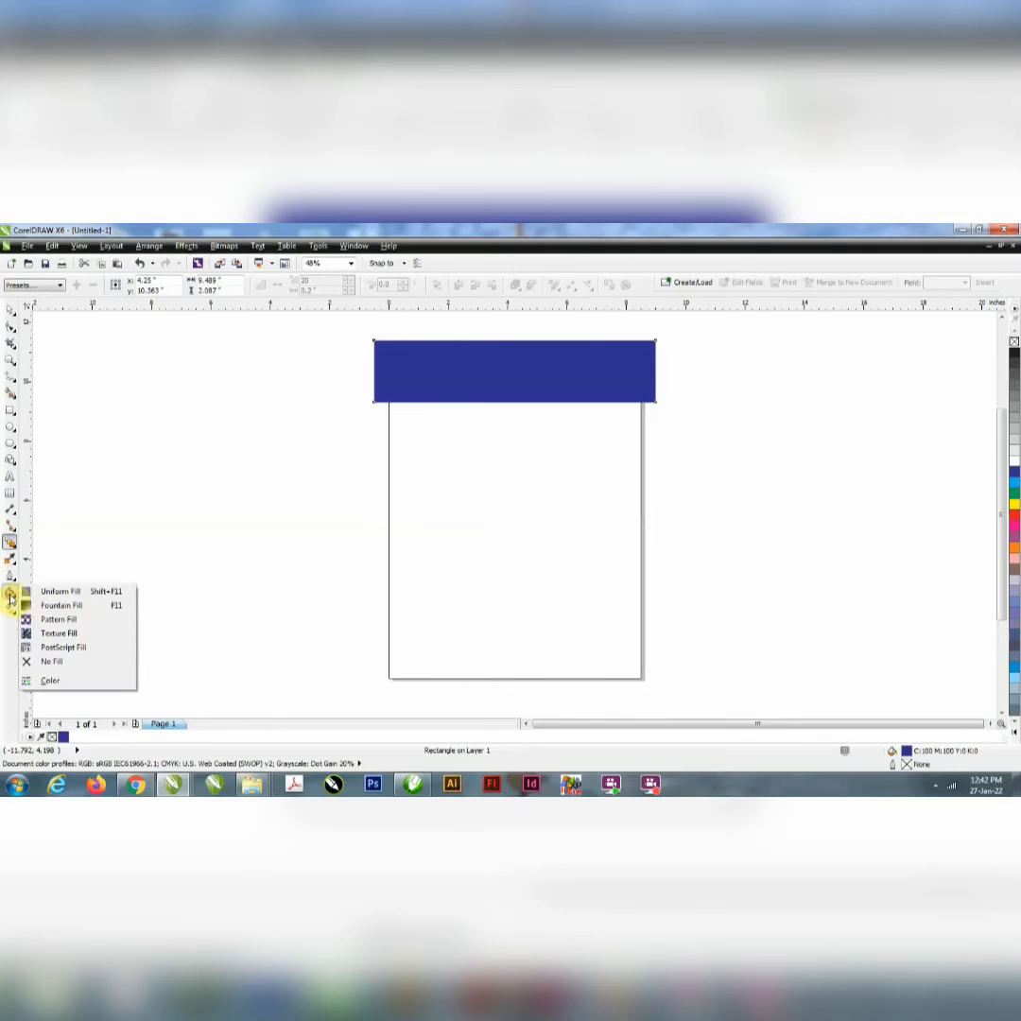
pyautogui.click(57, 605)
pyautogui.click(464, 492)
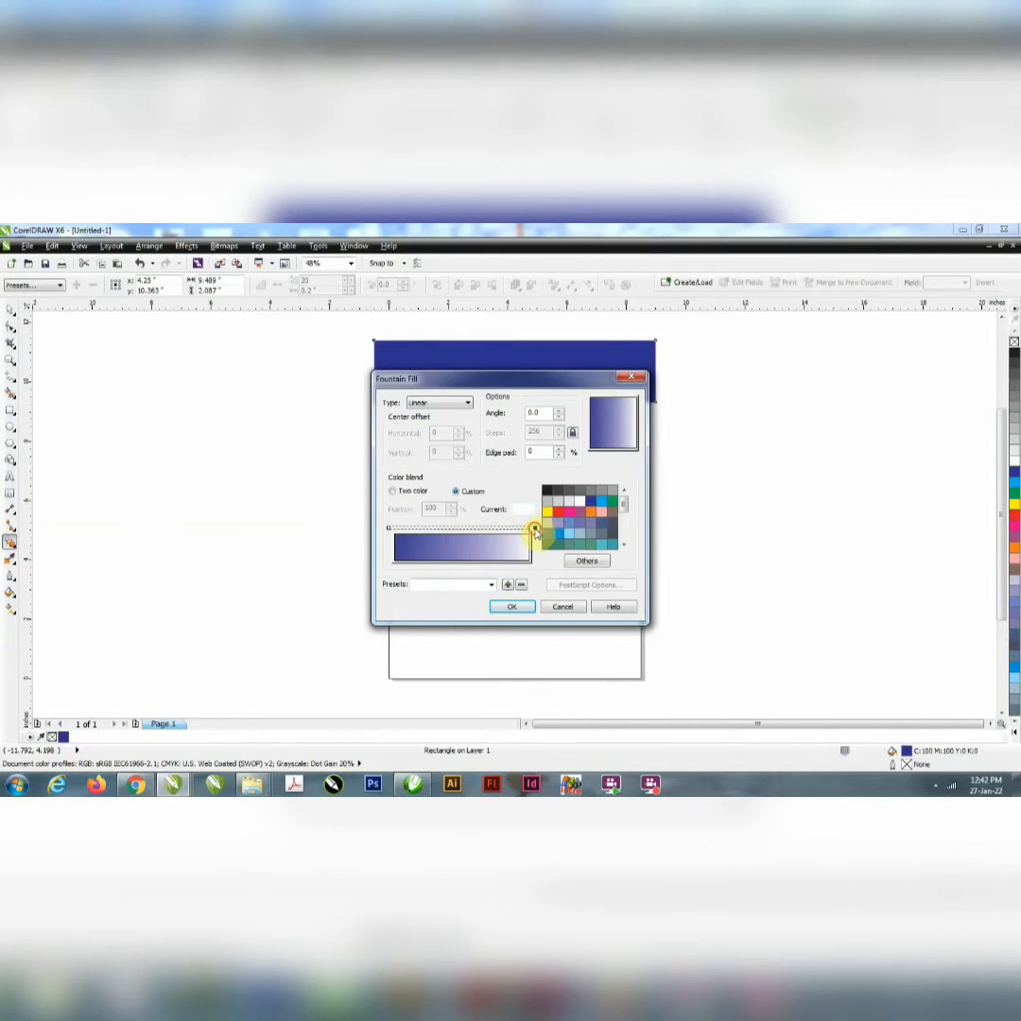
pyautogui.click(601, 500)
pyautogui.click(516, 608)
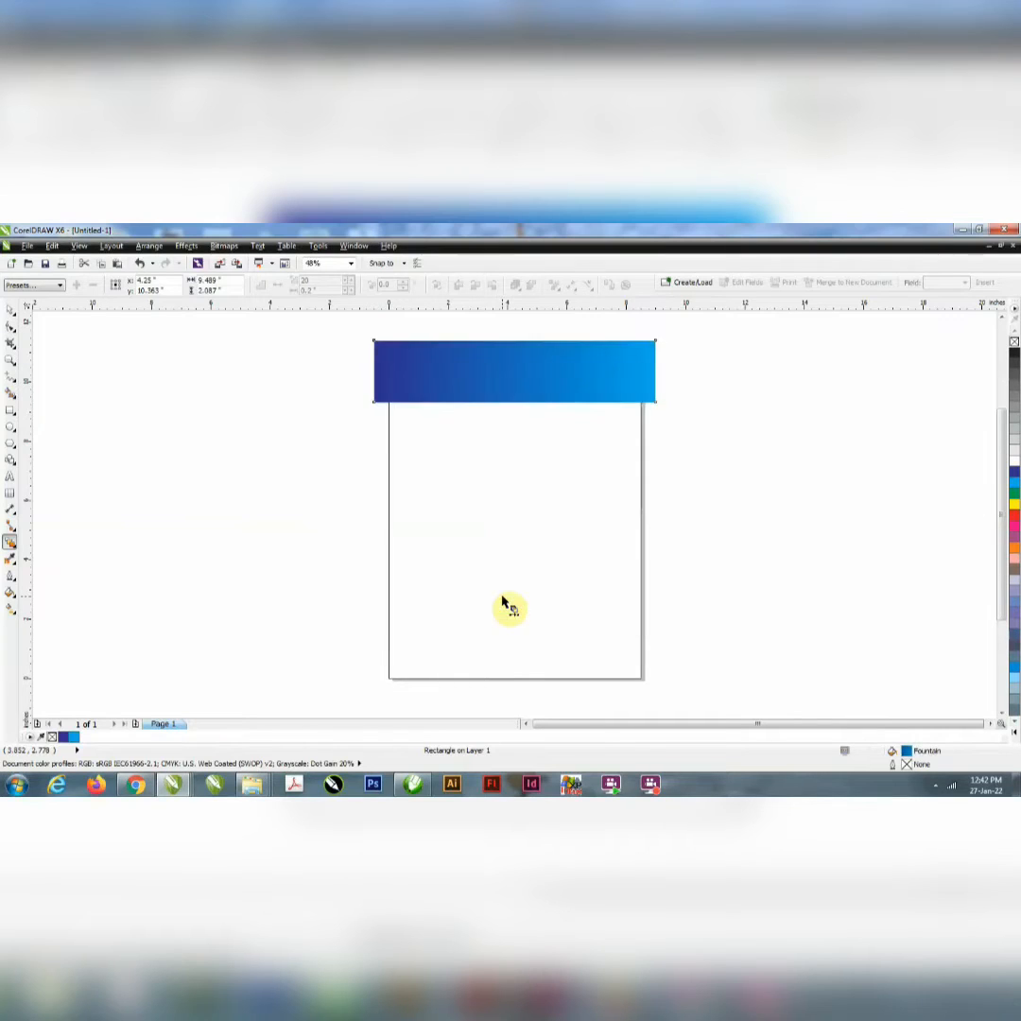
# Step: Convert the band to curves and pull the middle of its lower edge upward into a shallow peak
pyautogui.click(11, 312)
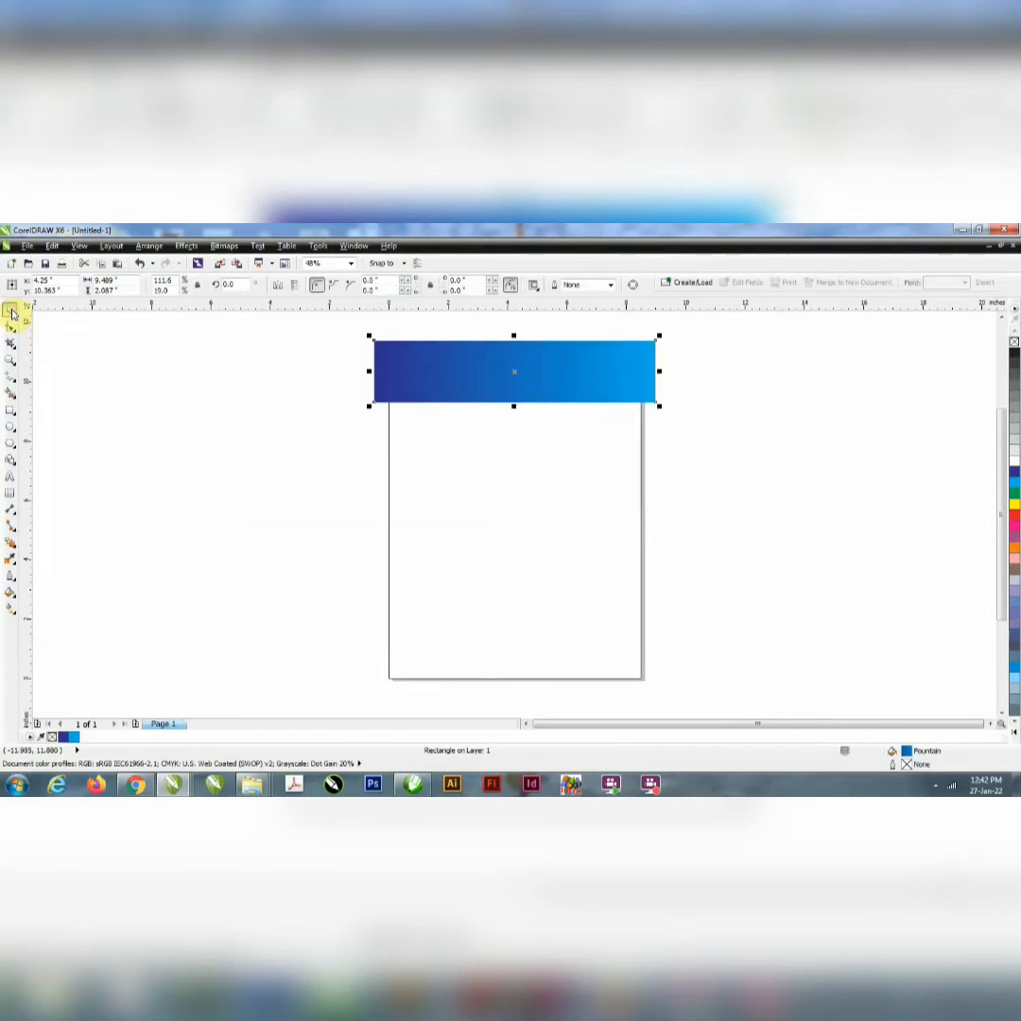
pyautogui.hotkey('ctrl', 'q')
pyautogui.click(11, 326)
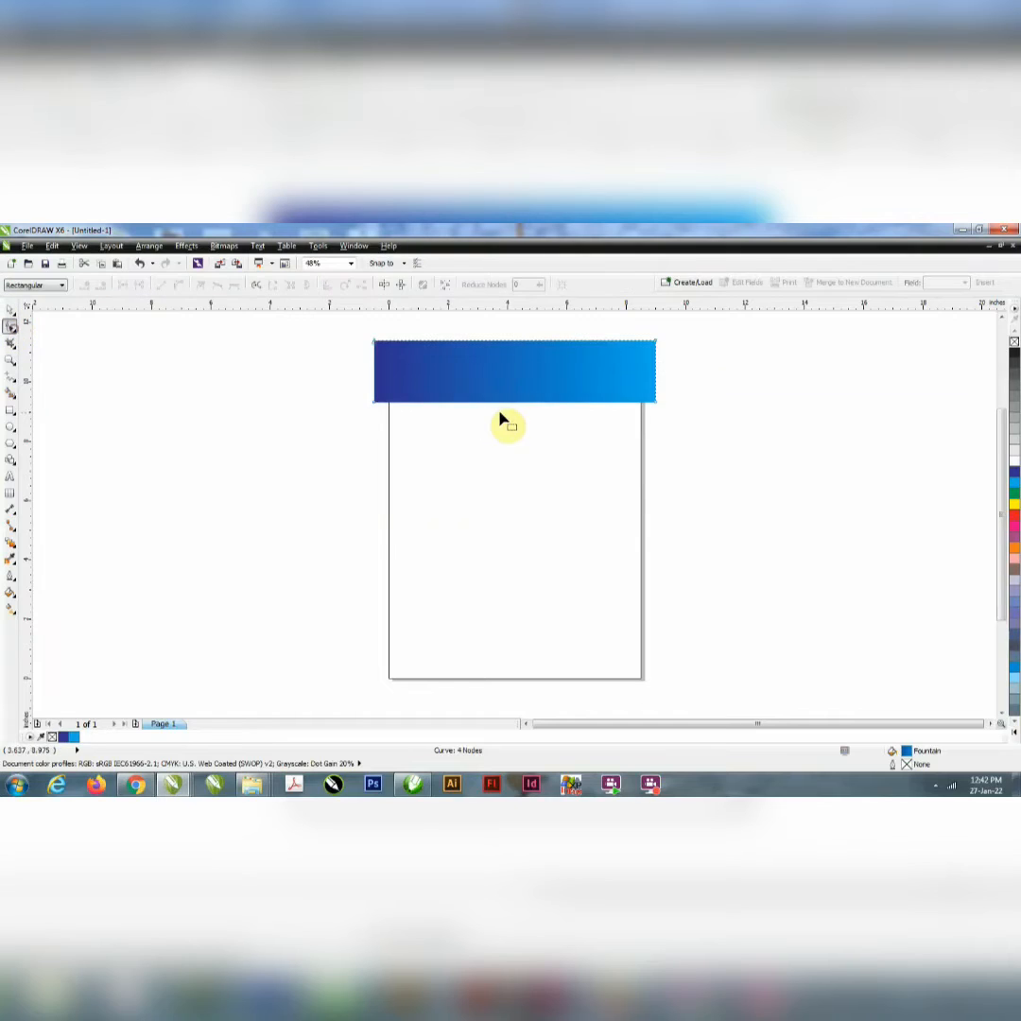
pyautogui.moveTo(515, 407); pyautogui.dragTo(513, 386)
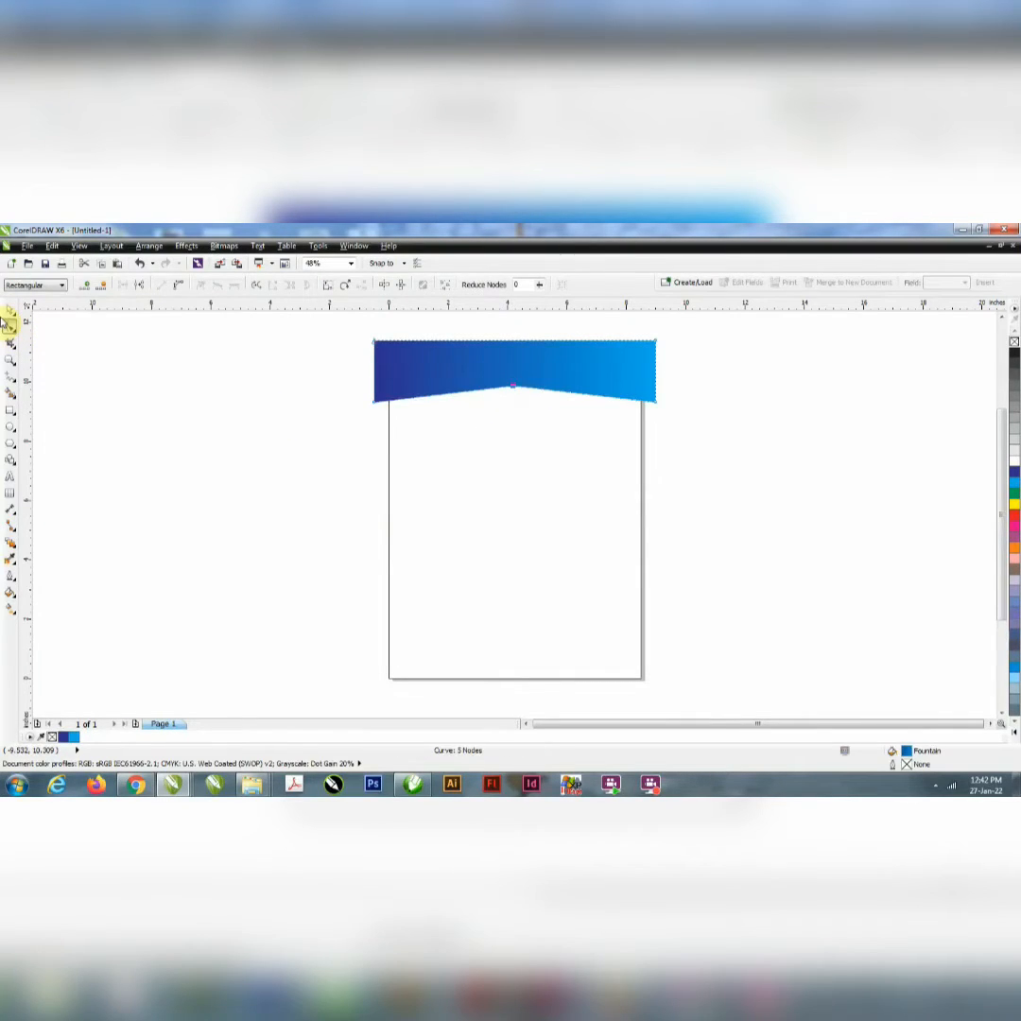
# Step: Duplicate the peaked band slightly lower and reverse the copy's fountain fill to run from cyan to dark blue
pyautogui.click(11, 311)
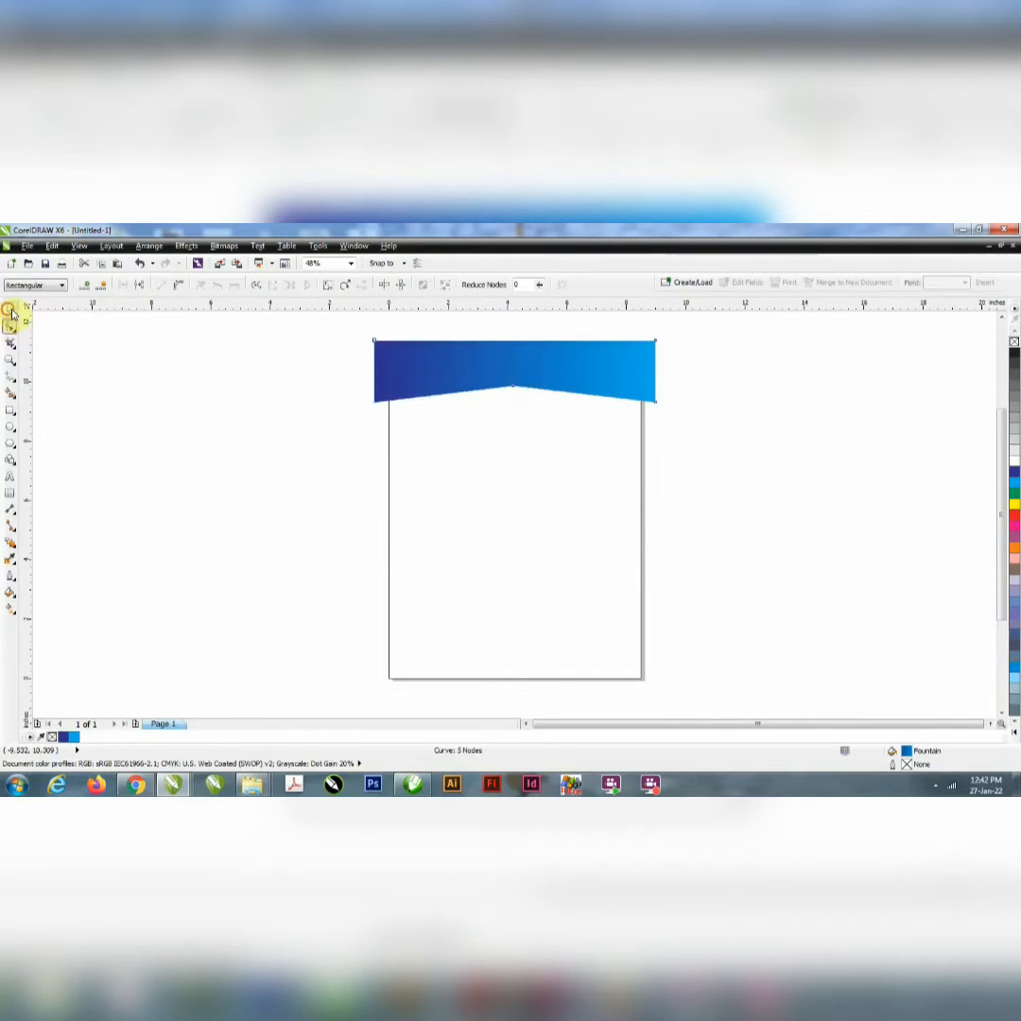
pyautogui.click(460, 380)
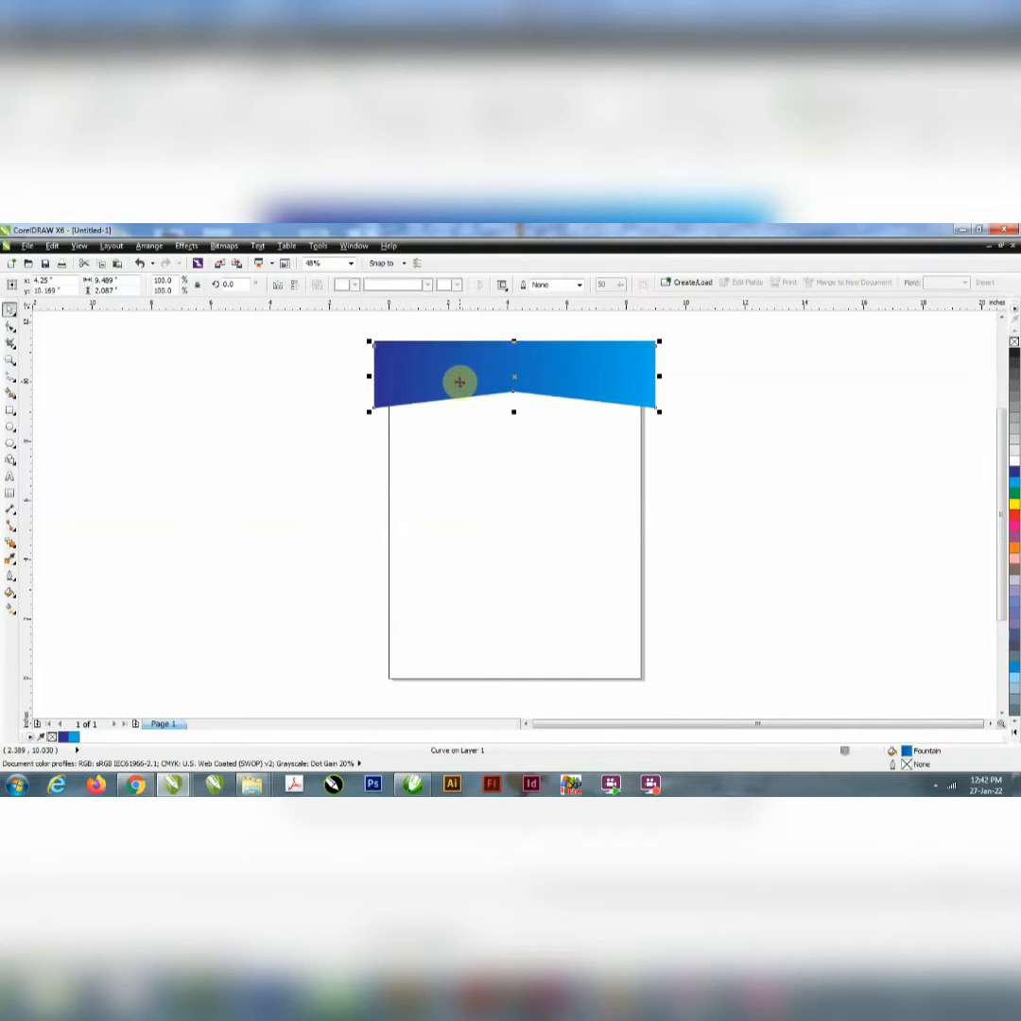
pyautogui.doubleClick(909, 751)
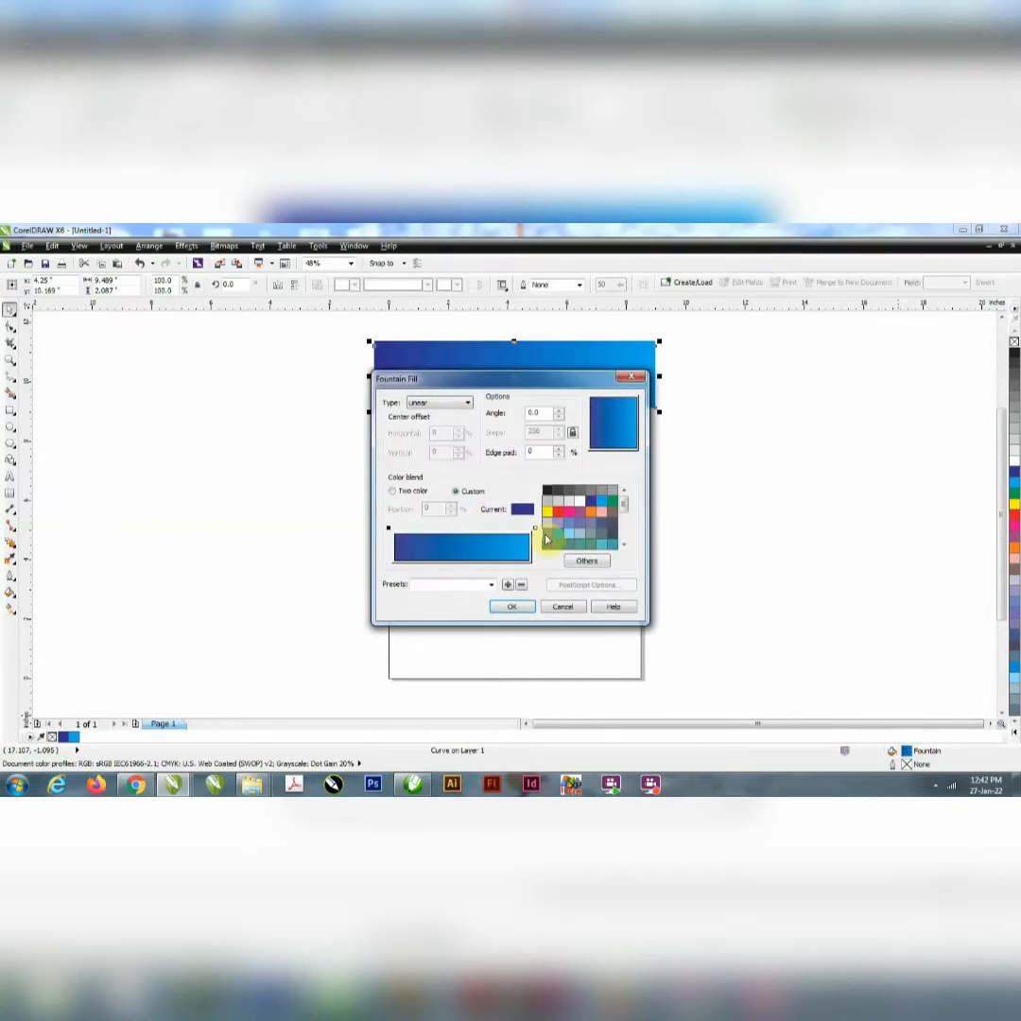
pyautogui.click(536, 529)
pyautogui.click(592, 501)
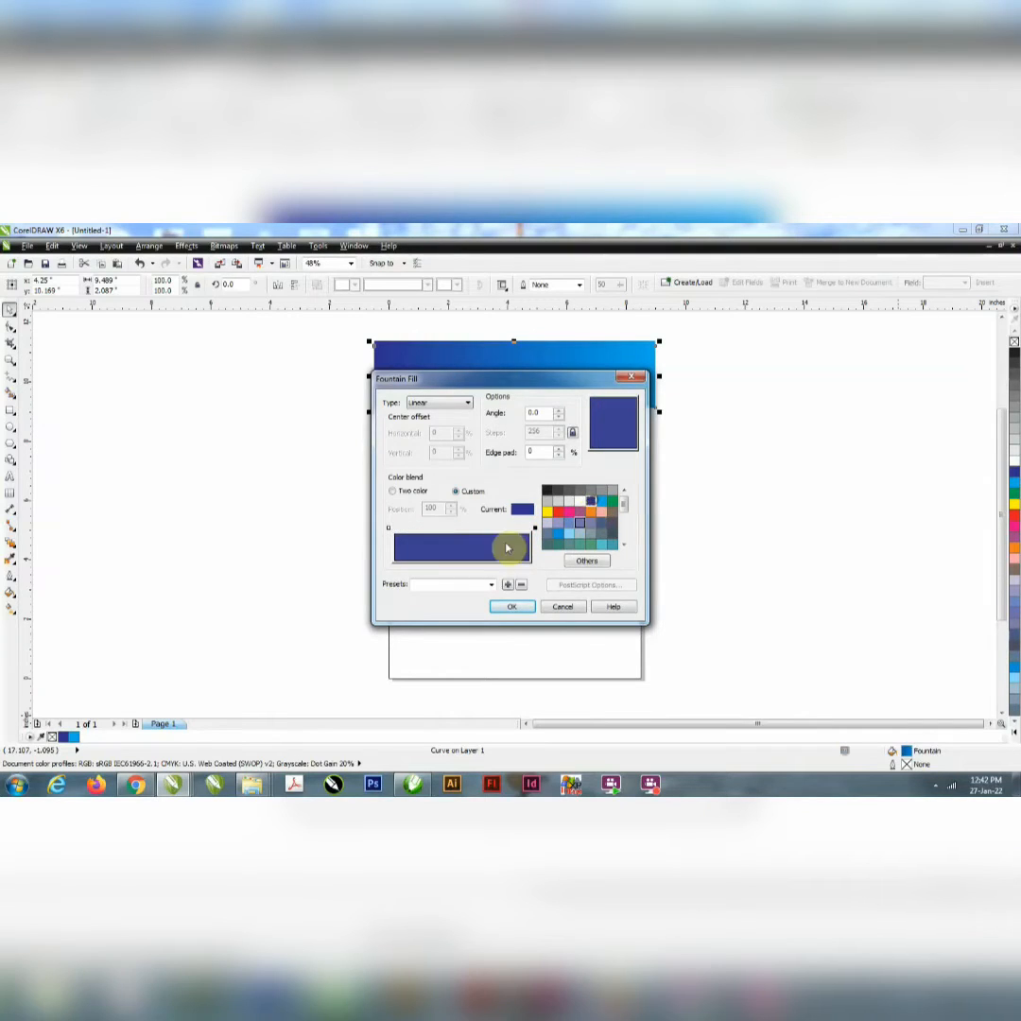
pyautogui.click(389, 528)
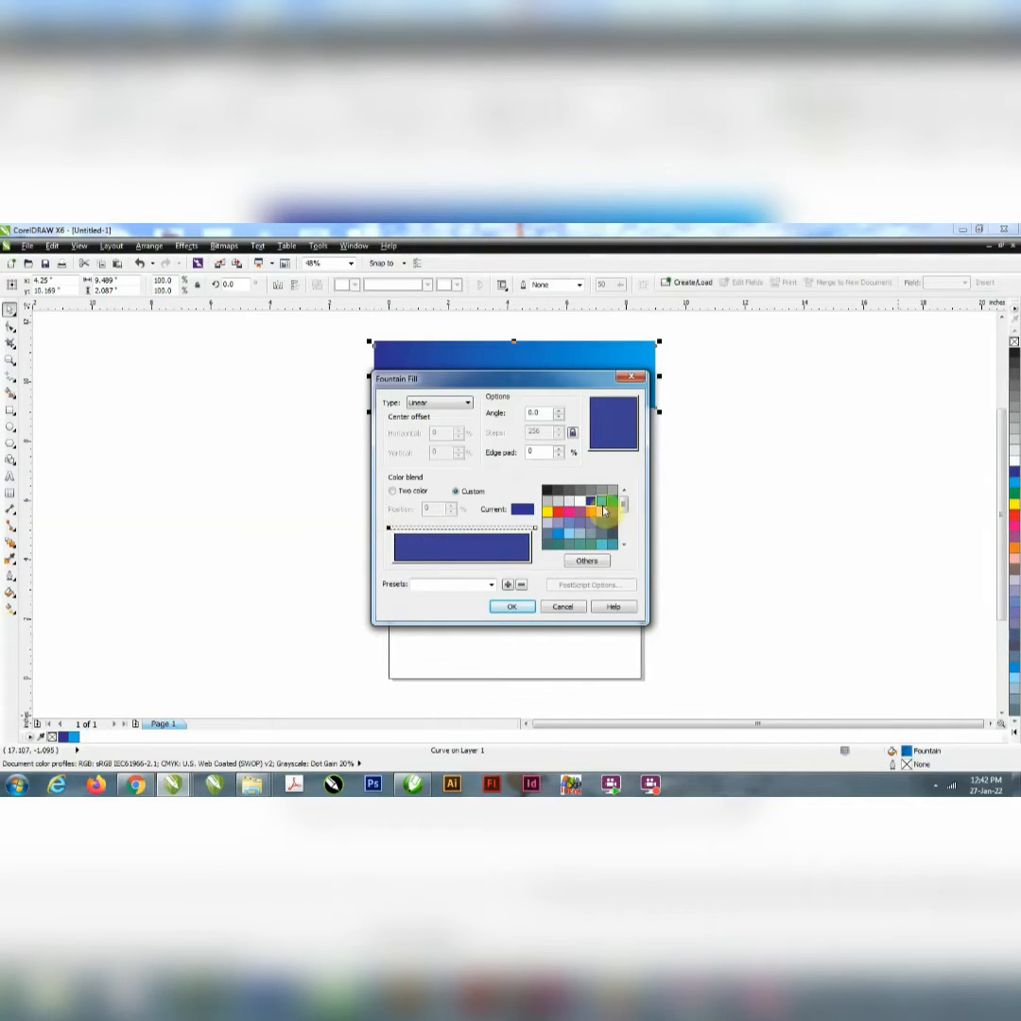
pyautogui.click(602, 502)
pyautogui.click(525, 608)
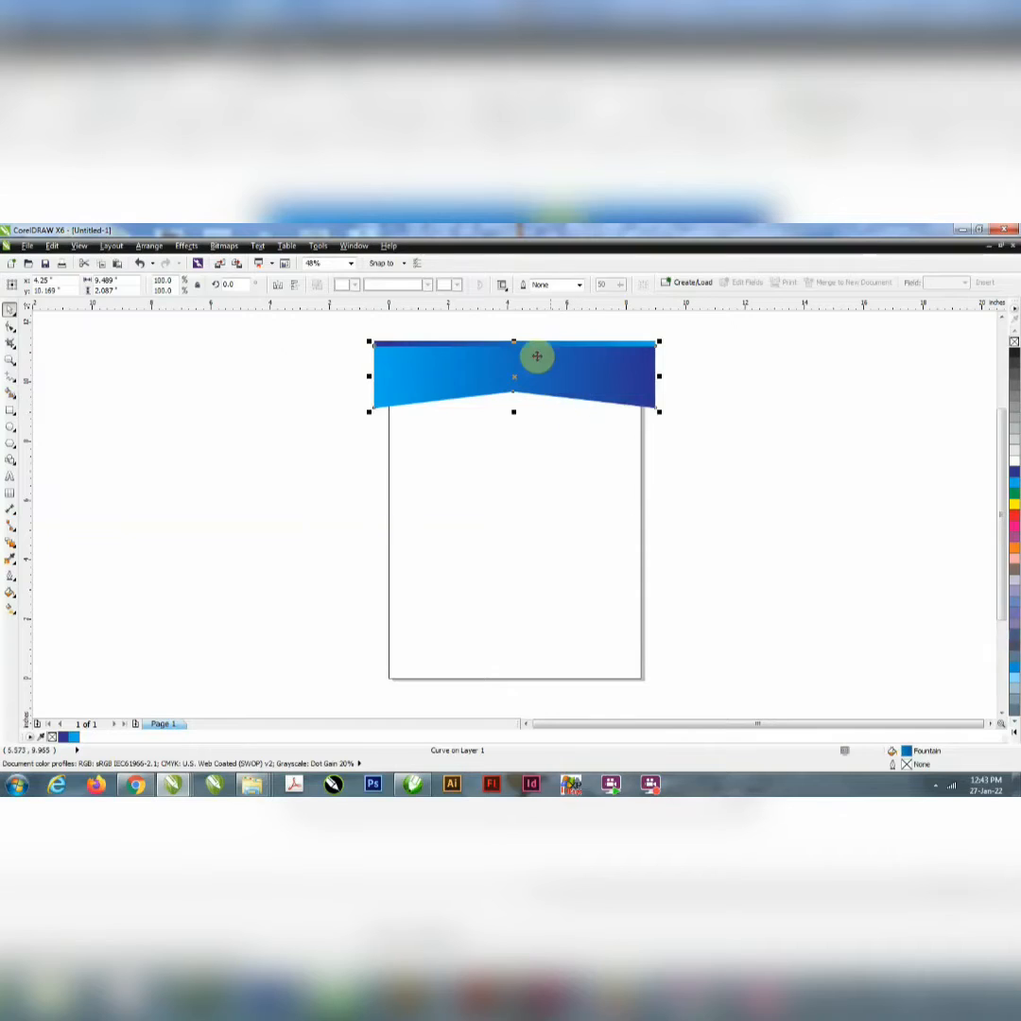
# Step: Bring the original band in front of its copy and PowerClip both bands inside the page rectangle
pyautogui.moveTo(499, 350); pyautogui.dragTo(498, 342)
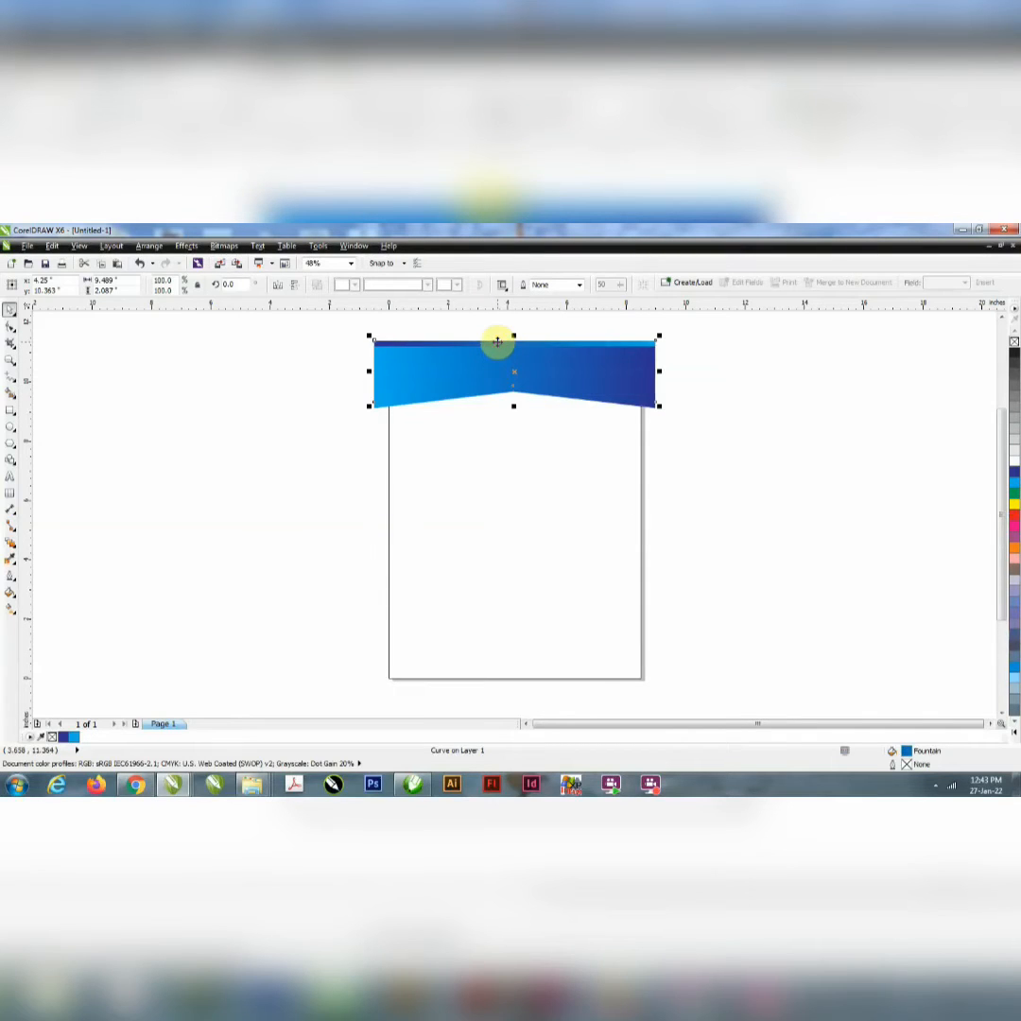
pyautogui.hotkey('shift', 'pageup')
pyautogui.keyDown('shift'); pyautogui.click(455, 398); pyautogui.keyUp('shift')
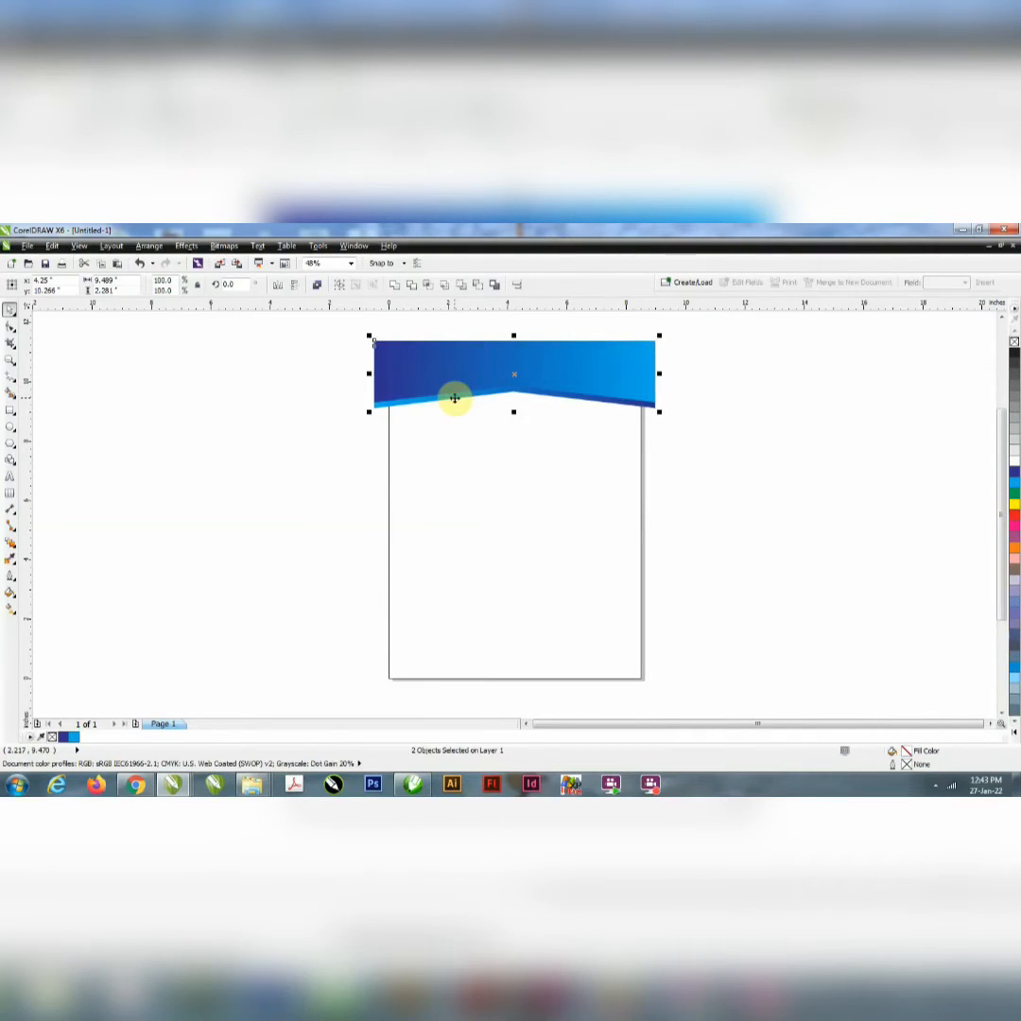
pyautogui.rightClick(455, 398)
pyautogui.click(482, 407)
pyautogui.click(489, 410)
pyautogui.click(689, 448)
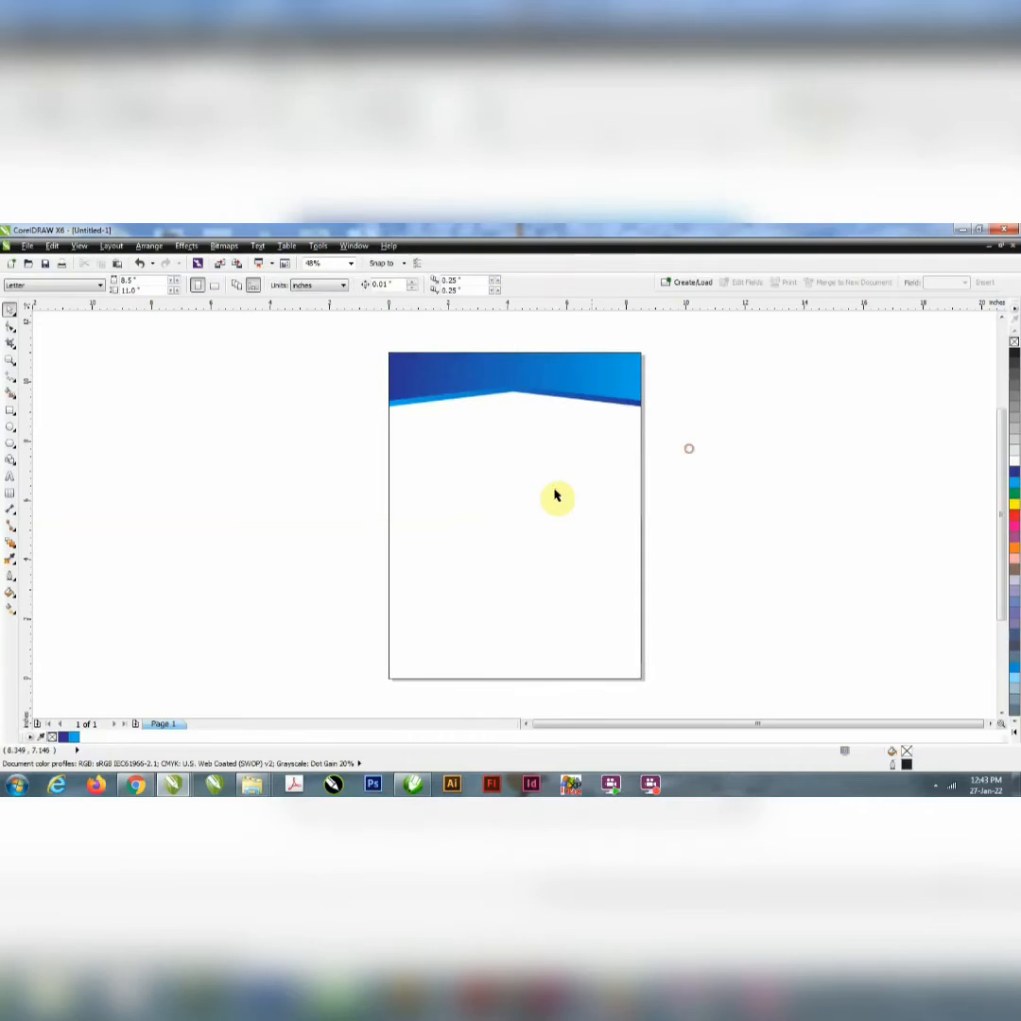
# Step: Duplicate the PowerClip rectangle, mirror the copy vertically and extract its bands at the page's lower end
pyautogui.click(552, 492)
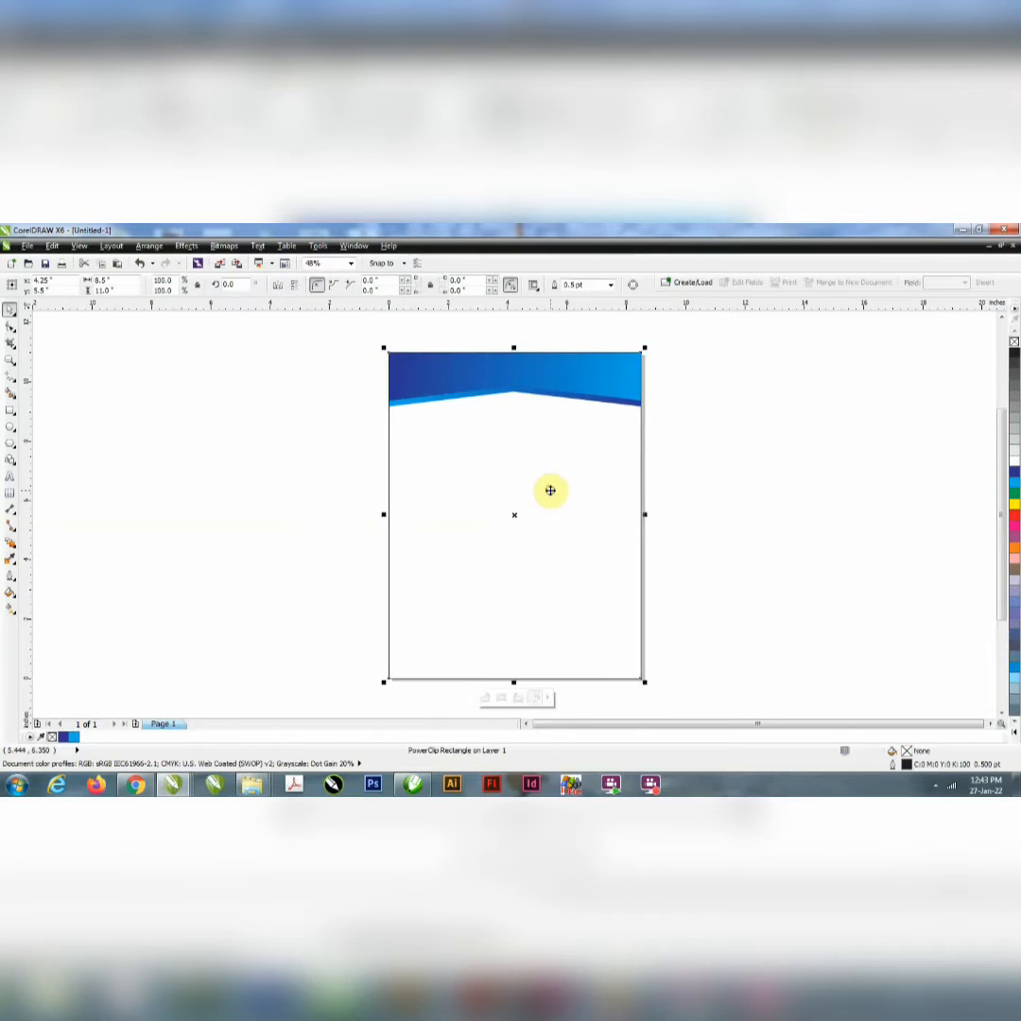
pyautogui.click(293, 284)
pyautogui.click(530, 699)
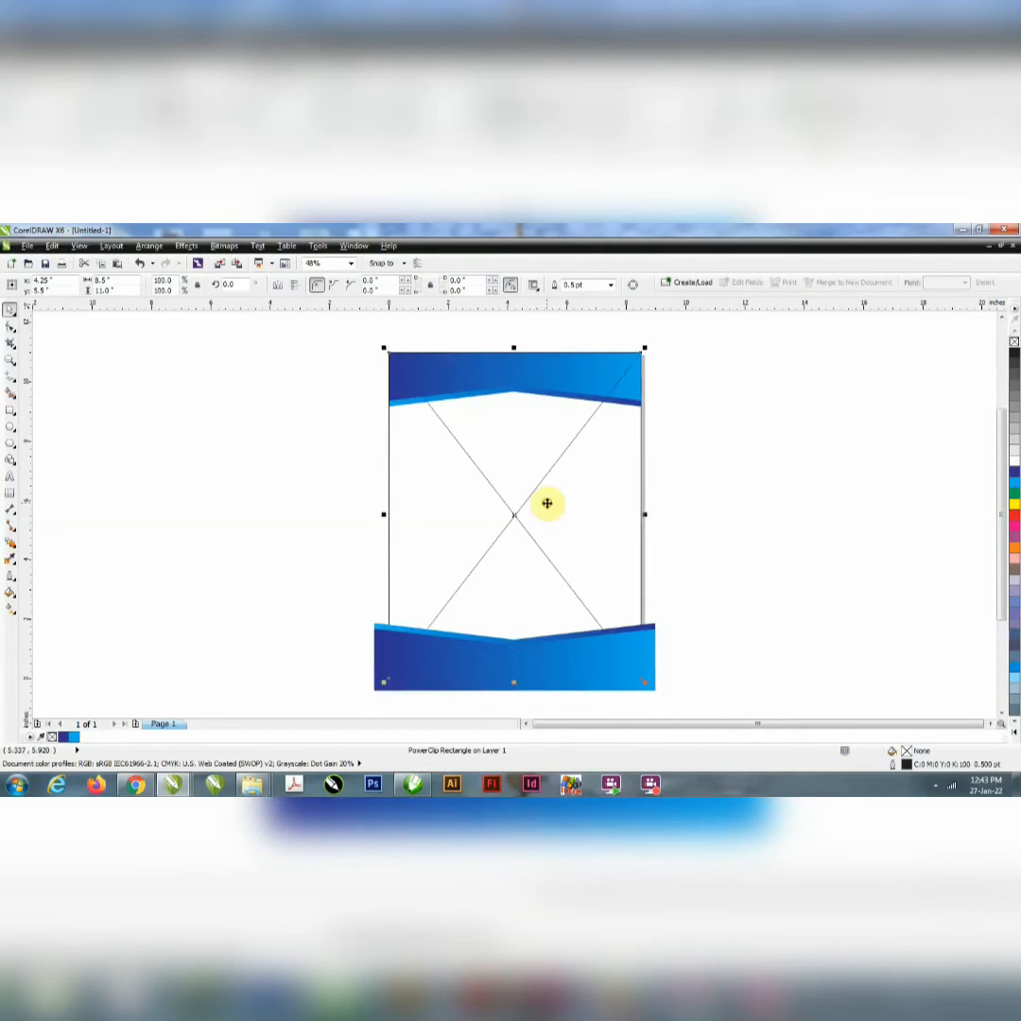
# Step: Delete the emptied frame, PowerClip the two lower bands inside the page rectangle and remove that rectangle's outline
pyautogui.moveTo(775, 518); pyautogui.dragTo(292, 716)
pyautogui.rightClick(437, 662)
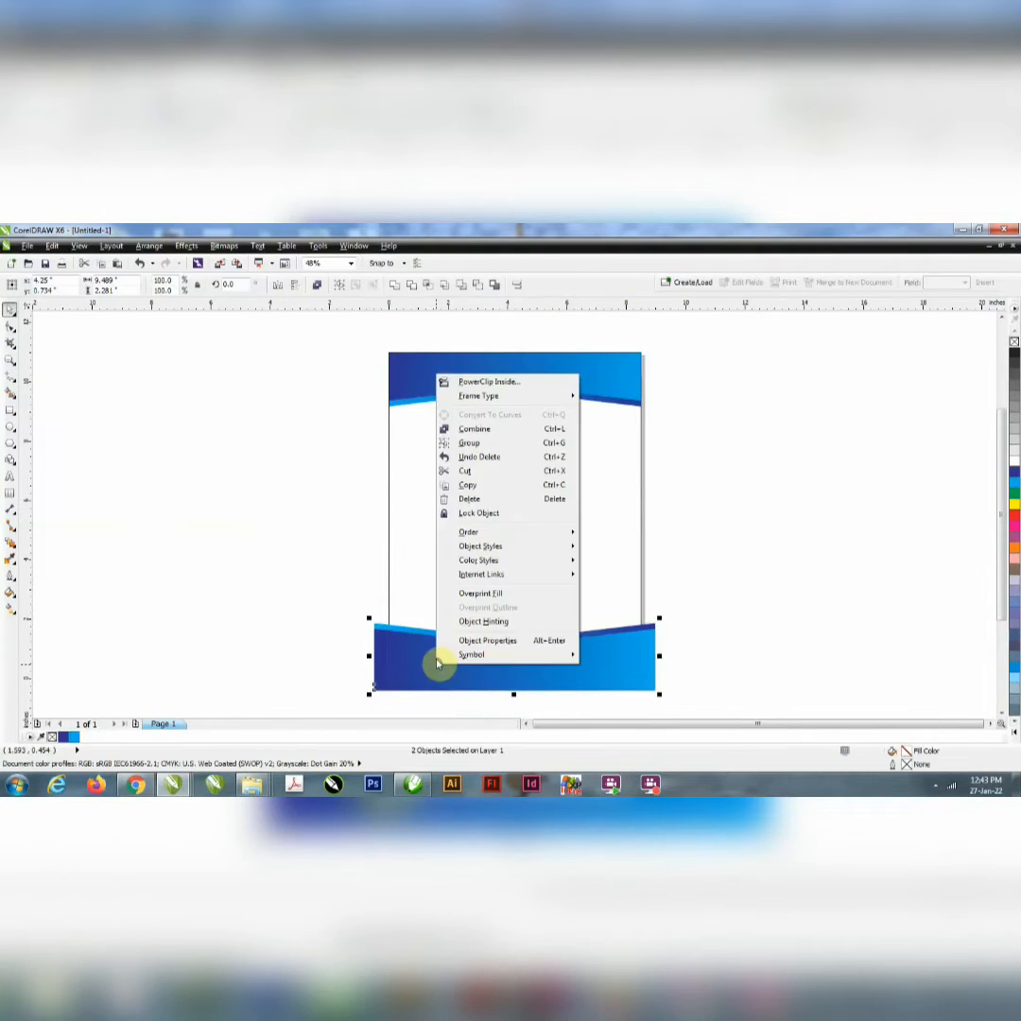
pyautogui.click(518, 381)
pyautogui.click(624, 488)
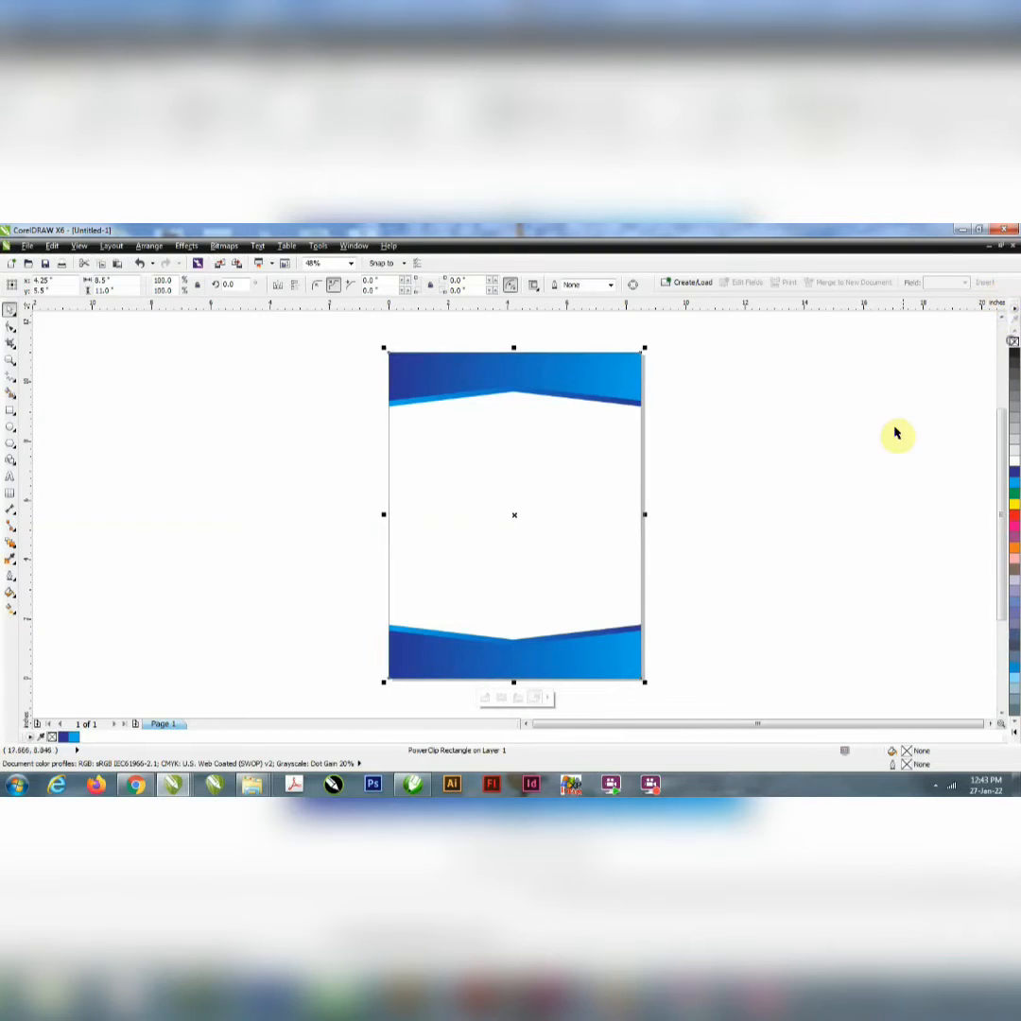
pyautogui.click(779, 395)
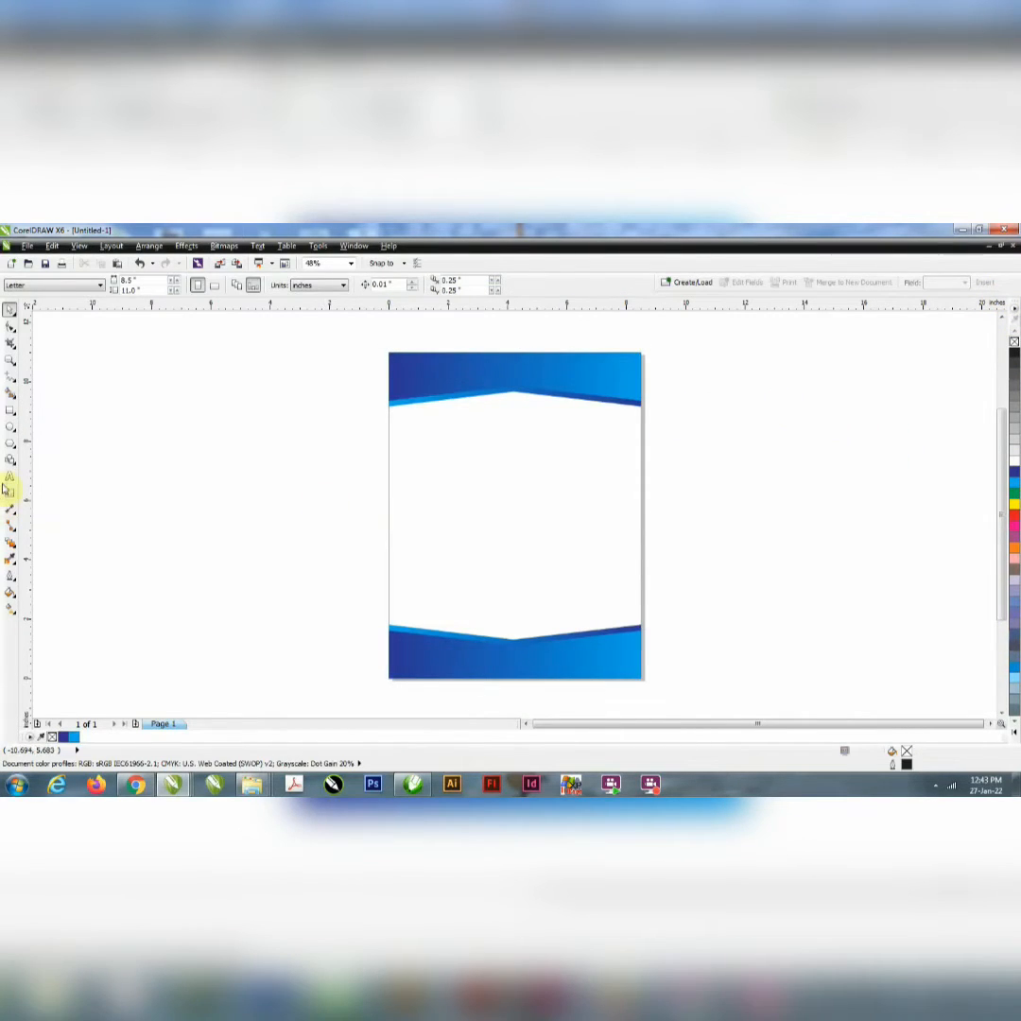
# Step: Draw a thin rectangle about 7.42 × 0.52 inches below the upper bands and centre it horizontally on the page
pyautogui.click(9, 417)
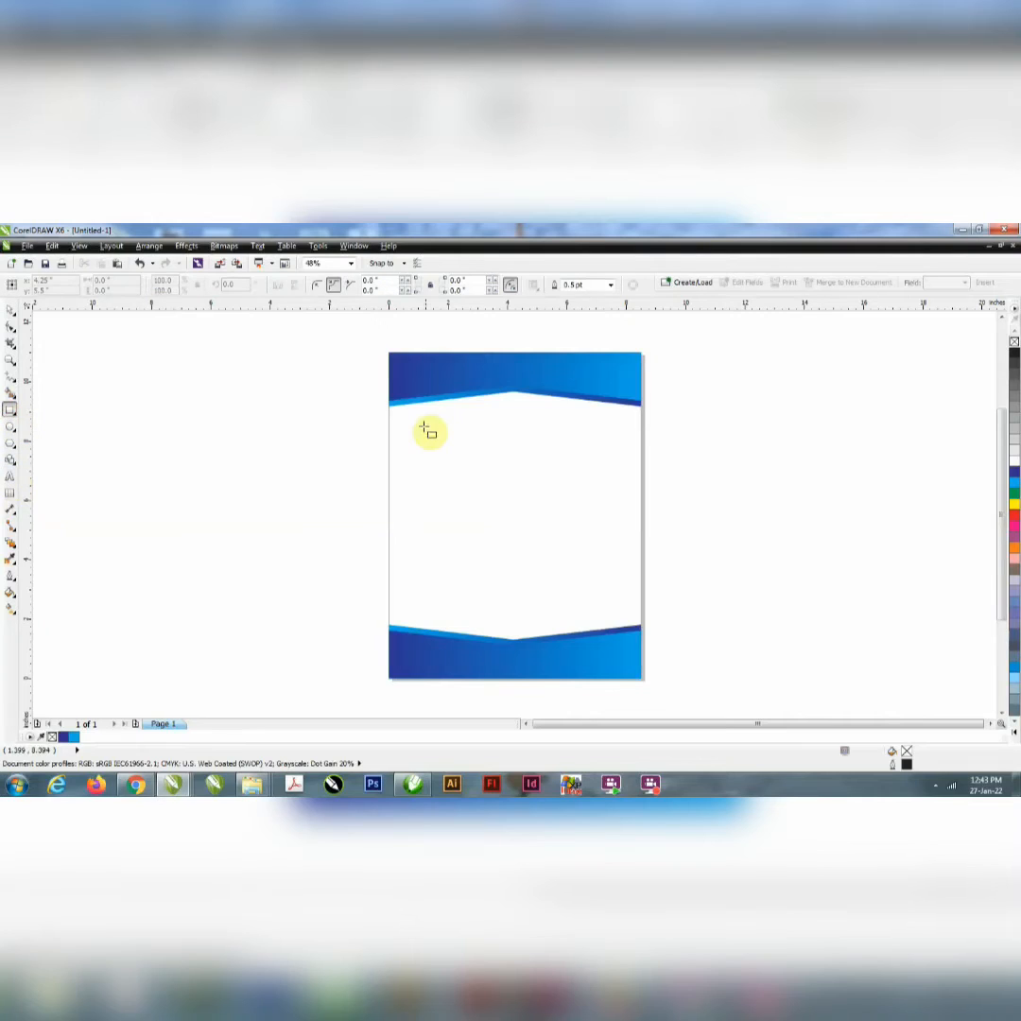
pyautogui.moveTo(408, 417); pyautogui.dragTo(627, 432)
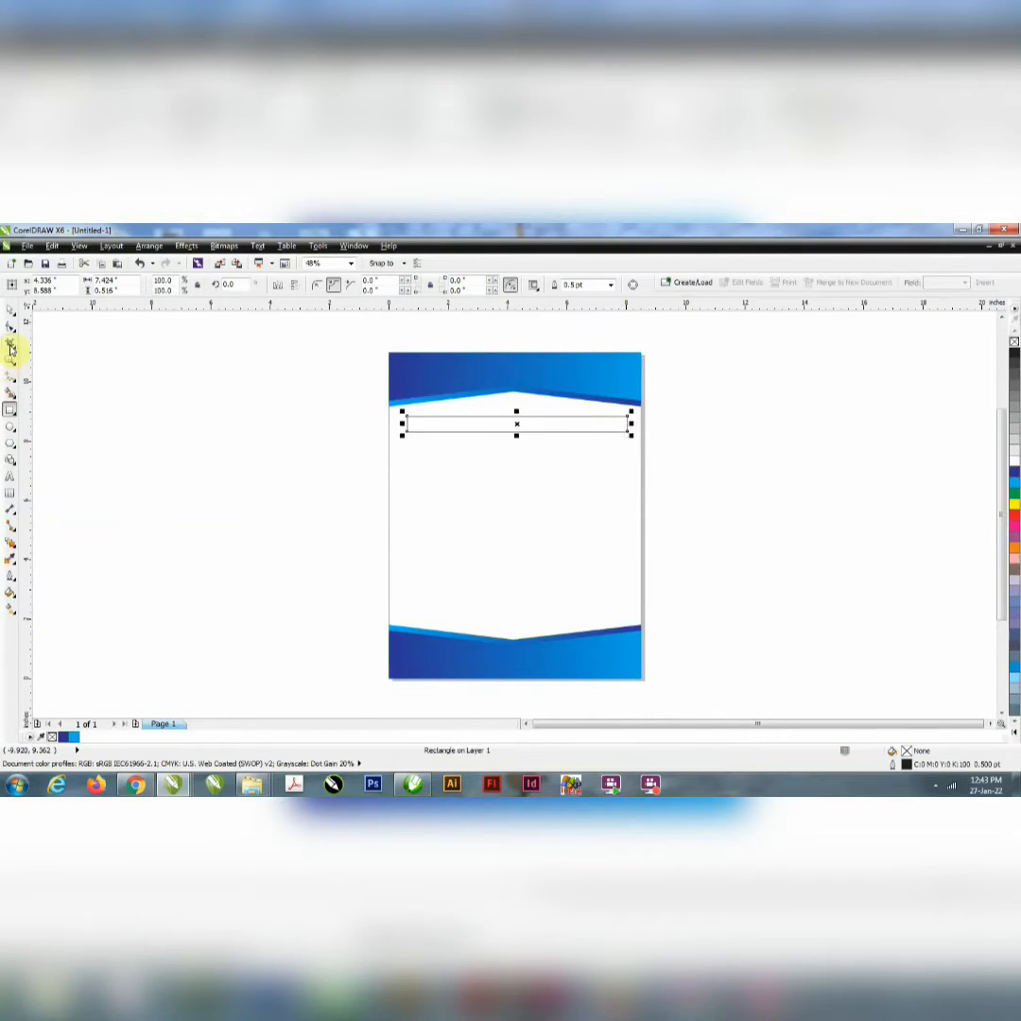
pyautogui.click(11, 313)
pyautogui.keyDown('shift'); pyautogui.click(513, 494); pyautogui.keyUp('shift')
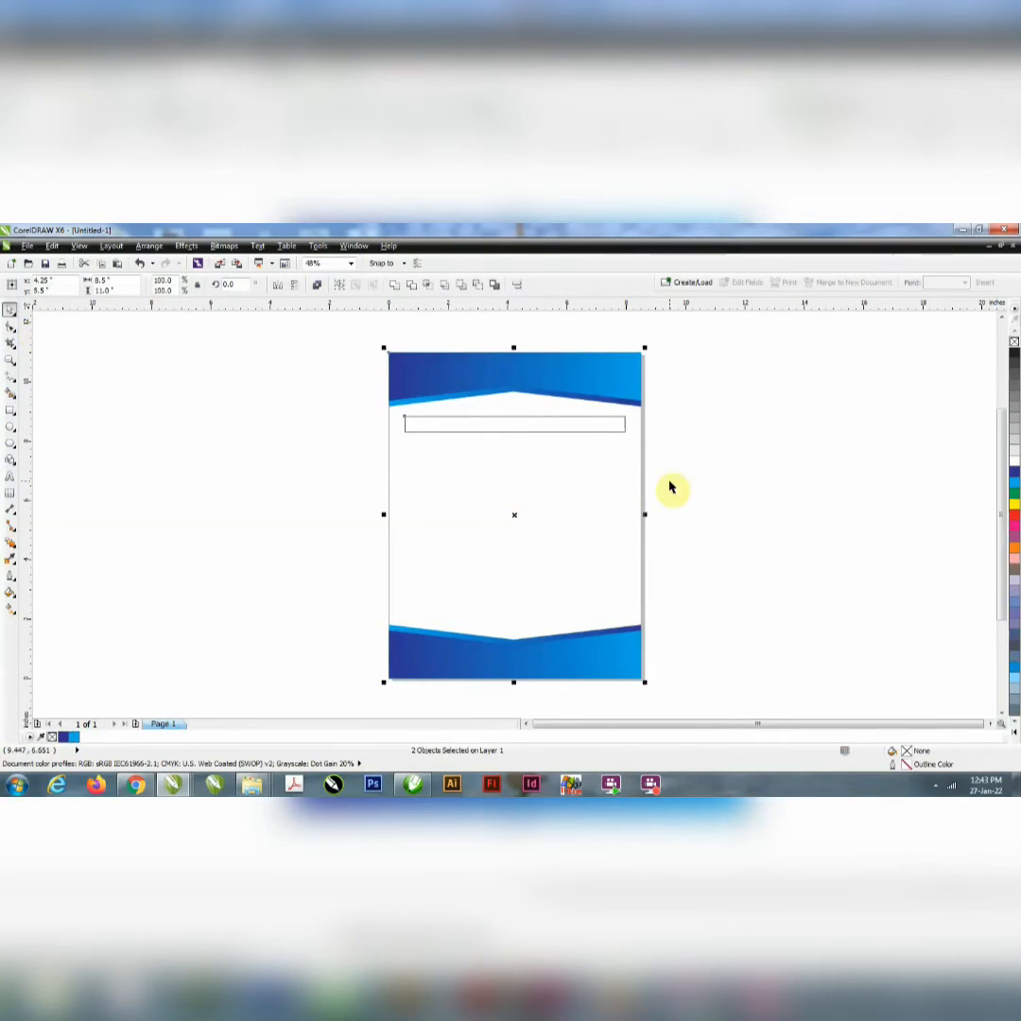
pyautogui.click(498, 419)
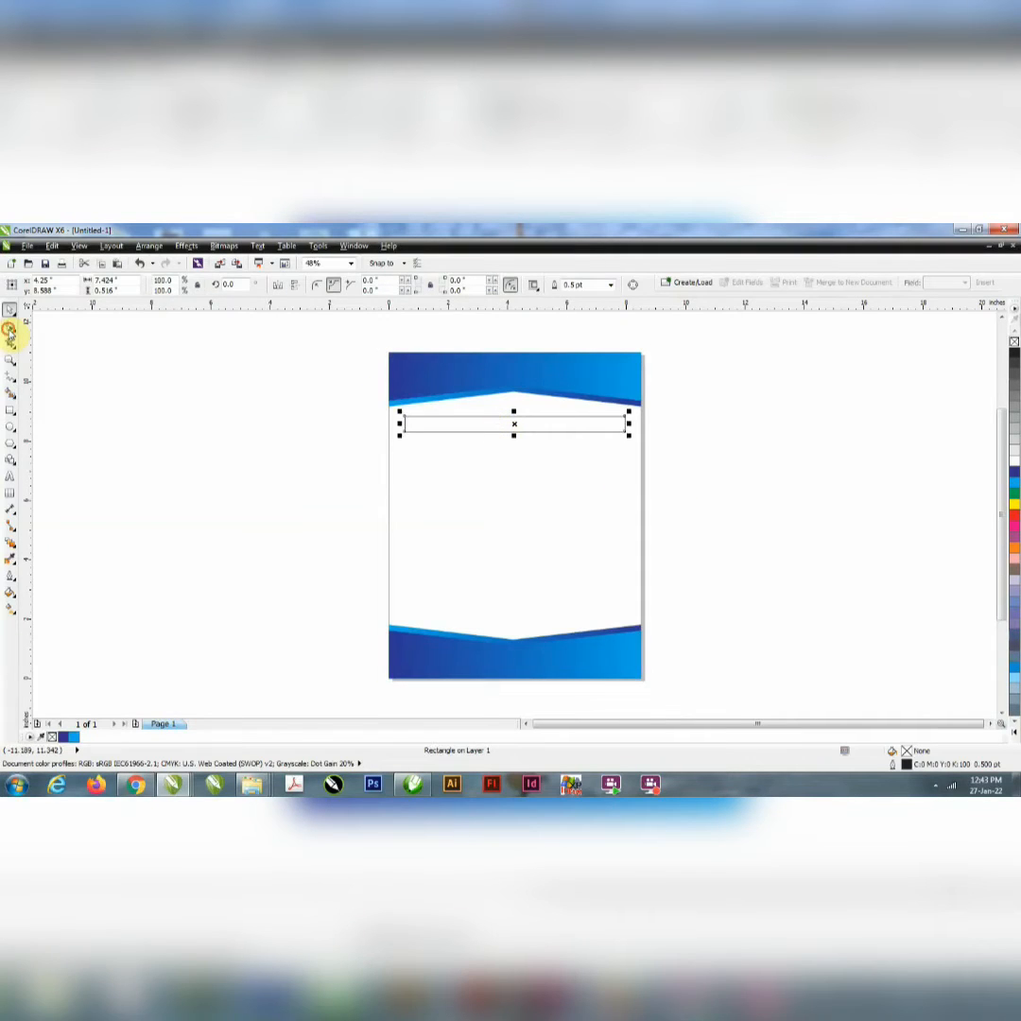
# Step: Convert the thin rectangle to curves and raise the middle of its upper and lower edges into a chevron-shaped strip
pyautogui.click(9, 328)
pyautogui.hotkey('ctrl', 'q')
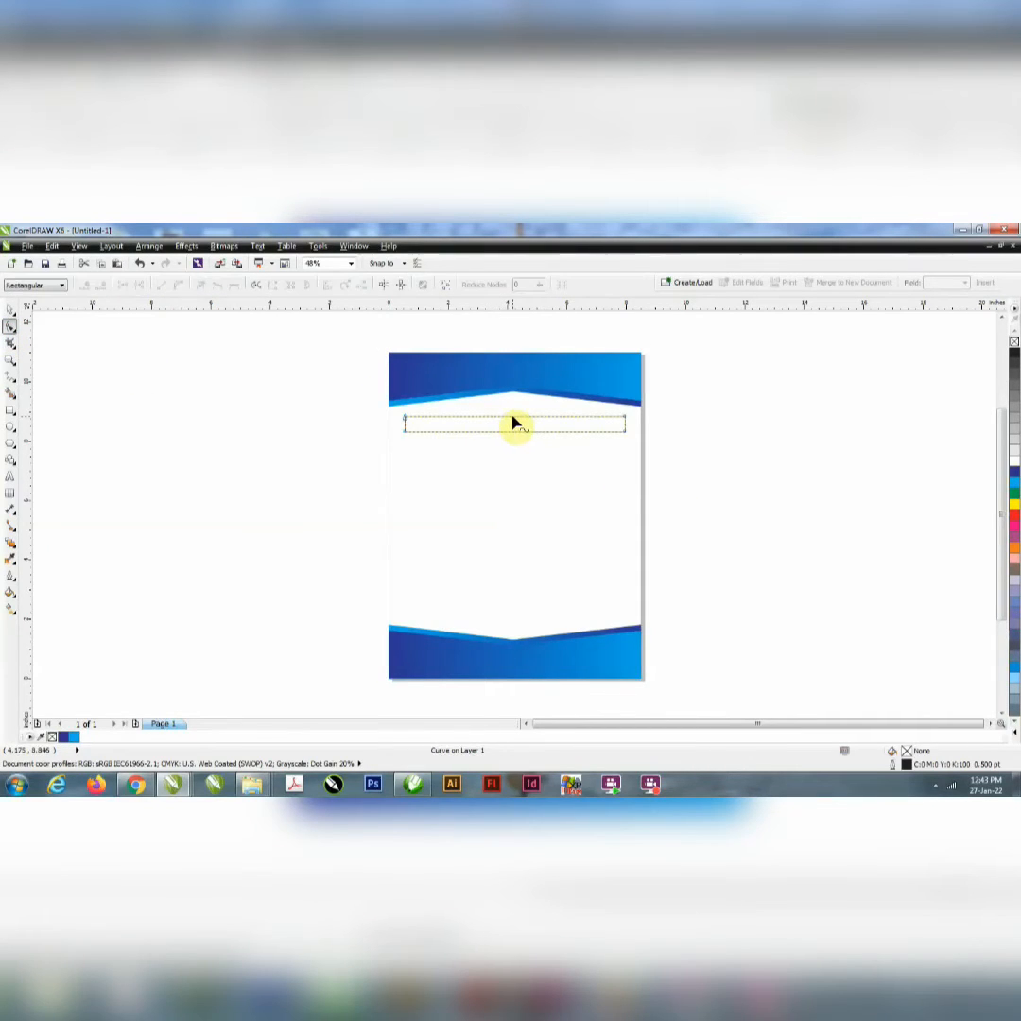
pyautogui.moveTo(515, 422)
pyautogui.mouseDown()
pyautogui.moveTo(511, 413)
pyautogui.moveTo(513, 427)
pyautogui.mouseUp()
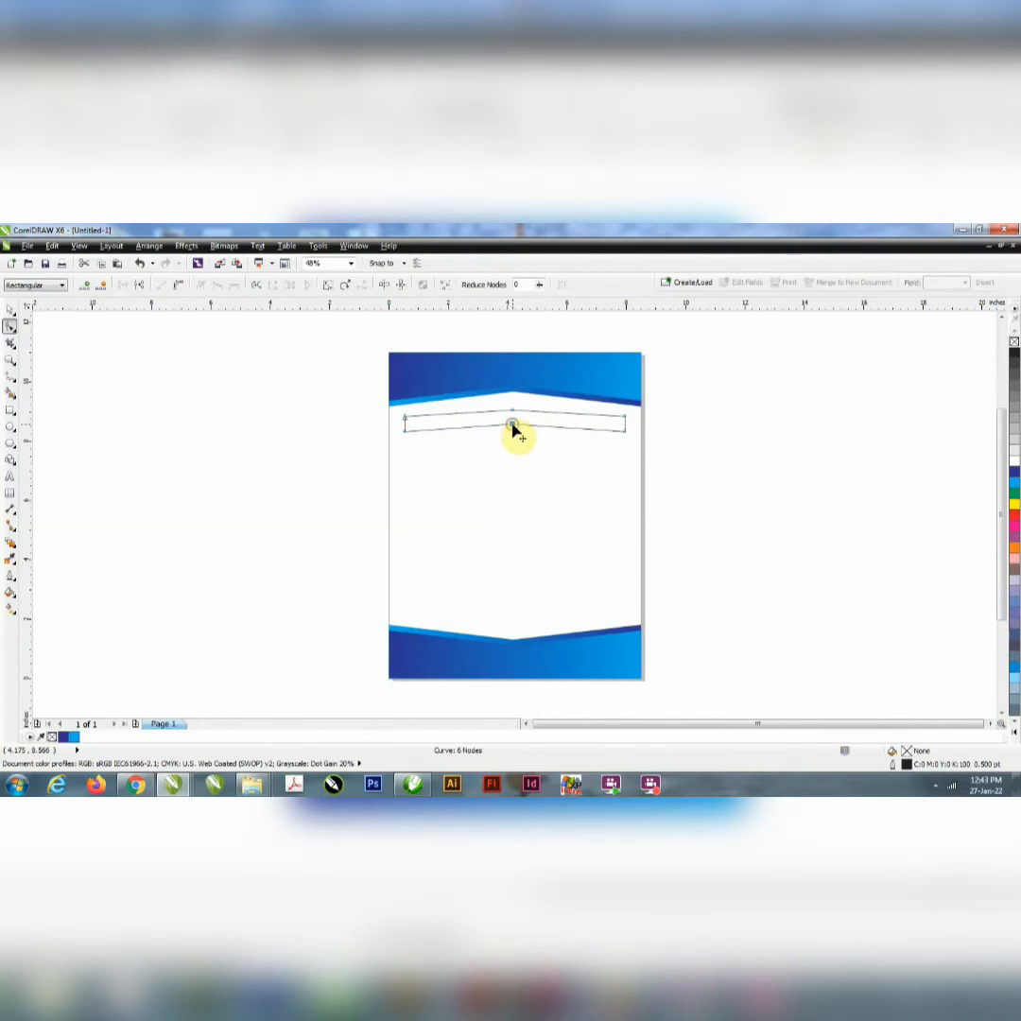
pyautogui.click(9, 309)
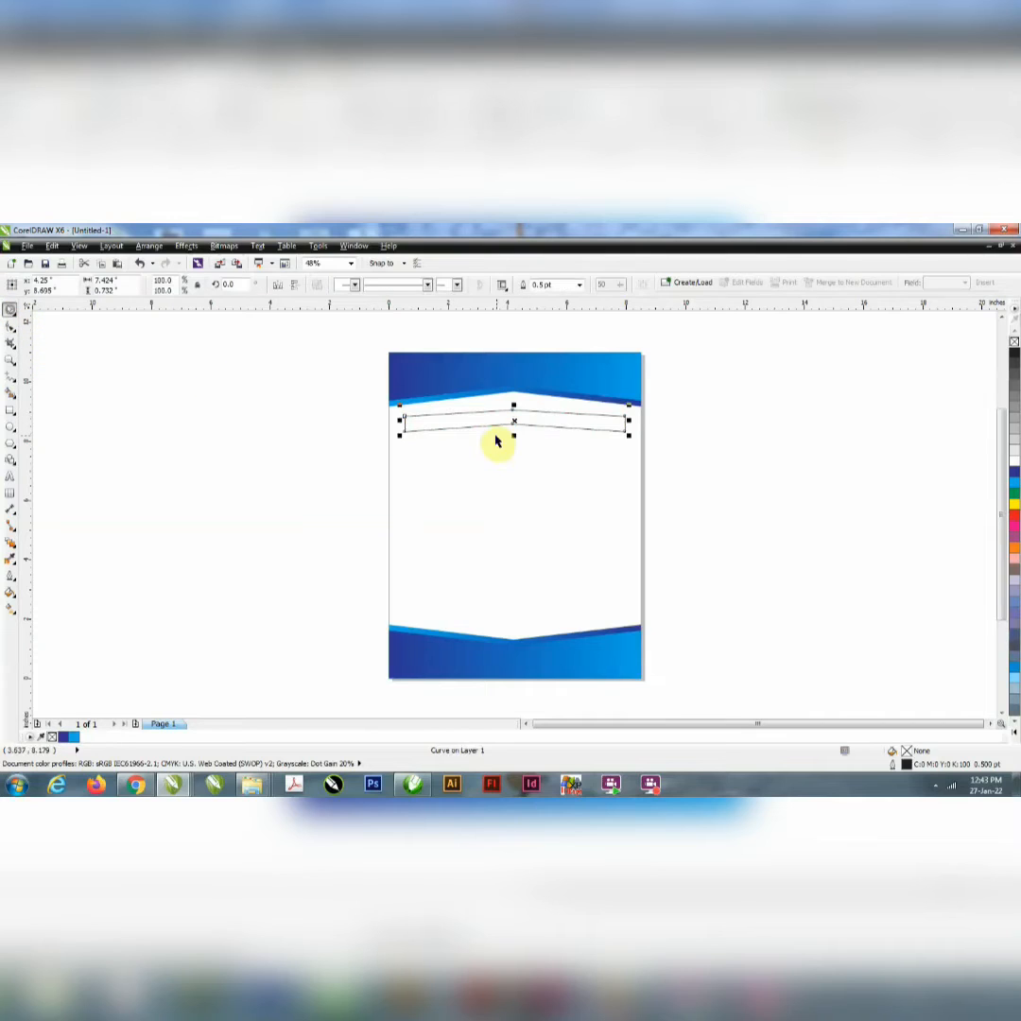
# Step: Stretch the chevron strip to about 1.1 inches high and narrow it symmetrically to about 6.43 inches wide
pyautogui.moveTo(512, 442); pyautogui.dragTo(513, 447)
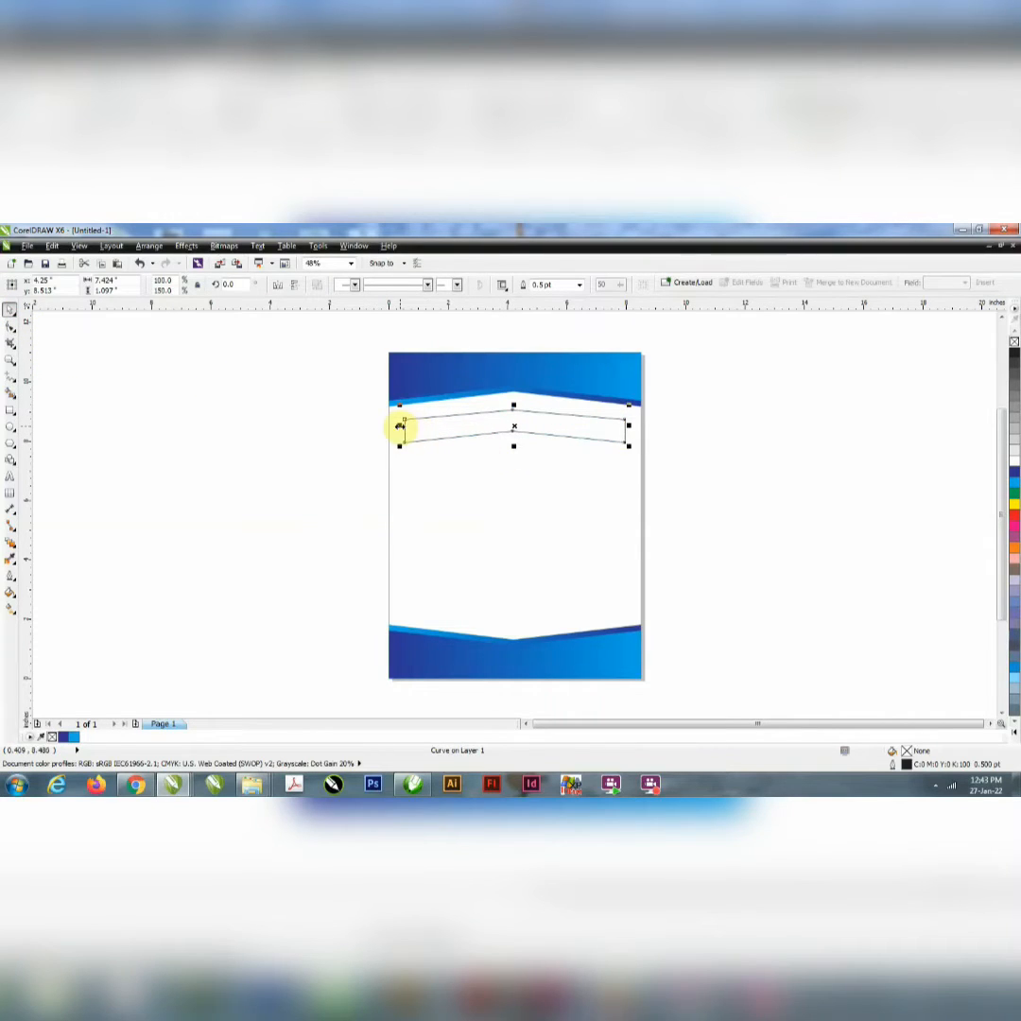
pyautogui.moveTo(401, 427); pyautogui.dragTo(413, 431)
pyautogui.click(444, 481)
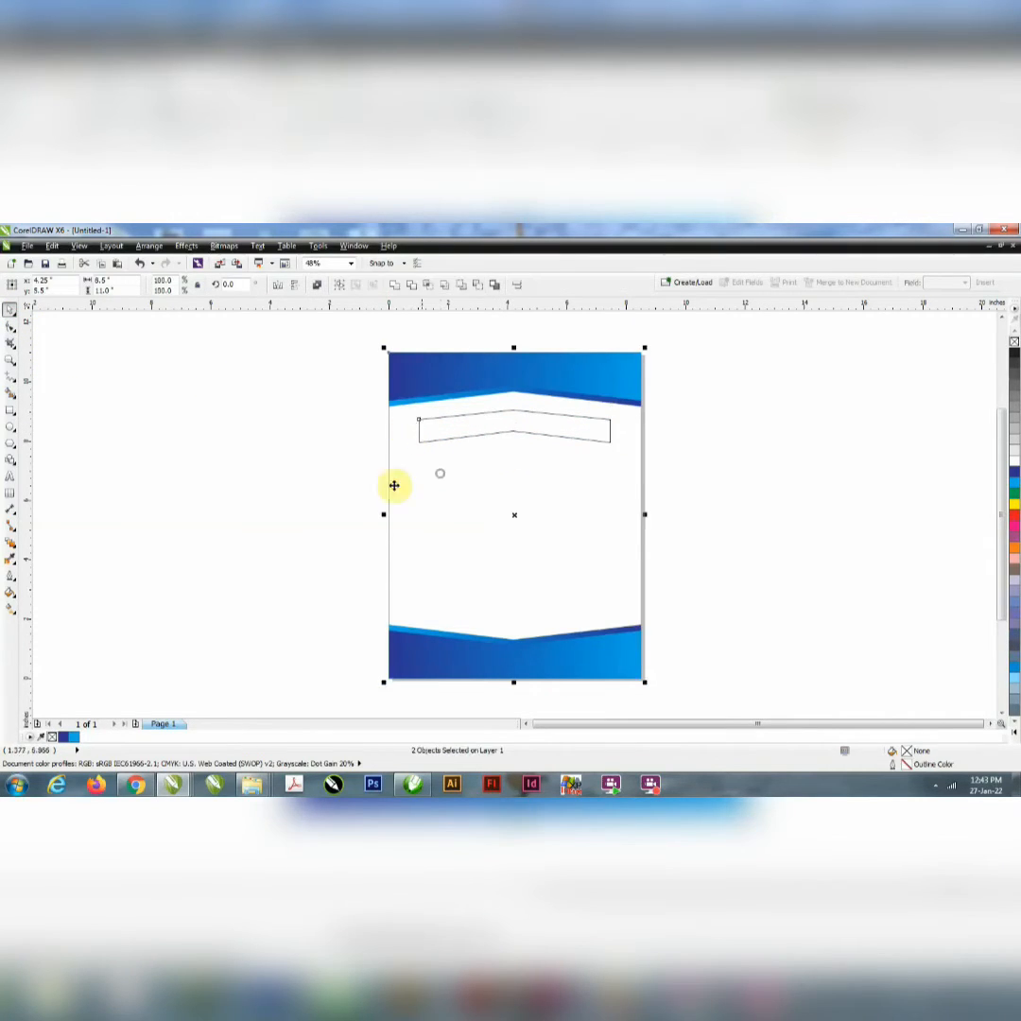
pyautogui.click(331, 492)
# Step: Add artistic text reading "Firts Ever Exclusive" beside the page and set its font to Eras Bold ITC
pyautogui.click(9, 477)
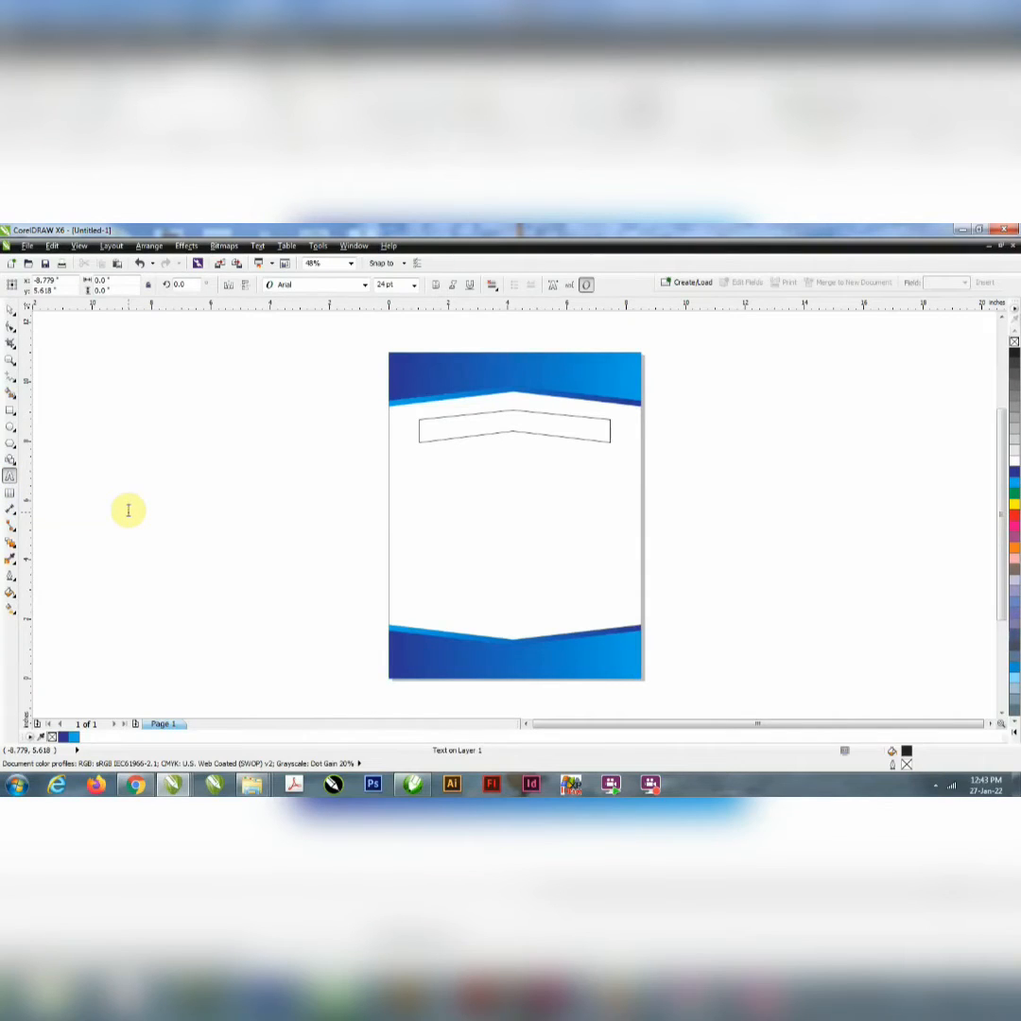
pyautogui.click(128, 510)
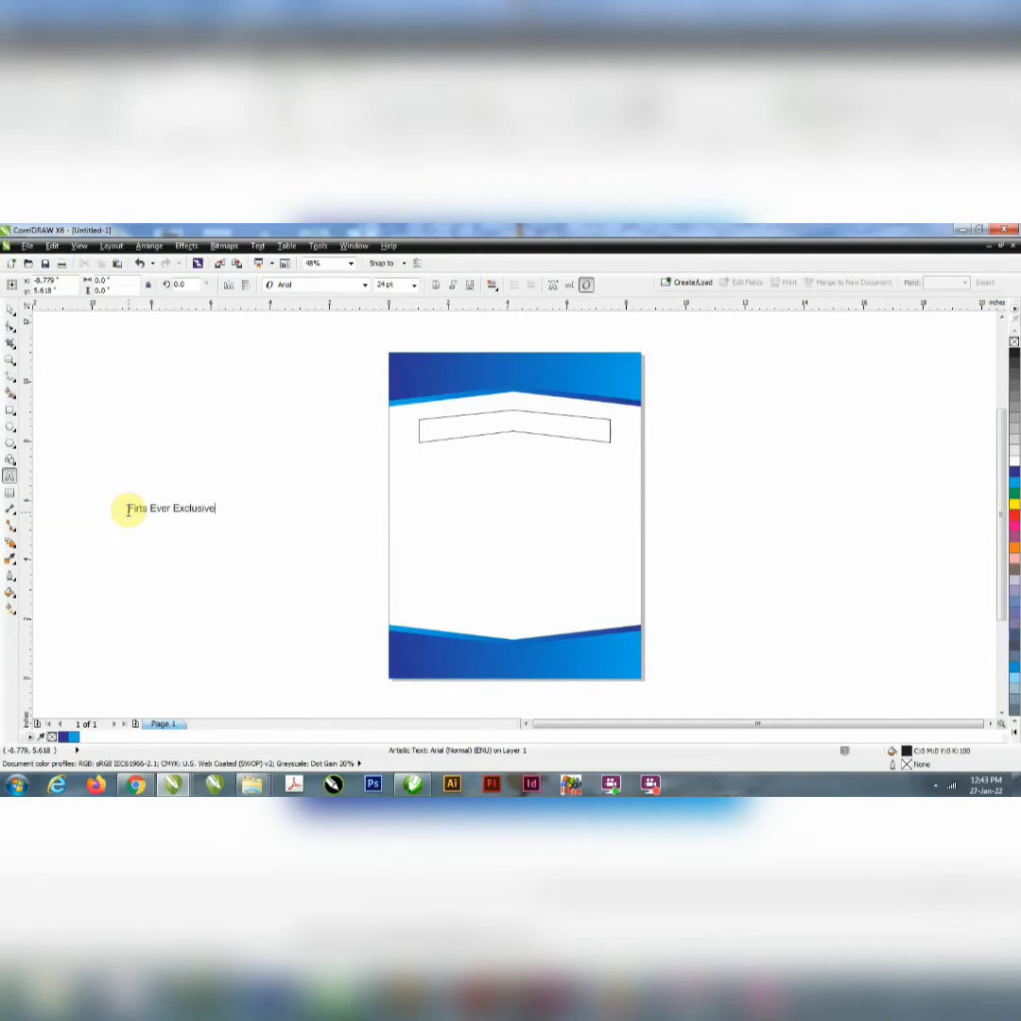
pyautogui.click(303, 287)
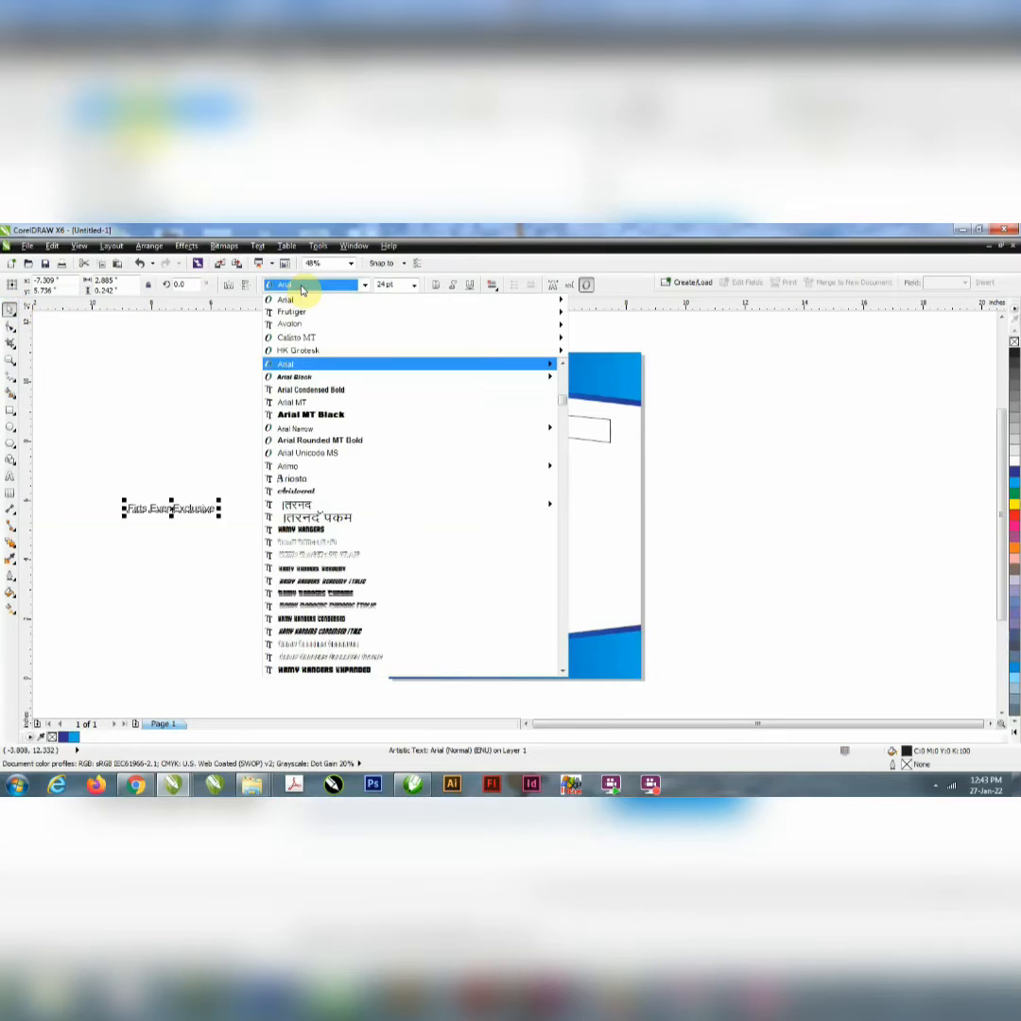
pyautogui.write('Eras Bold ITC')
pyautogui.press('Return')
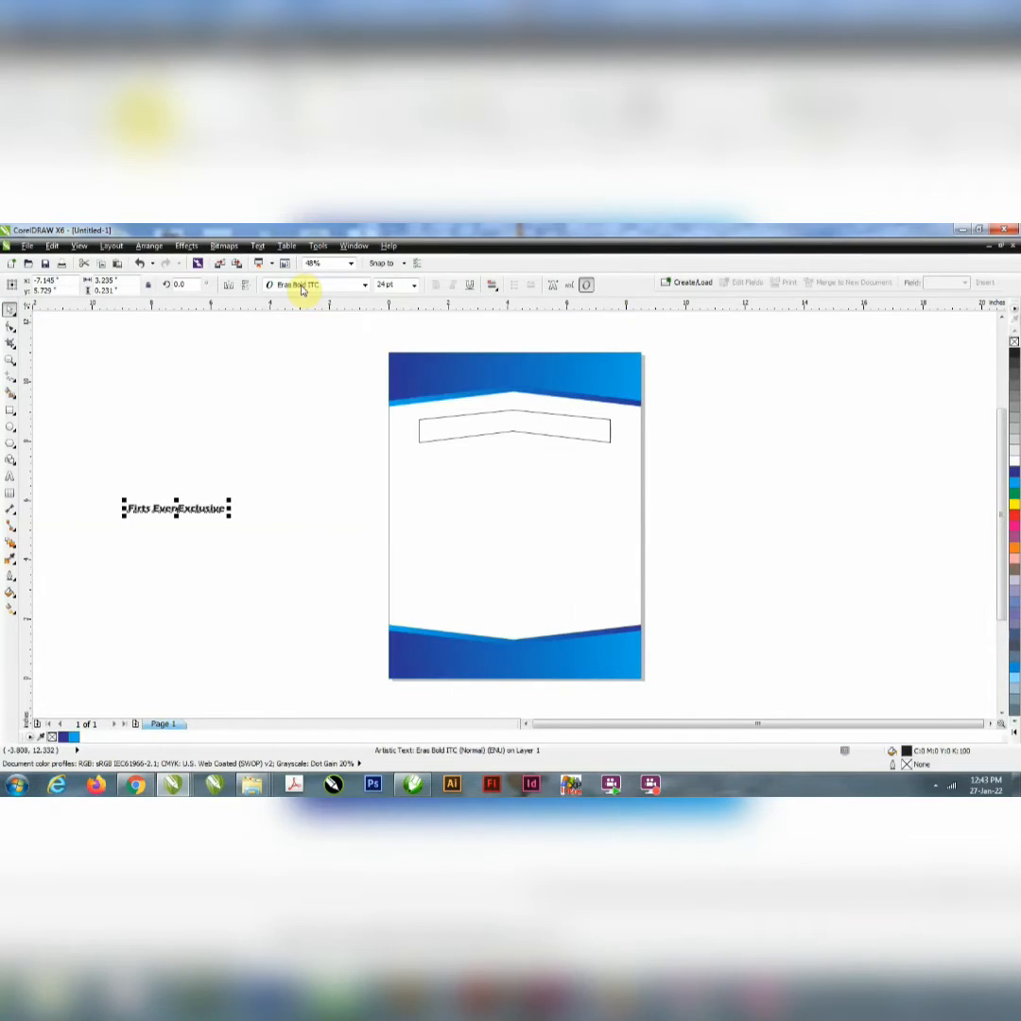
# Step: Centre the text on the strip, enlarge it to about 7.38 inches wide and place it just below the strip
pyautogui.click(515, 433)
pyautogui.click(667, 458)
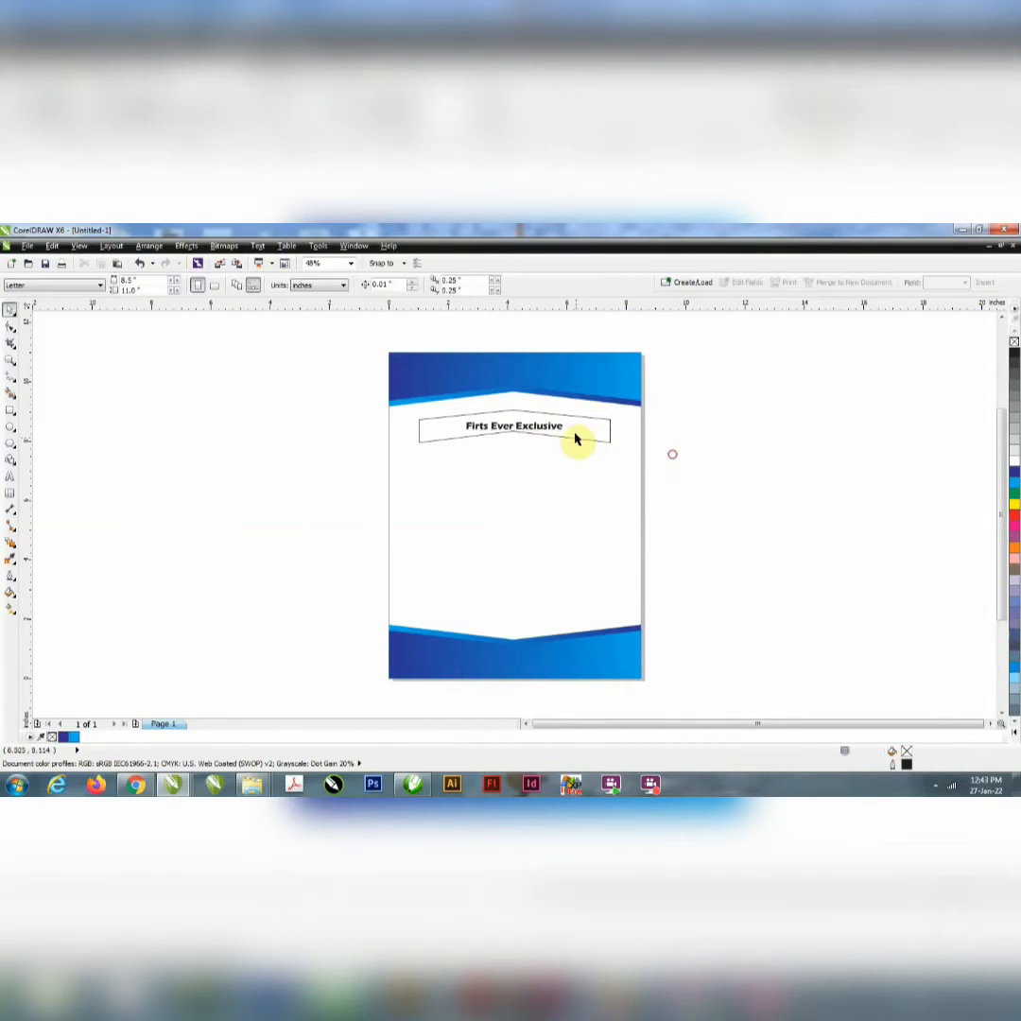
pyautogui.click(564, 431)
pyautogui.moveTo(565, 430); pyautogui.dragTo(629, 467)
pyautogui.moveTo(571, 427); pyautogui.dragTo(571, 463)
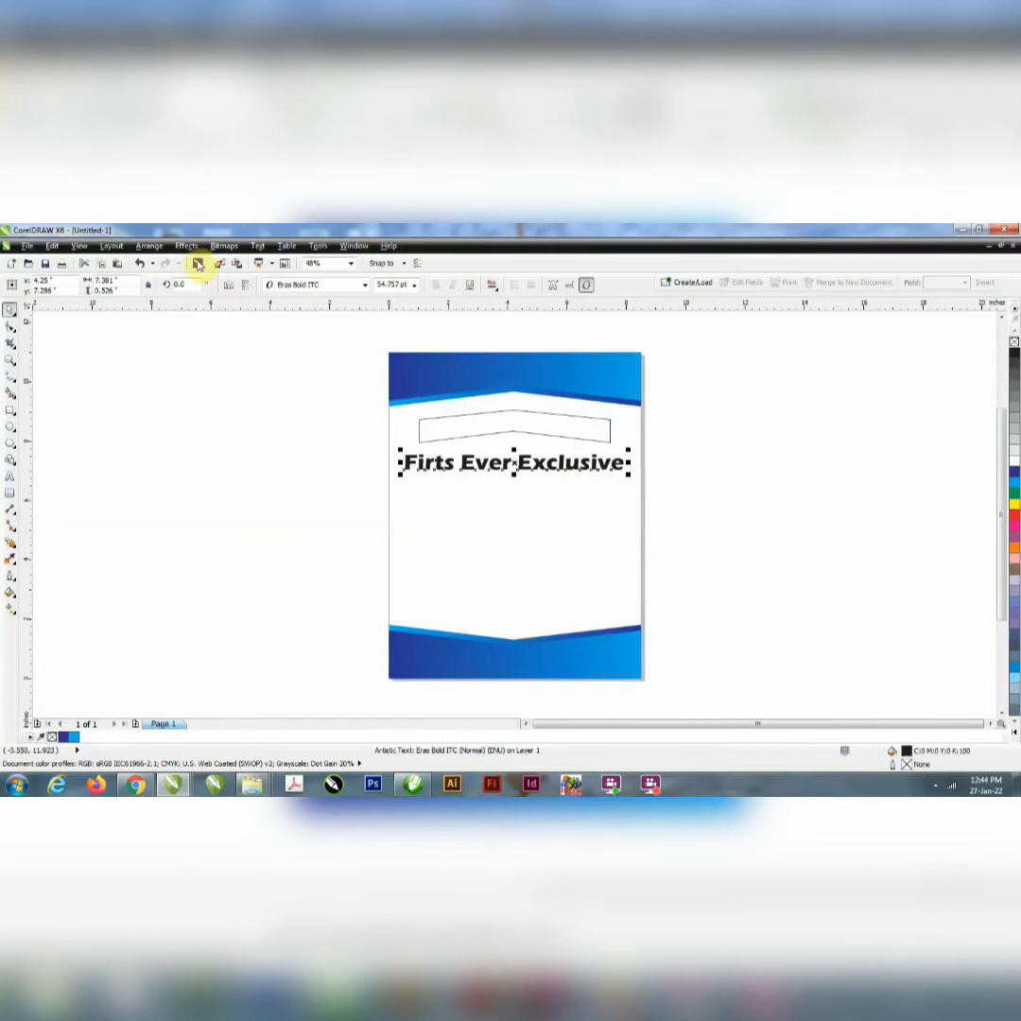
# Step: Apply an envelope to the headline text using the chevron strip as its shape source
pyautogui.click(189, 247)
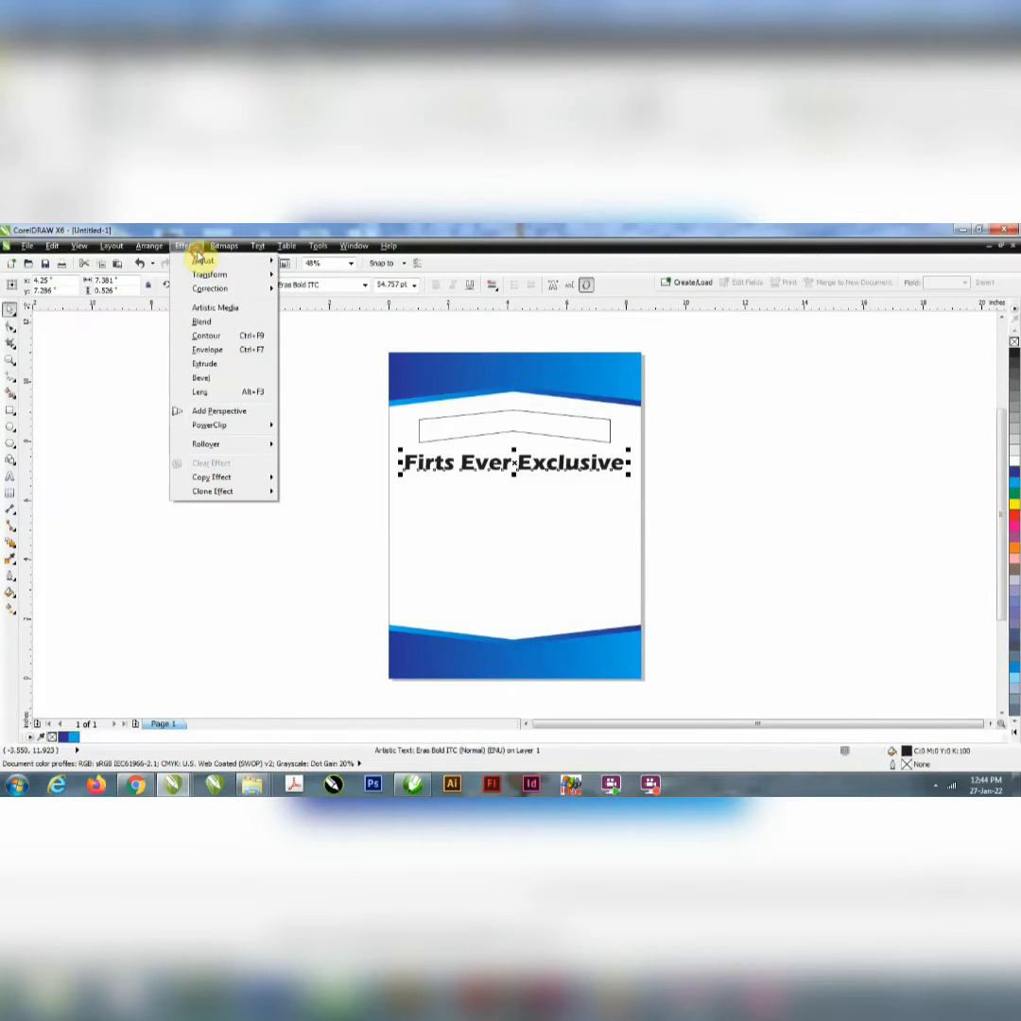
pyautogui.click(207, 350)
pyautogui.click(890, 471)
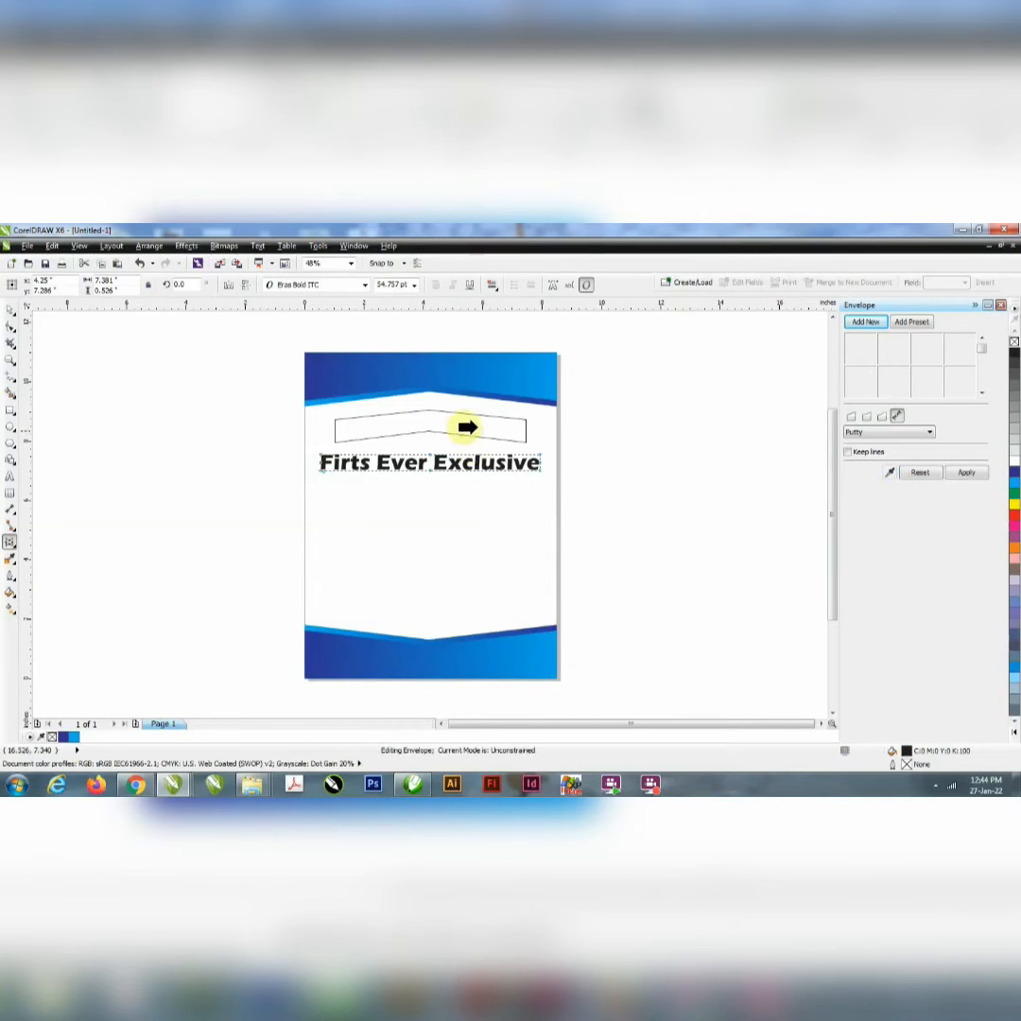
pyautogui.click(479, 417)
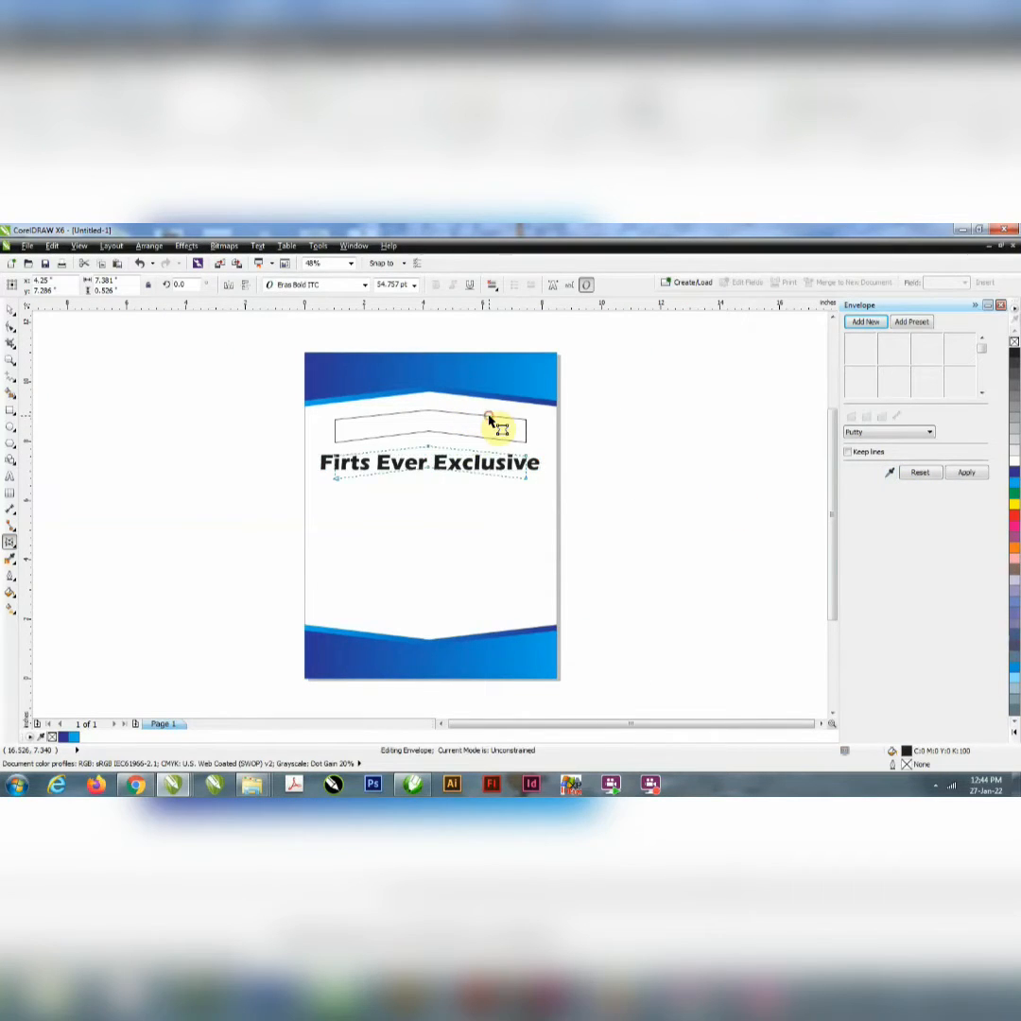
pyautogui.click(979, 473)
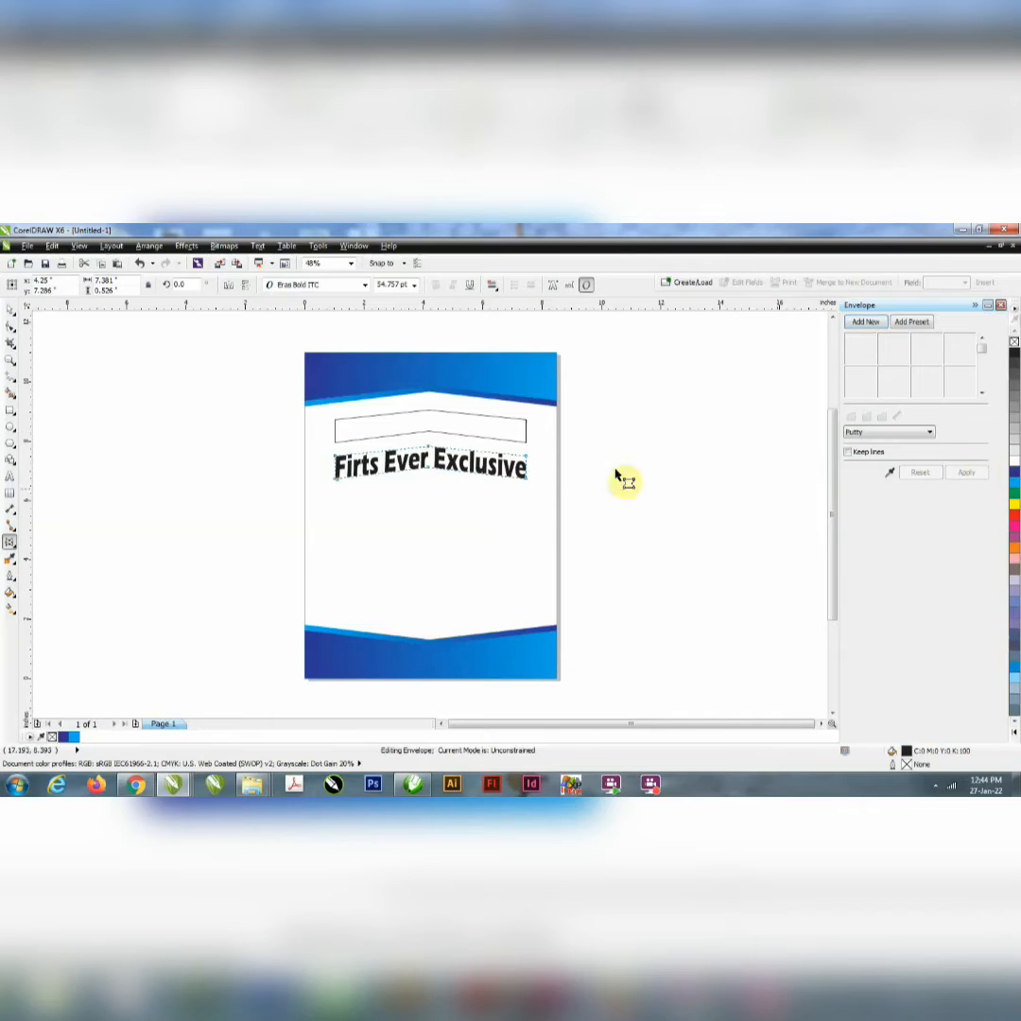
# Step: Align the enveloped headline vertically with the centre of the chevron strip
pyautogui.click(10, 309)
pyautogui.keyDown('shift'); pyautogui.click(424, 419); pyautogui.keyUp('shift')
pyautogui.press('e')
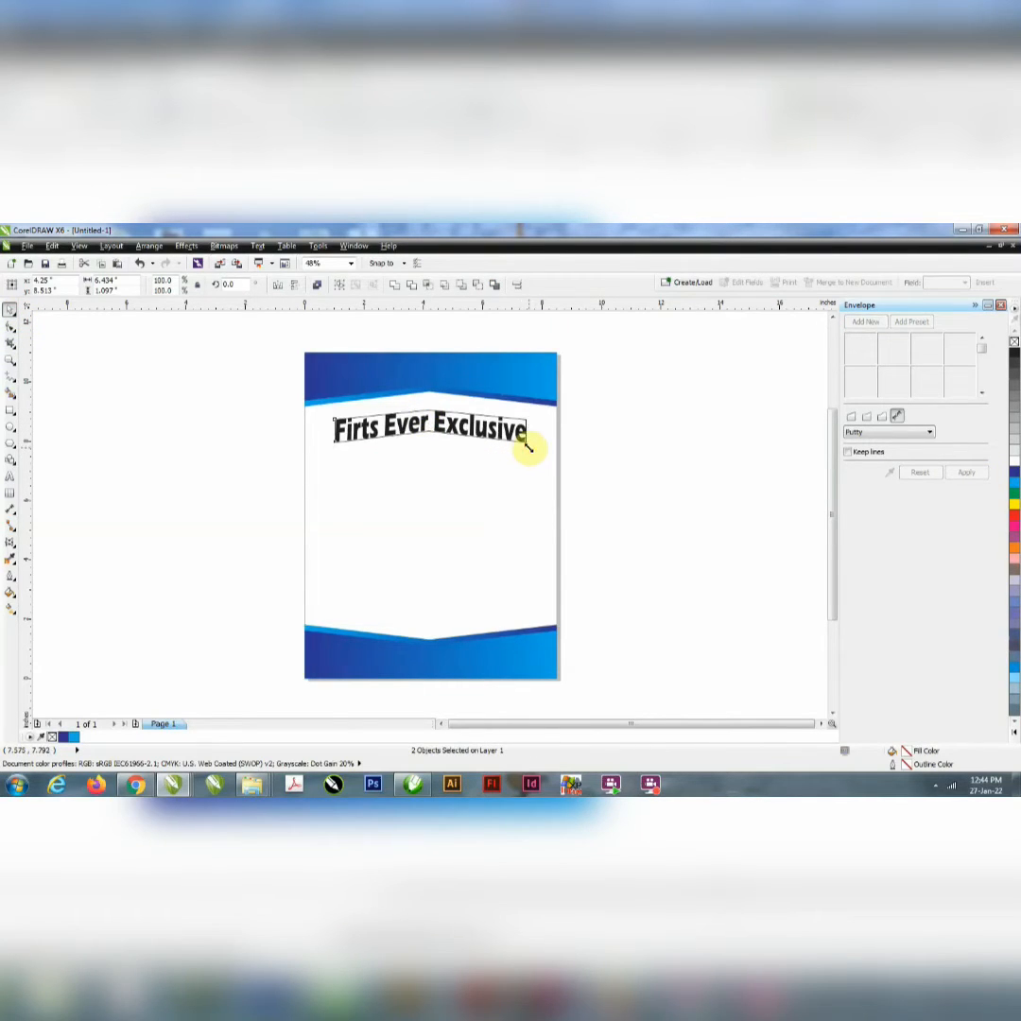
# Step: Shrink the headline and strip together to about 6.09 inches wide, and move the strip off the page's right side
pyautogui.moveTo(529, 446); pyautogui.dragTo(523, 449)
pyautogui.keyDown('shift'); pyautogui.click(455, 466); pyautogui.keyUp('shift')
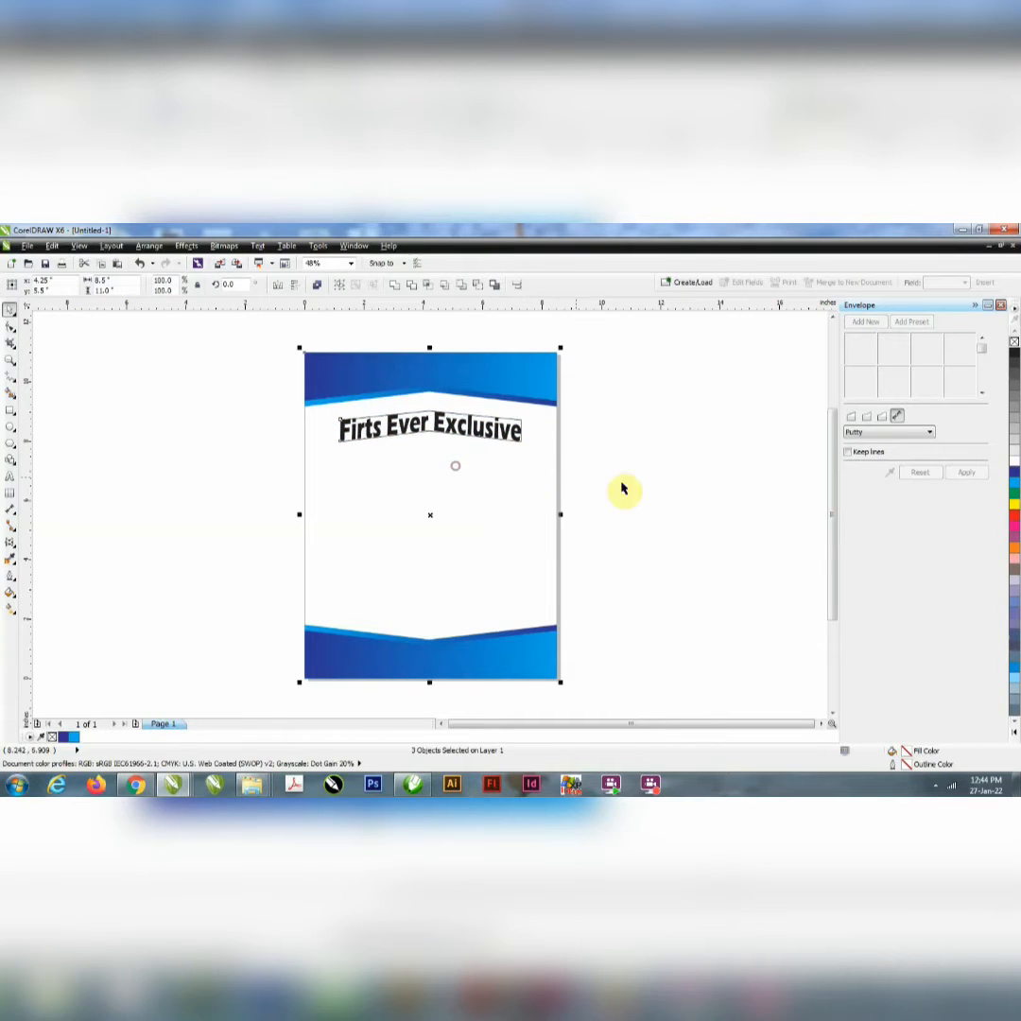
pyautogui.click(712, 414)
pyautogui.moveTo(420, 414); pyautogui.dragTo(740, 417)
# Step: Duplicate the enveloped headline directly below itself and clear the envelope from the copy
pyautogui.click(496, 436)
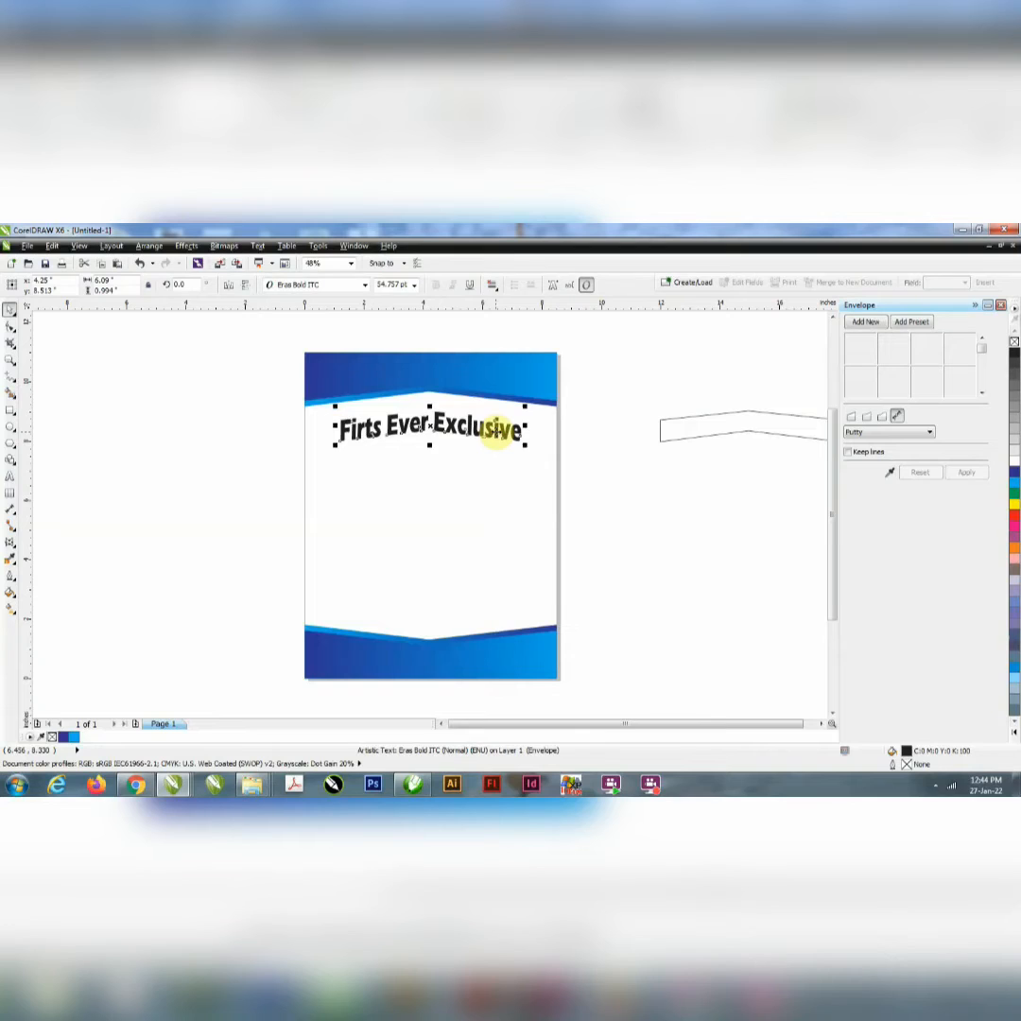
pyautogui.moveTo(496, 432); pyautogui.dragTo(494, 487)
pyautogui.rightClick(494, 487)
pyautogui.doubleClick(494, 487)
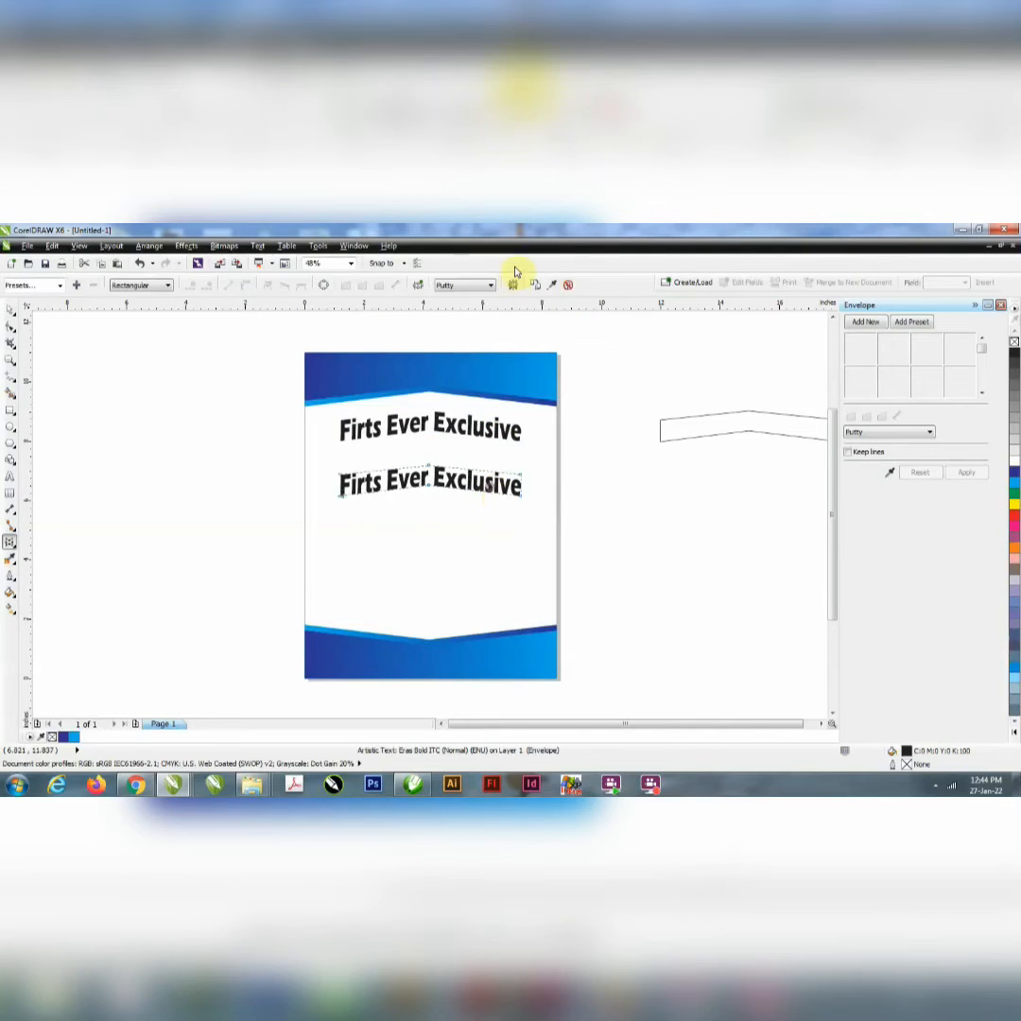
pyautogui.click(572, 287)
# Step: Replace the copied line's text with "CARPET SHOWROOM" and centre it horizontally on the page
pyautogui.doubleClick(358, 484)
pyautogui.hotkey('ctrl', 'a')
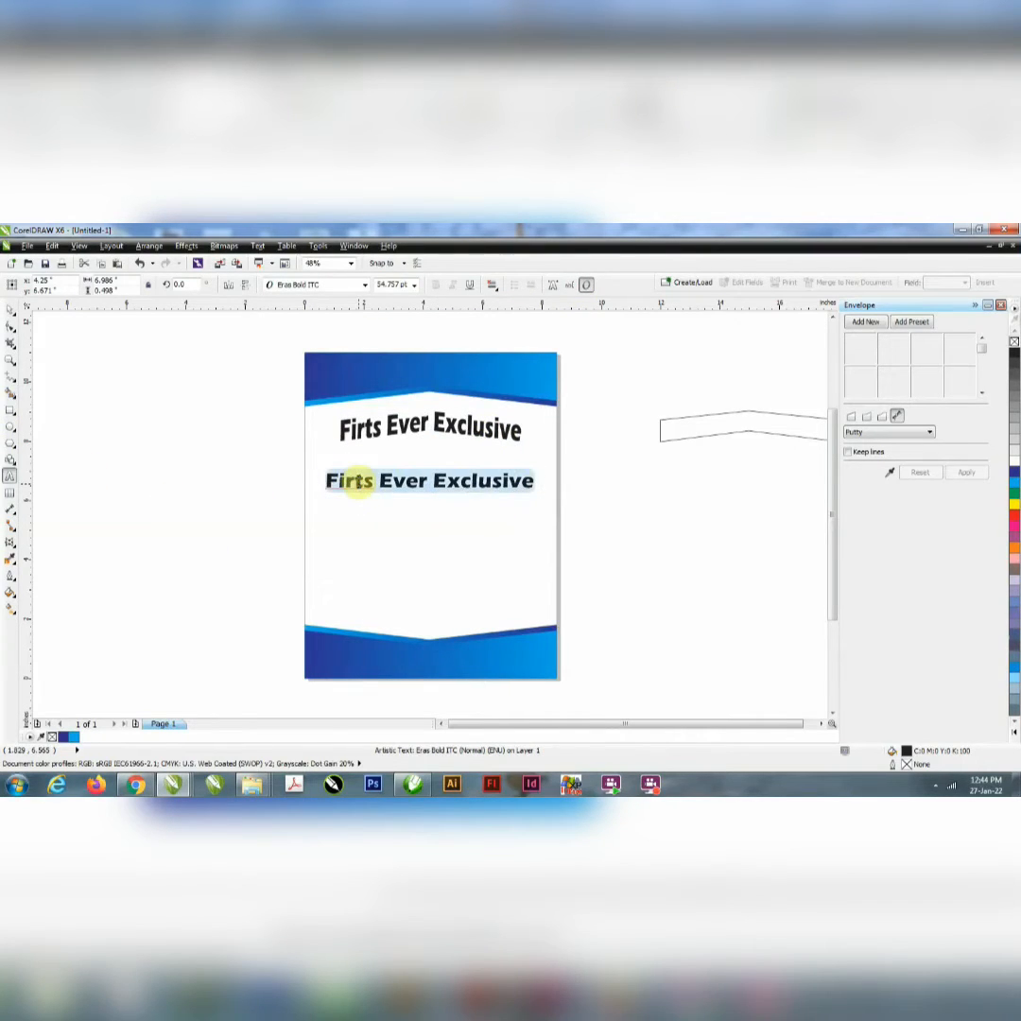
pyautogui.write('CARPET SHOWROOM')
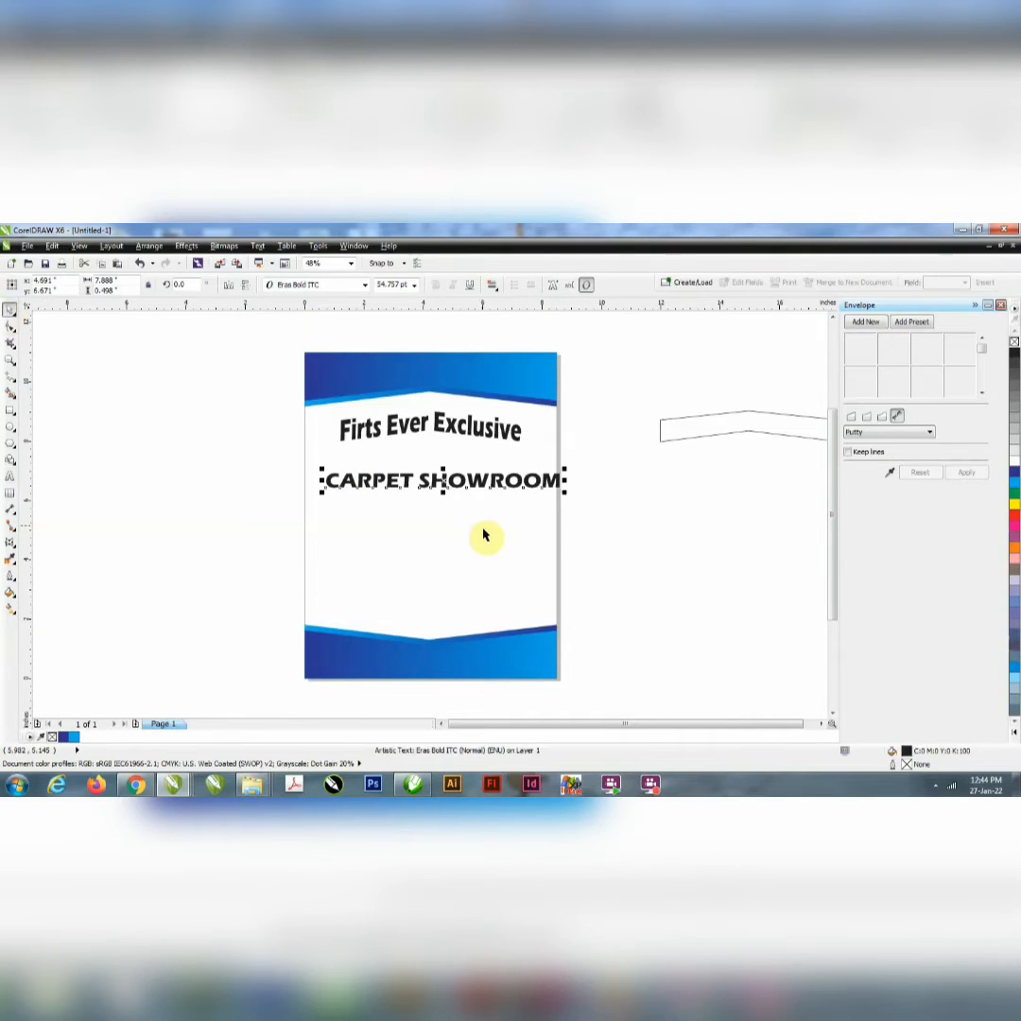
pyautogui.click(438, 455)
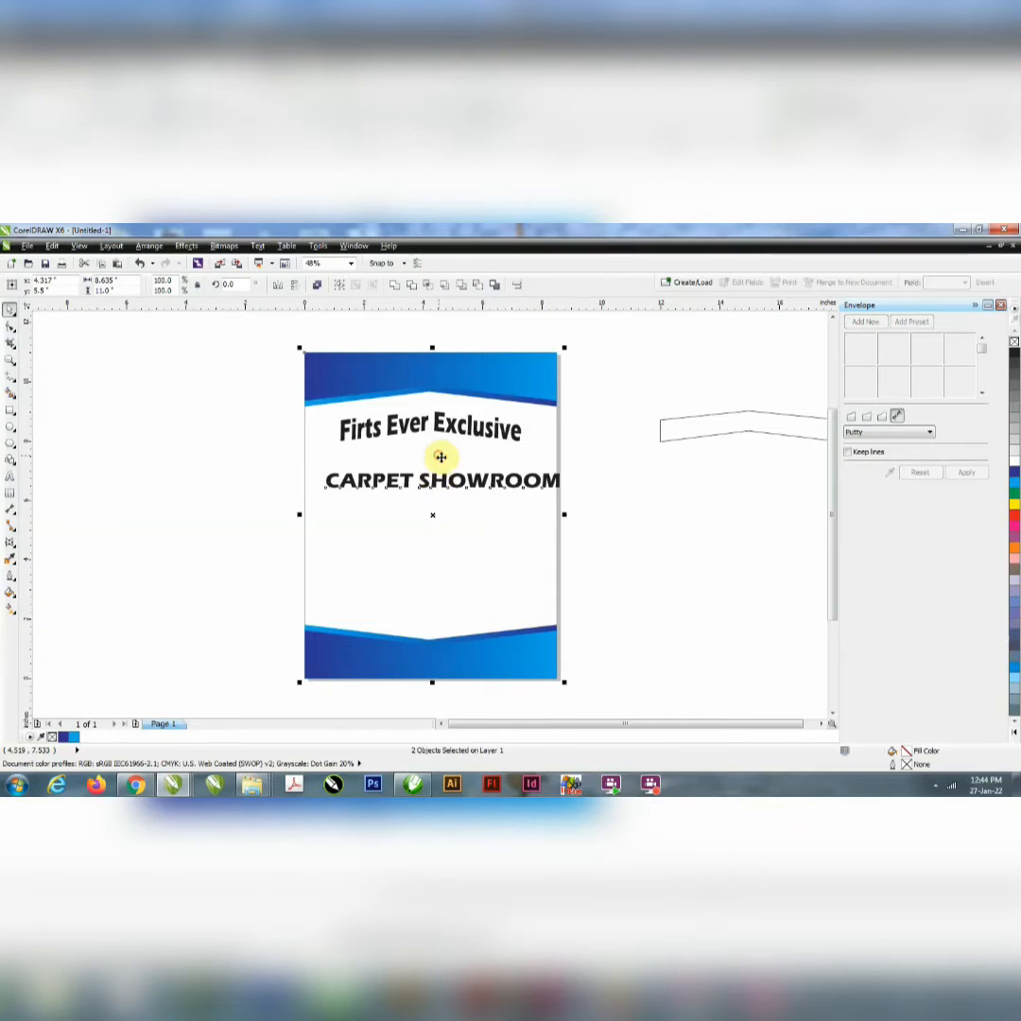
# Step: Centre the chevron strip horizontally on the page and move it down between the two text lines
pyautogui.click(691, 438)
pyautogui.keyDown('shift'); pyautogui.click(463, 459); pyautogui.keyUp('shift')
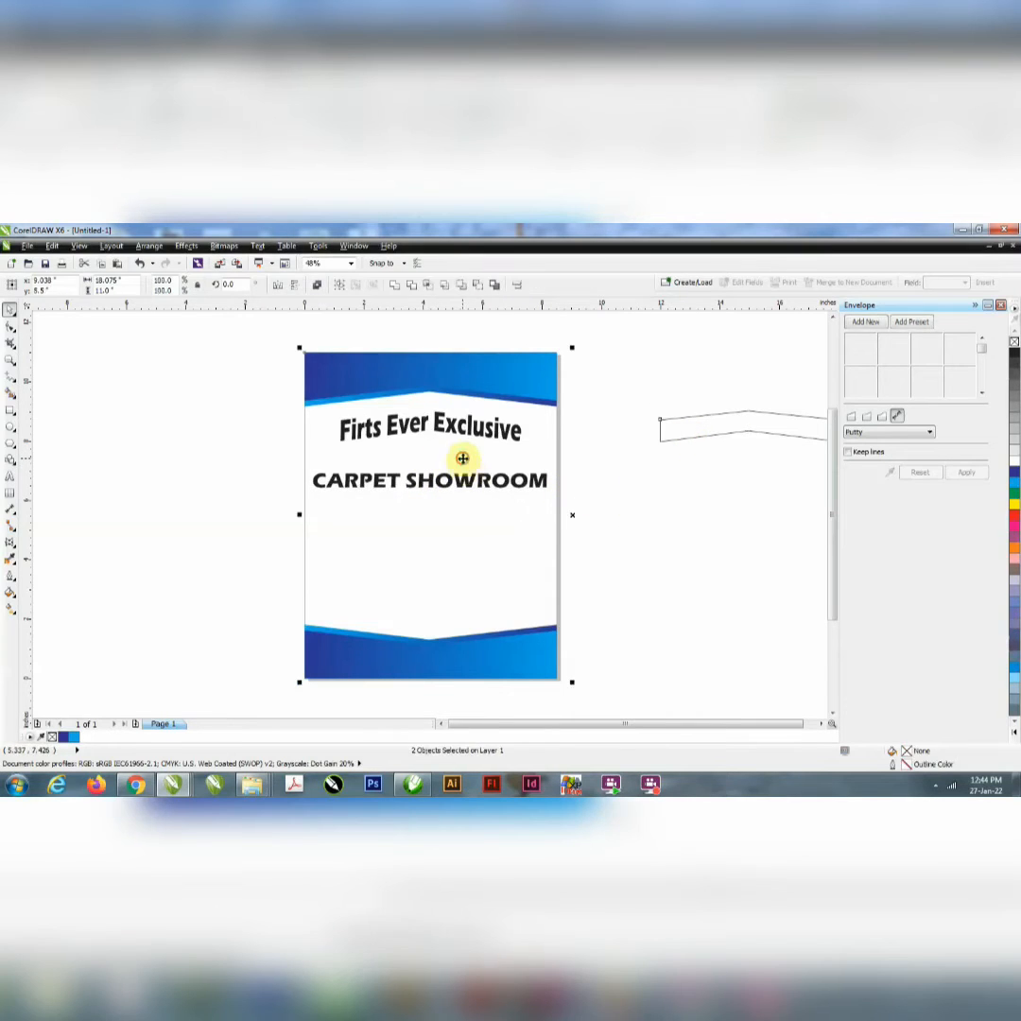
pyautogui.press('c')
pyautogui.click(647, 490)
pyautogui.moveTo(428, 422)
pyautogui.mouseDown()
pyautogui.moveTo(417, 456)
pyautogui.moveTo(428, 424)
pyautogui.moveTo(427, 456)
pyautogui.mouseUp()
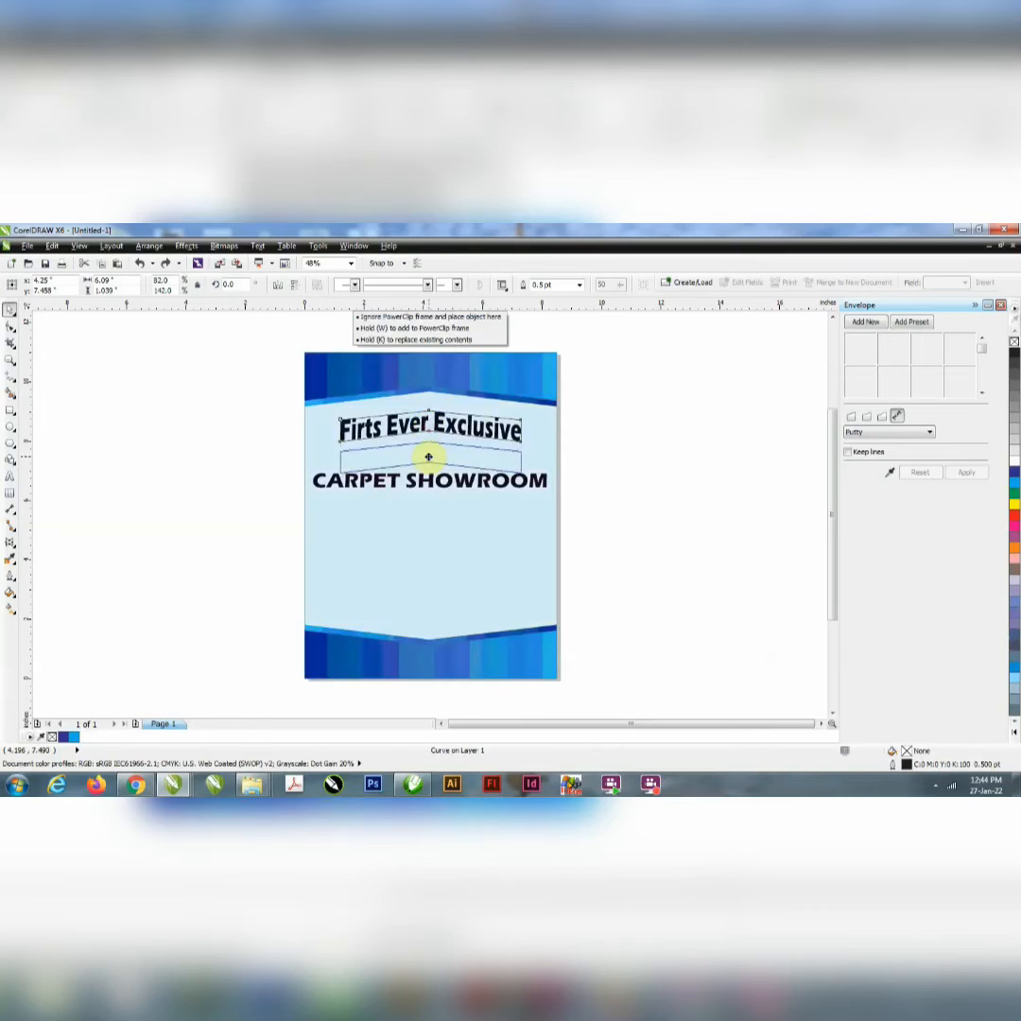
# Step: Centre the strip on the page at about 7.45 inches wide and stretch it downward to about 1.93 inches high
pyautogui.keyDown('shift'); pyautogui.click(526, 519); pyautogui.keyUp('shift')
pyautogui.press('c')
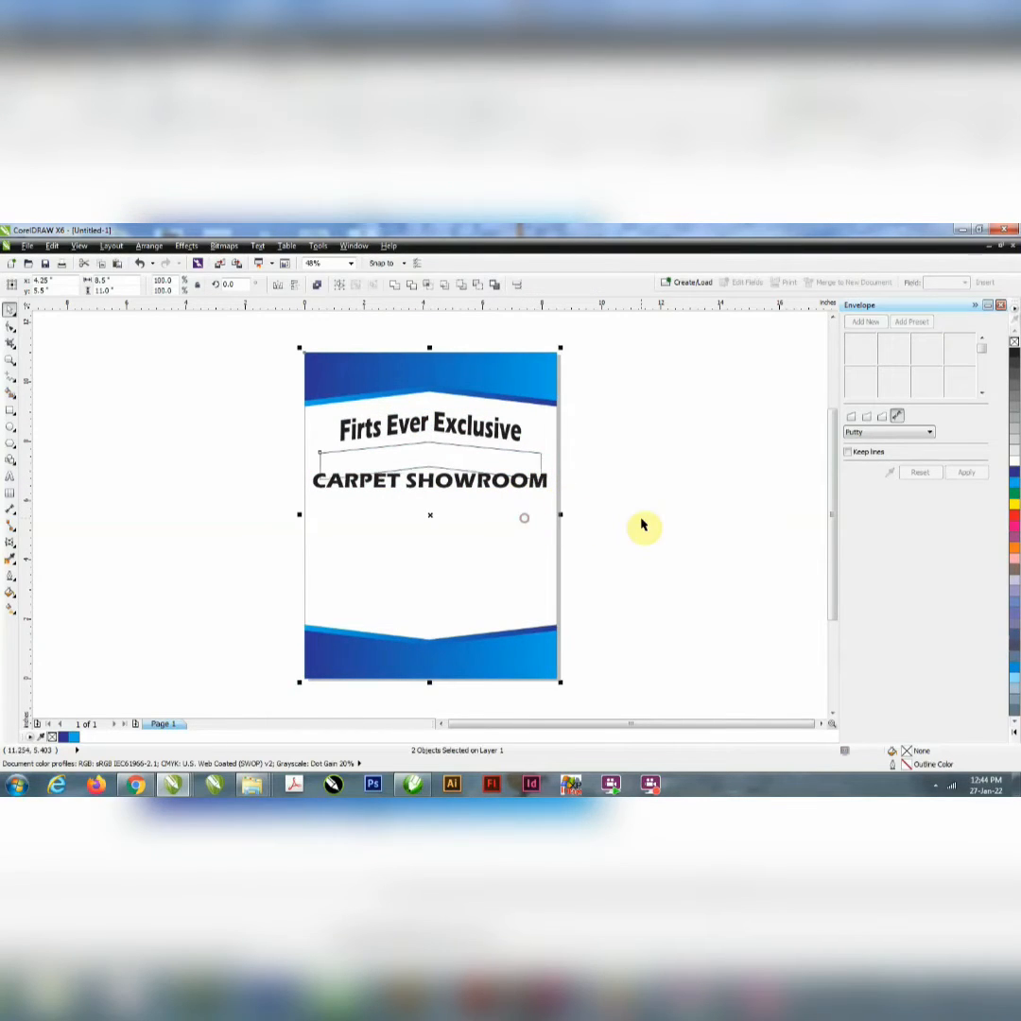
pyautogui.click(641, 519)
pyautogui.click(421, 446)
pyautogui.click(428, 481)
pyautogui.click(428, 459)
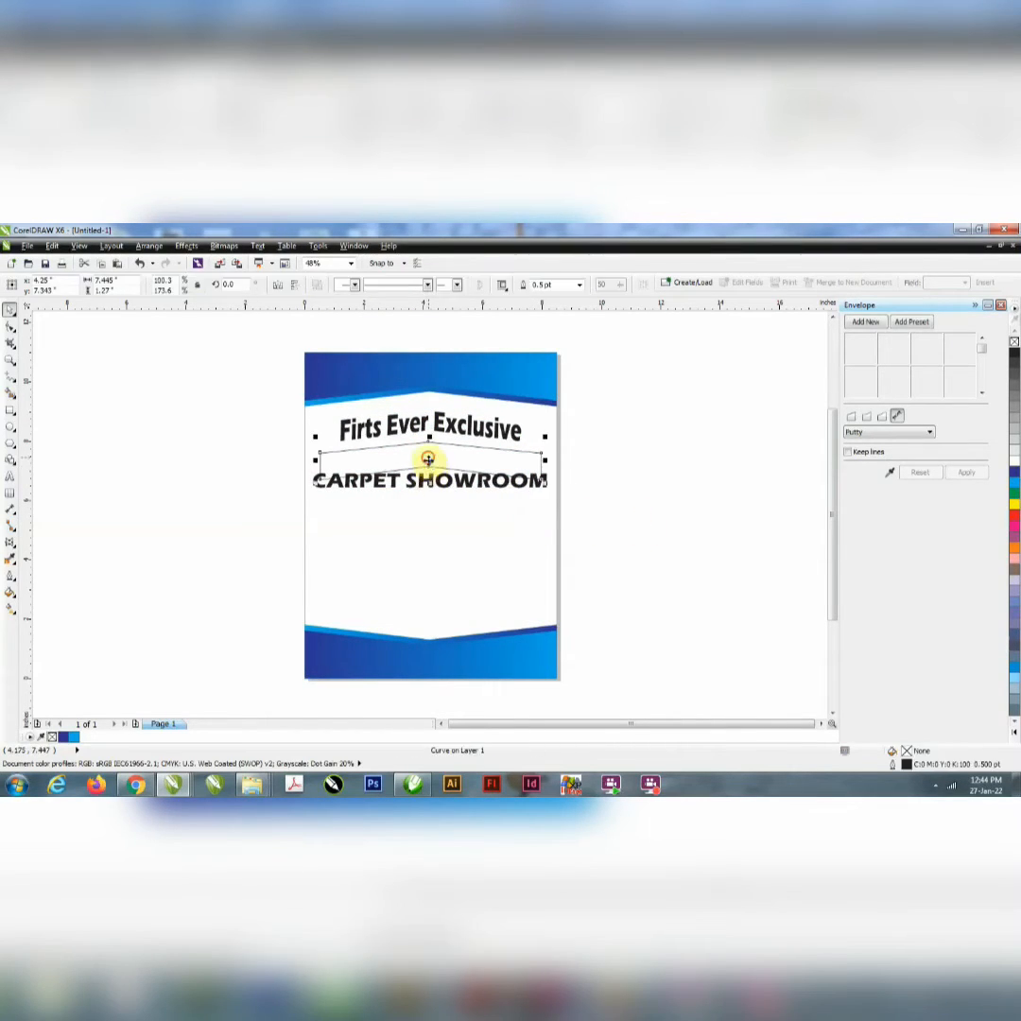
pyautogui.moveTo(431, 485); pyautogui.dragTo(431, 502)
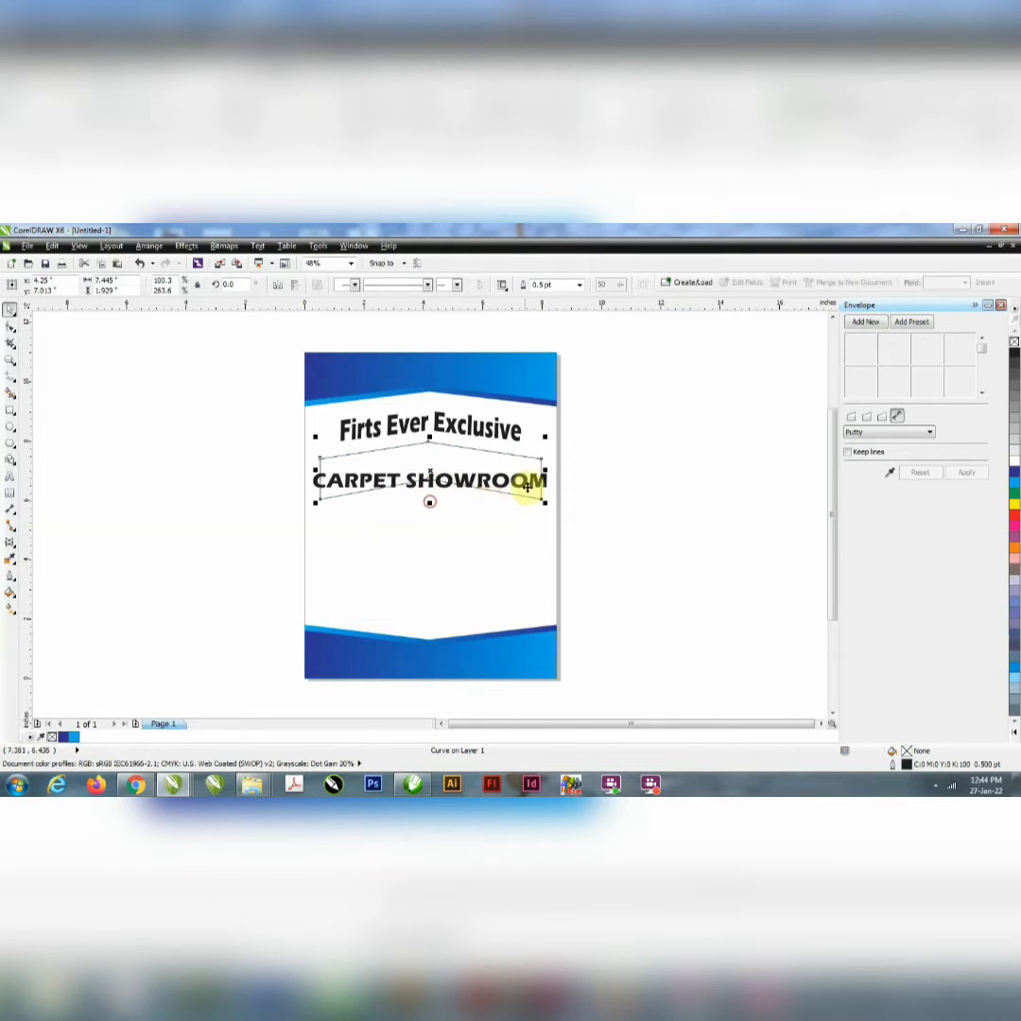
# Step: Apply an envelope to "CARPET SHOWROOM" using the enlarged chevron strip as its shape source
pyautogui.click(547, 482)
pyautogui.click(890, 475)
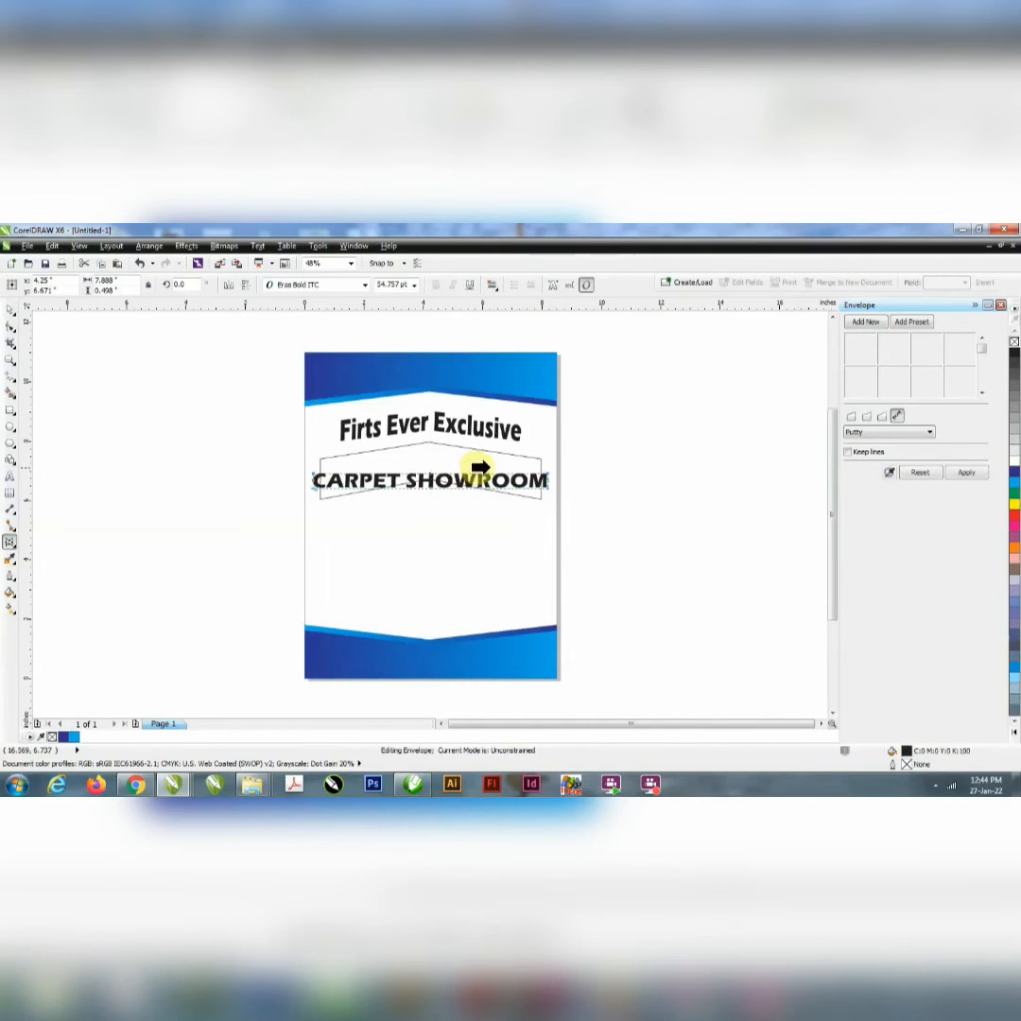
pyautogui.click(499, 457)
pyautogui.click(966, 478)
# Step: Align "CARPET SHOWROOM" vertically with the strip's centre and shift both slightly down from the first line
pyautogui.click(11, 309)
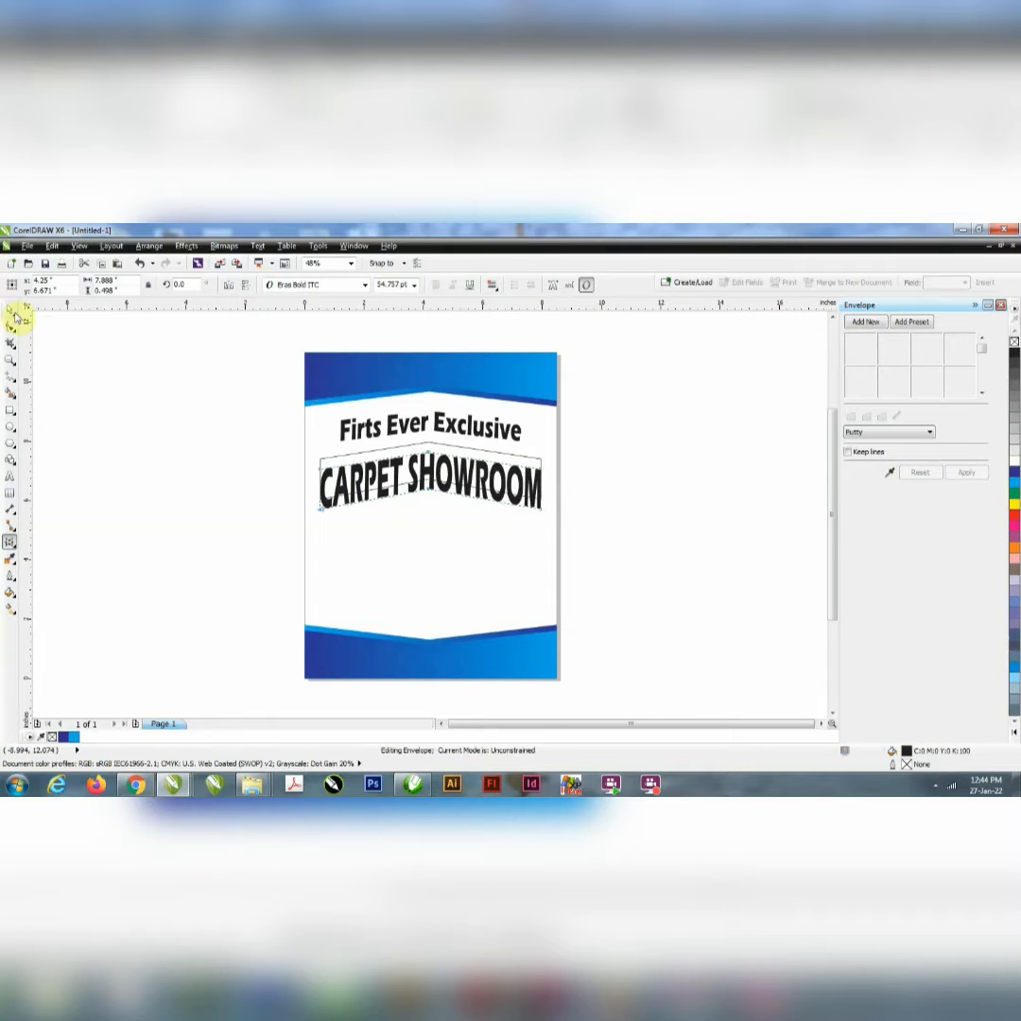
pyautogui.keyDown('shift'); pyautogui.click(347, 425); pyautogui.keyUp('shift')
pyautogui.press('e')
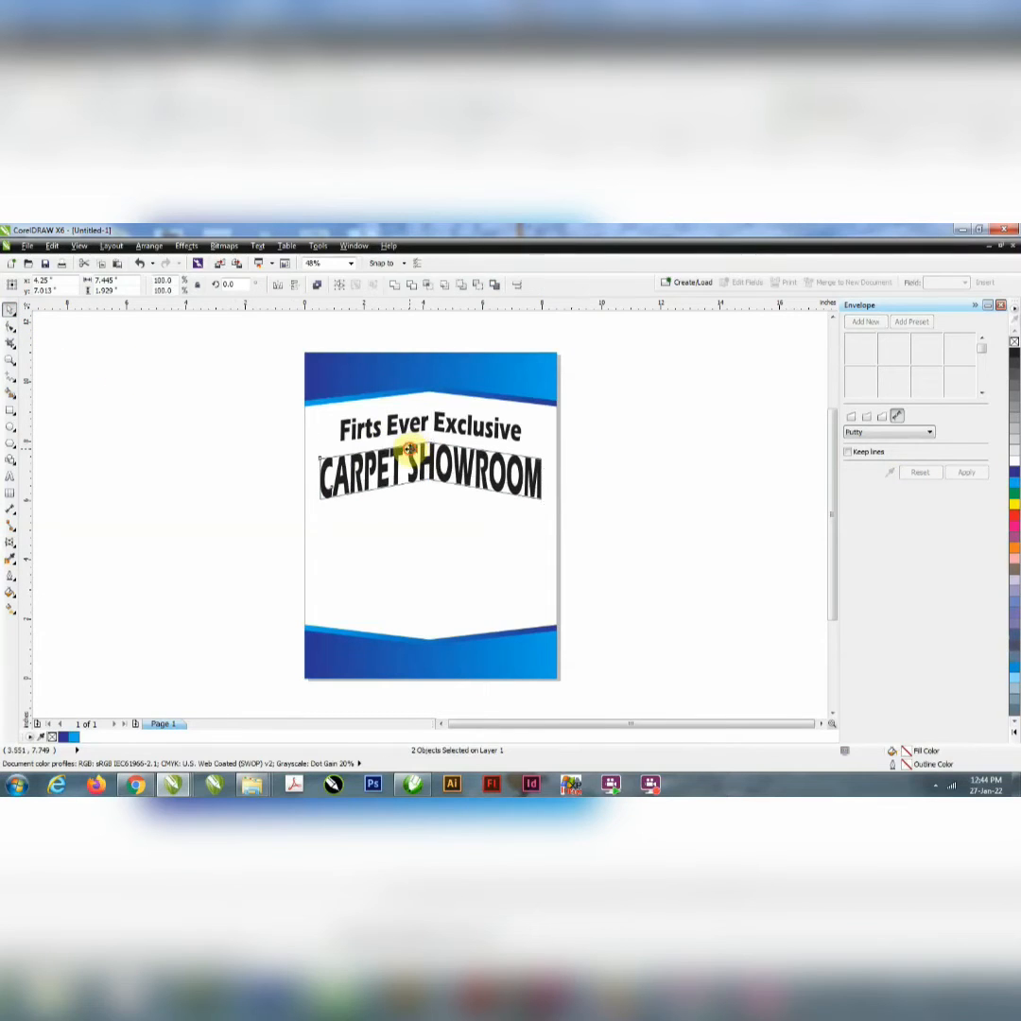
pyautogui.moveTo(409, 449); pyautogui.dragTo(409, 452)
pyautogui.click(702, 506)
pyautogui.click(495, 463)
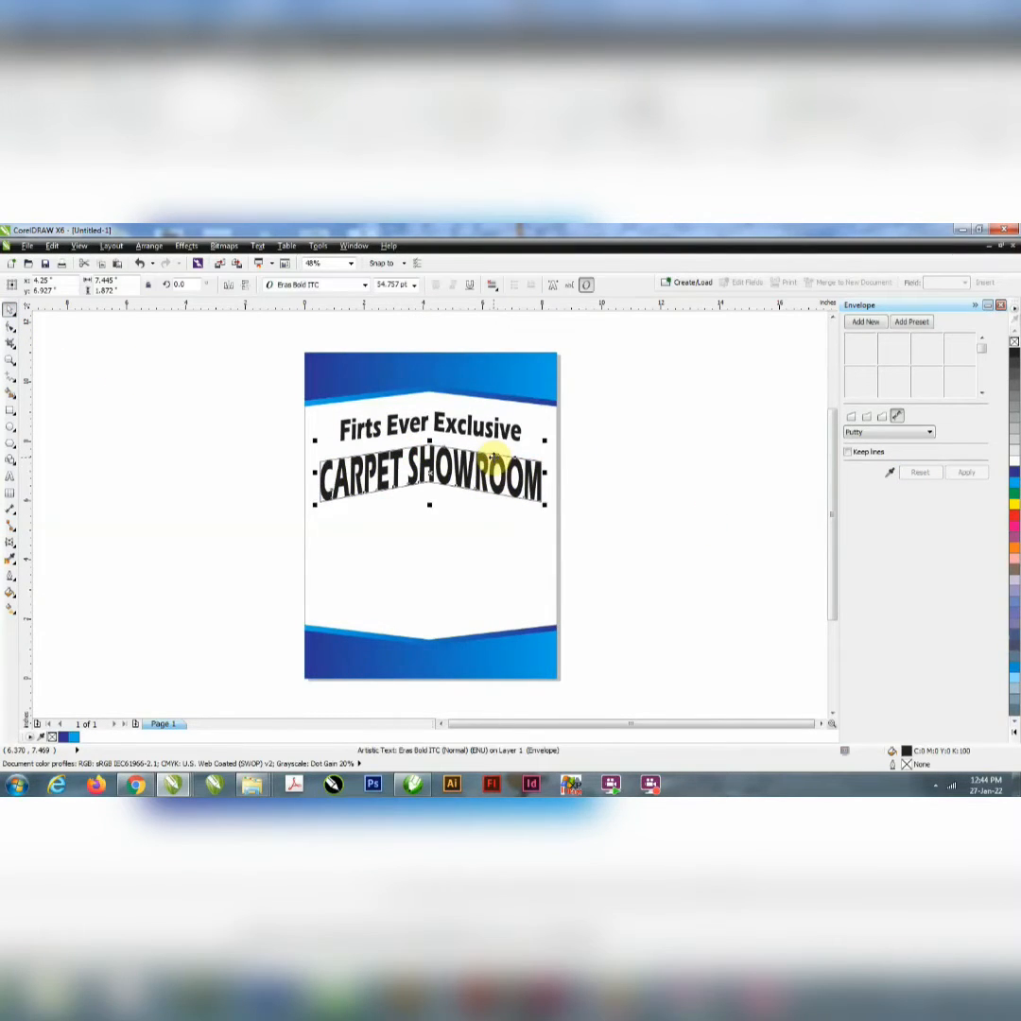
pyautogui.moveTo(494, 463); pyautogui.dragTo(822, 457)
pyautogui.hotkey('ctrl', 'z')
# Step: Move the chevron strip out from behind "CARPET SHOWROOM" to the empty area right of the page
pyautogui.click(438, 478)
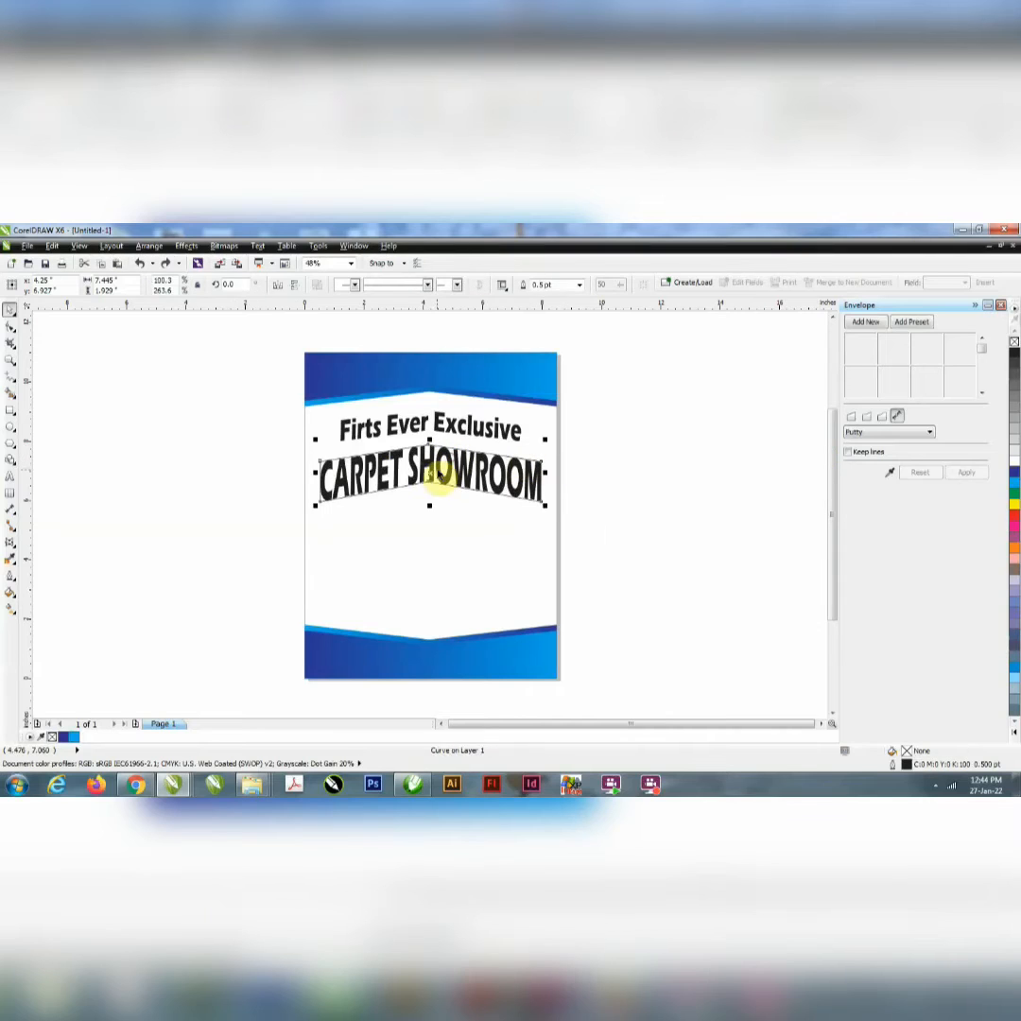
pyautogui.moveTo(430, 470); pyautogui.dragTo(727, 472)
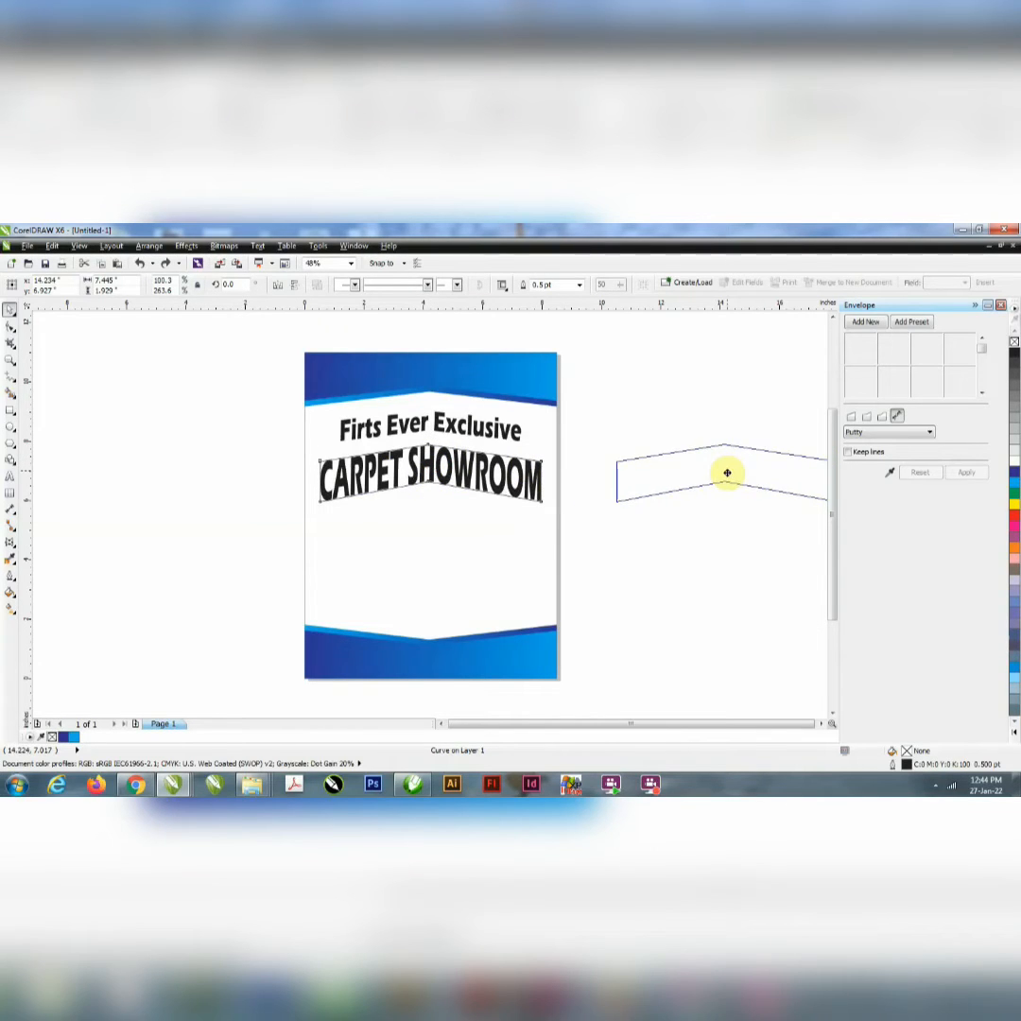
pyautogui.click(673, 549)
# Step: Duplicate the "Firts Ever Exclusive" line below "CARPET SHOWROOM" and clear the copy's envelope
pyautogui.click(425, 426)
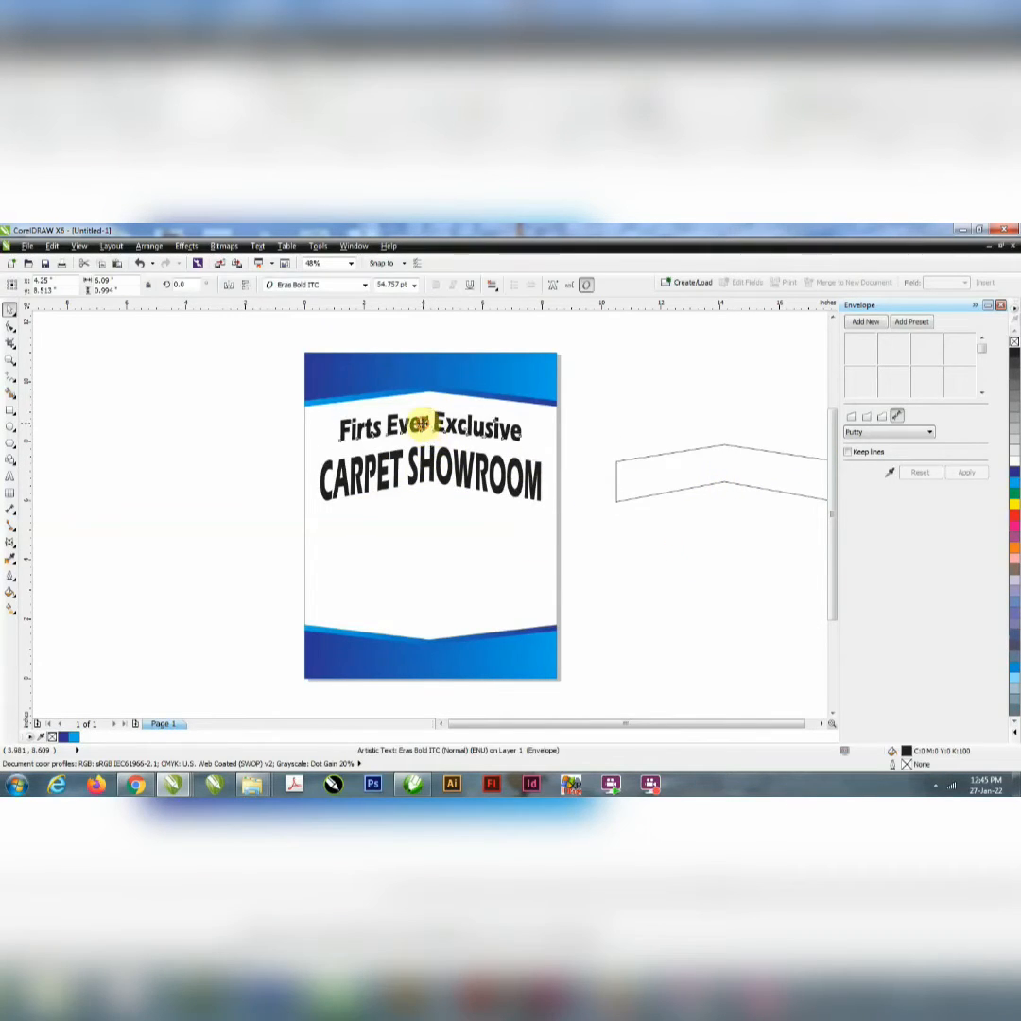
pyautogui.moveTo(423, 424); pyautogui.dragTo(415, 511)
pyautogui.rightClick(415, 512)
pyautogui.doubleClick(415, 512)
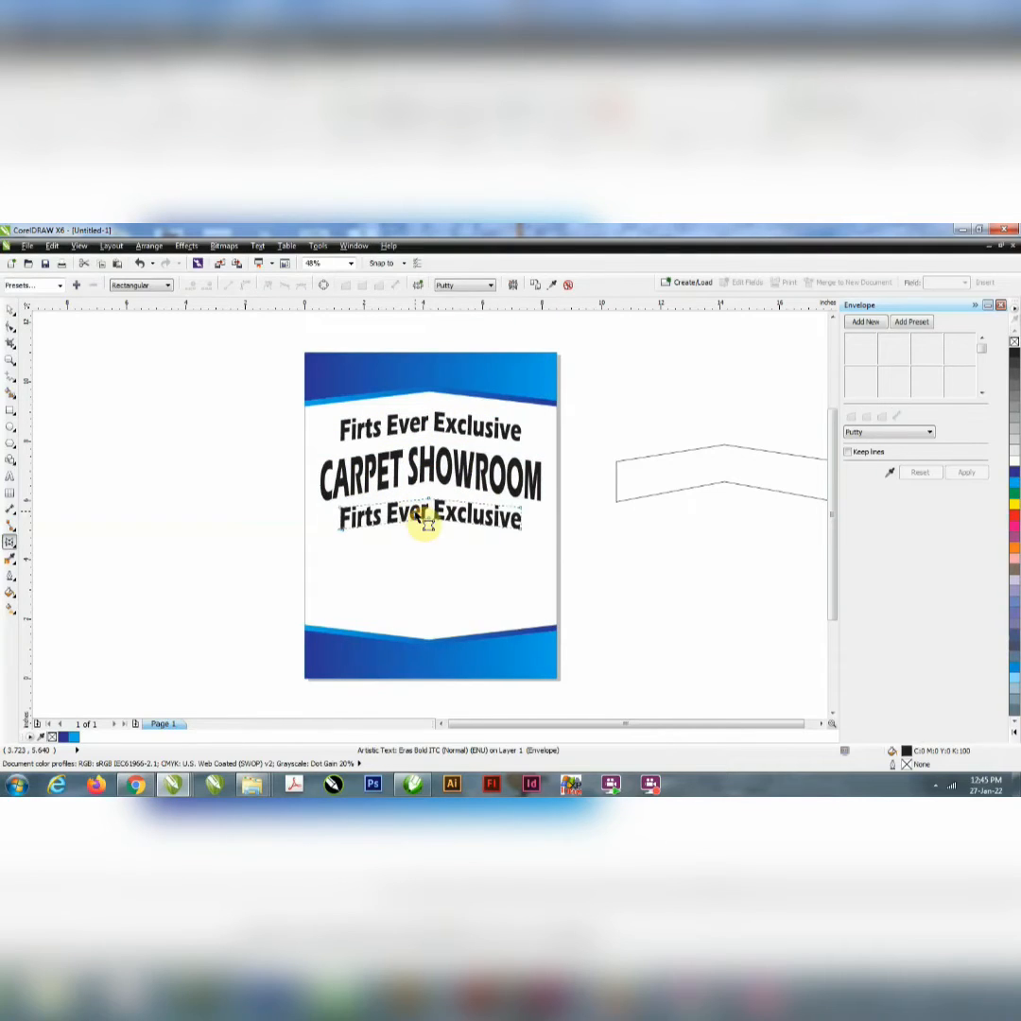
pyautogui.click(568, 285)
# Step: Replace the copy's text with "IN DELHI" and centre it horizontally on the page
pyautogui.doubleClick(436, 514)
pyautogui.hotkey('ctrl', 'a')
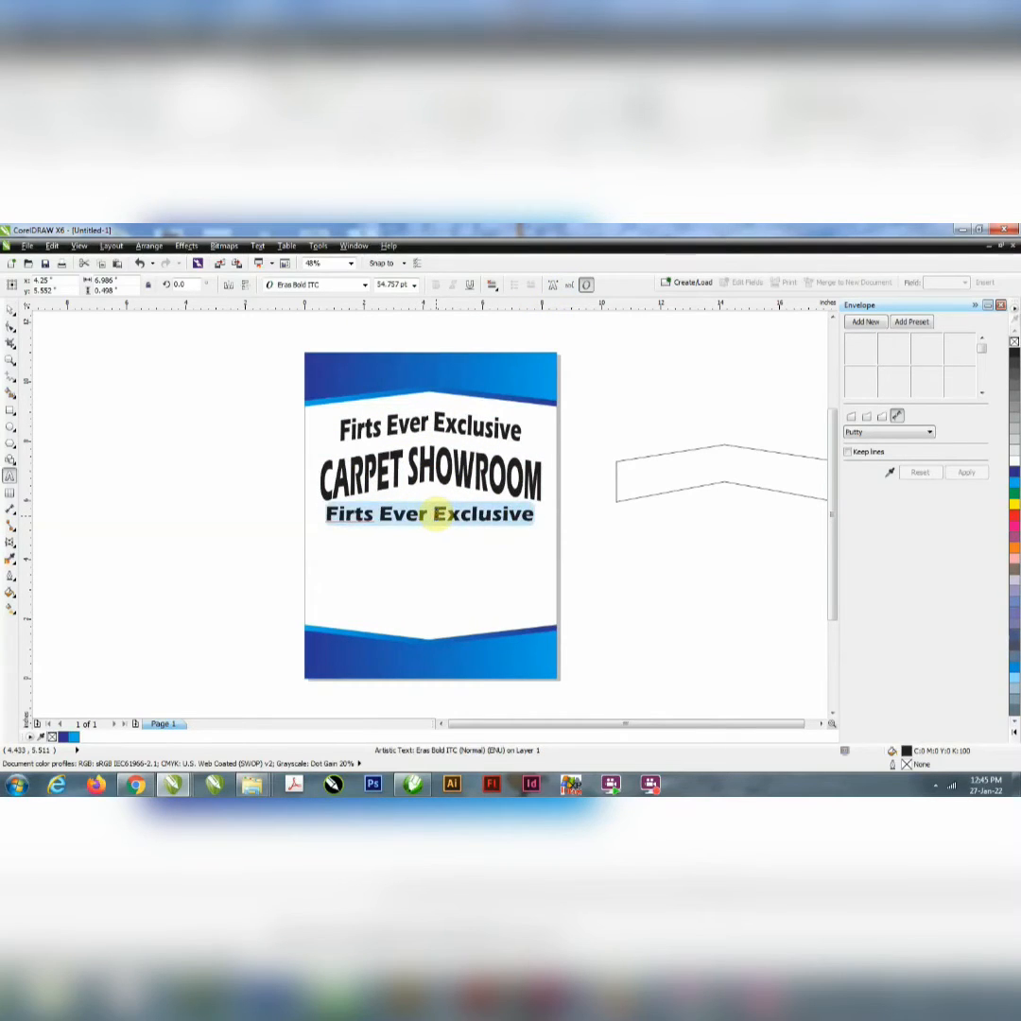
pyautogui.press('BackSpace')
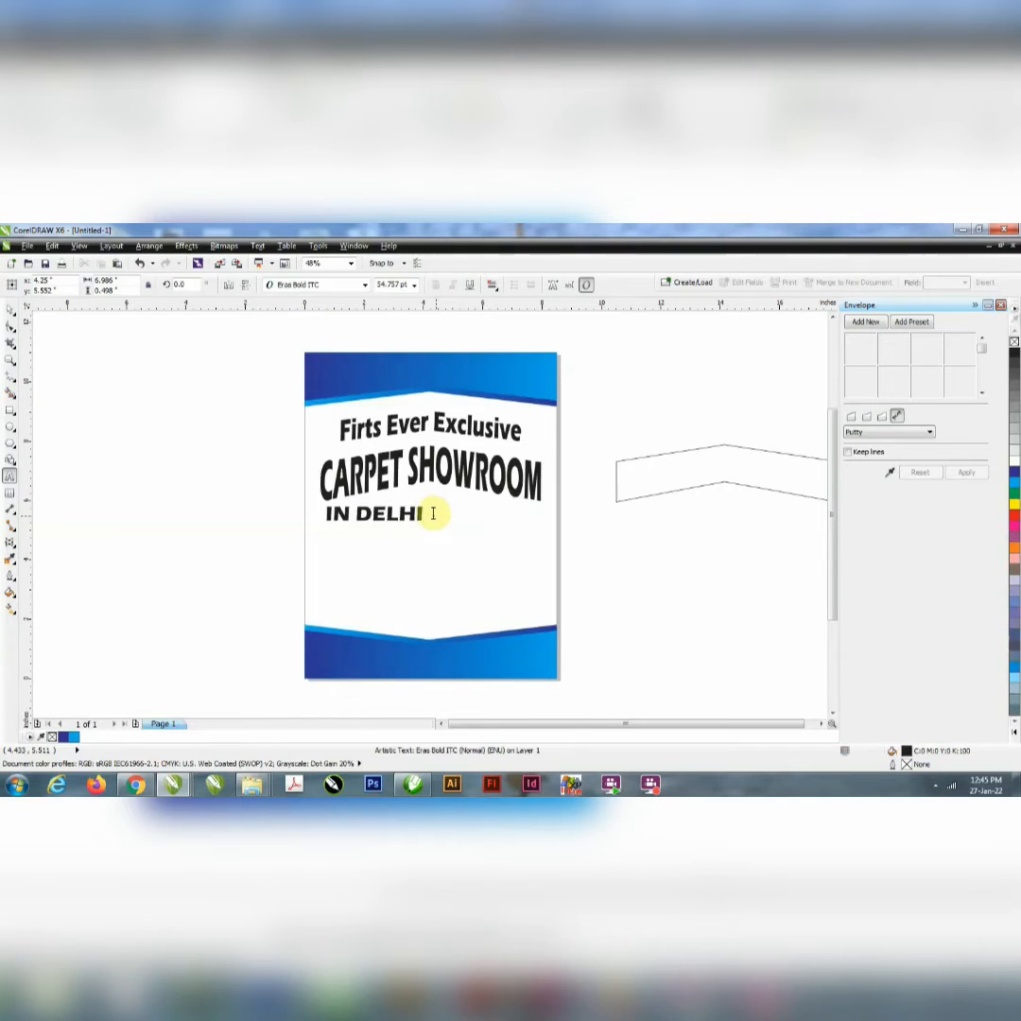
pyautogui.click(11, 311)
pyautogui.keyDown('shift'); pyautogui.click(469, 583); pyautogui.keyUp('shift')
pyautogui.press('c')
pyautogui.click(649, 588)
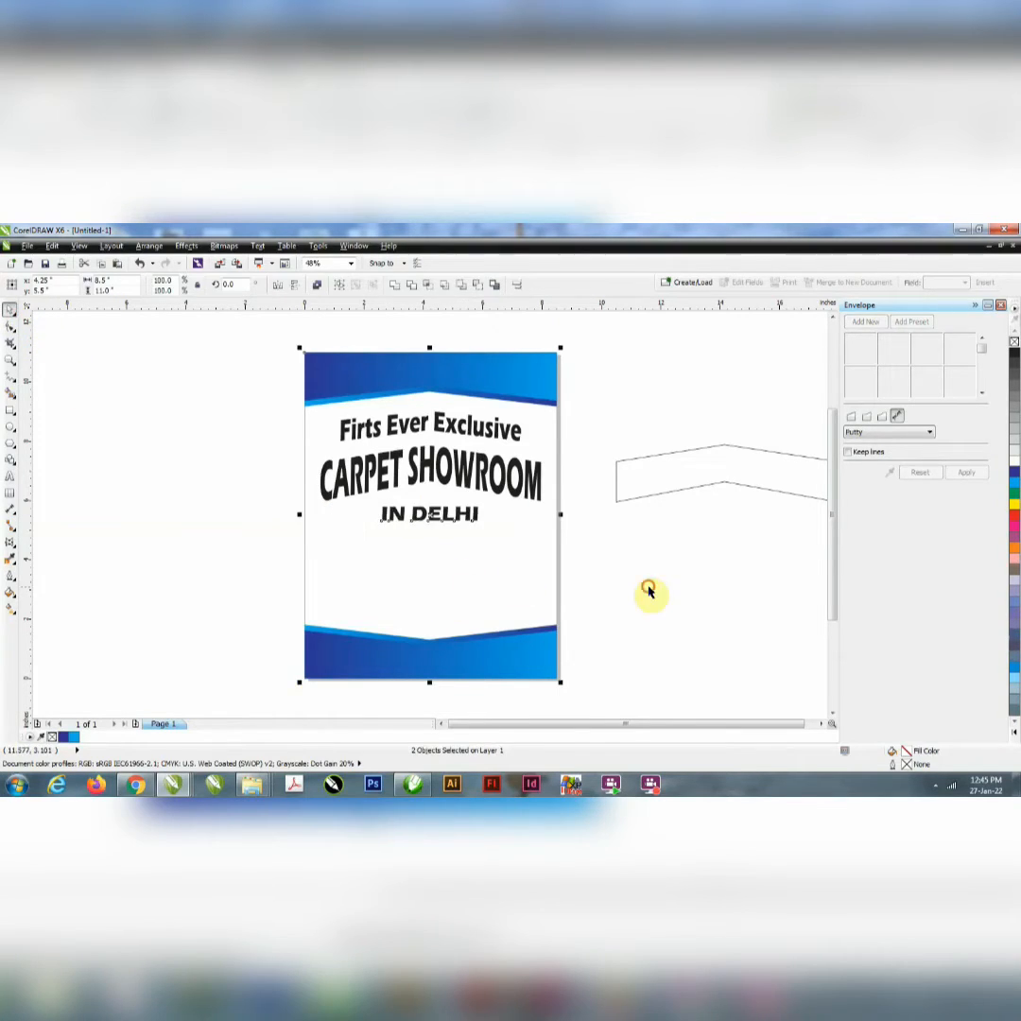
# Step: Shift "IN DELHI" slightly up towards "CARPET SHOWROOM" and fill "CARPET SHOWROOM" with red
pyautogui.moveTo(419, 519); pyautogui.dragTo(420, 512)
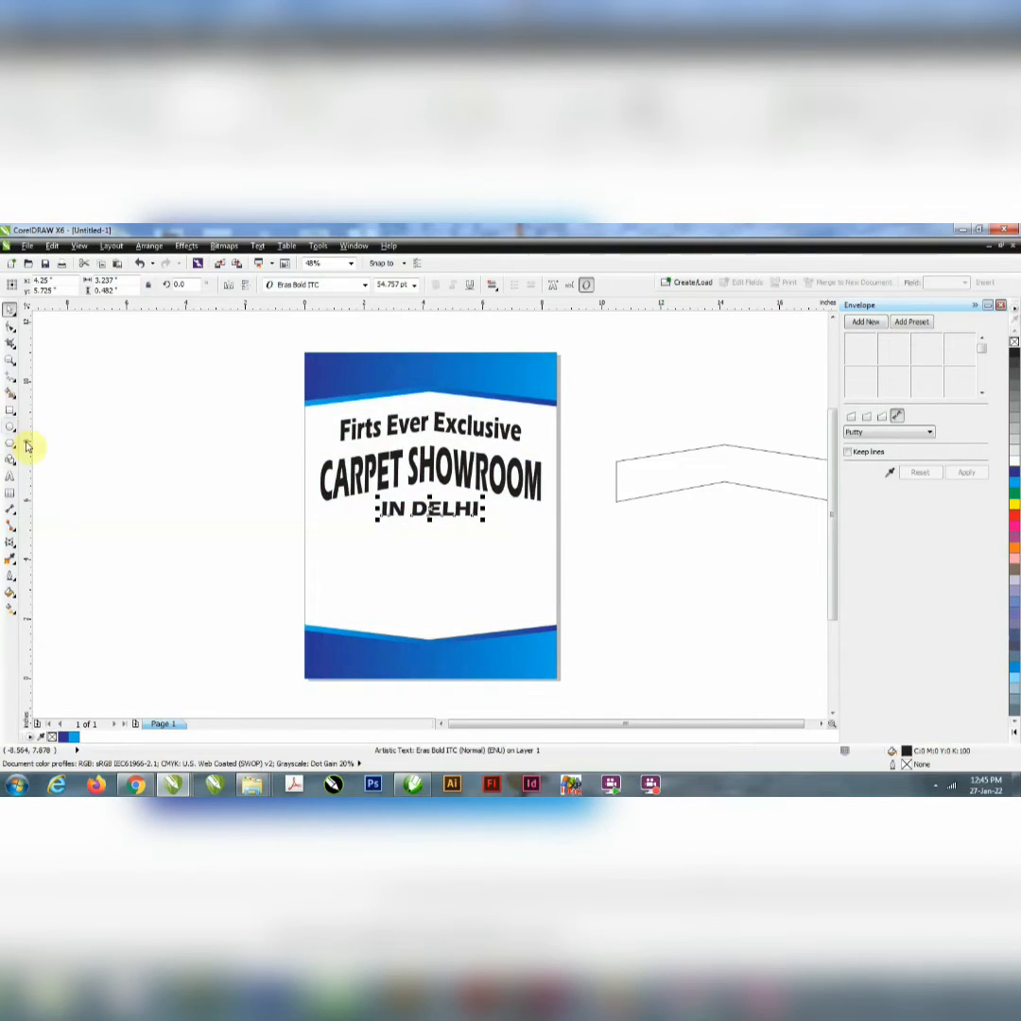
pyautogui.click(367, 463)
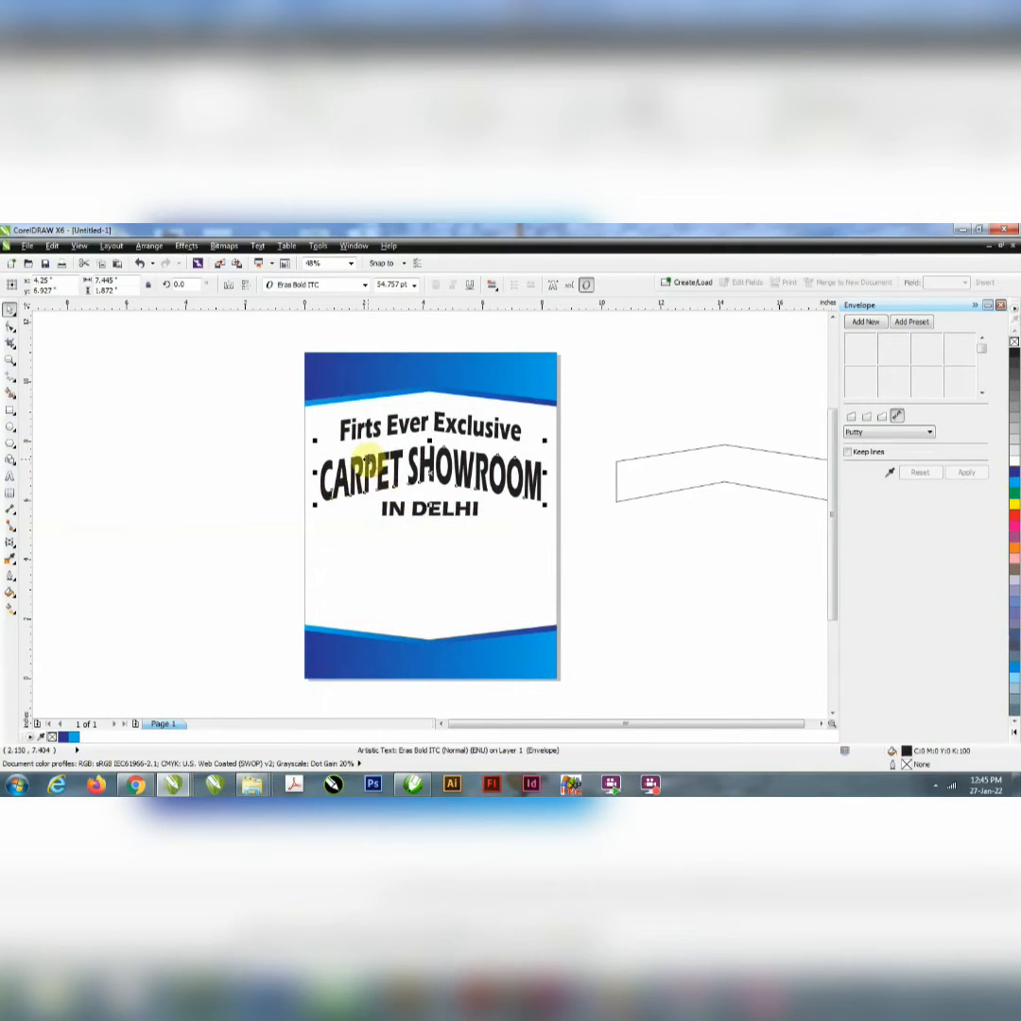
pyautogui.click(1012, 516)
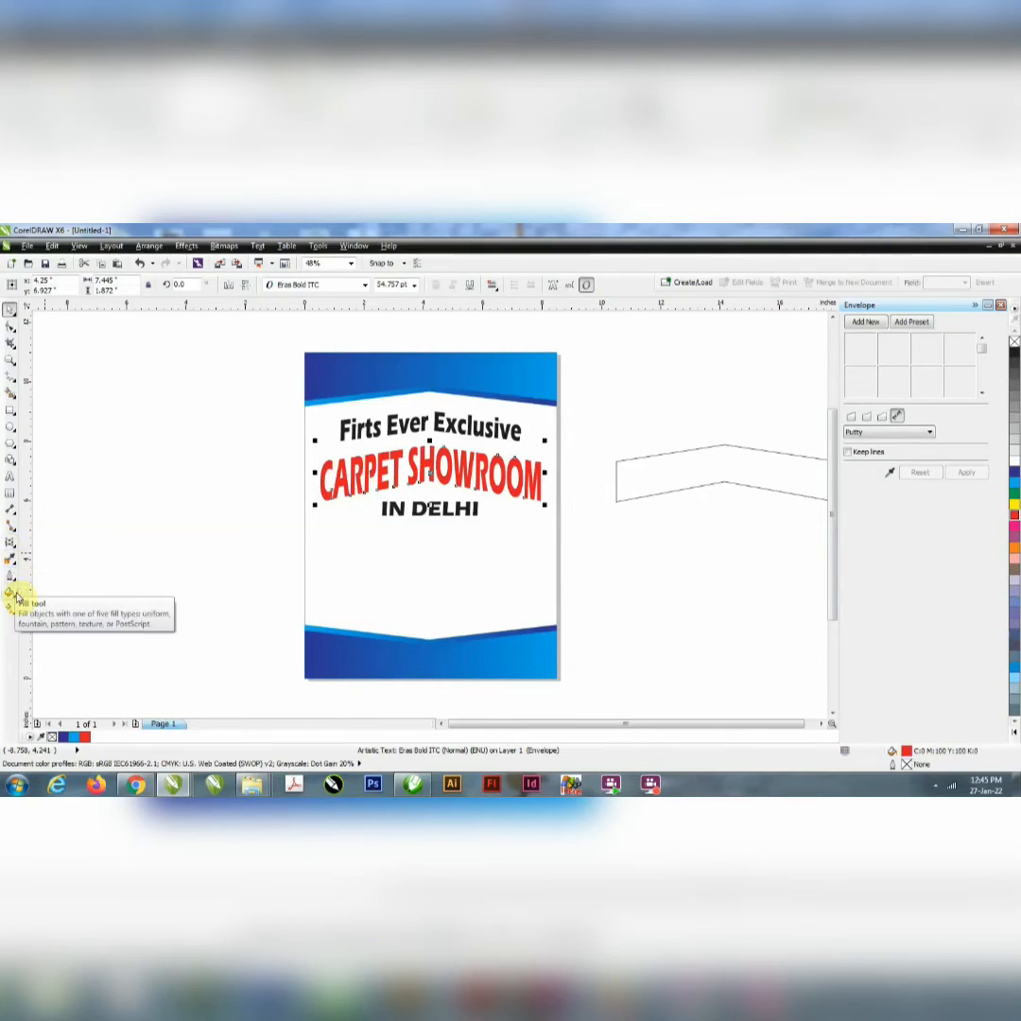
# Step: Give "CARPET SHOWROOM" a Medium Glow drop shadow with Outside feathering direction and a feathering of 2
pyautogui.click(11, 546)
pyautogui.click(11, 546)
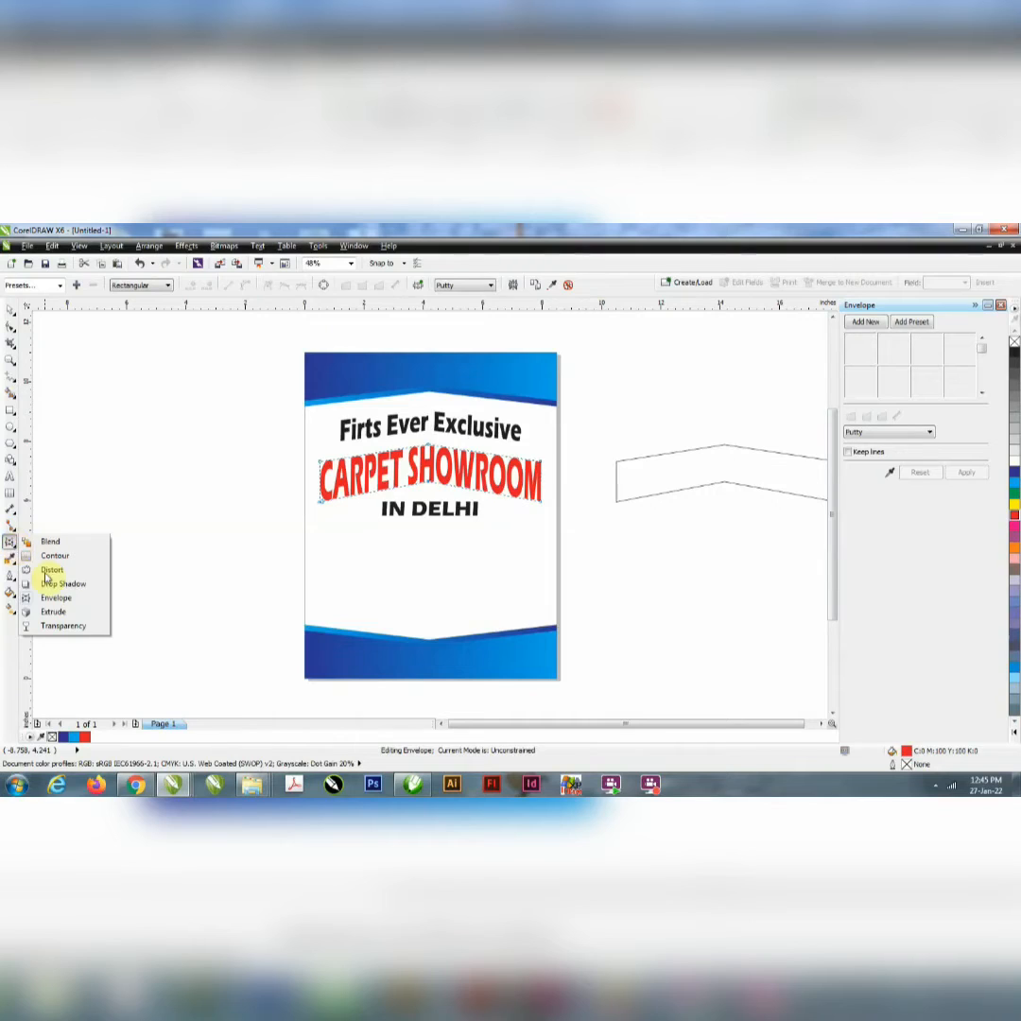
pyautogui.click(58, 582)
pyautogui.click(33, 285)
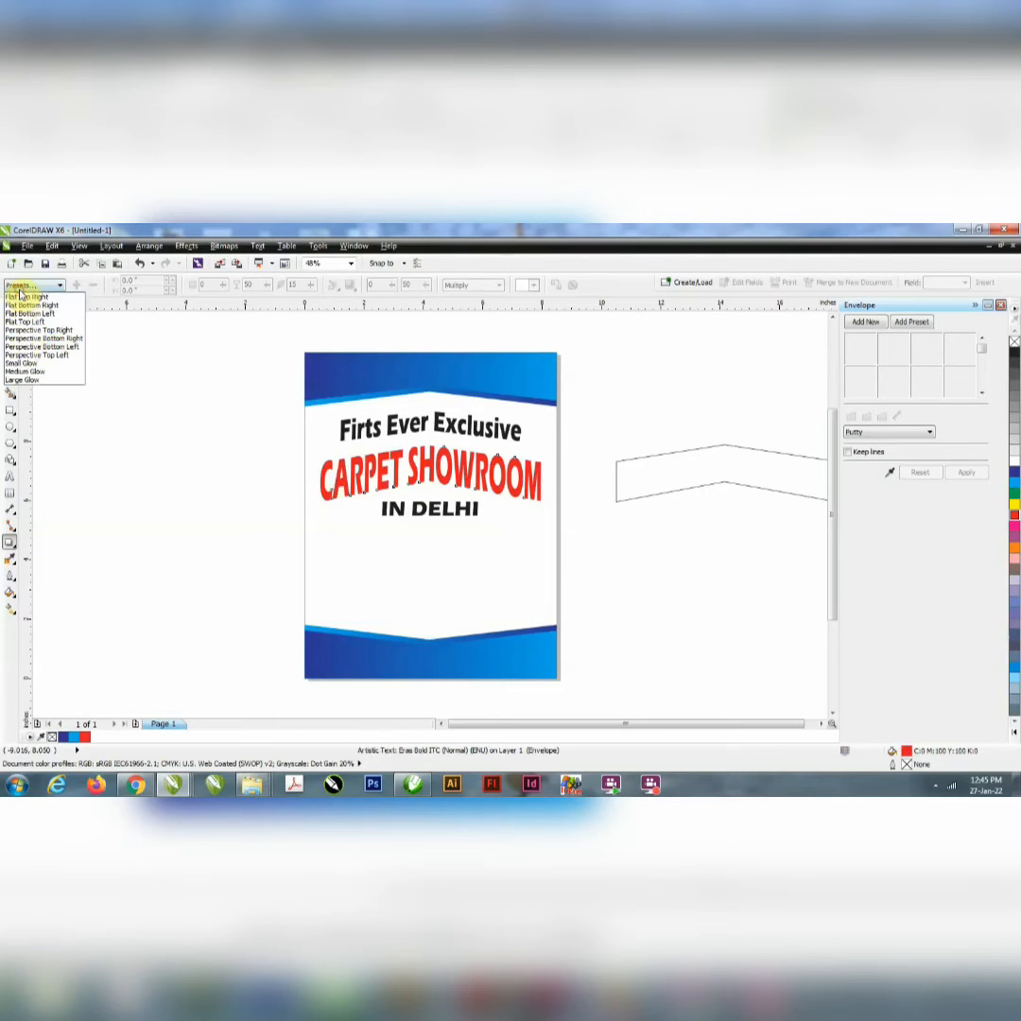
pyautogui.click(48, 371)
pyautogui.click(336, 286)
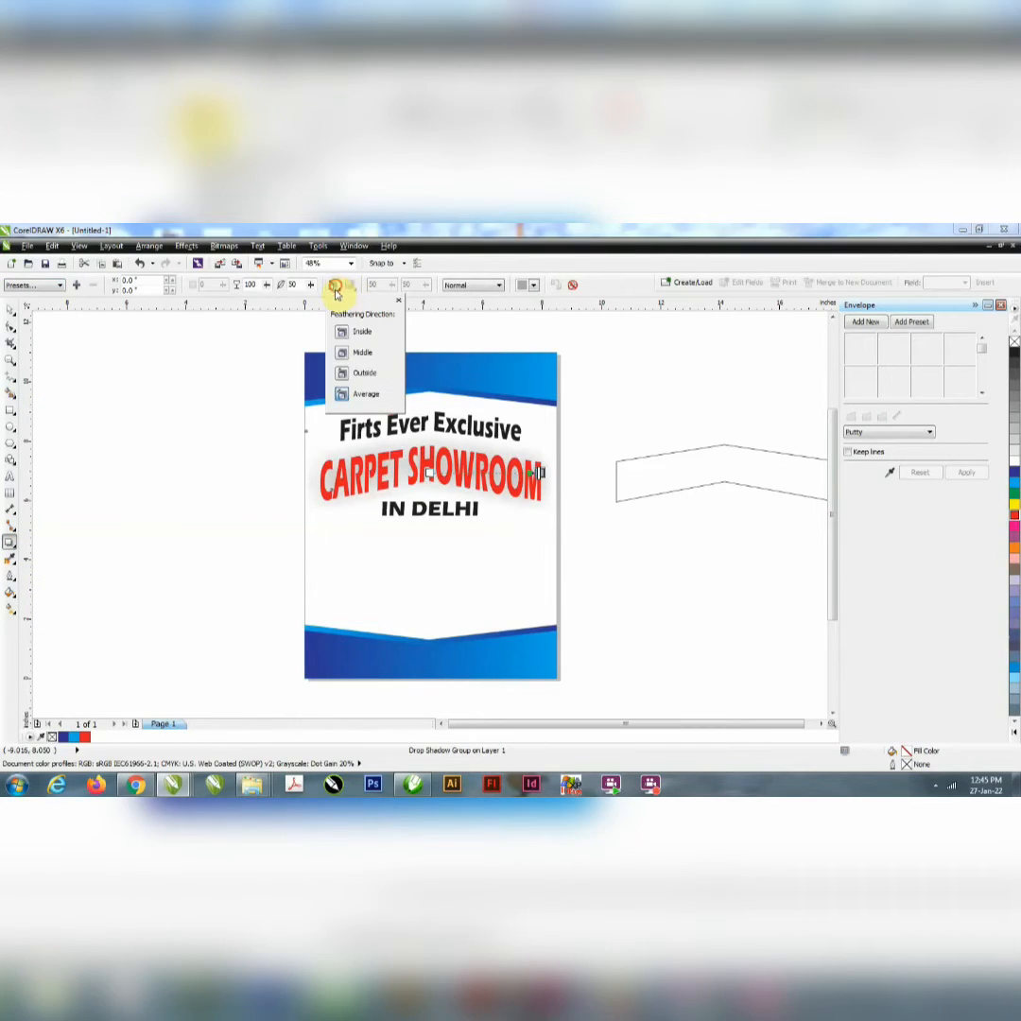
pyautogui.click(361, 376)
pyautogui.moveTo(299, 286); pyautogui.dragTo(220, 318)
pyautogui.write('2')
pyautogui.press('Return')
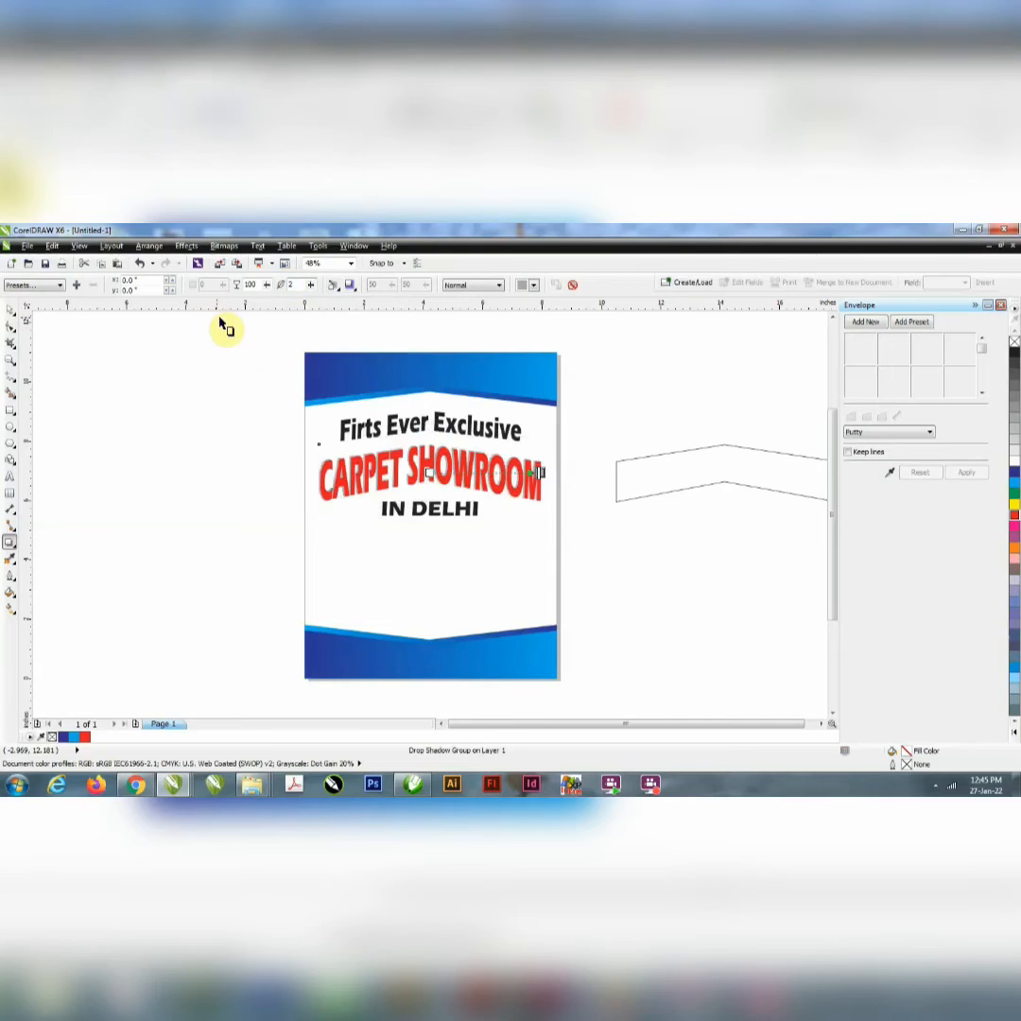
# Step: Fill the "Firts Ever Exclusive" line with orange (M 60, Y 100)
pyautogui.keyDown('ctrl'); pyautogui.click(396, 430); pyautogui.keyUp('ctrl')
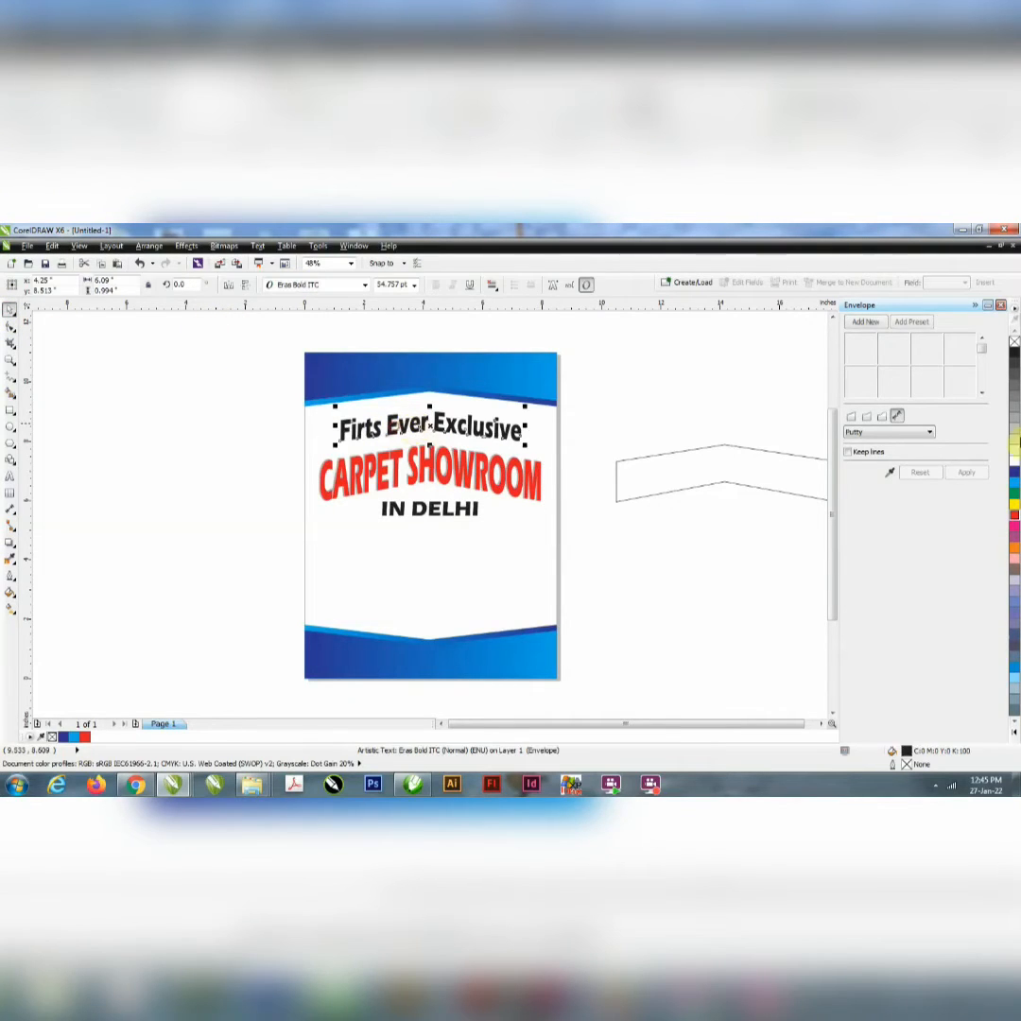
pyautogui.click(1012, 504)
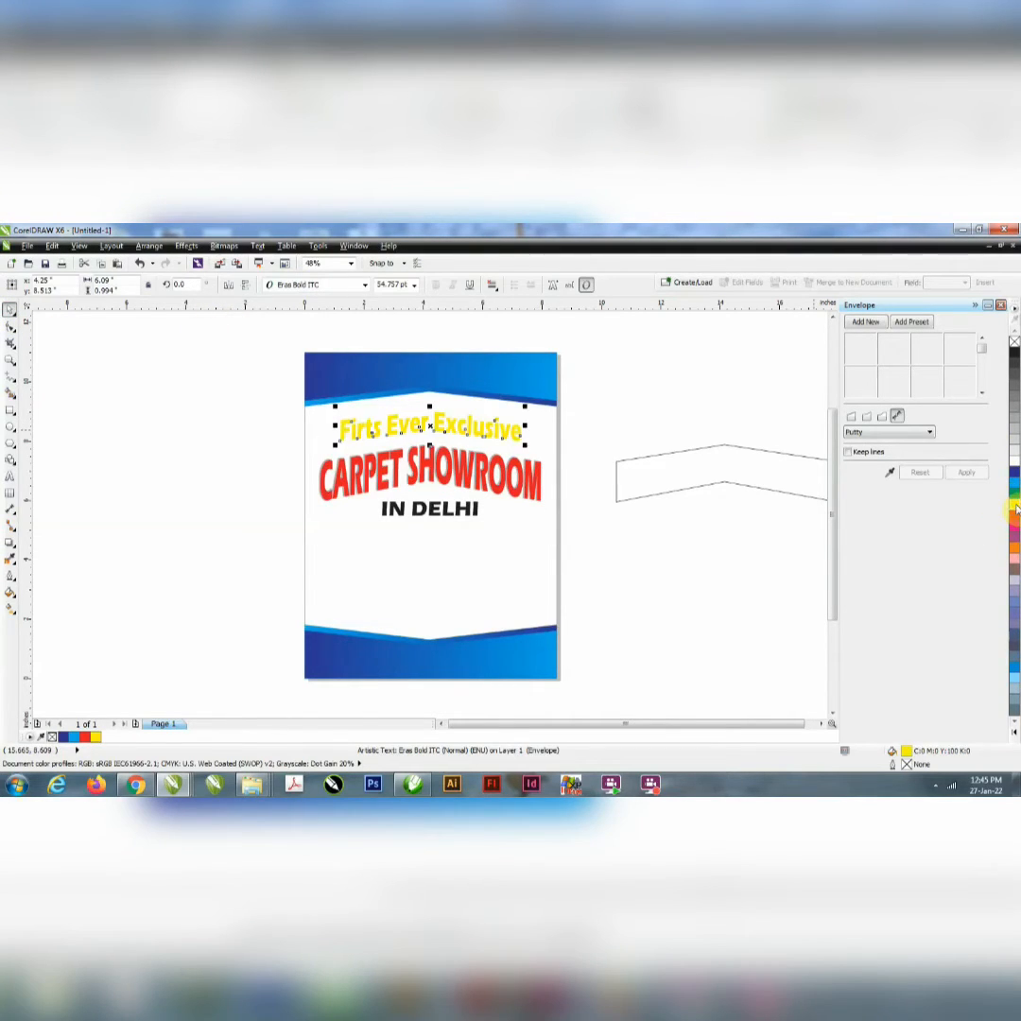
pyautogui.click(1012, 549)
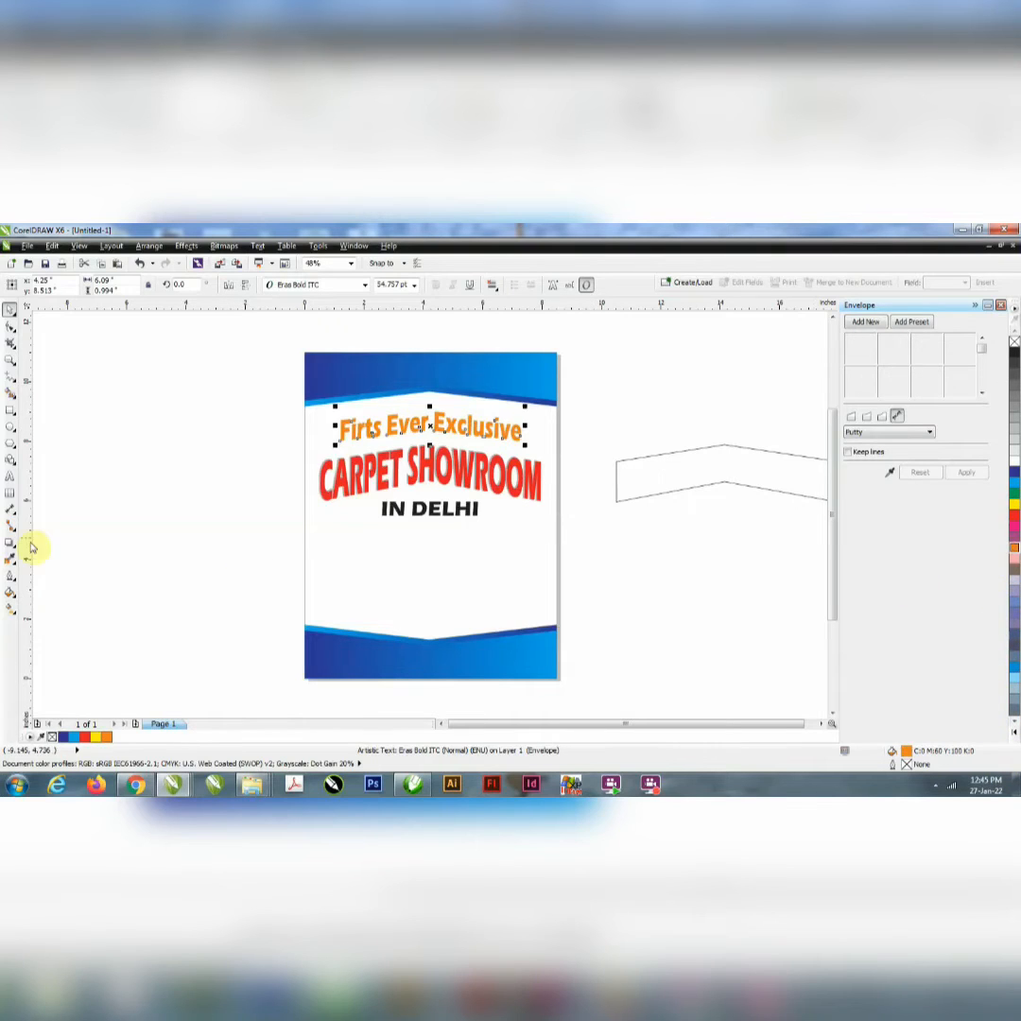
# Step: Add a Medium Glow drop shadow to "Firts Ever Exclusive", feathered Outside with a feathering of 2
pyautogui.click(10, 541)
pyautogui.click(58, 286)
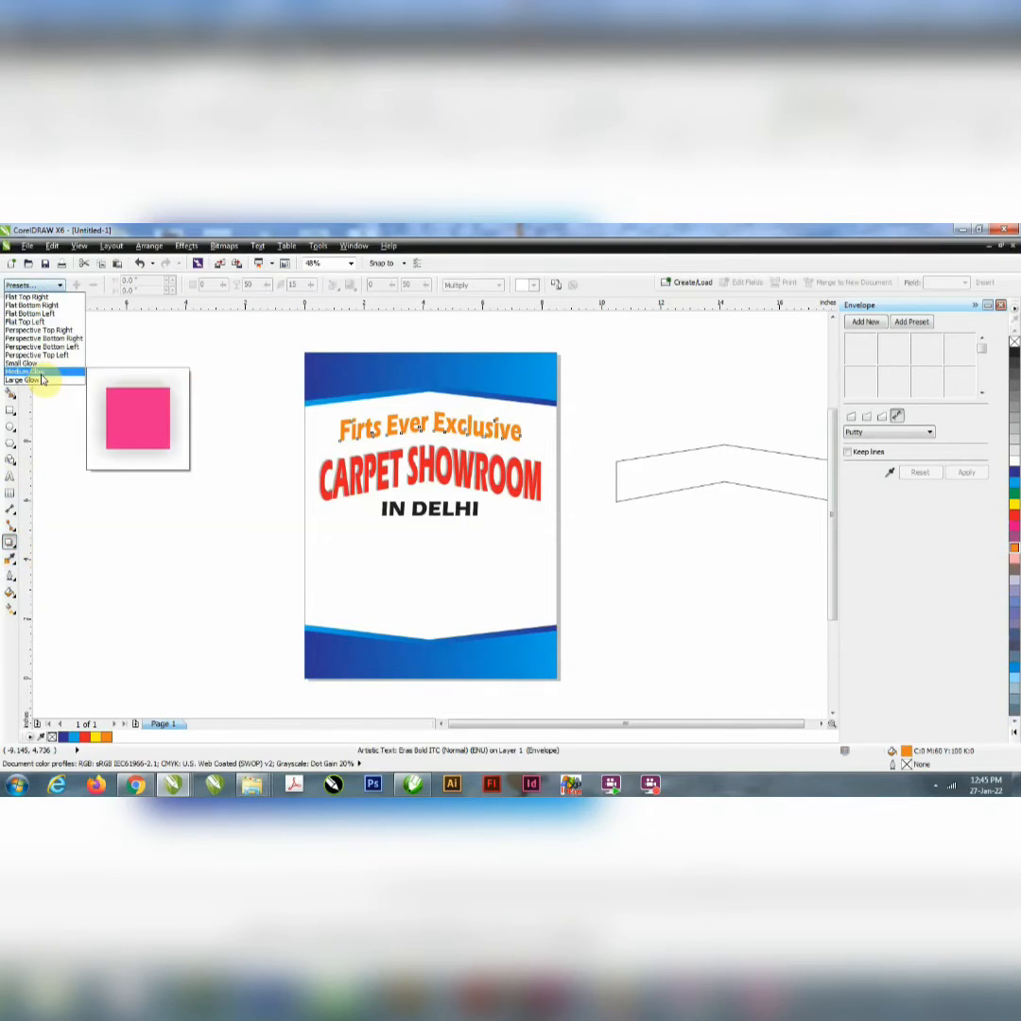
pyautogui.click(41, 373)
pyautogui.click(334, 286)
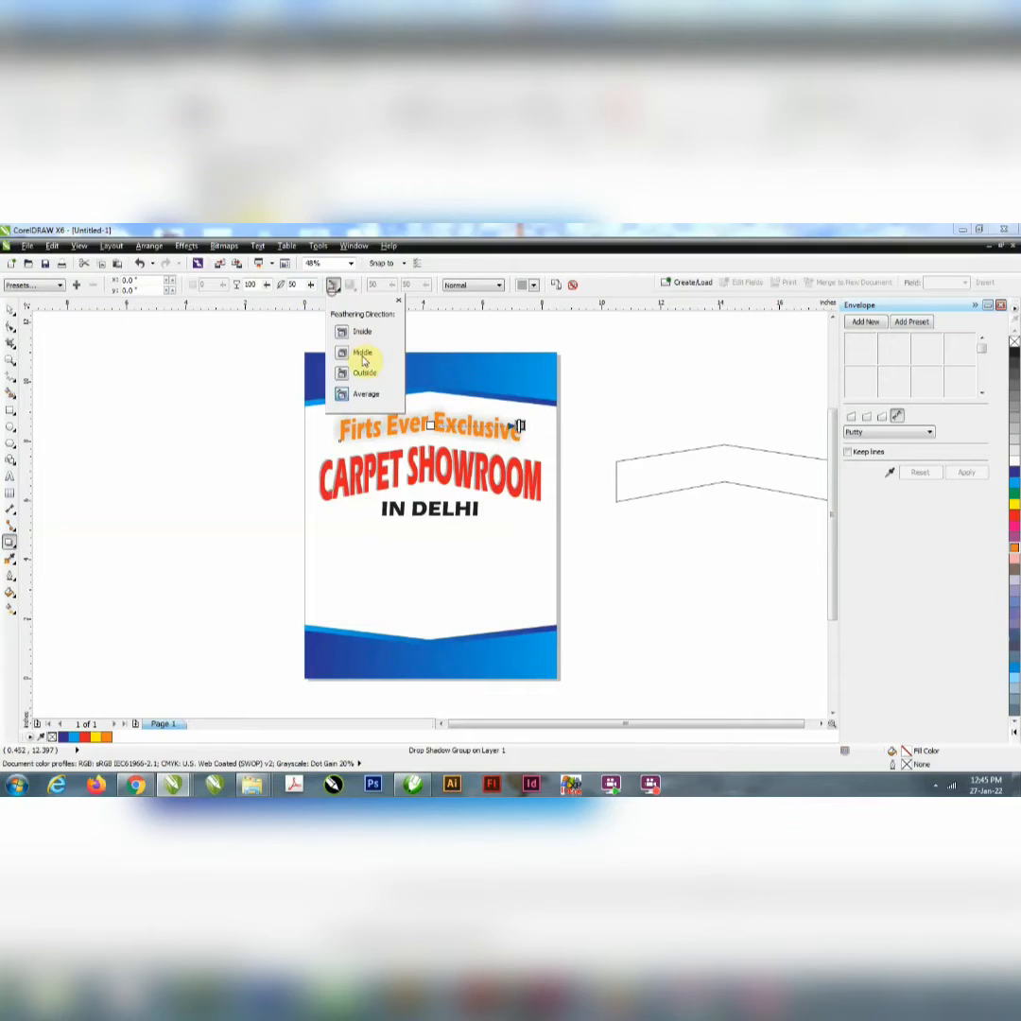
pyautogui.click(365, 373)
pyautogui.moveTo(297, 284); pyautogui.dragTo(222, 315)
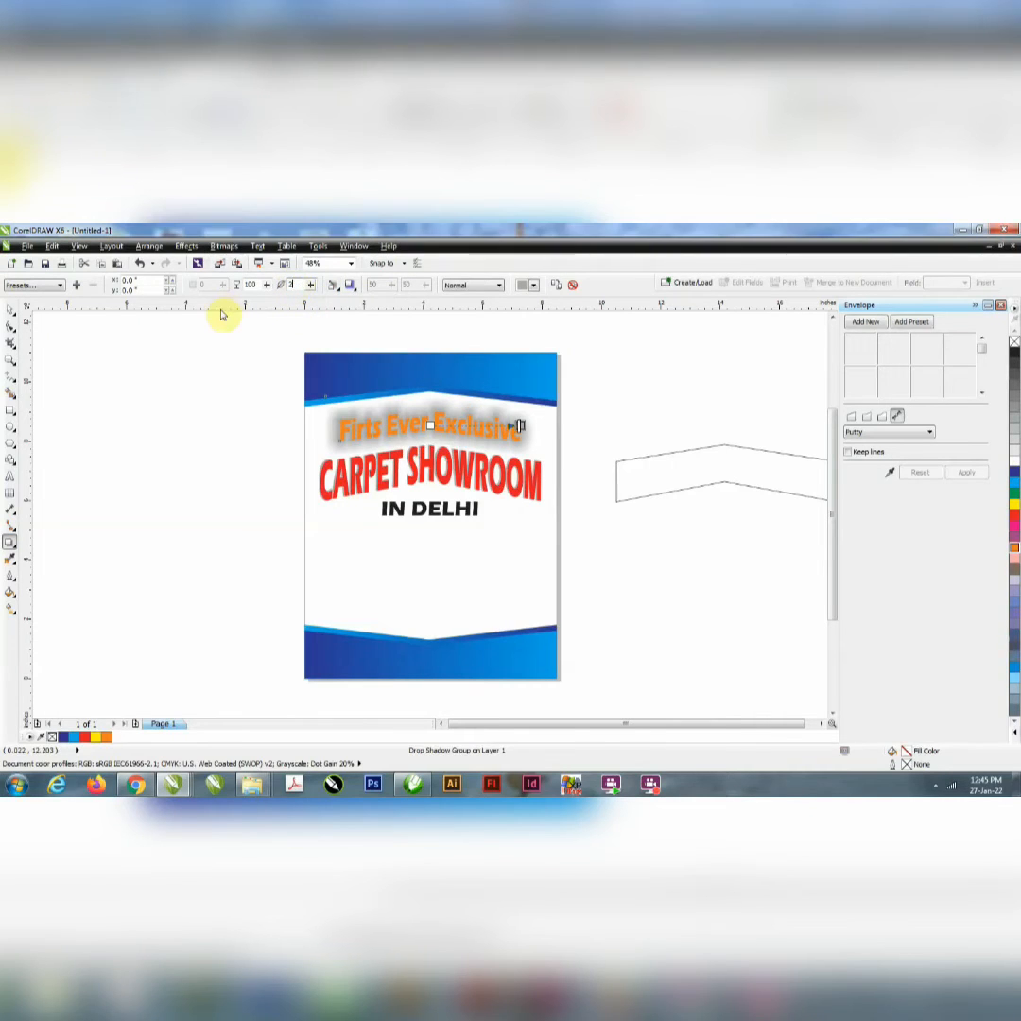
pyautogui.write('2')
pyautogui.press('Return')
pyautogui.click(8, 309)
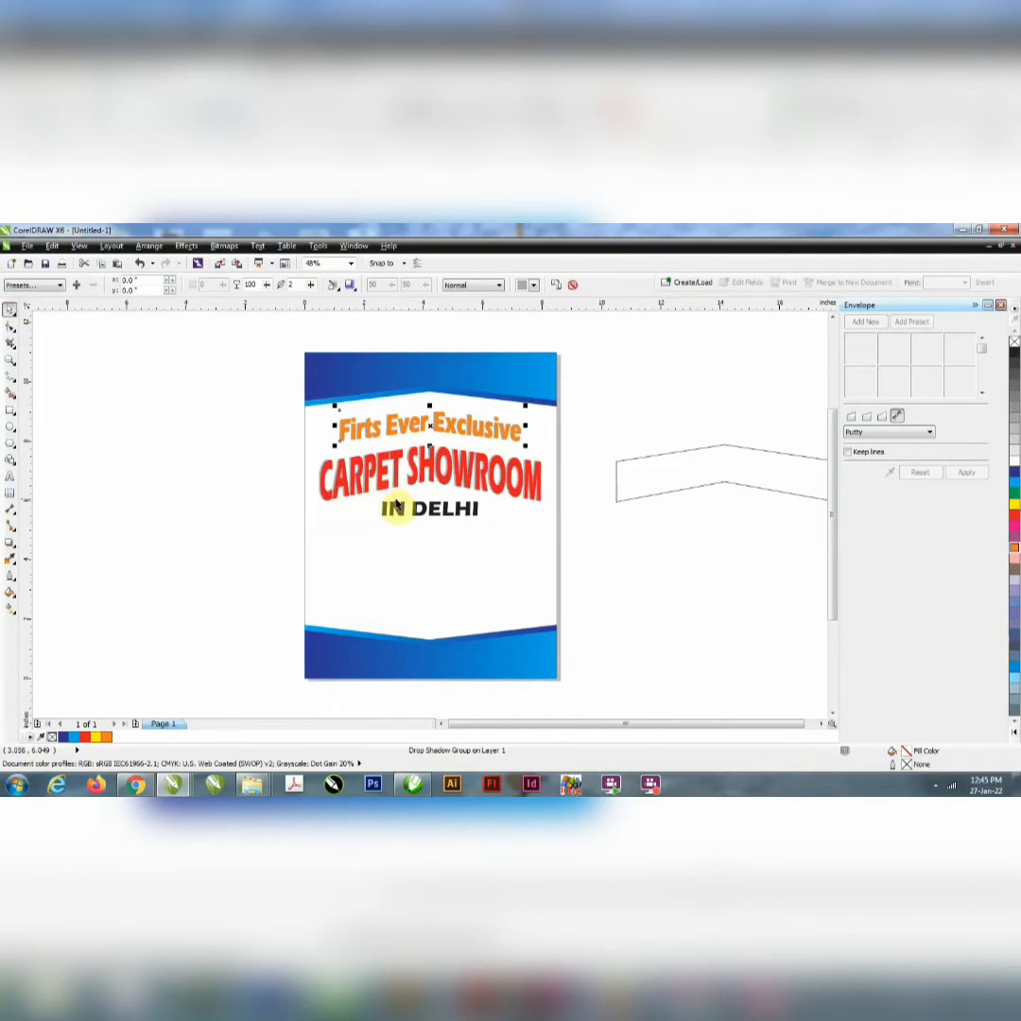
# Step: Fill "IN DELHI" with the same orange and add a Medium Glow drop shadow, feathered Outside with a feathering of 2
pyautogui.click(329, 508)
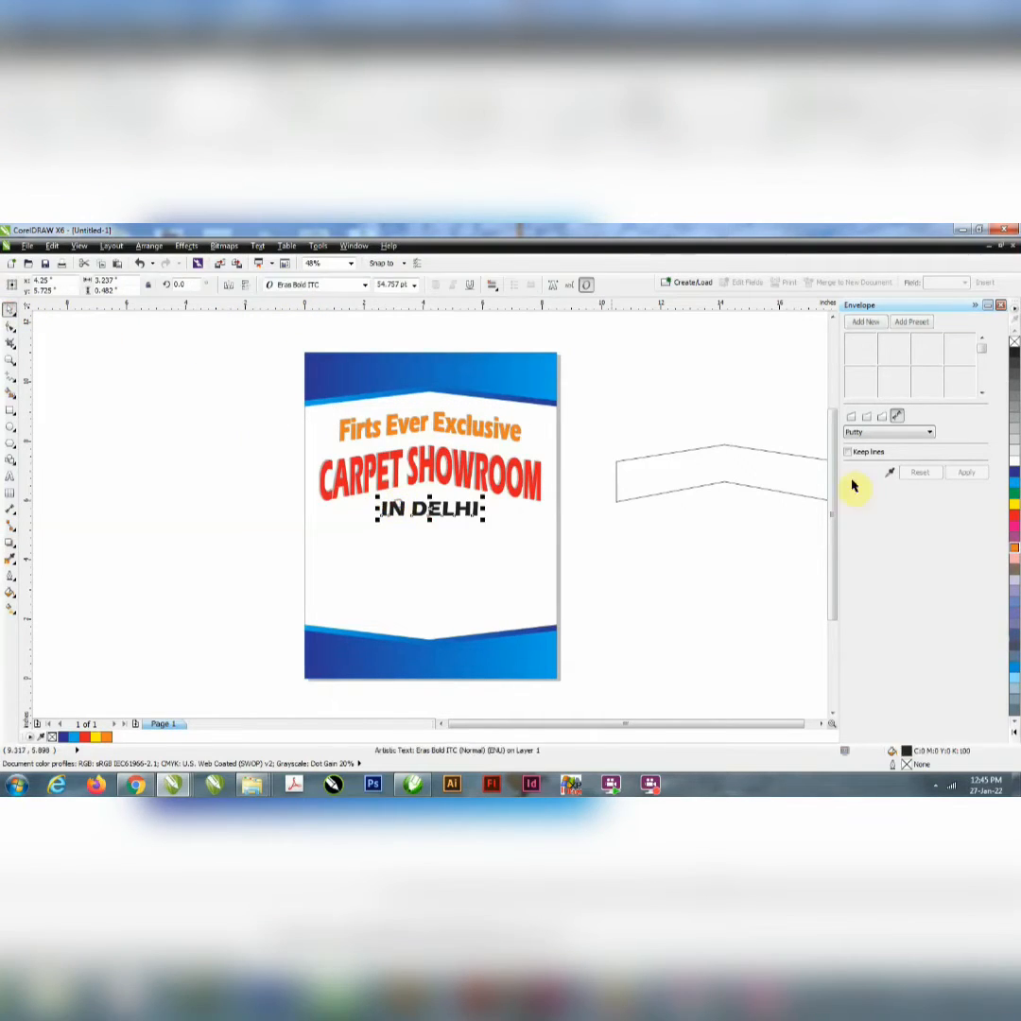
pyautogui.click(1016, 550)
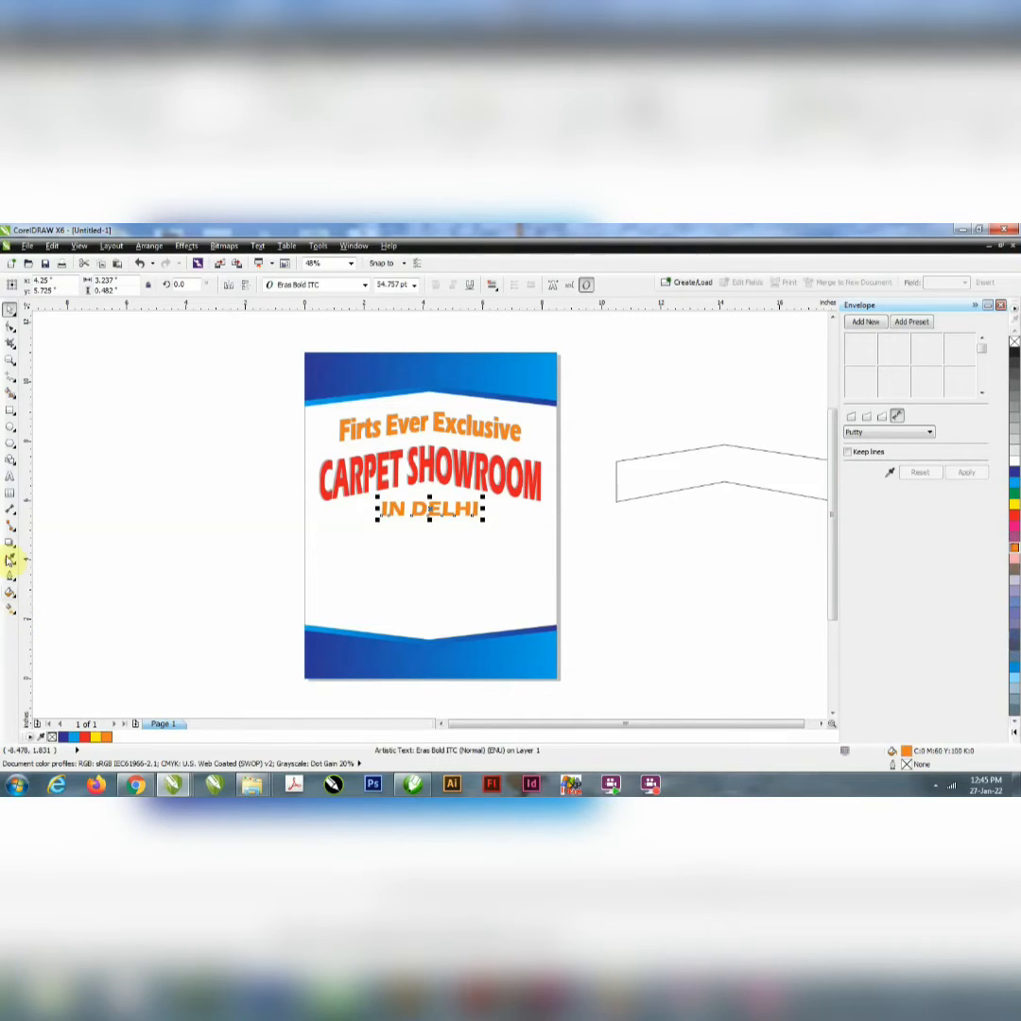
pyautogui.click(10, 542)
pyautogui.click(38, 286)
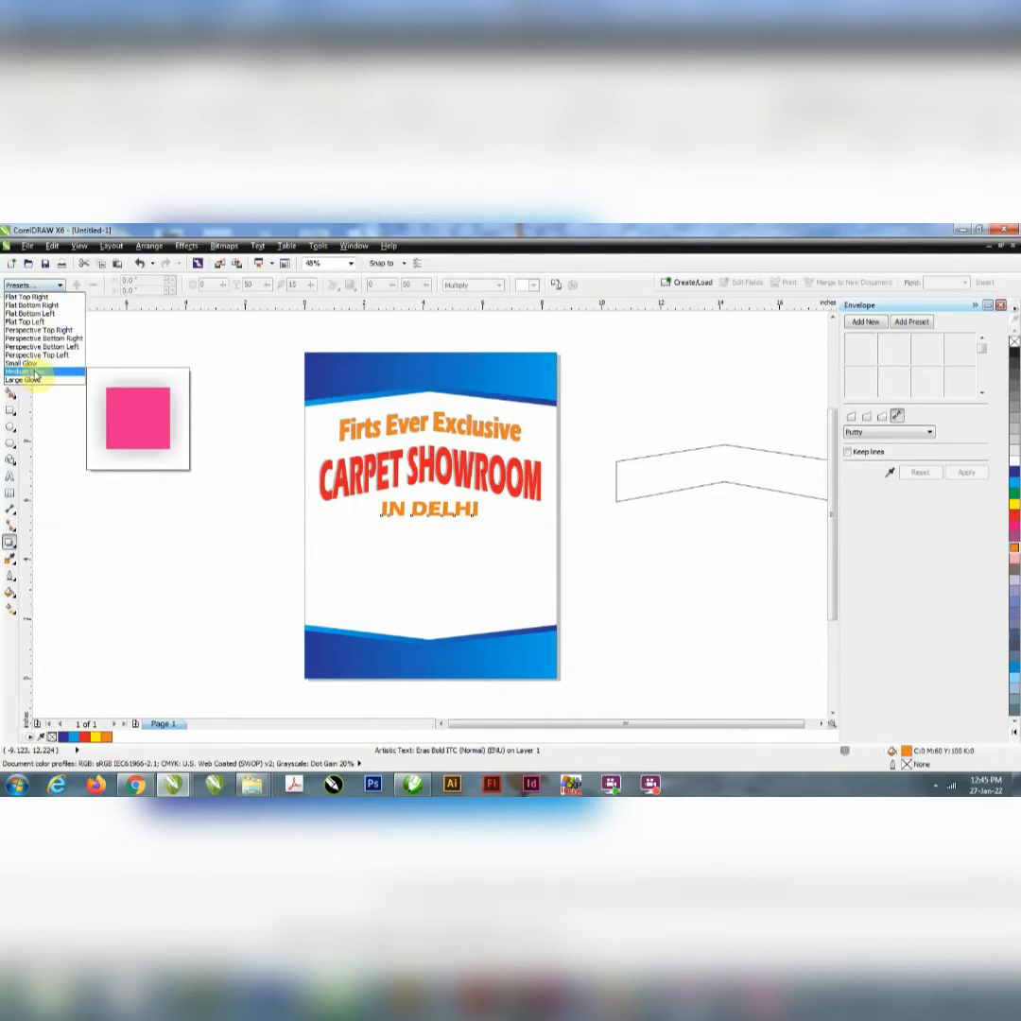
pyautogui.click(24, 369)
pyautogui.click(332, 284)
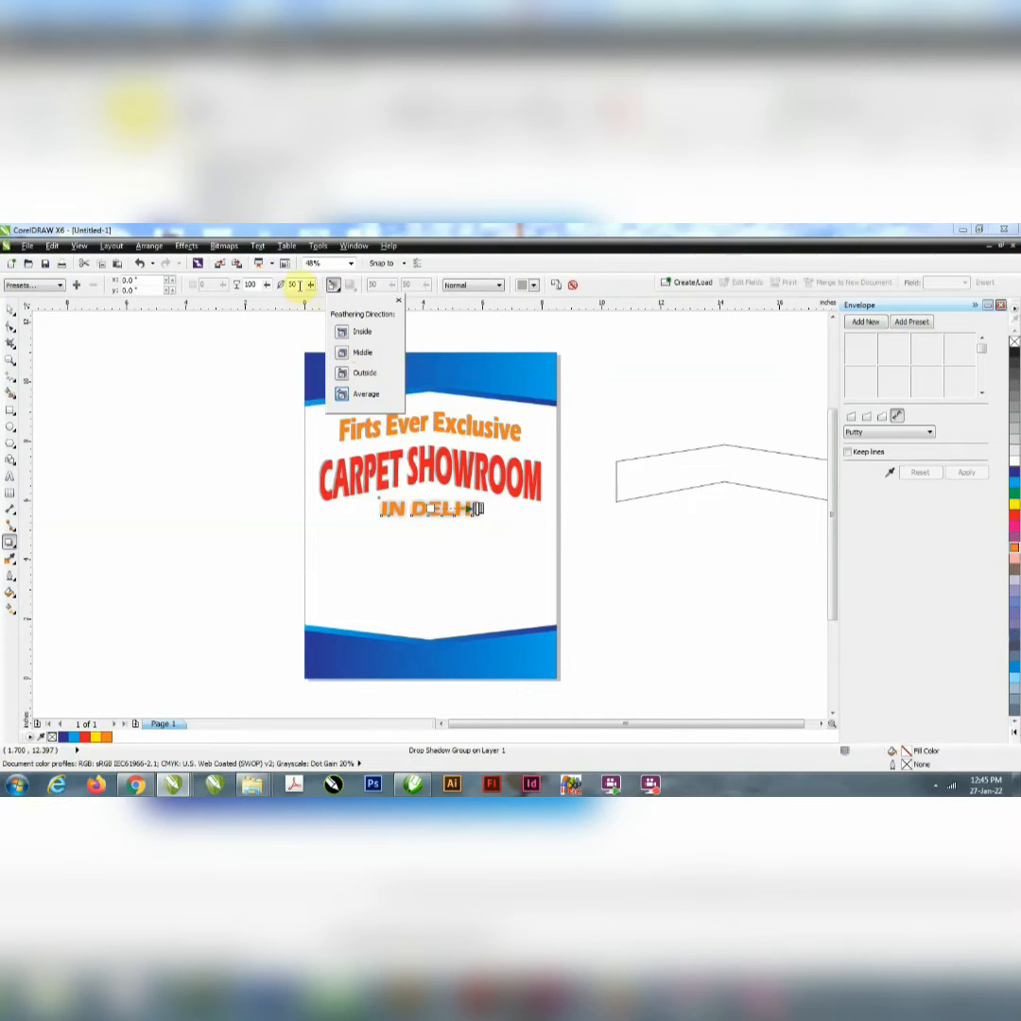
pyautogui.click(380, 374)
pyautogui.moveTo(298, 286); pyautogui.dragTo(236, 304)
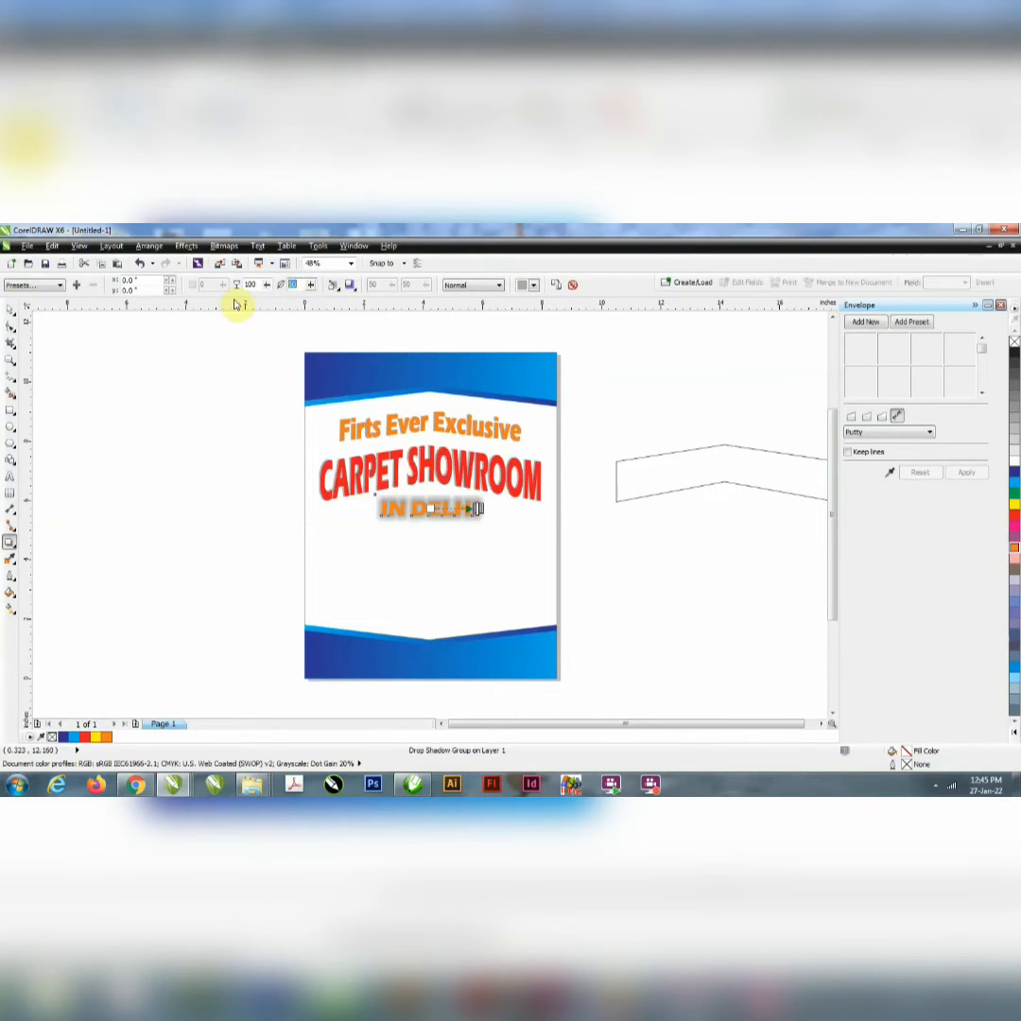
pyautogui.write('2')
pyautogui.press('Return')
pyautogui.click(9, 310)
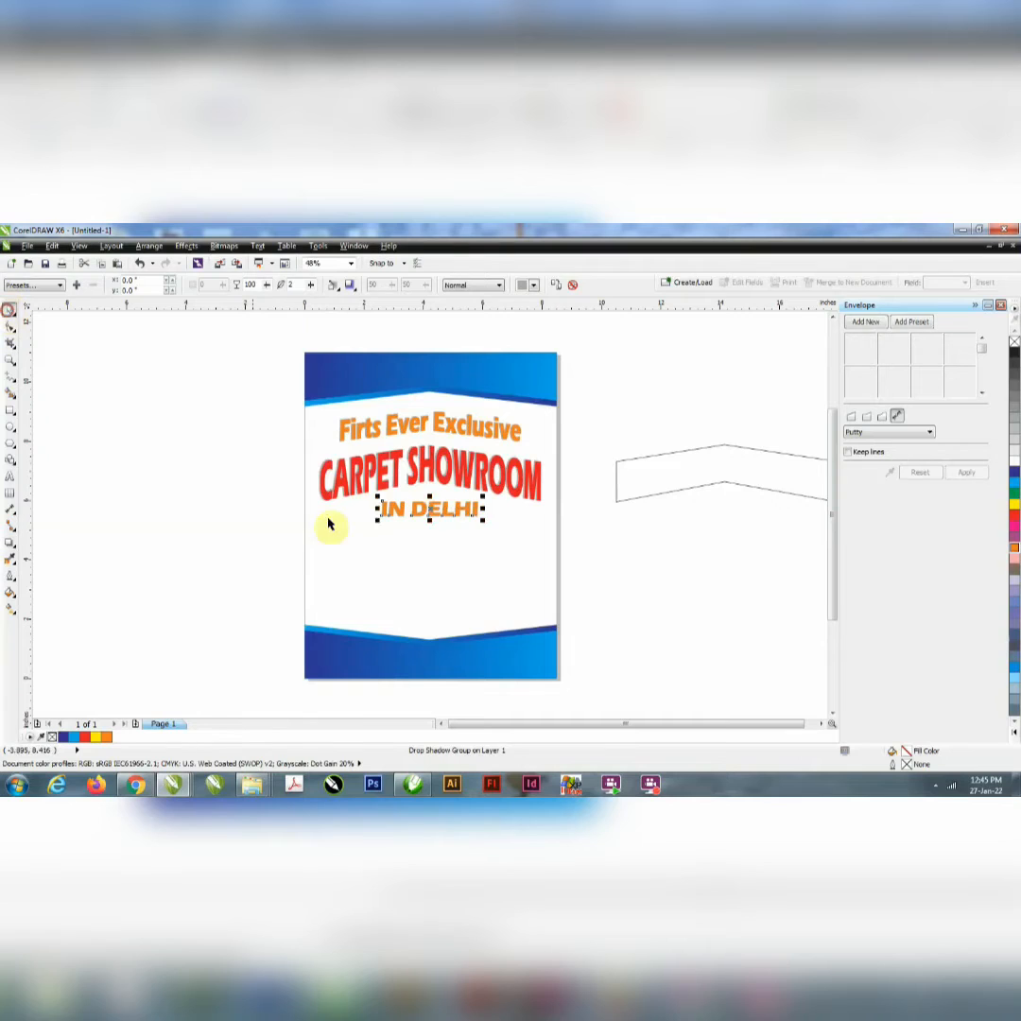
# Step: Duplicate the "IN DELHI" text straight below itself and replace the copy's text with "OPENING DISCOUNT"
pyautogui.keyDown('shift'); pyautogui.click(408, 554); pyautogui.keyUp('shift')
pyautogui.click(393, 511)
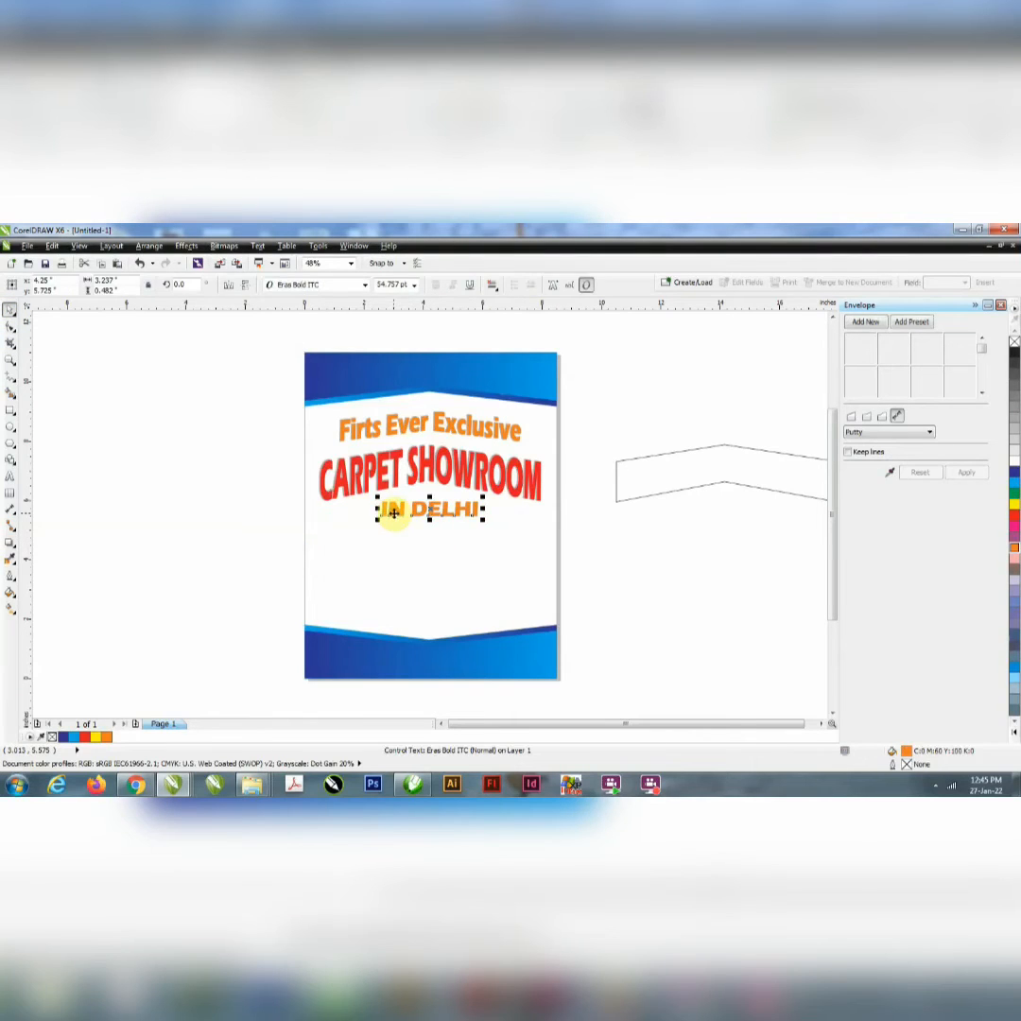
pyautogui.moveTo(394, 514); pyautogui.dragTo(396, 550)
pyautogui.doubleClick(396, 550)
pyautogui.hotkey('ctrl', 'a')
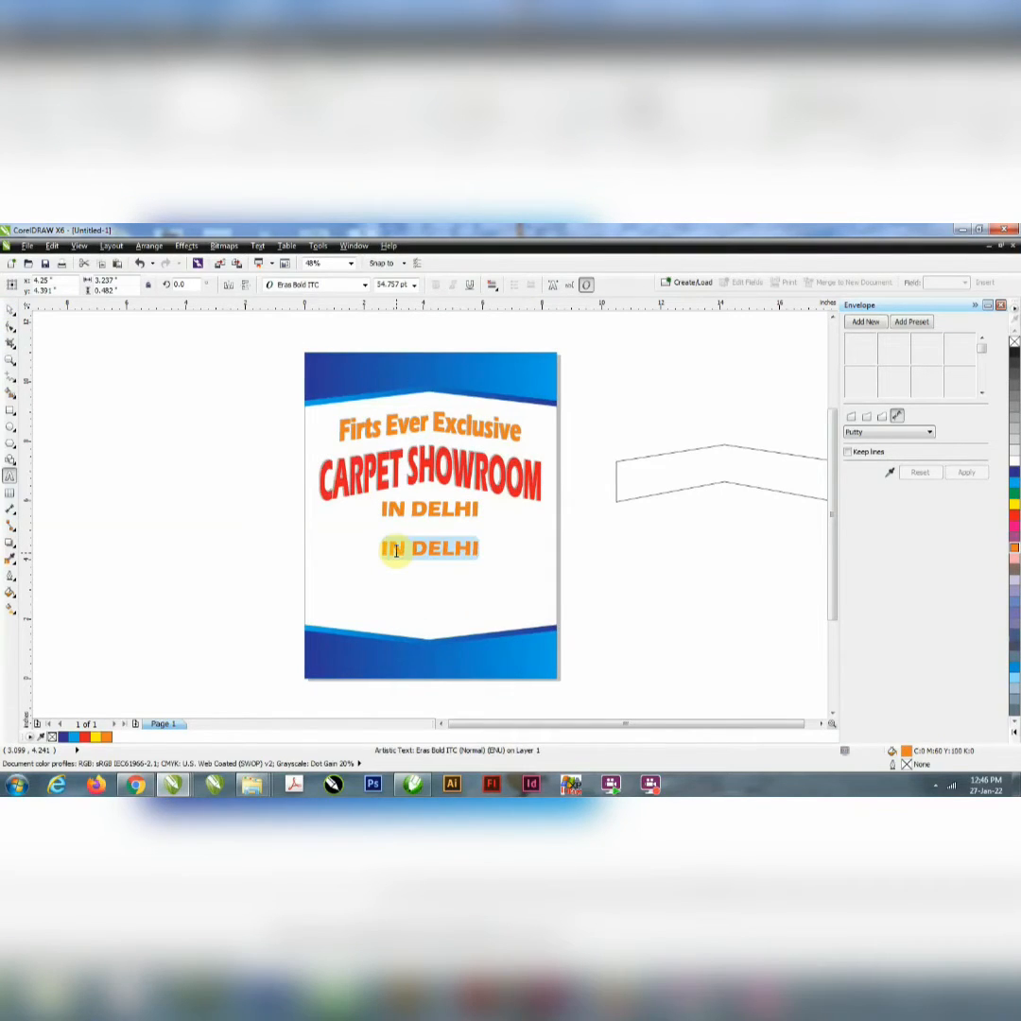
pyautogui.write('OPENING')
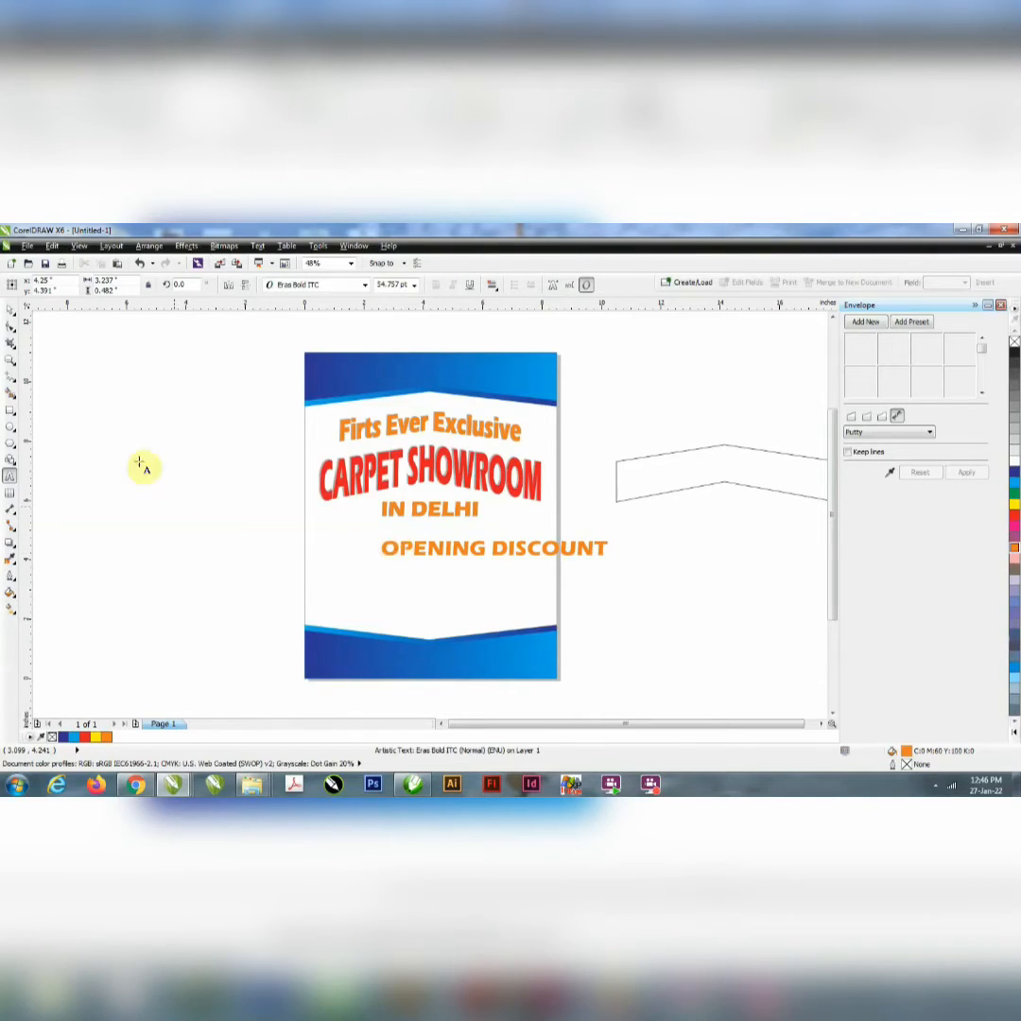
# Step: Set the font of "OPENING DISCOUNT" to Impact
pyautogui.click(10, 308)
pyautogui.click(345, 286)
pyautogui.write('Impact')
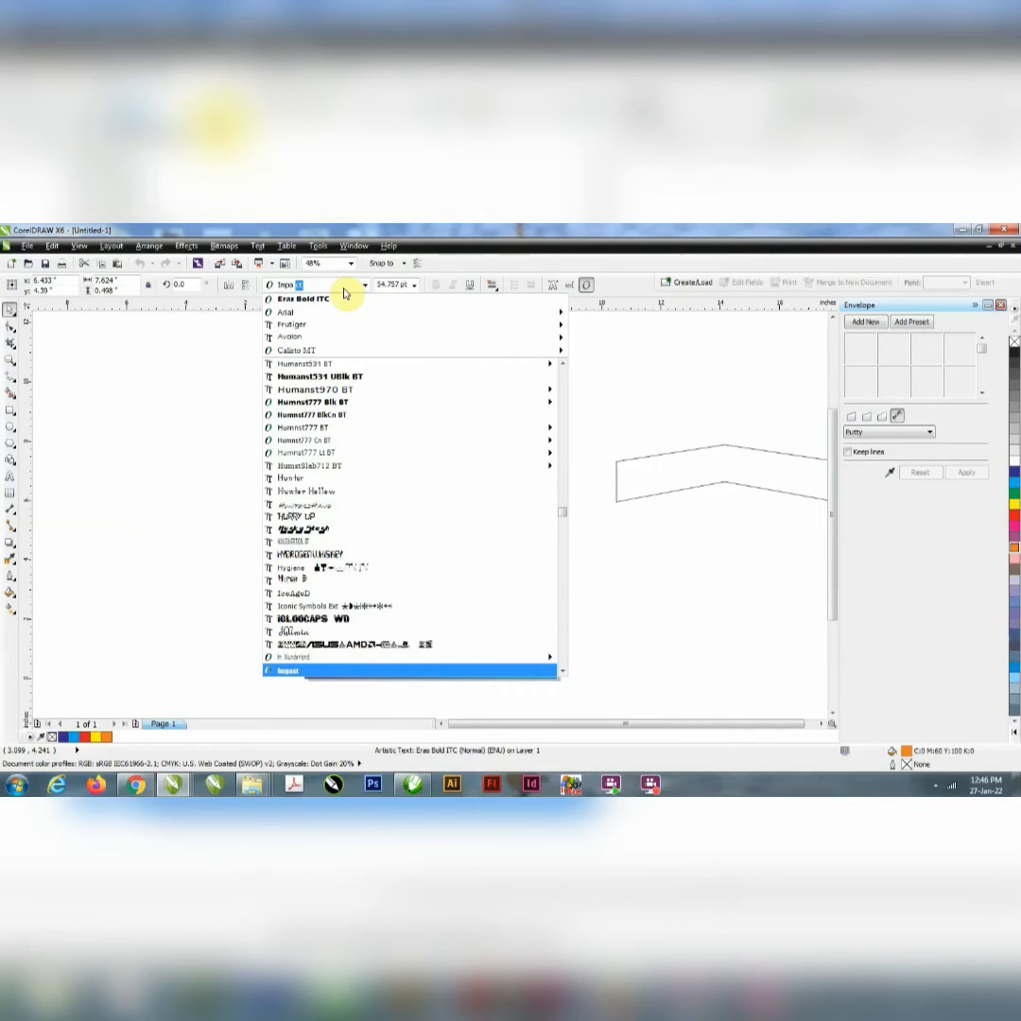
pyautogui.press('Return')
# Step: Centre "OPENING DISCOUNT" horizontally on the page and enlarge it about its centre to about 10.4 in wide
pyautogui.click(506, 596)
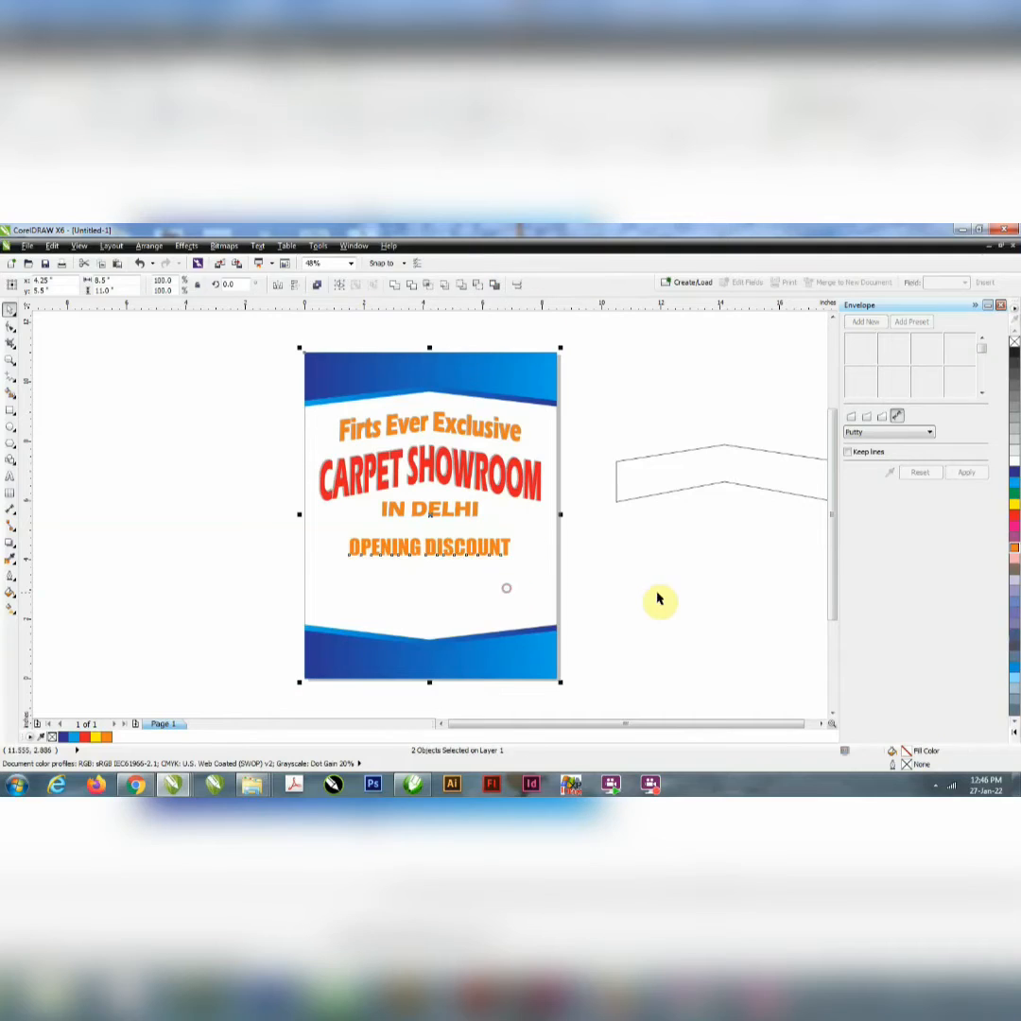
pyautogui.click(657, 593)
pyautogui.click(471, 556)
pyautogui.moveTo(518, 566); pyautogui.dragTo(591, 604)
# Step: Draw a rectangle about 7.6 by 1.3 in over the "OPENING DISCOUNT" text, just below "IN DELHI"
pyautogui.click(9, 412)
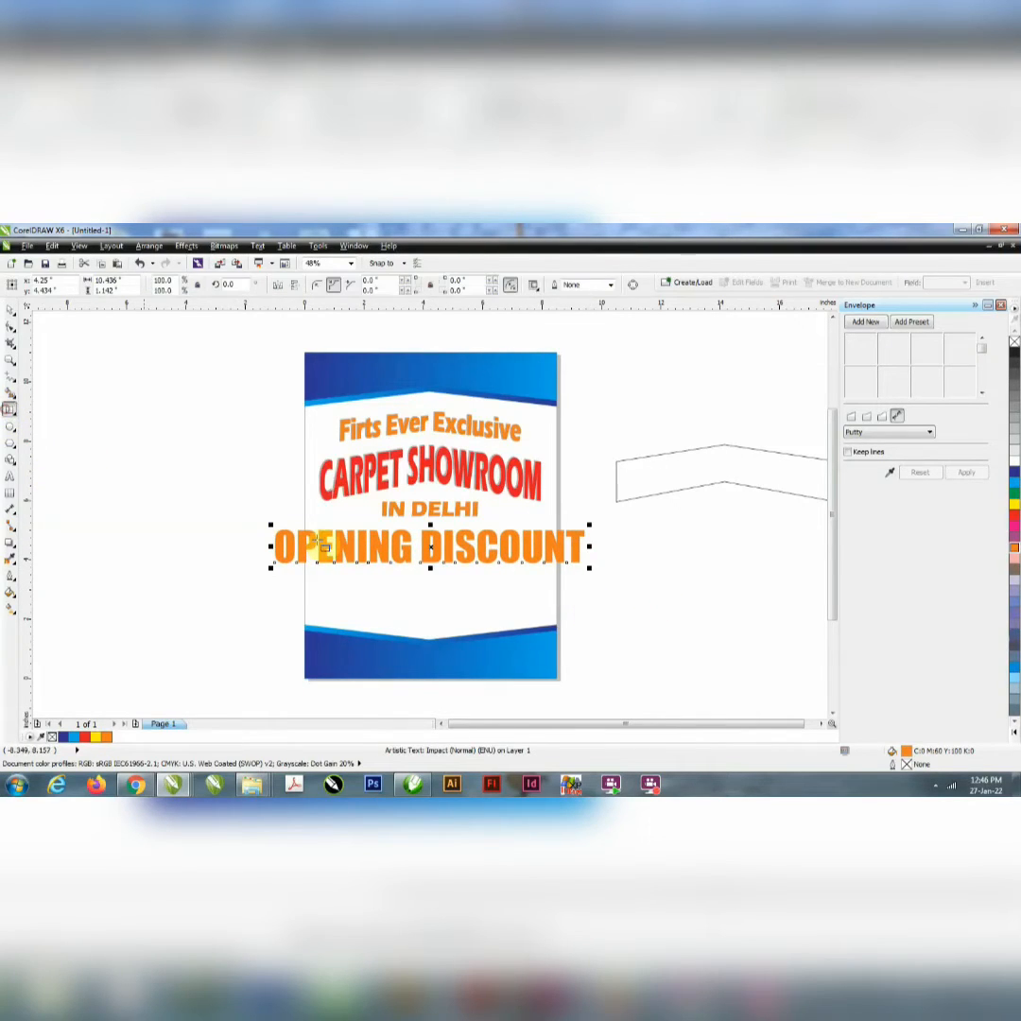
pyautogui.moveTo(318, 528)
pyautogui.mouseDown()
pyautogui.moveTo(502, 593)
pyautogui.moveTo(551, 573)
pyautogui.mouseUp()
pyautogui.click(9, 312)
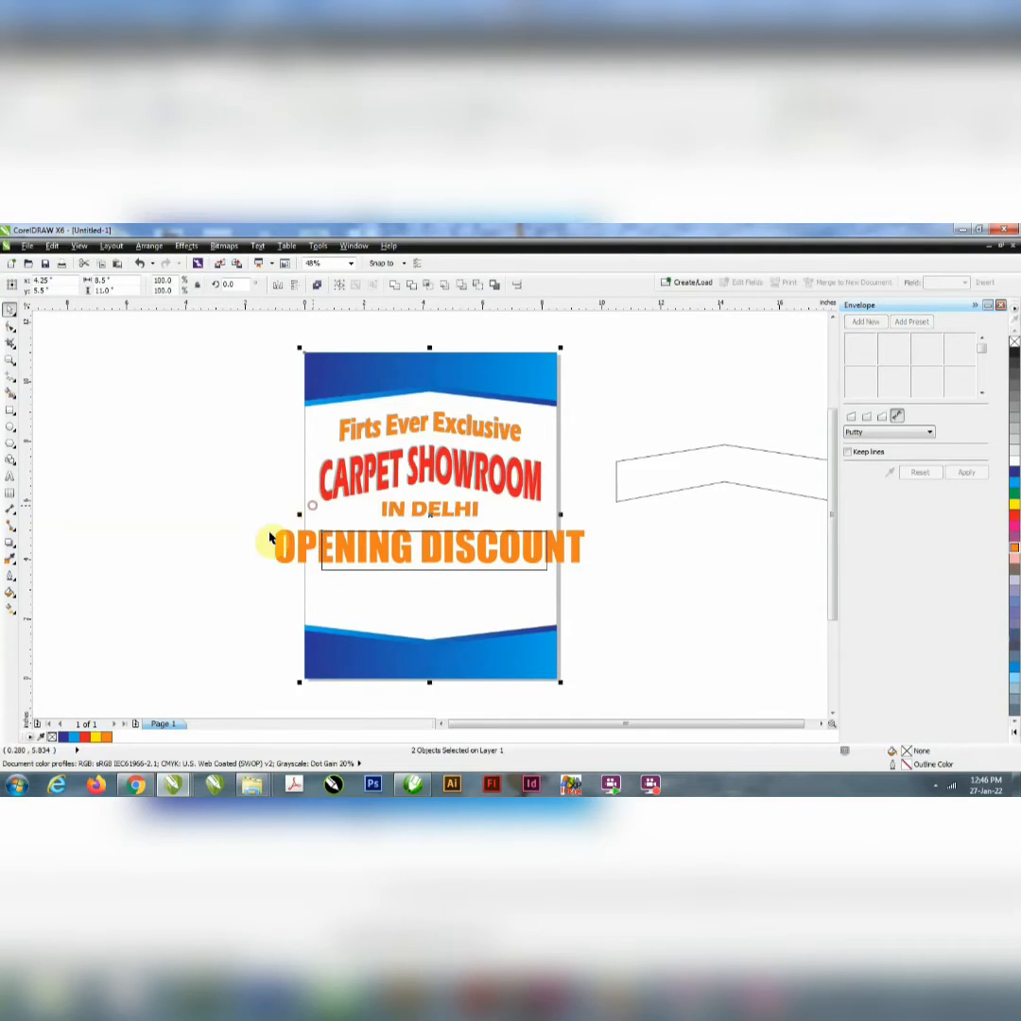
# Step: Move "OPENING DISCOUNT" down out of the rectangle and centre the rectangle horizontally on the page
pyautogui.moveTo(306, 546); pyautogui.dragTo(301, 621)
pyautogui.click(401, 546)
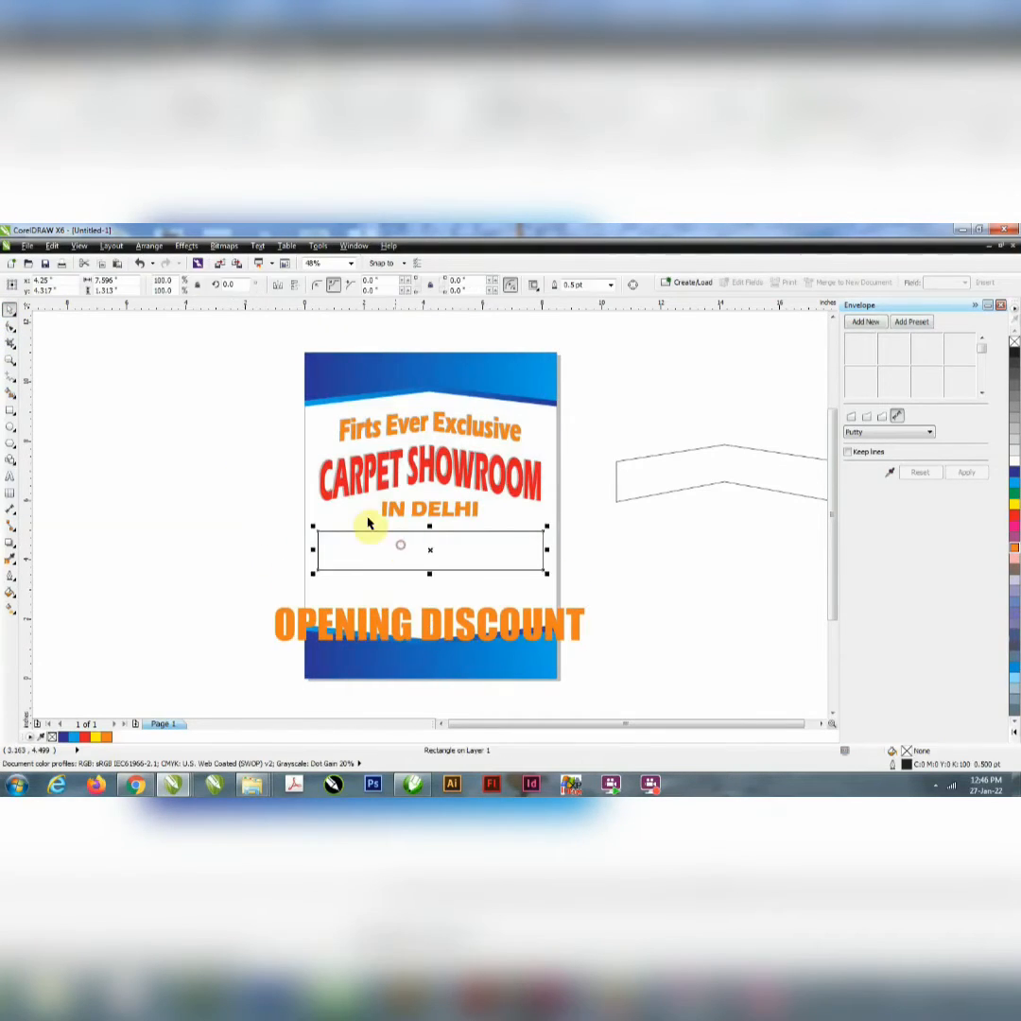
pyautogui.keyDown('shift'); pyautogui.click(352, 511); pyautogui.keyUp('shift')
pyautogui.click(264, 543)
# Step: Convert the rectangle to curves and bow its top edge slightly downward
pyautogui.click(346, 557)
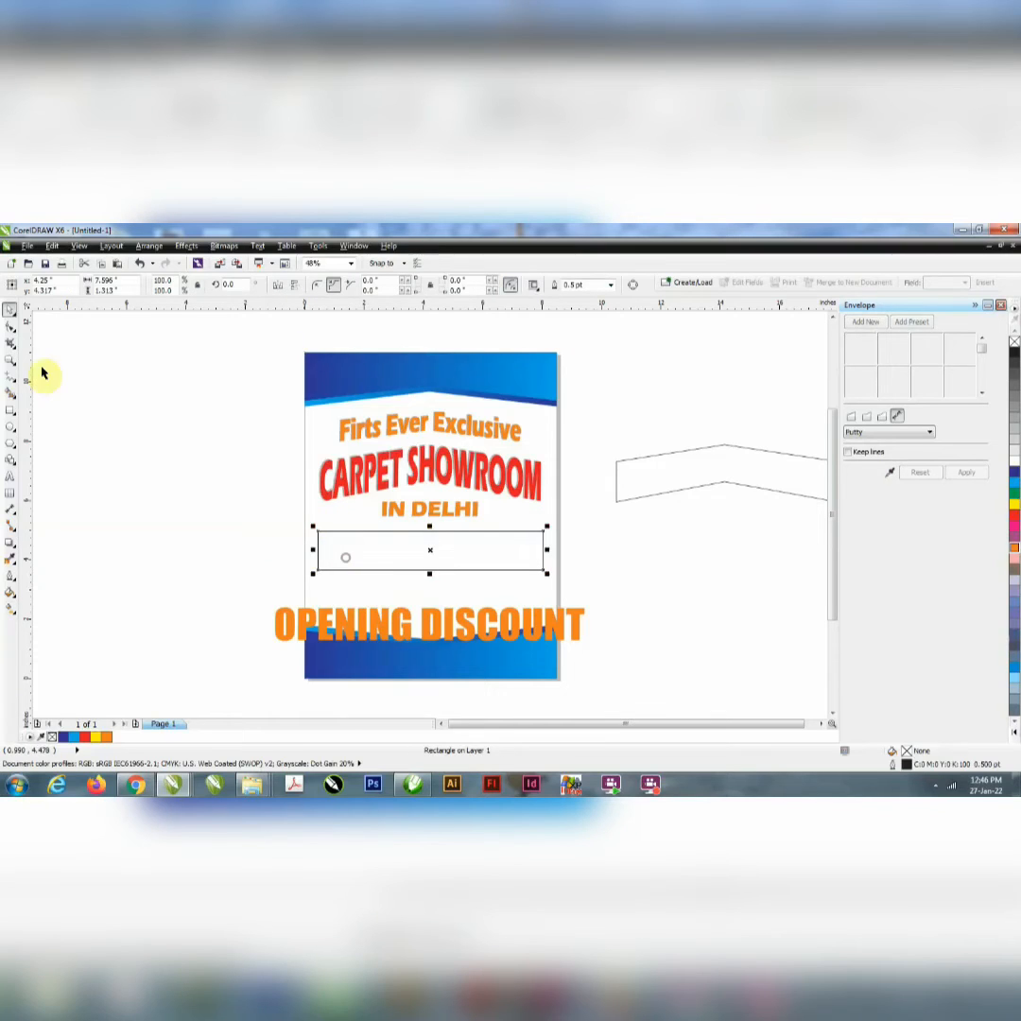
pyautogui.click(11, 327)
pyautogui.hotkey('ctrl', 'q')
pyautogui.click(425, 531)
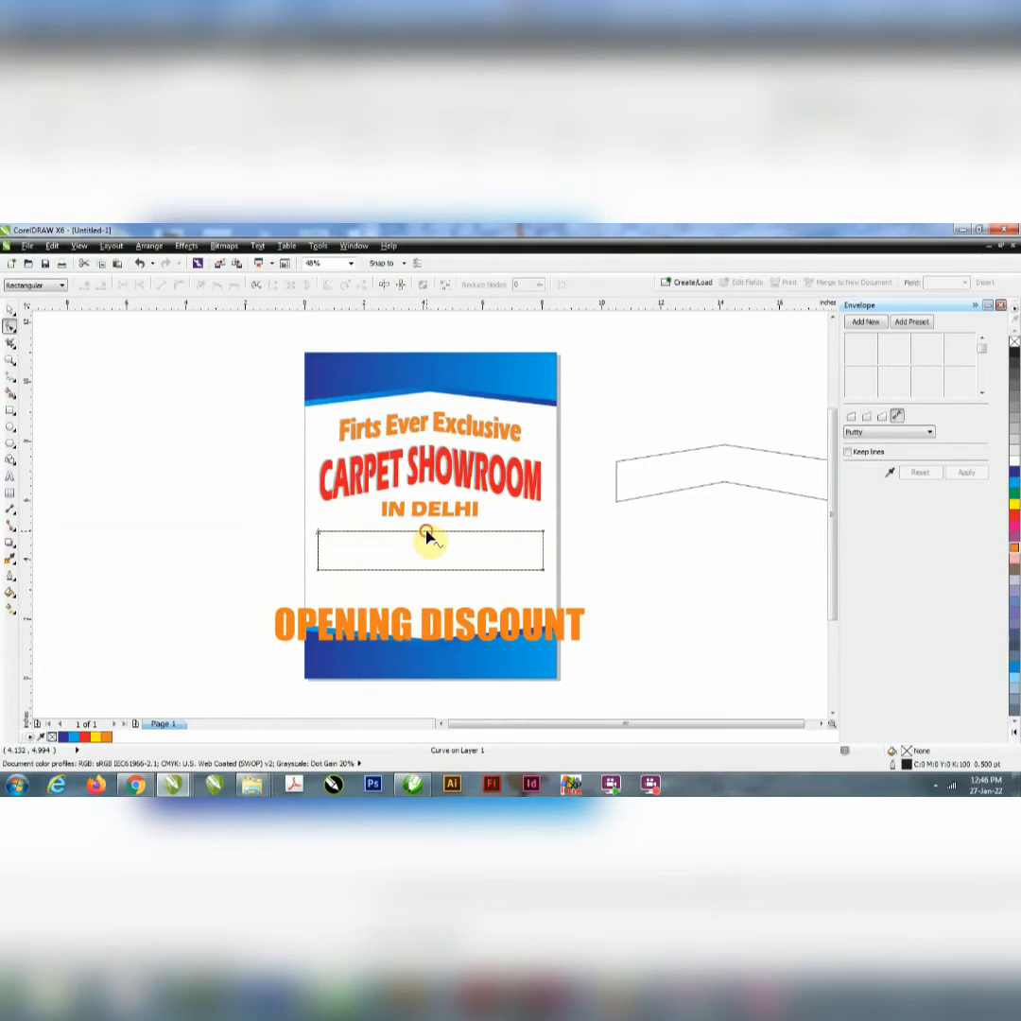
pyautogui.click(176, 282)
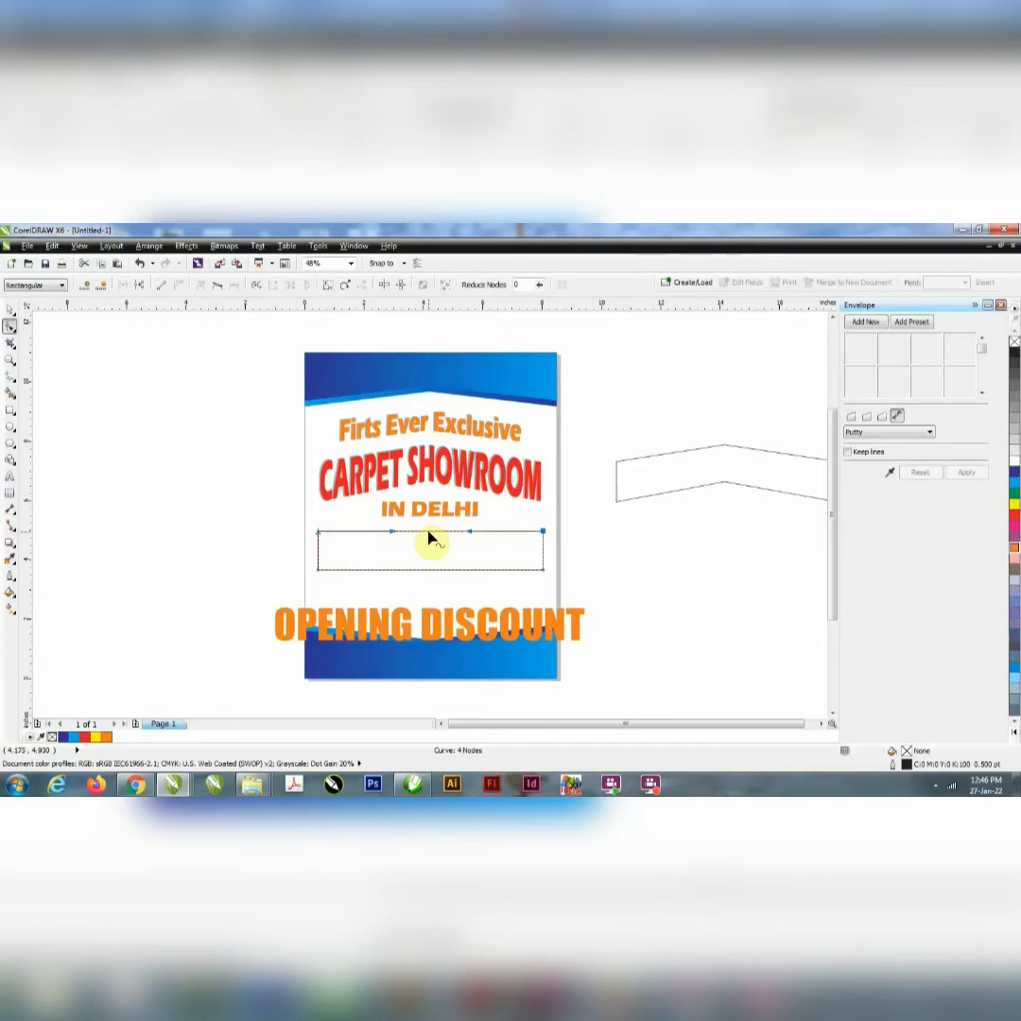
pyautogui.moveTo(428, 539); pyautogui.dragTo(430, 574)
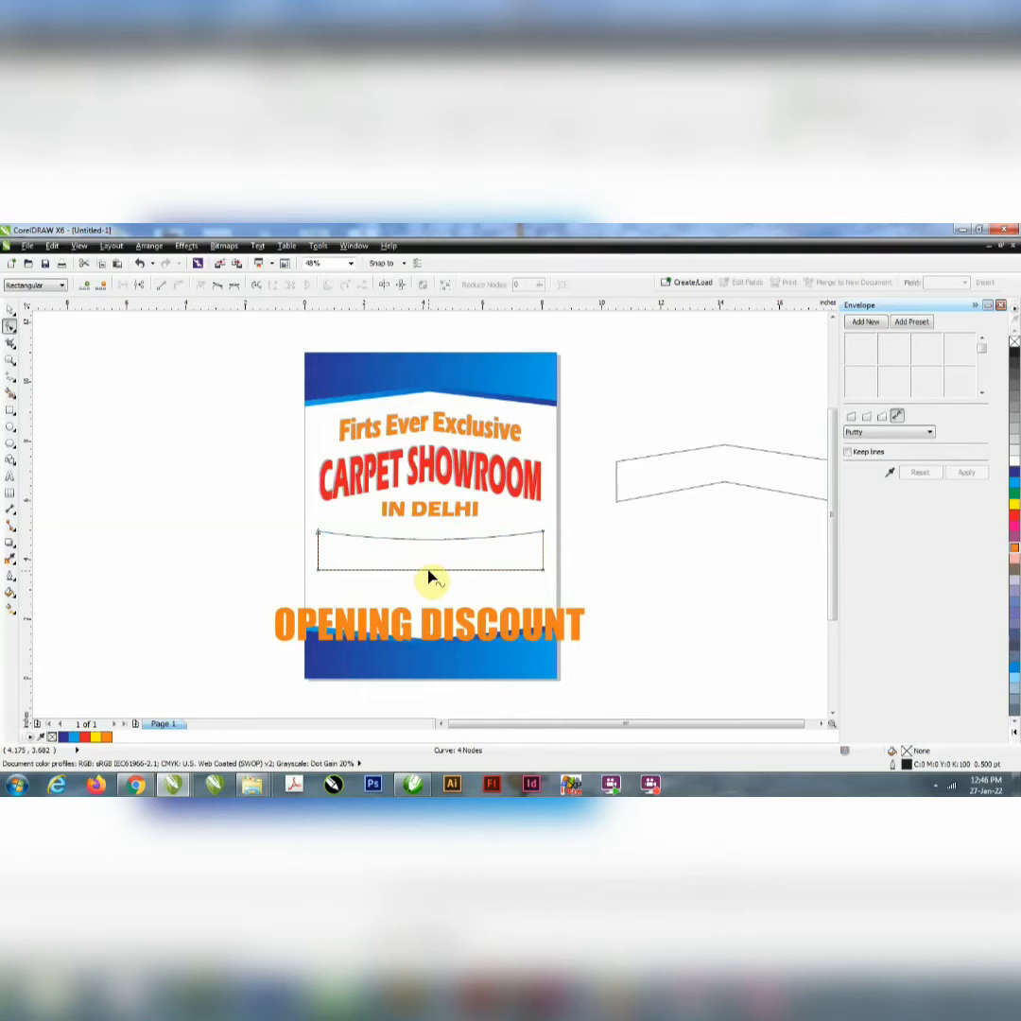
# Step: Turn the shape's bottom edge into a downward-bowed curve and raise its two bottom corner nodes slightly
pyautogui.click(428, 571)
pyautogui.click(177, 284)
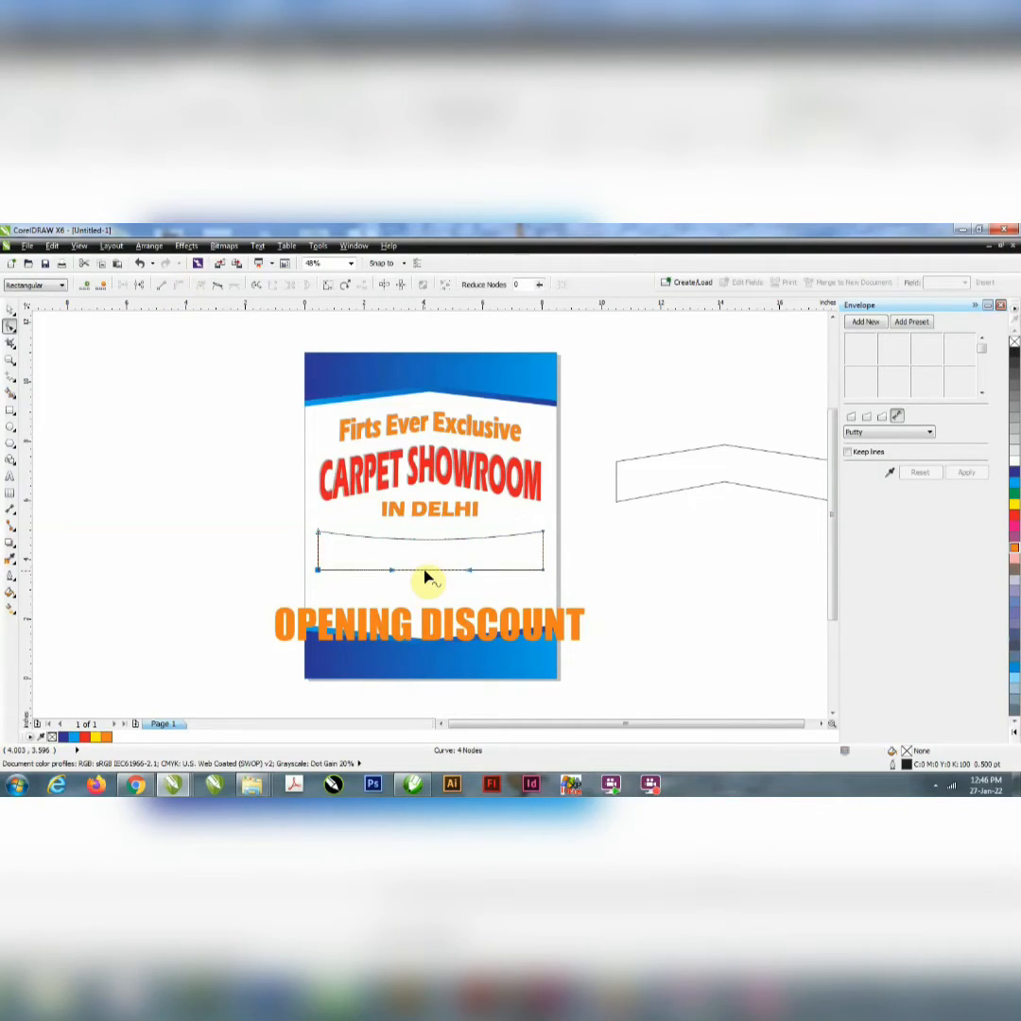
pyautogui.moveTo(426, 577); pyautogui.dragTo(421, 597)
pyautogui.moveTo(282, 552); pyautogui.dragTo(655, 637)
pyautogui.moveTo(546, 575); pyautogui.dragTo(545, 564)
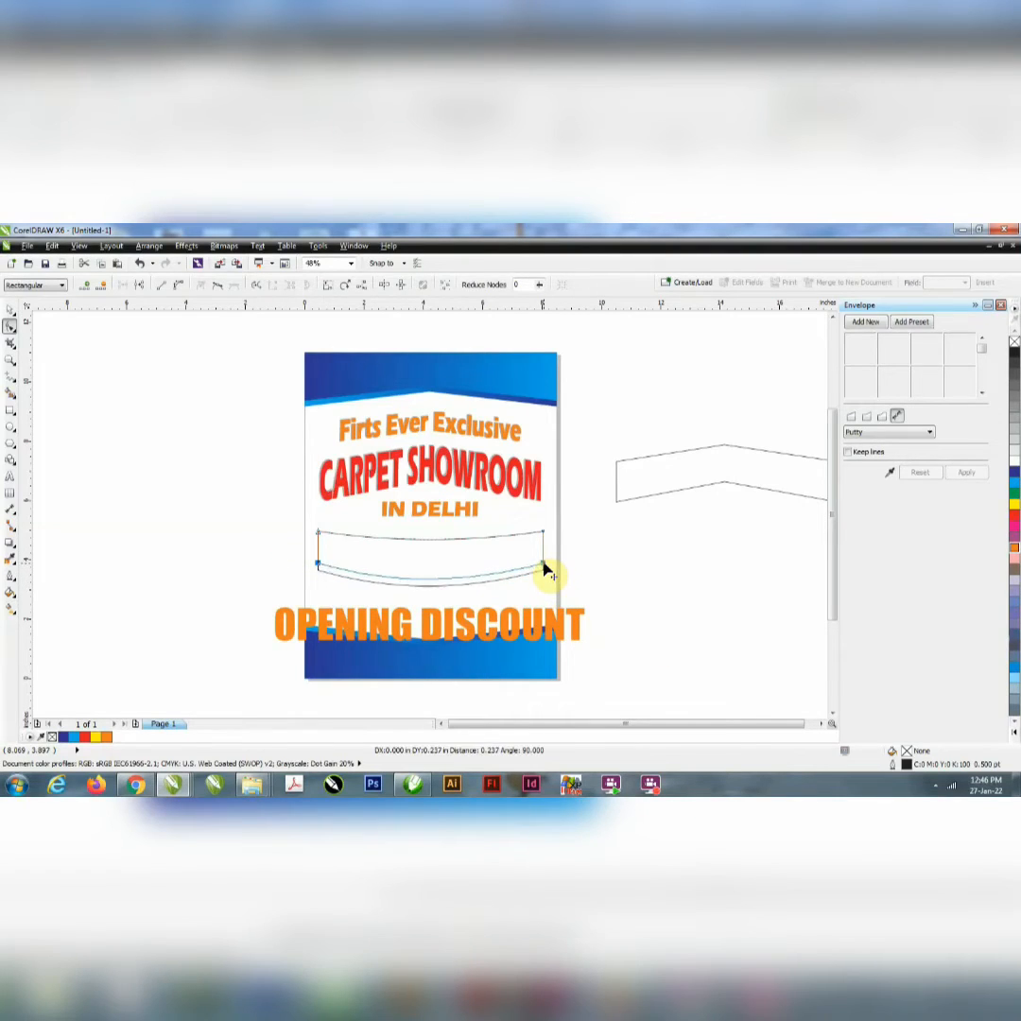
pyautogui.click(431, 588)
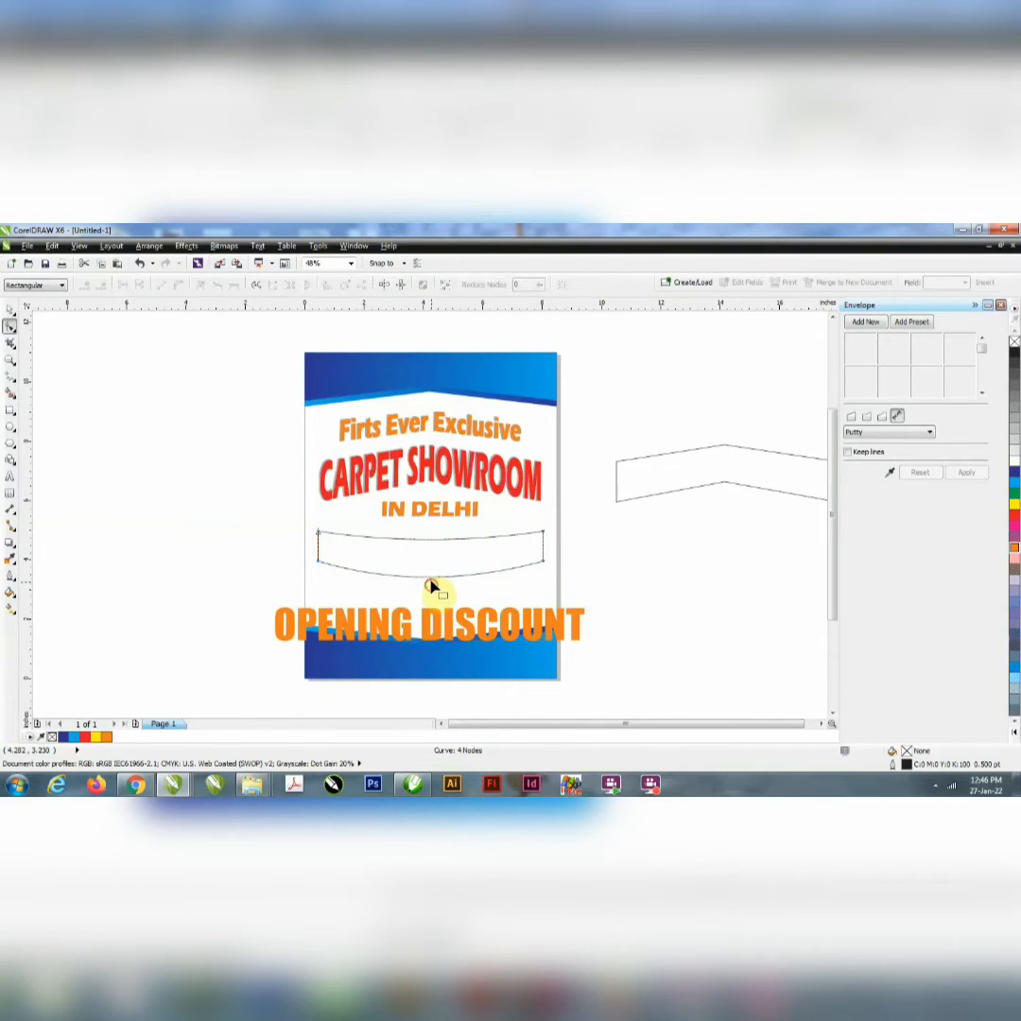
# Step: Deepen the downward bow of the shape's bottom and top edges, with the two bottom corner nodes raised slightly
pyautogui.moveTo(428, 583); pyautogui.dragTo(427, 598)
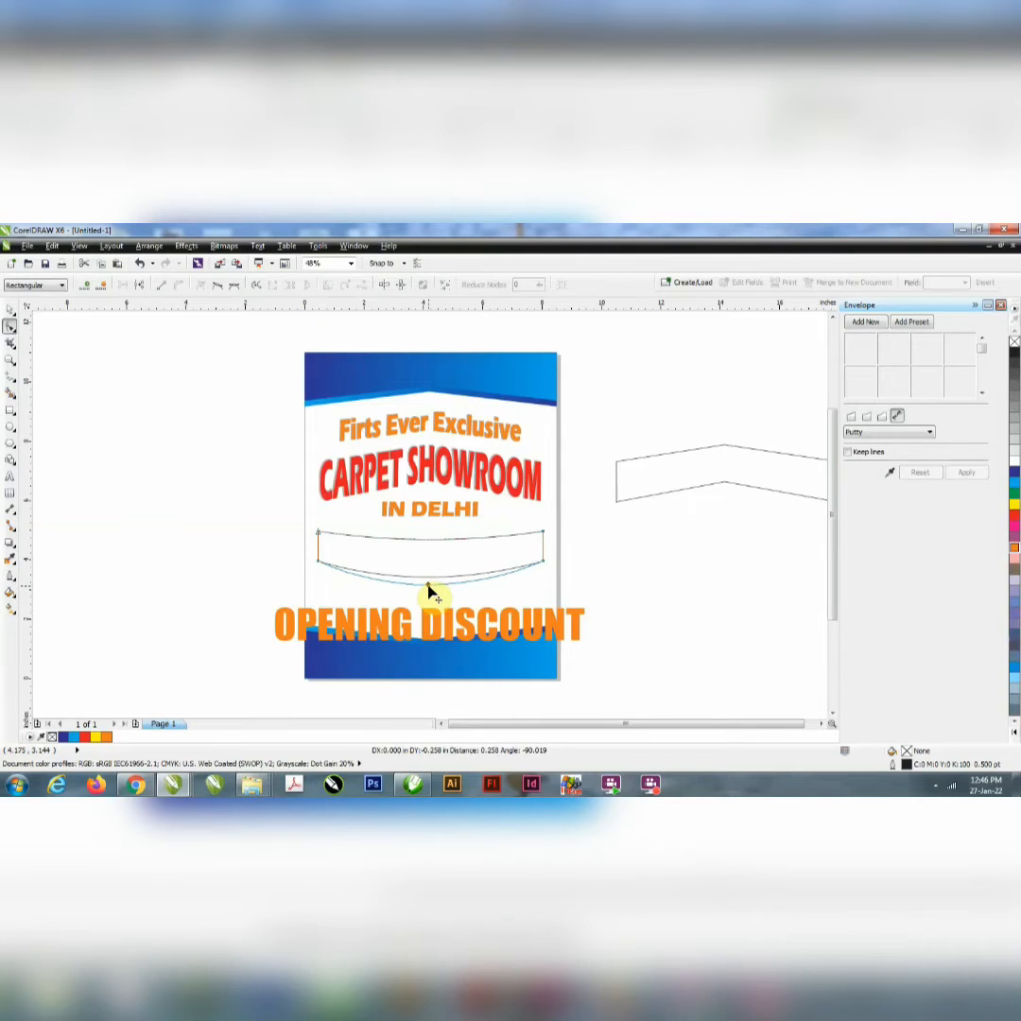
pyautogui.moveTo(296, 551); pyautogui.dragTo(546, 564)
pyautogui.click(10, 309)
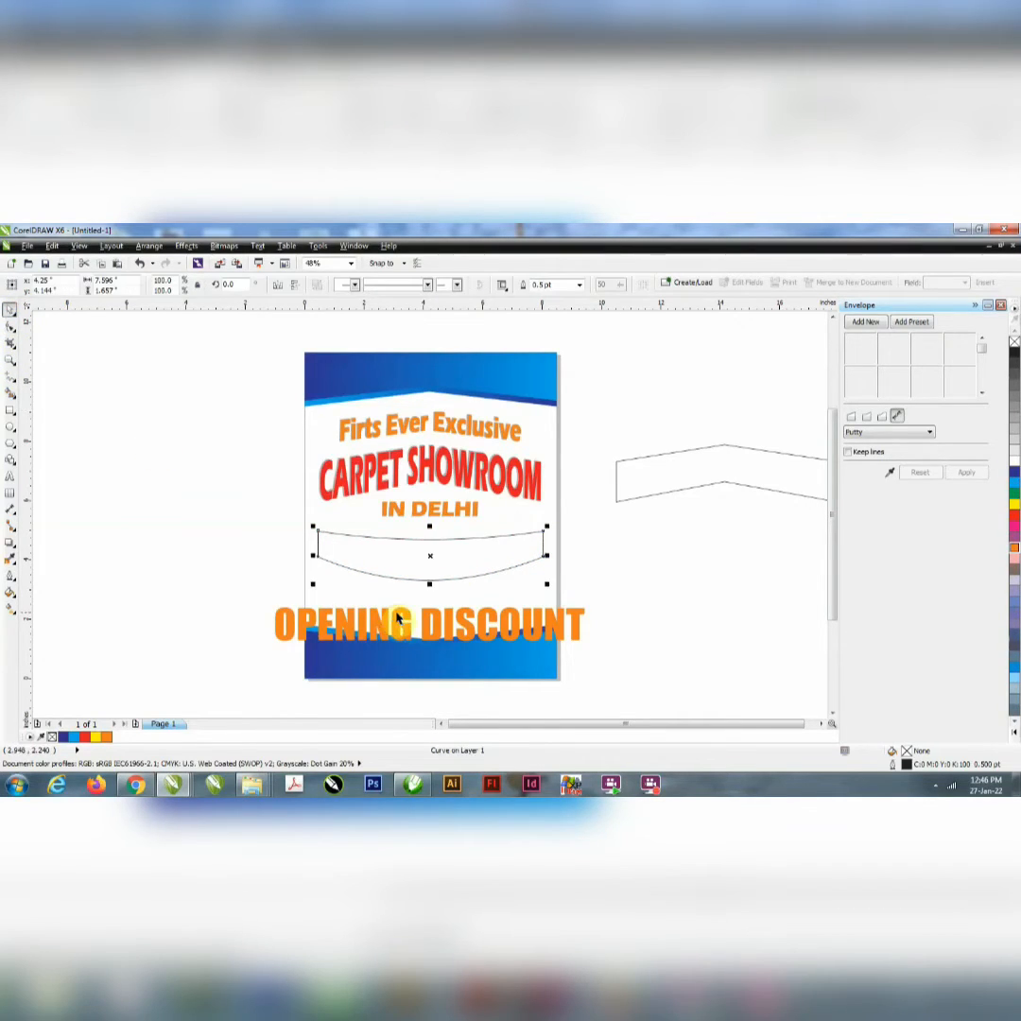
pyautogui.click(10, 328)
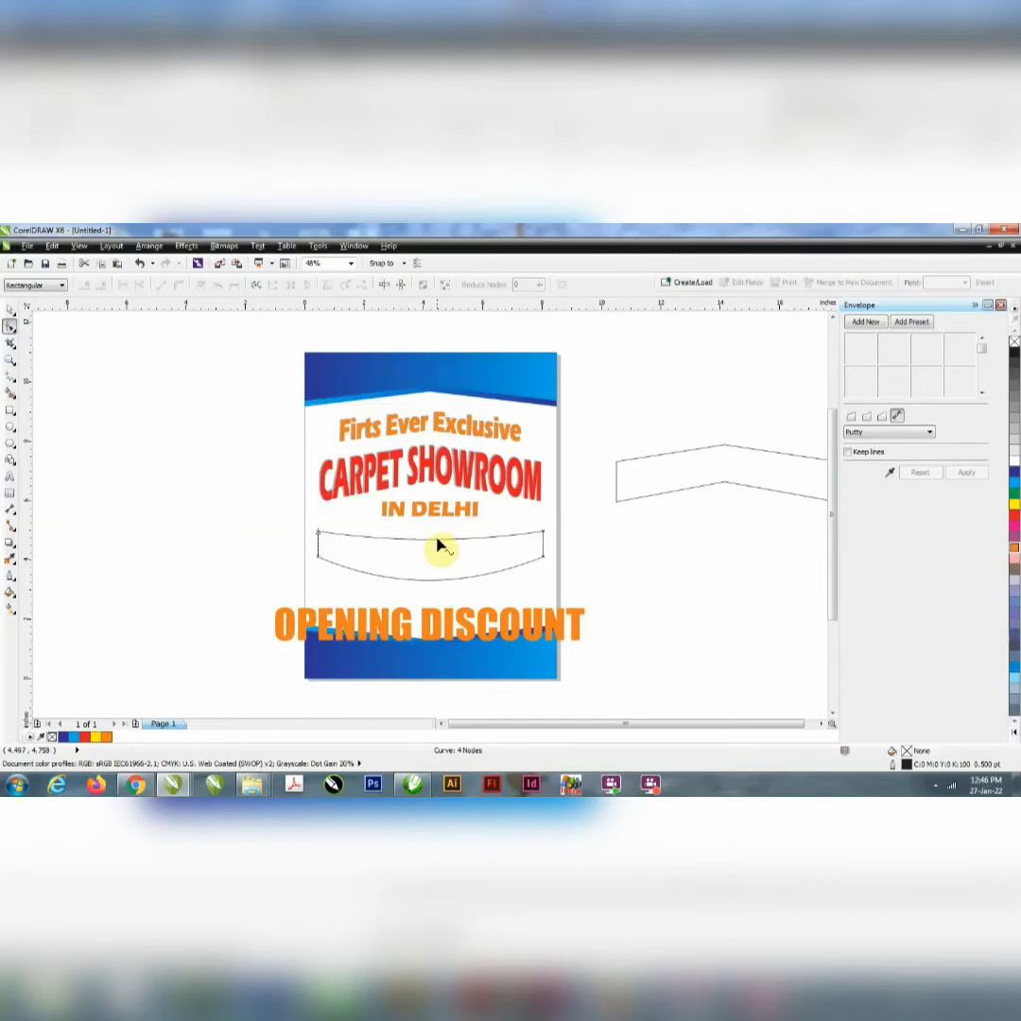
pyautogui.moveTo(430, 543); pyautogui.dragTo(431, 545)
# Step: Apply an envelope to the "OPENING DISCOUNT" text, created from the outline of the bowed shape
pyautogui.click(13, 325)
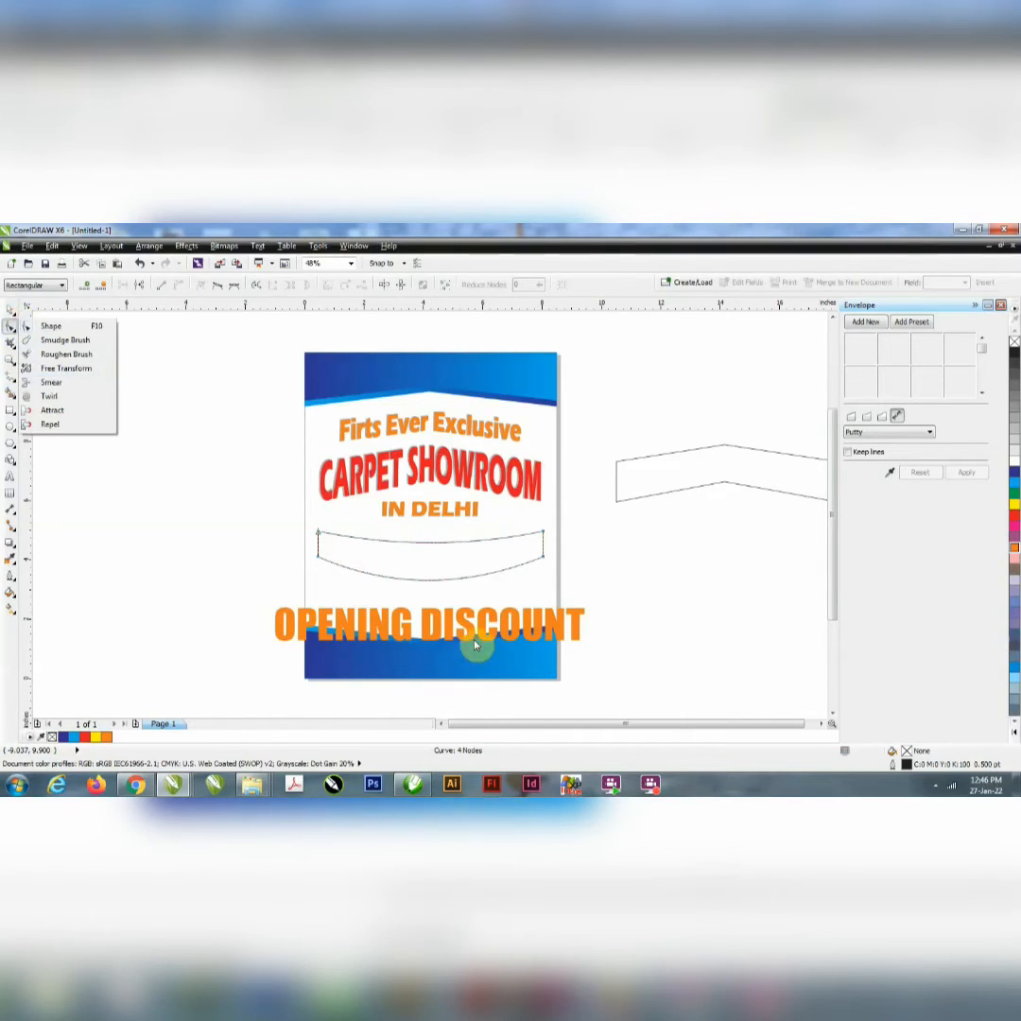
pyautogui.click(476, 636)
pyautogui.click(475, 637)
pyautogui.click(10, 309)
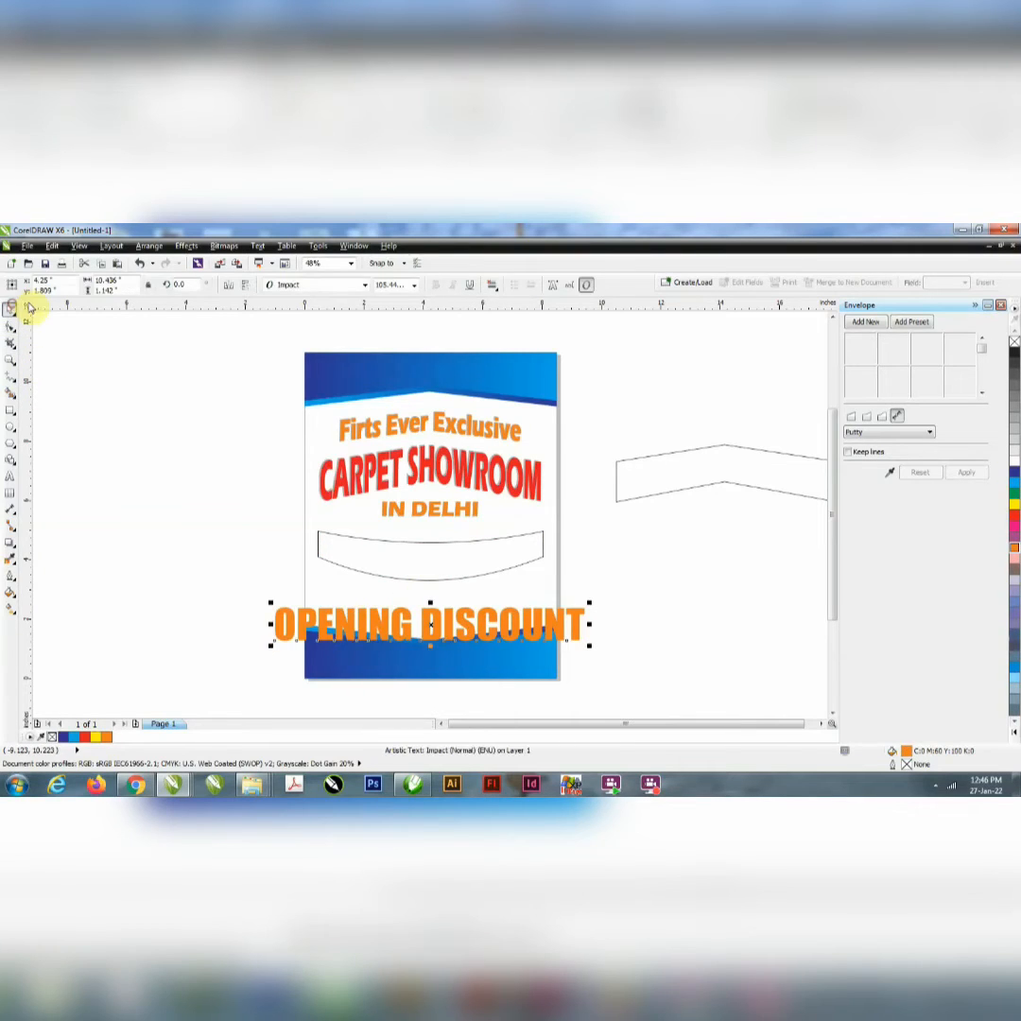
pyautogui.click(891, 471)
pyautogui.click(420, 543)
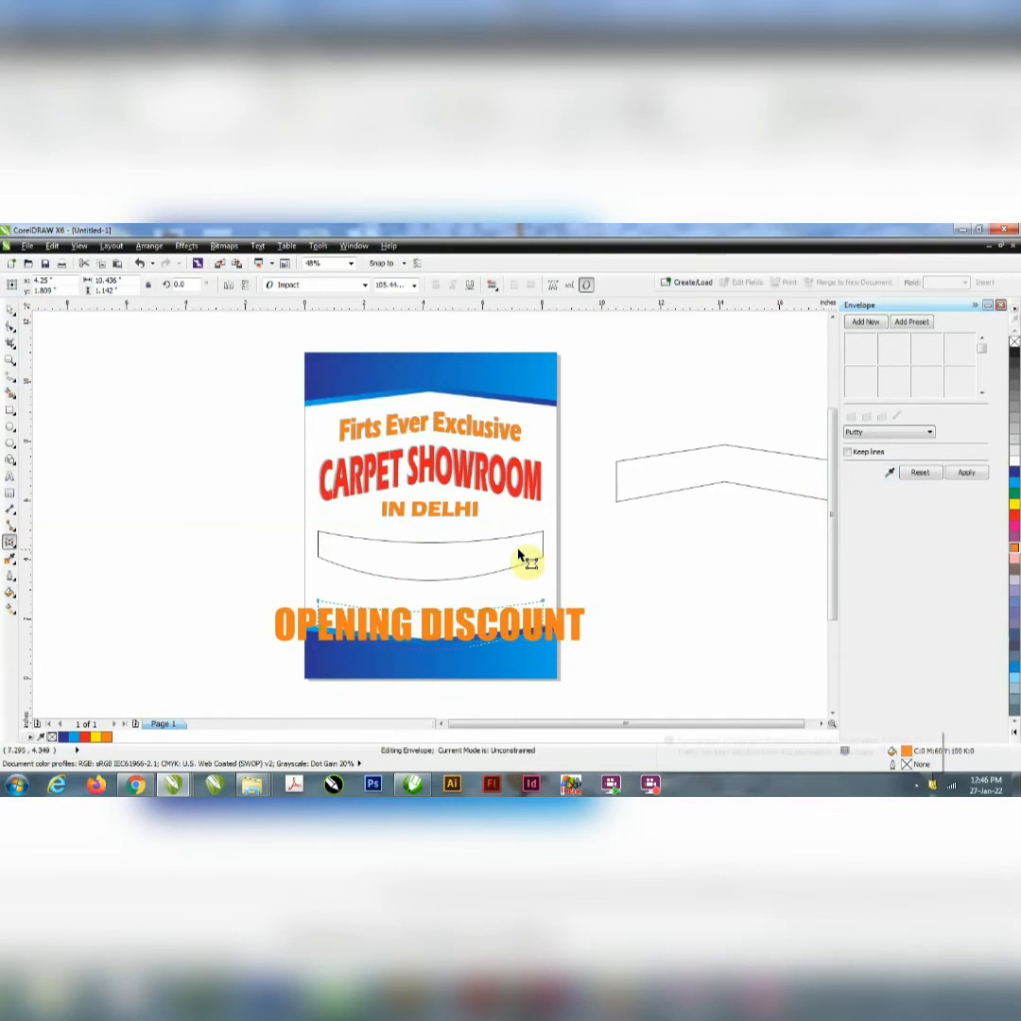
pyautogui.click(974, 476)
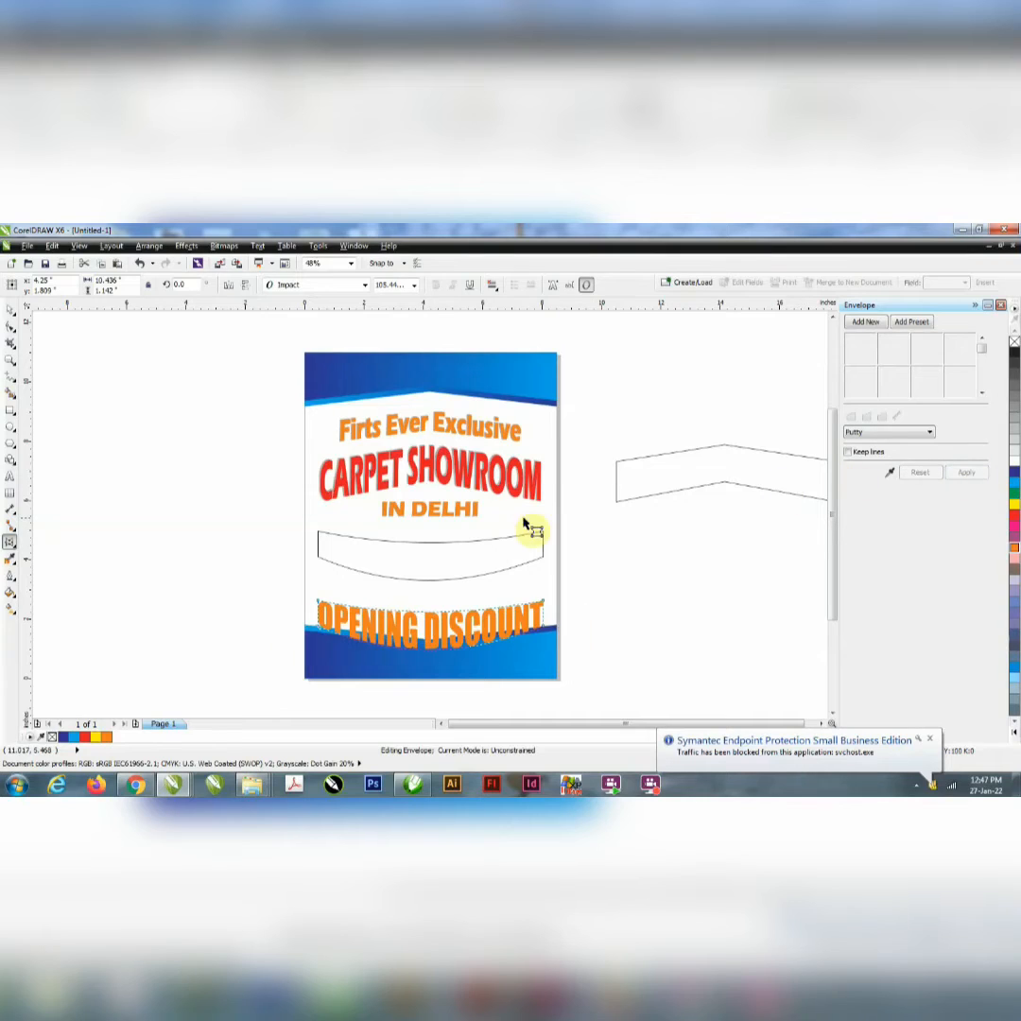
# Step: Overlay the enveloped text on the bowed shape at about 2.08 in tall, and move the shape off the page to its right
pyautogui.click(11, 309)
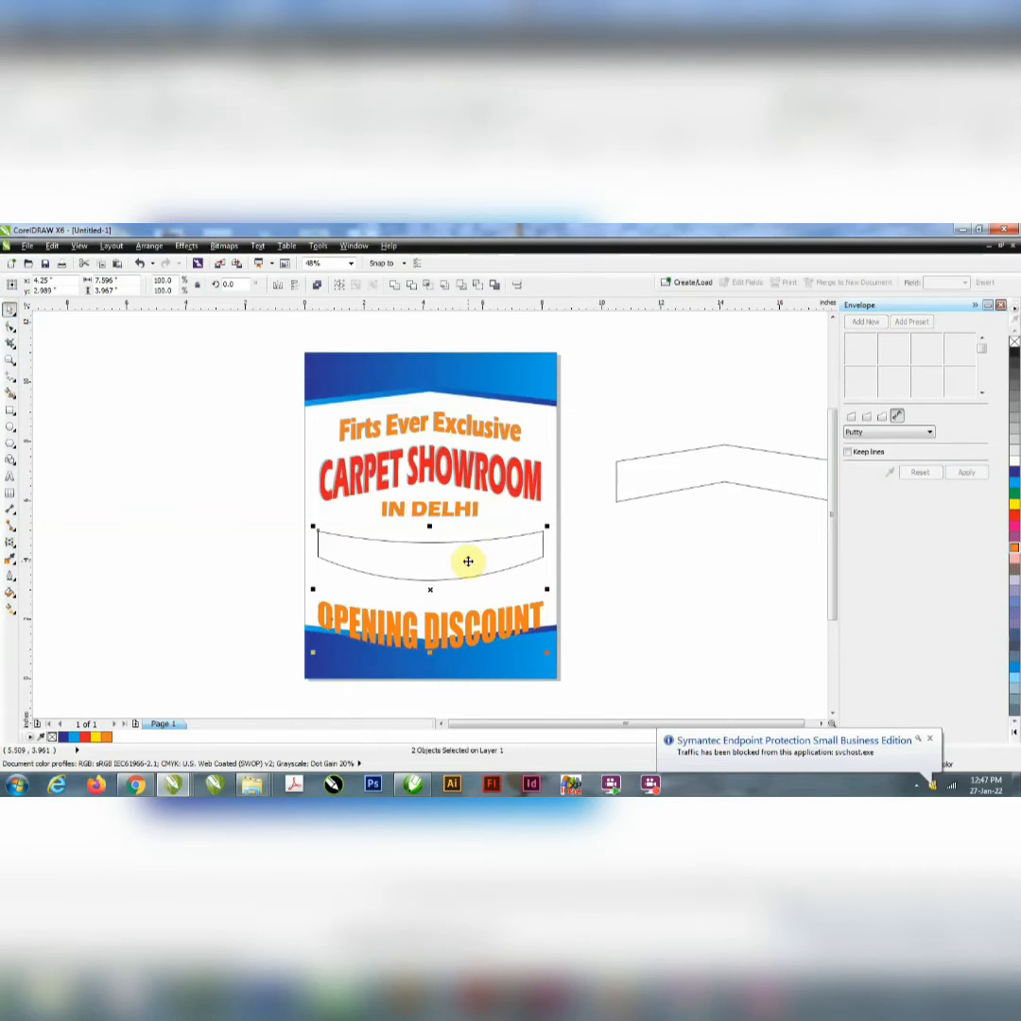
pyautogui.press('e')
pyautogui.moveTo(430, 588); pyautogui.dragTo(725, 593)
pyautogui.click(684, 584)
pyautogui.click(501, 579)
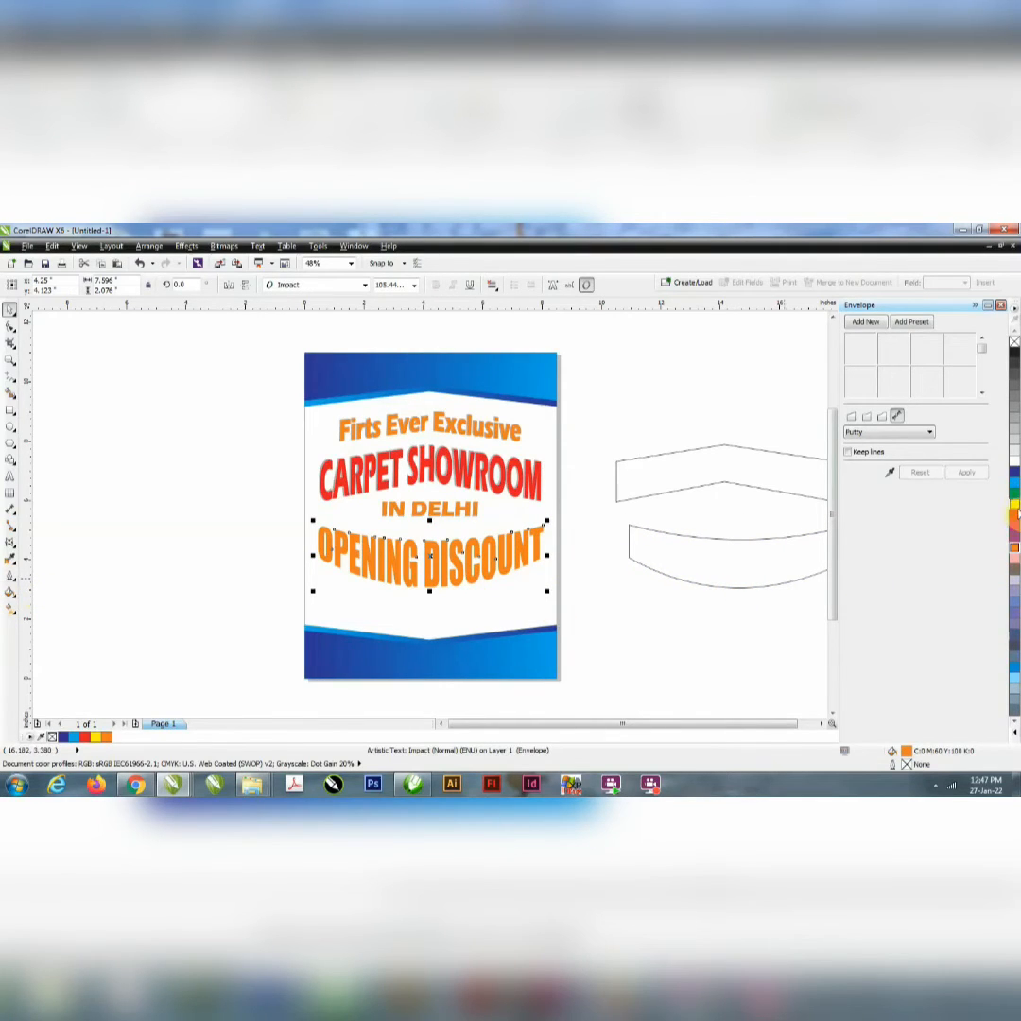
# Step: Colour "OPENING DISCOUNT" red and start a linear fountain fill for it with a custom colour blend
pyautogui.click(1015, 514)
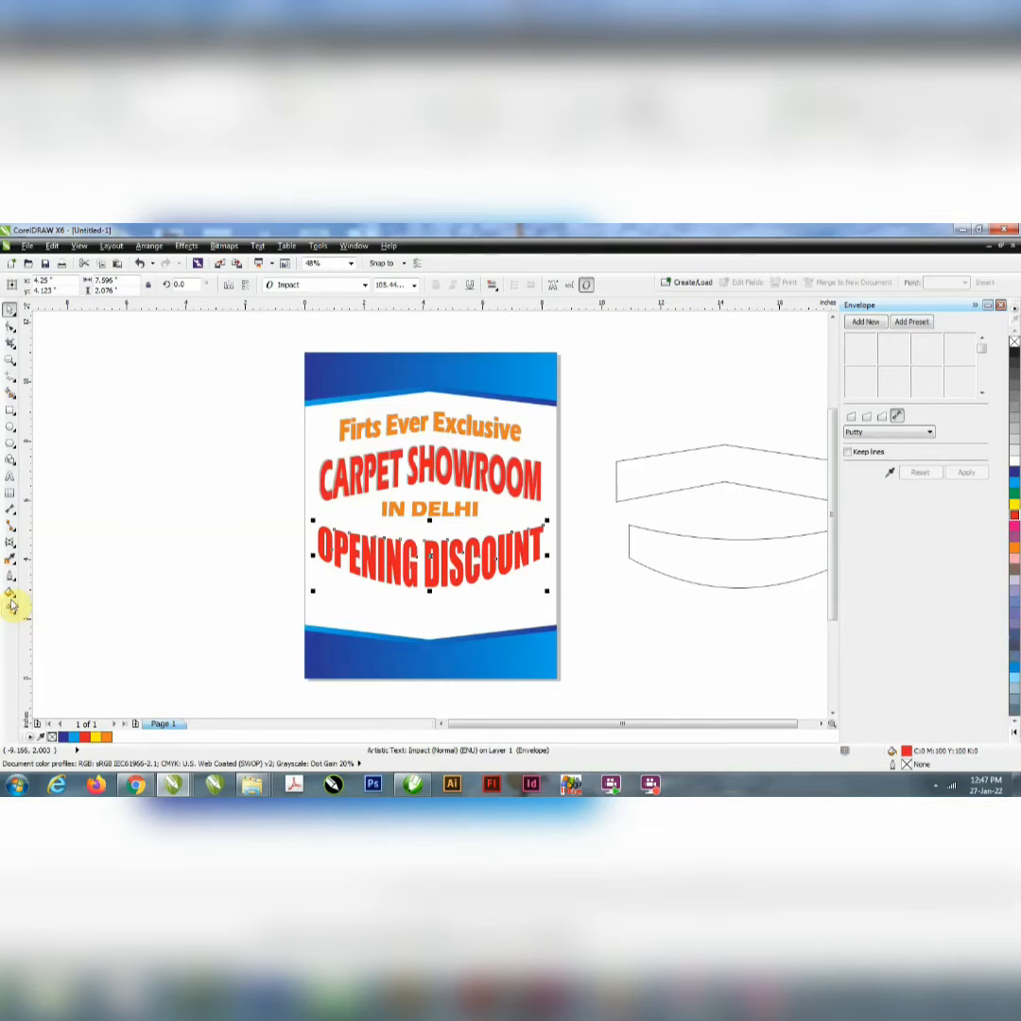
pyautogui.click(12, 607)
pyautogui.click(10, 610)
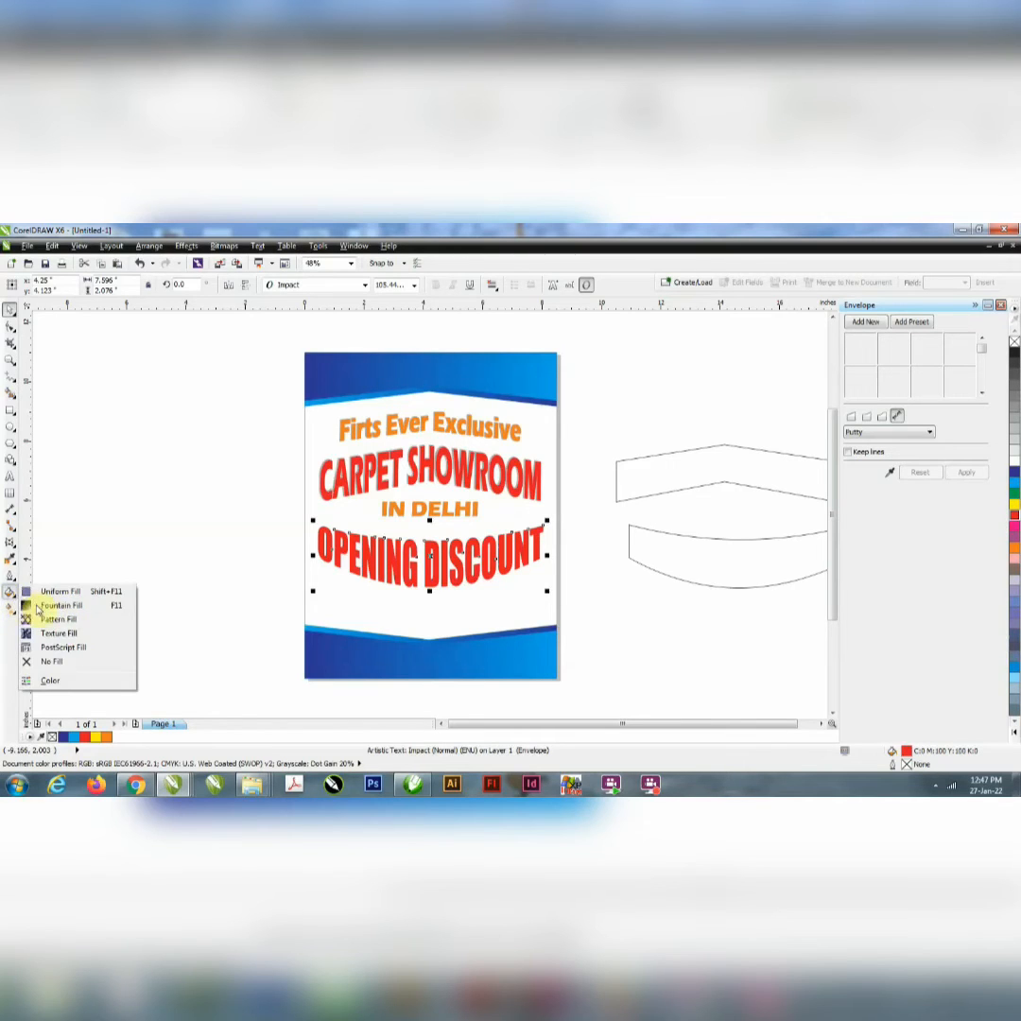
pyautogui.click(47, 606)
pyautogui.moveTo(482, 382); pyautogui.dragTo(703, 358)
pyautogui.click(680, 470)
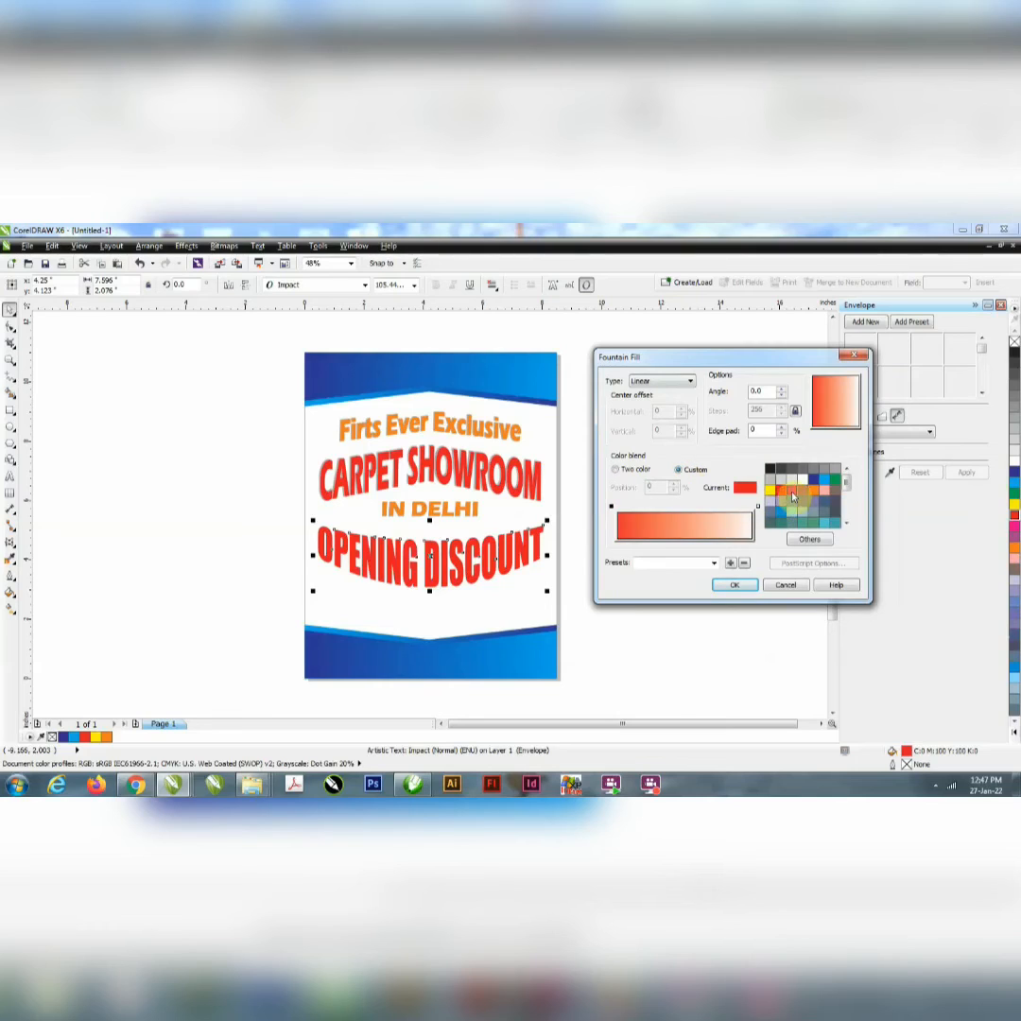
# Step: Blend the text's fountain fill from red to yellow at an angle of 270 and apply it
pyautogui.click(770, 489)
pyautogui.moveTo(769, 391); pyautogui.dragTo(667, 385)
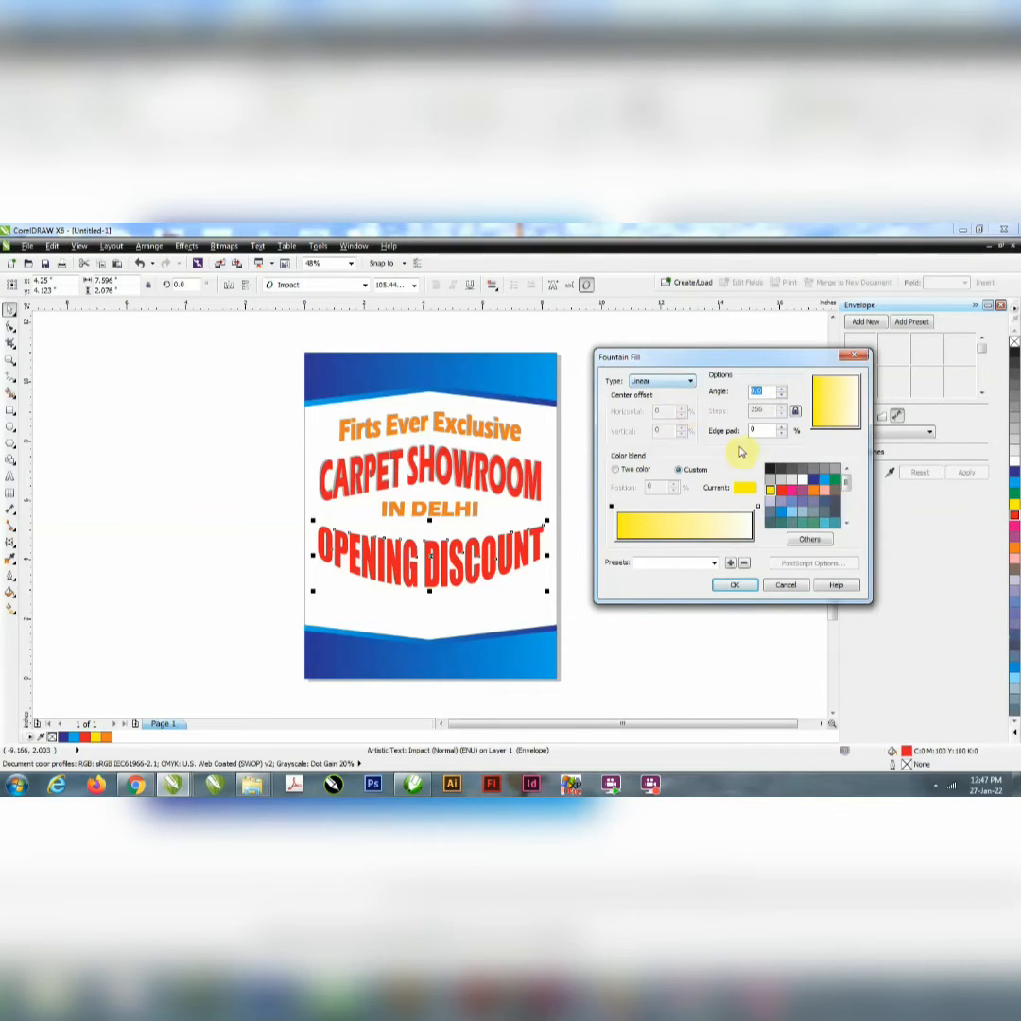
pyautogui.click(780, 489)
pyautogui.click(757, 506)
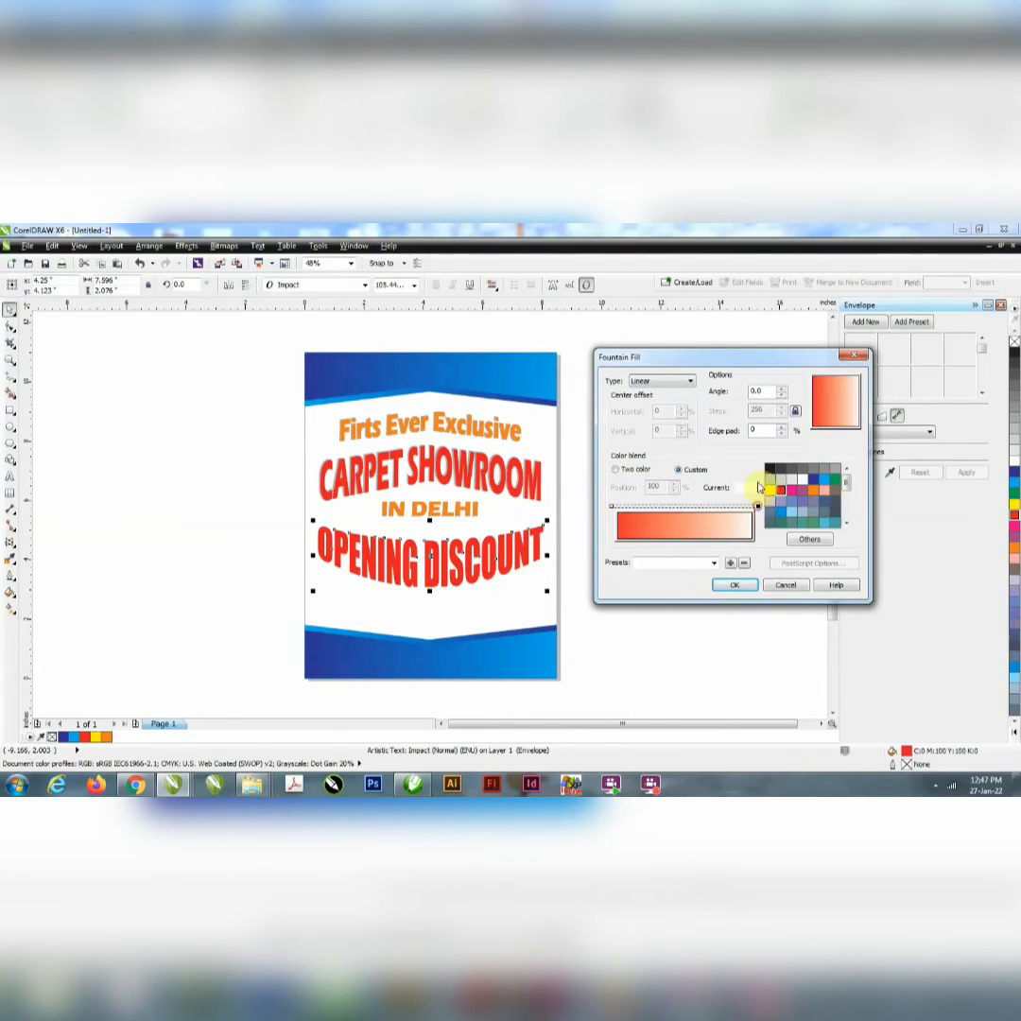
pyautogui.click(772, 490)
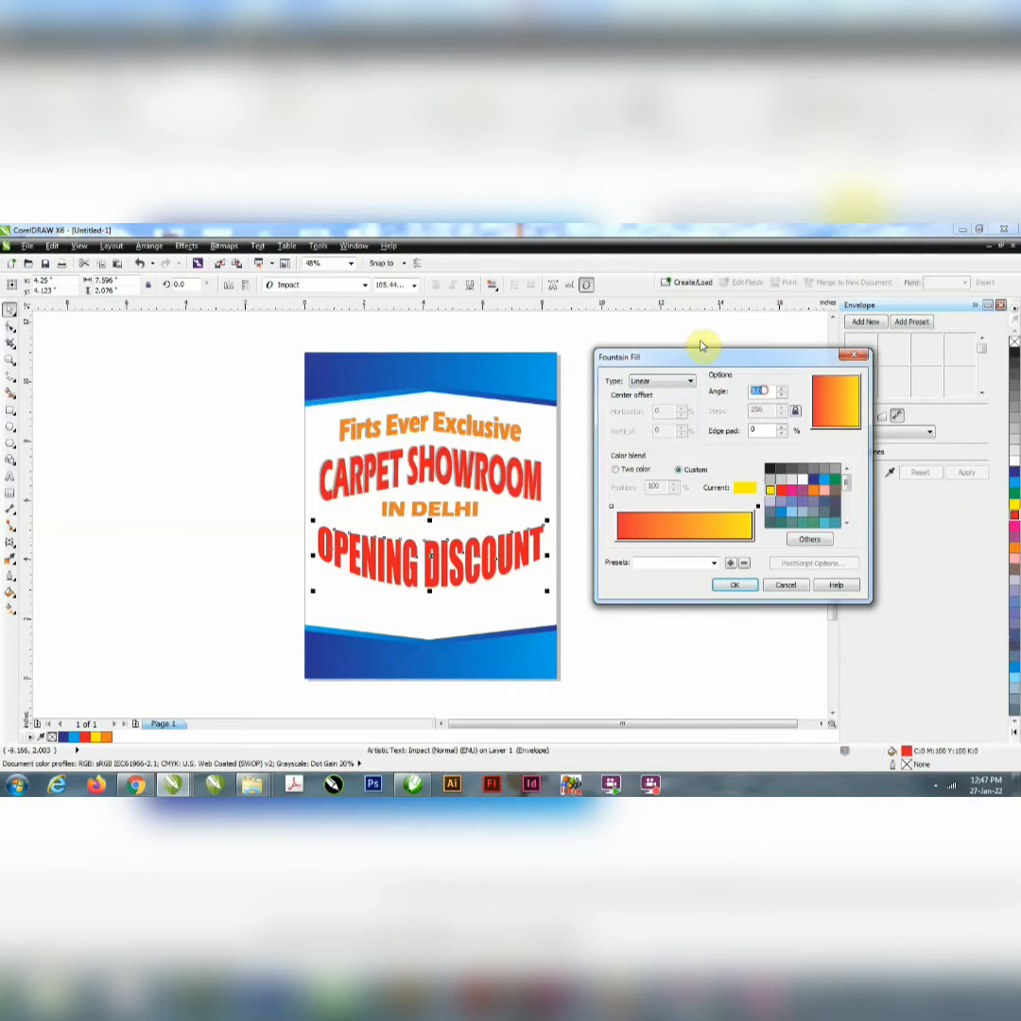
pyautogui.write('270')
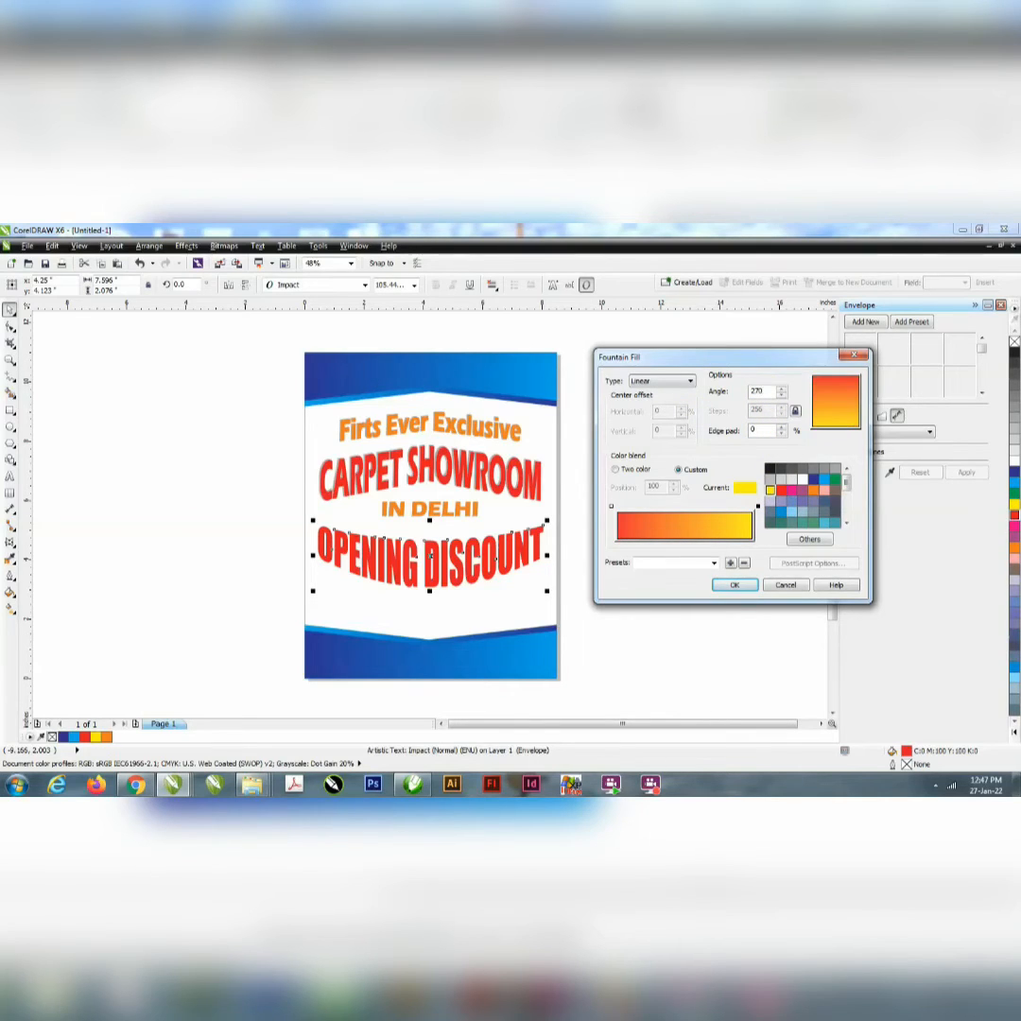
pyautogui.press('Return')
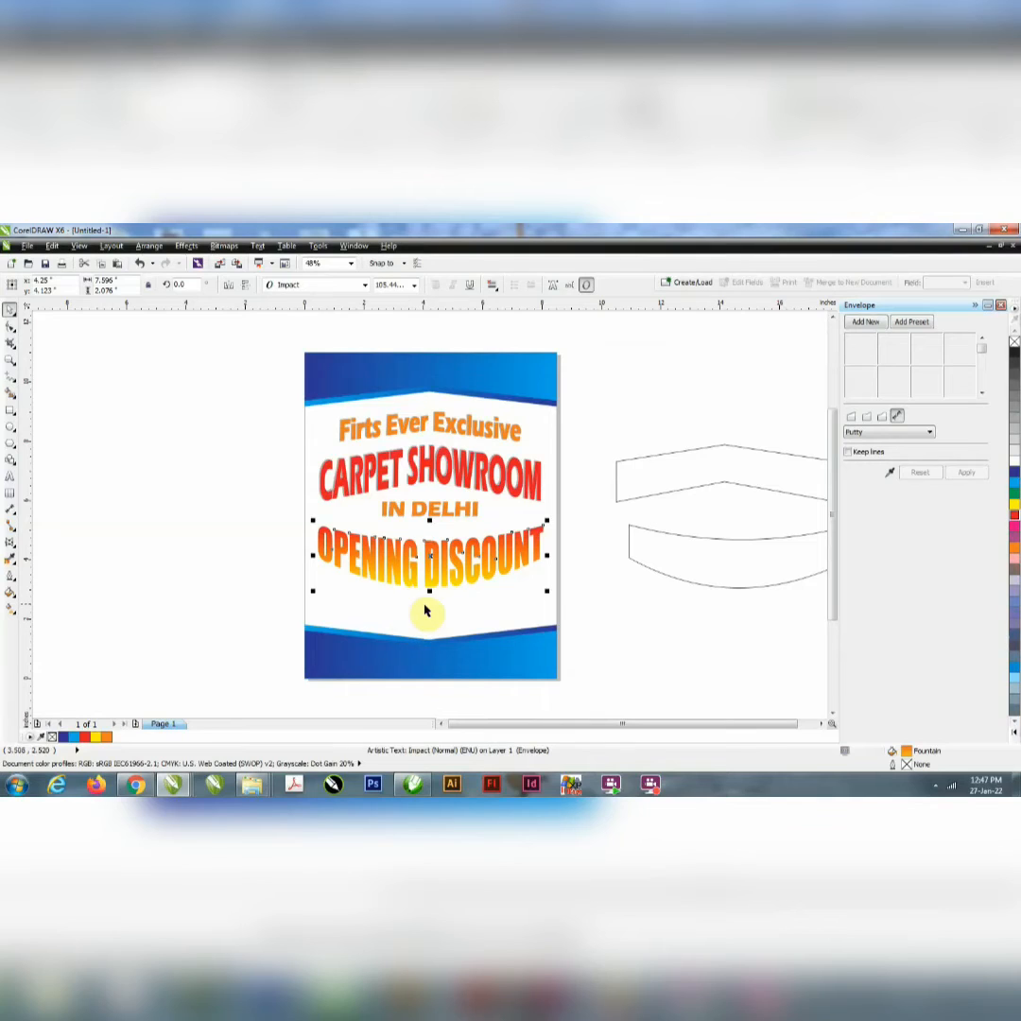
# Step: Put the Envelope docker away and delete the two outline guide shapes beside the page
pyautogui.scroll(3, 426, 605)
pyautogui.scroll(-3, 381, 559)
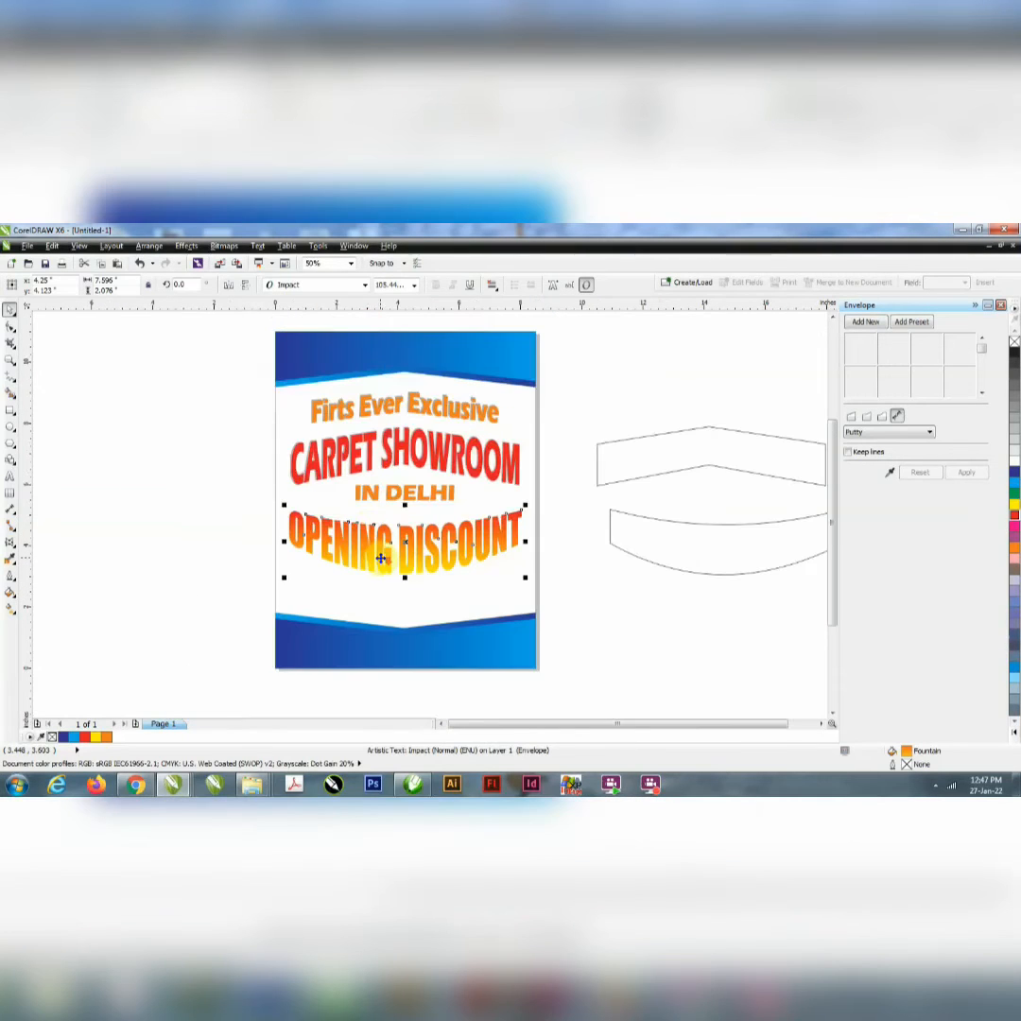
pyautogui.click(989, 305)
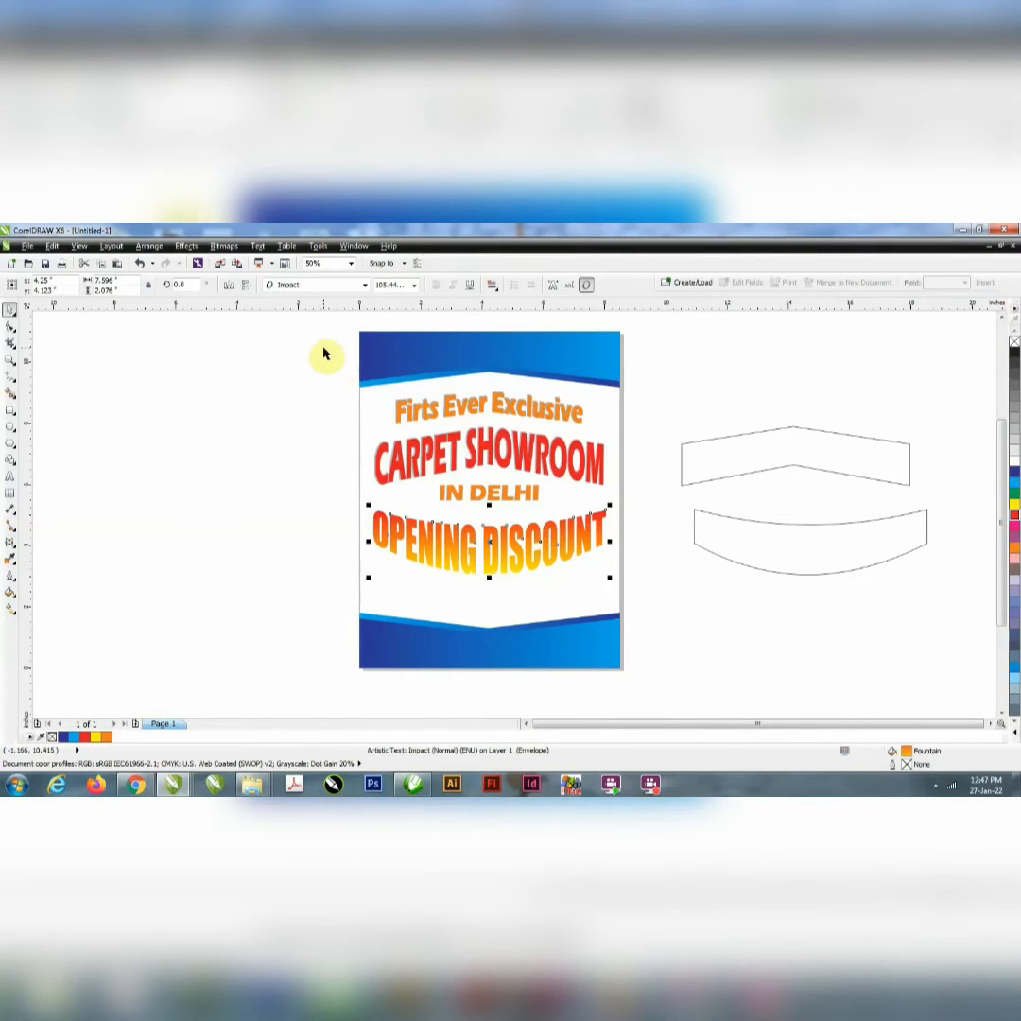
pyautogui.moveTo(669, 398); pyautogui.dragTo(979, 634)
pyautogui.press('Delete')
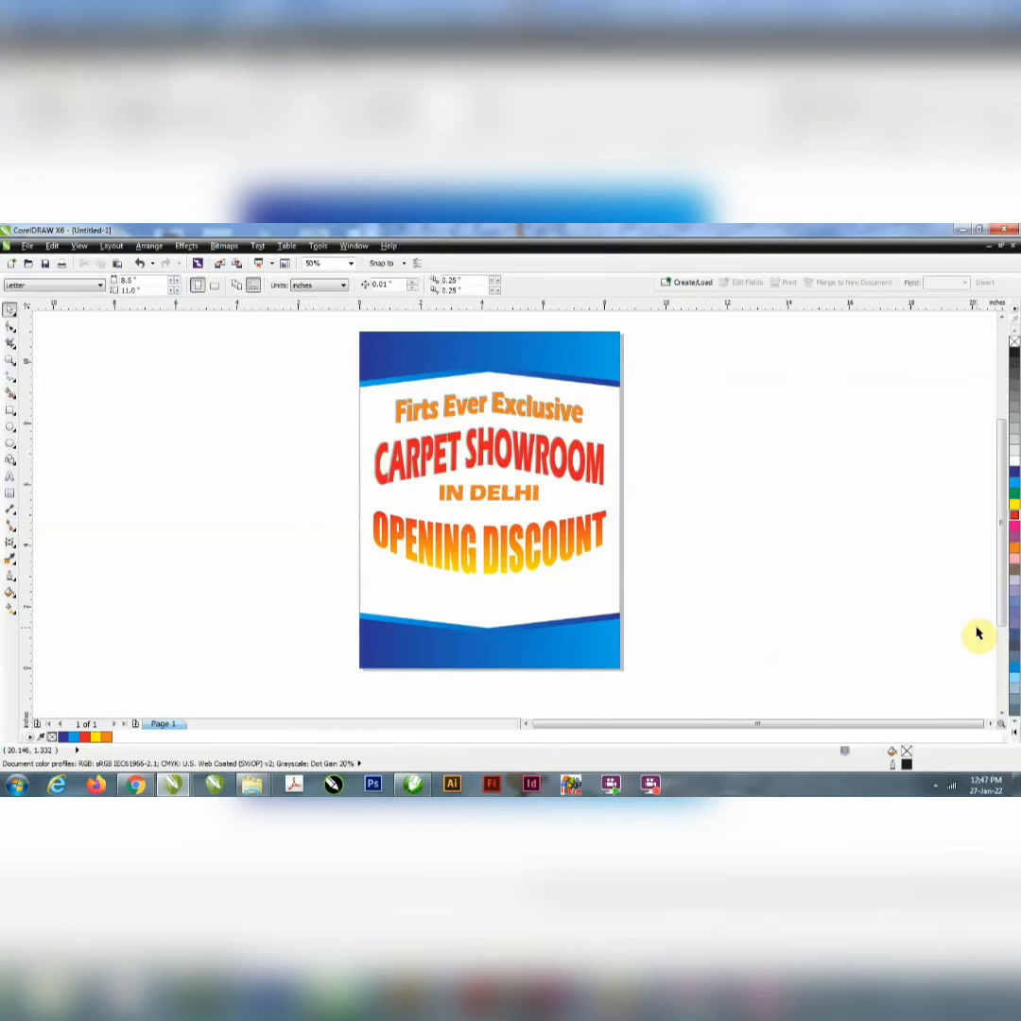
# Step: Extrude the "OPENING DISCOUNT" text with a depth of 20 and no bevel
pyautogui.click(454, 558)
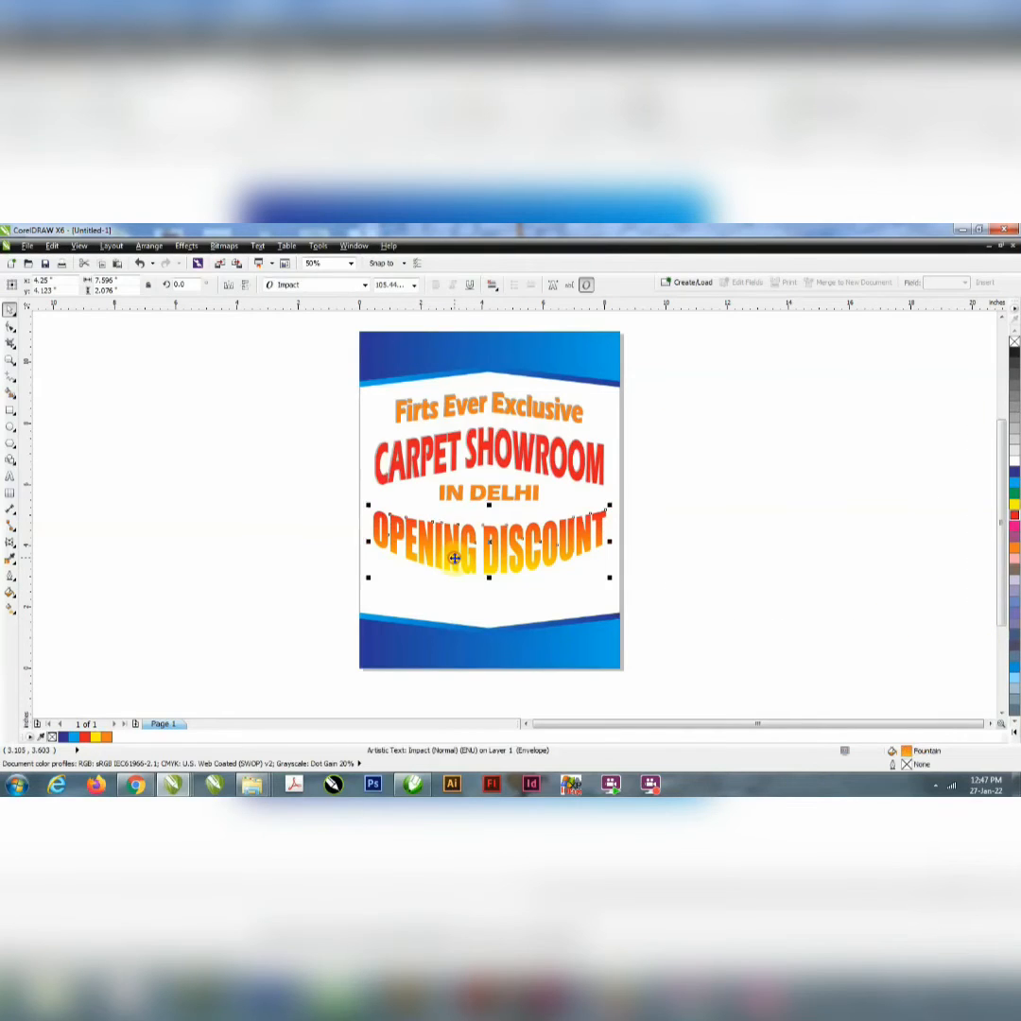
pyautogui.click(183, 249)
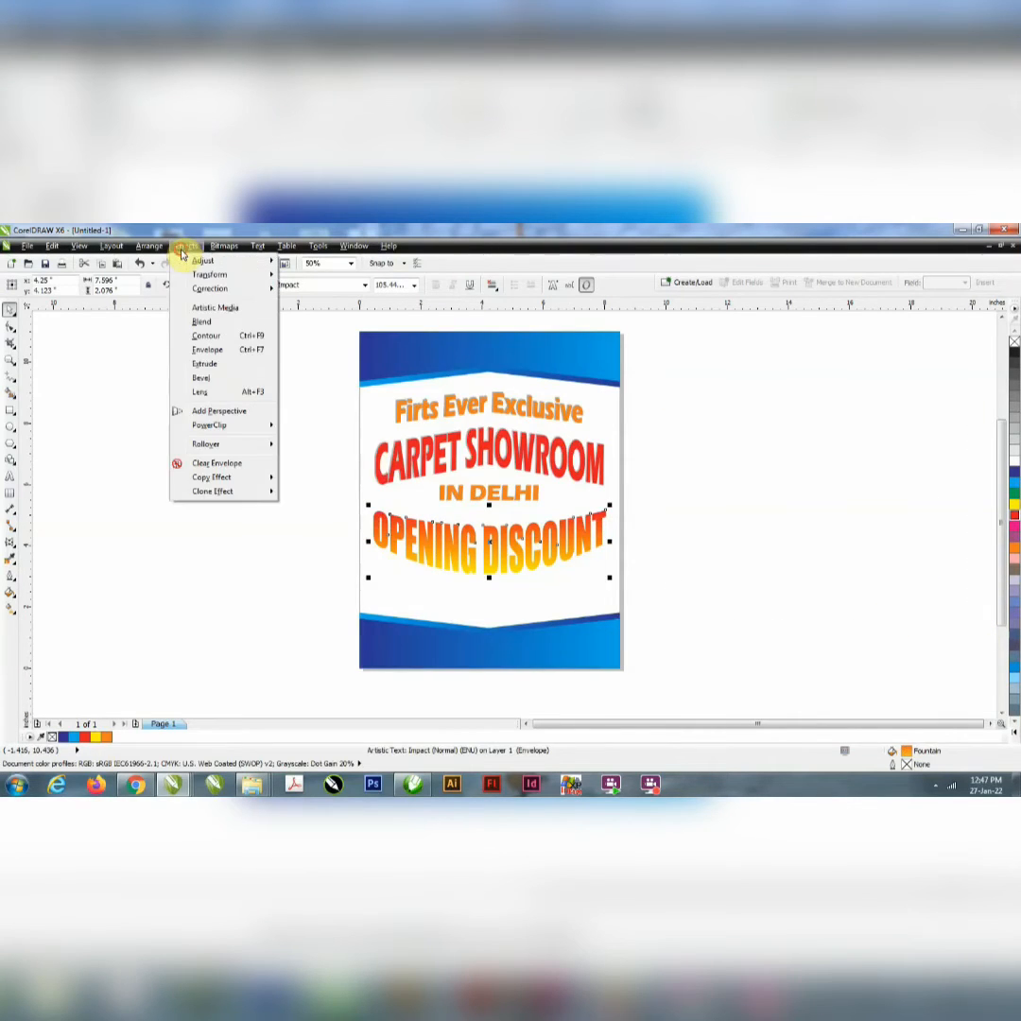
pyautogui.click(202, 366)
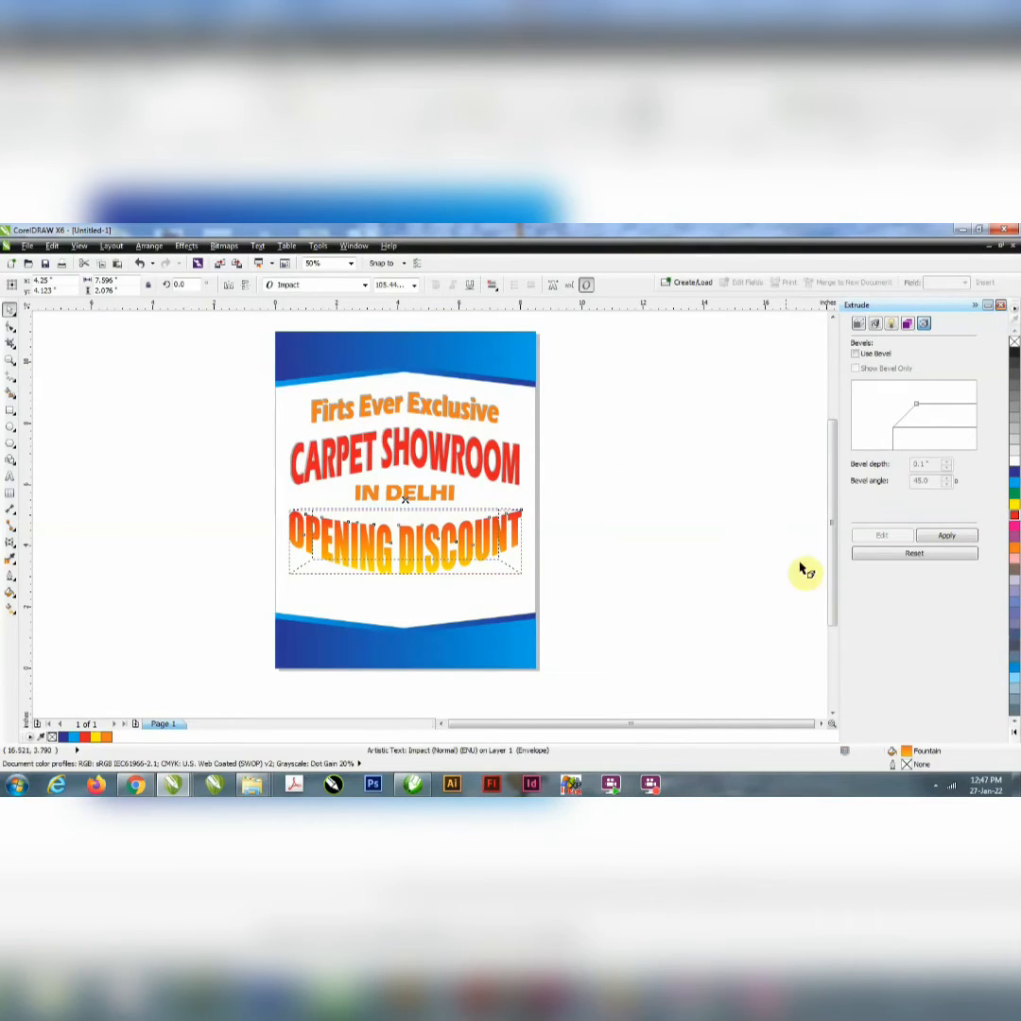
pyautogui.click(950, 537)
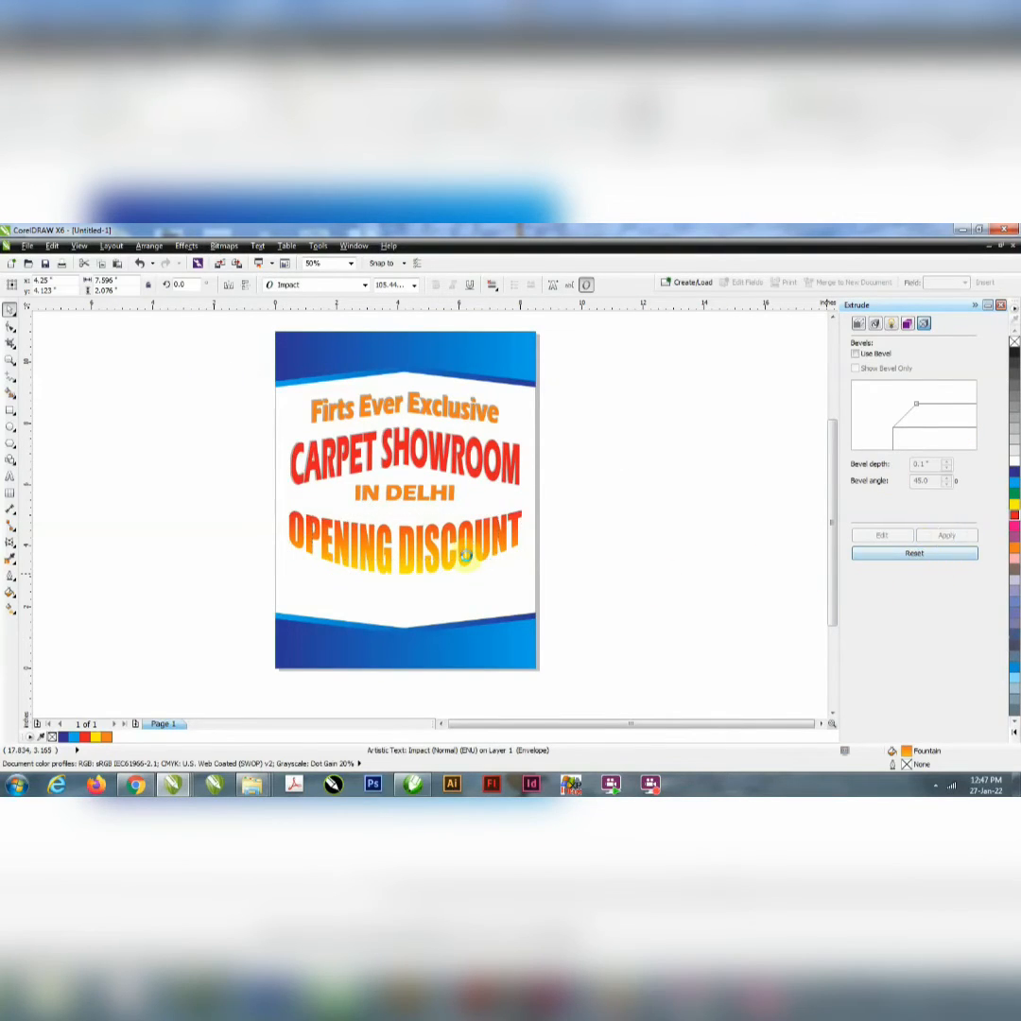
pyautogui.click(409, 533)
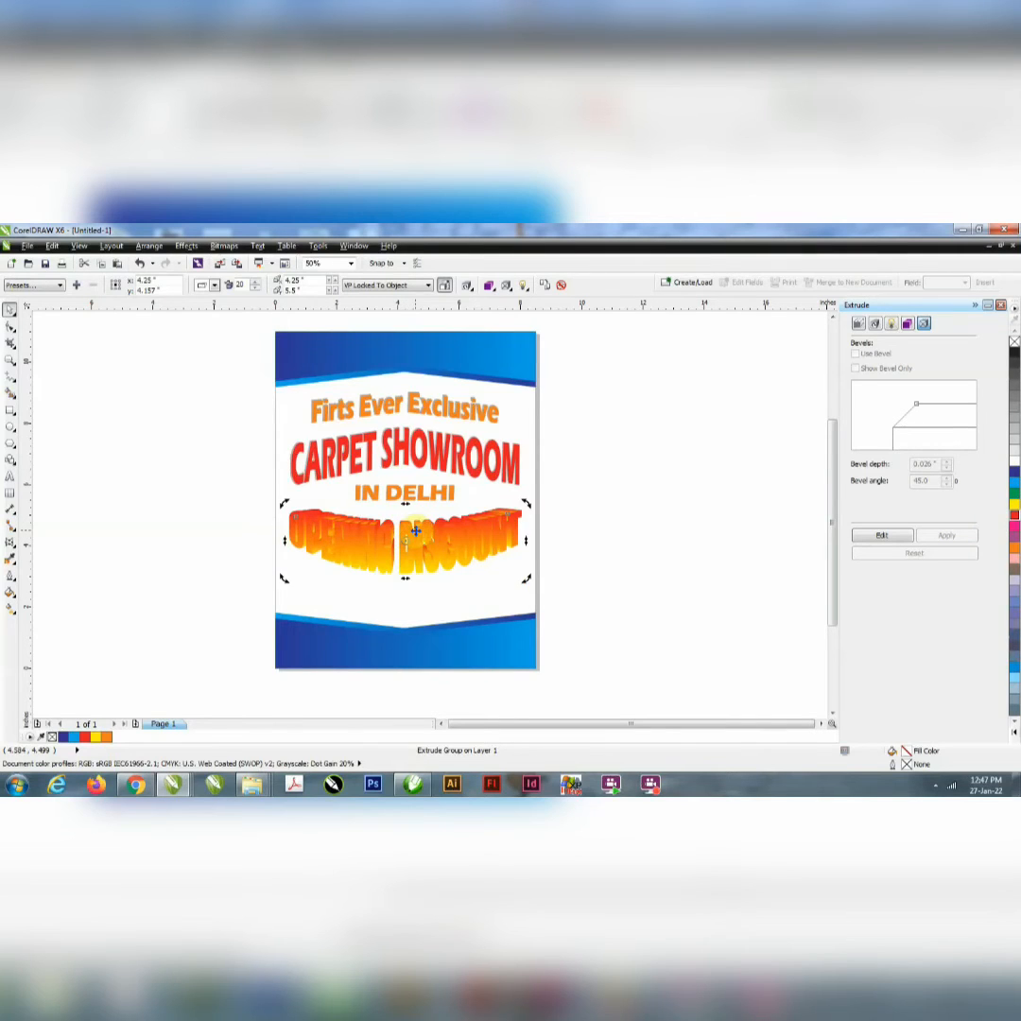
pyautogui.scroll(2, 415, 532)
pyautogui.scroll(-2, 415, 532)
pyautogui.click(418, 536)
pyautogui.rightClick(418, 533)
pyautogui.click(361, 527)
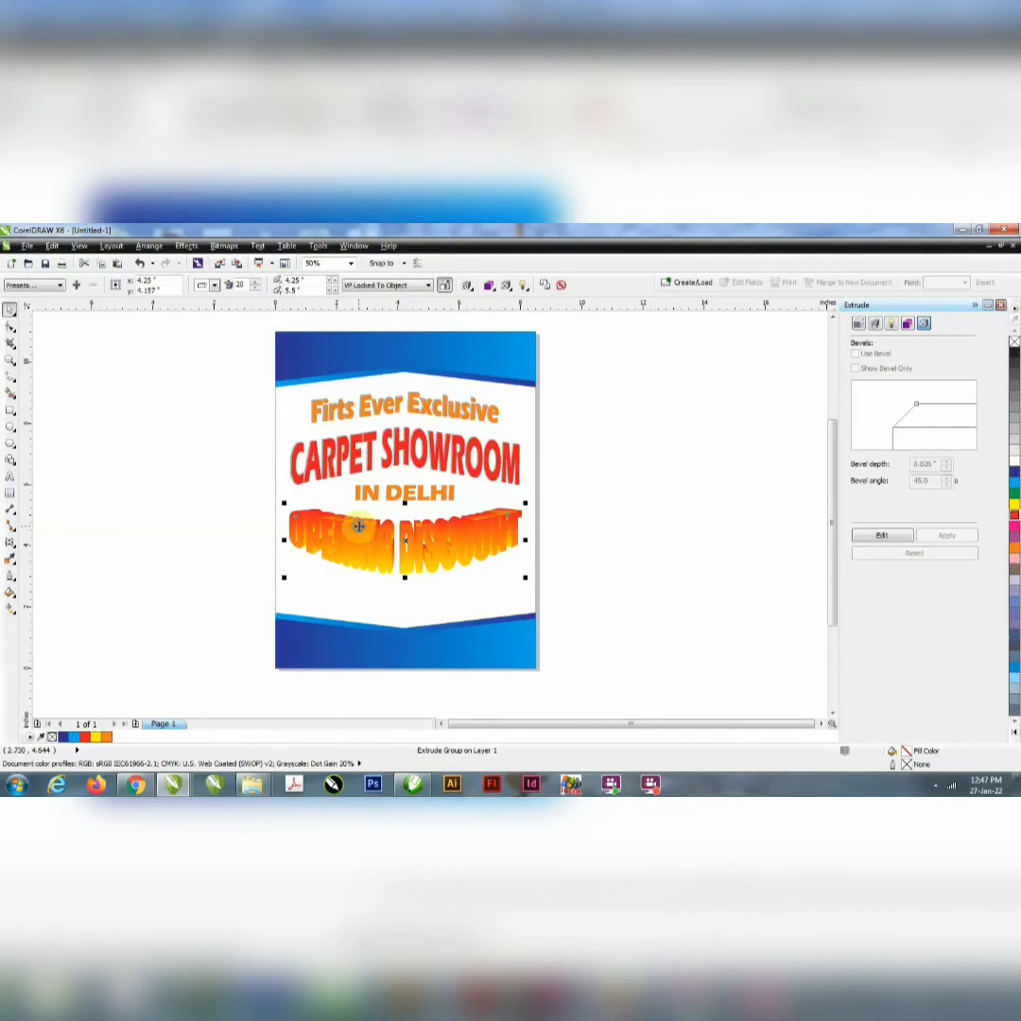
pyautogui.rightClick(359, 526)
pyautogui.click(206, 457)
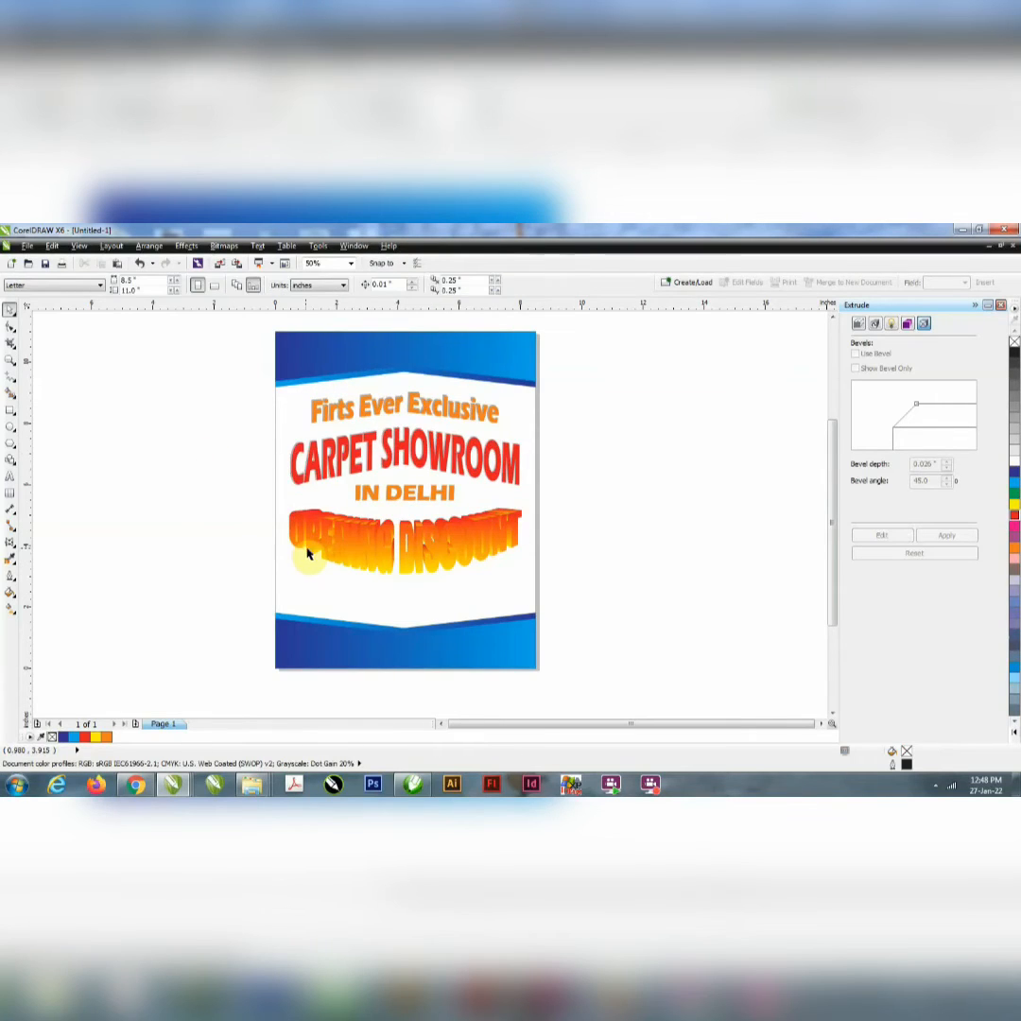
pyautogui.click(344, 538)
pyautogui.rightClick(345, 538)
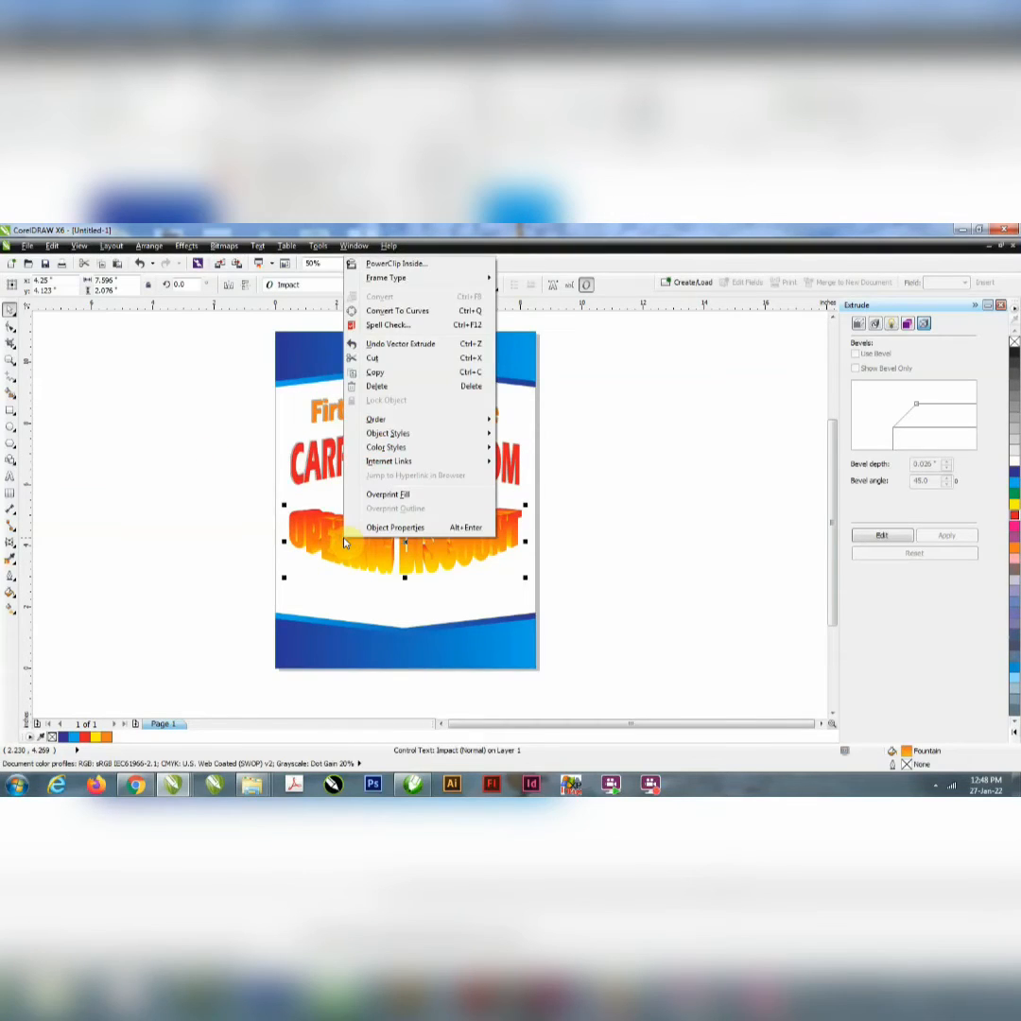
pyautogui.click(219, 525)
pyautogui.click(421, 556)
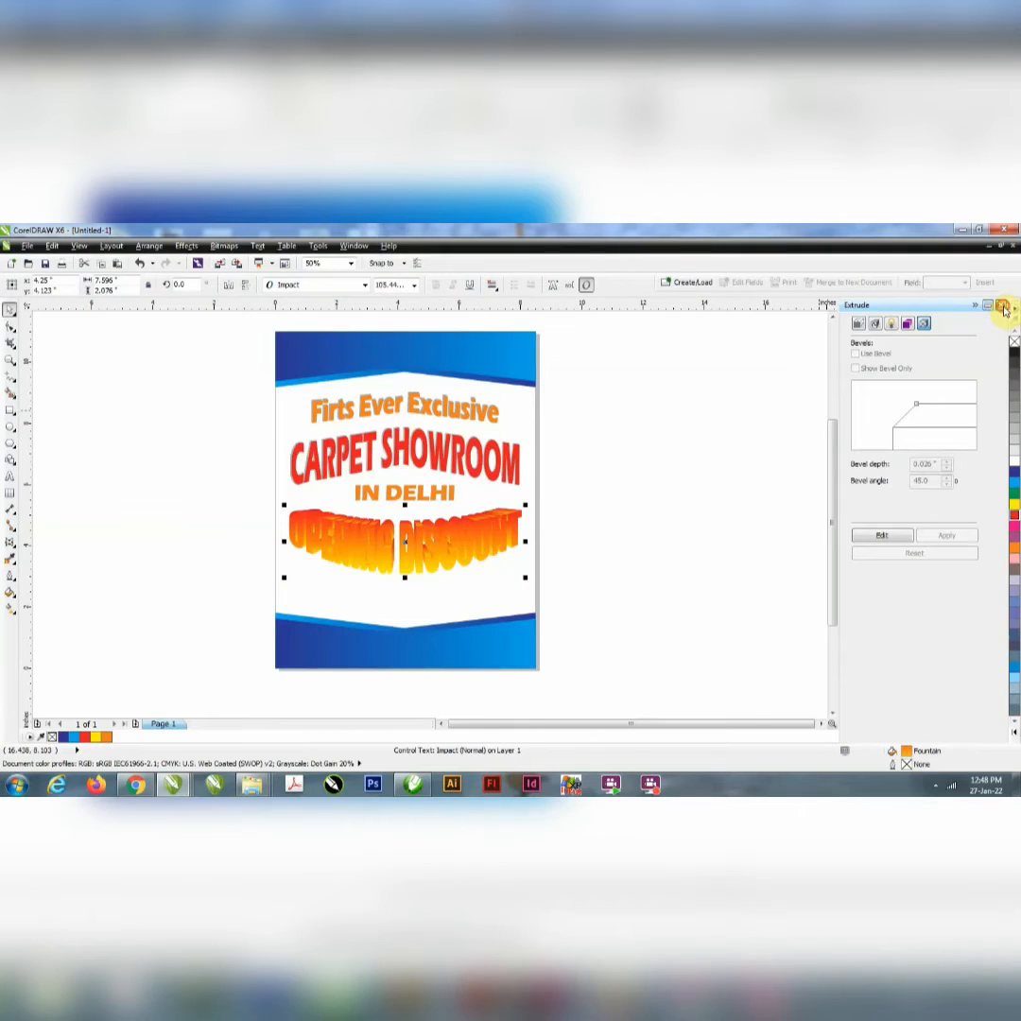
# Step: Close the Extrude docker and convert the extruded "OPENING DISCOUNT" control text to curves
pyautogui.click(1004, 309)
pyautogui.rightClick(518, 561)
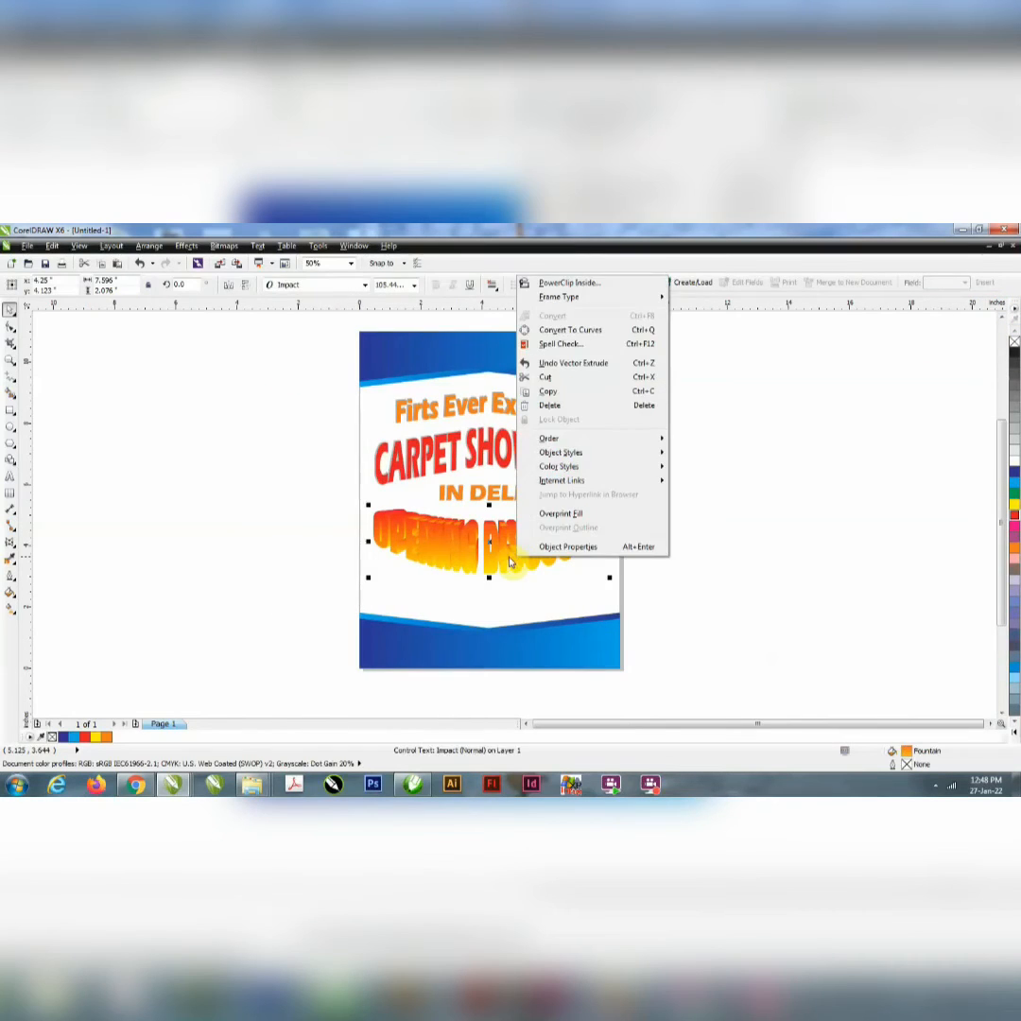
pyautogui.click(508, 557)
pyautogui.hotkey('ctrl', 'q')
pyautogui.rightClick(508, 558)
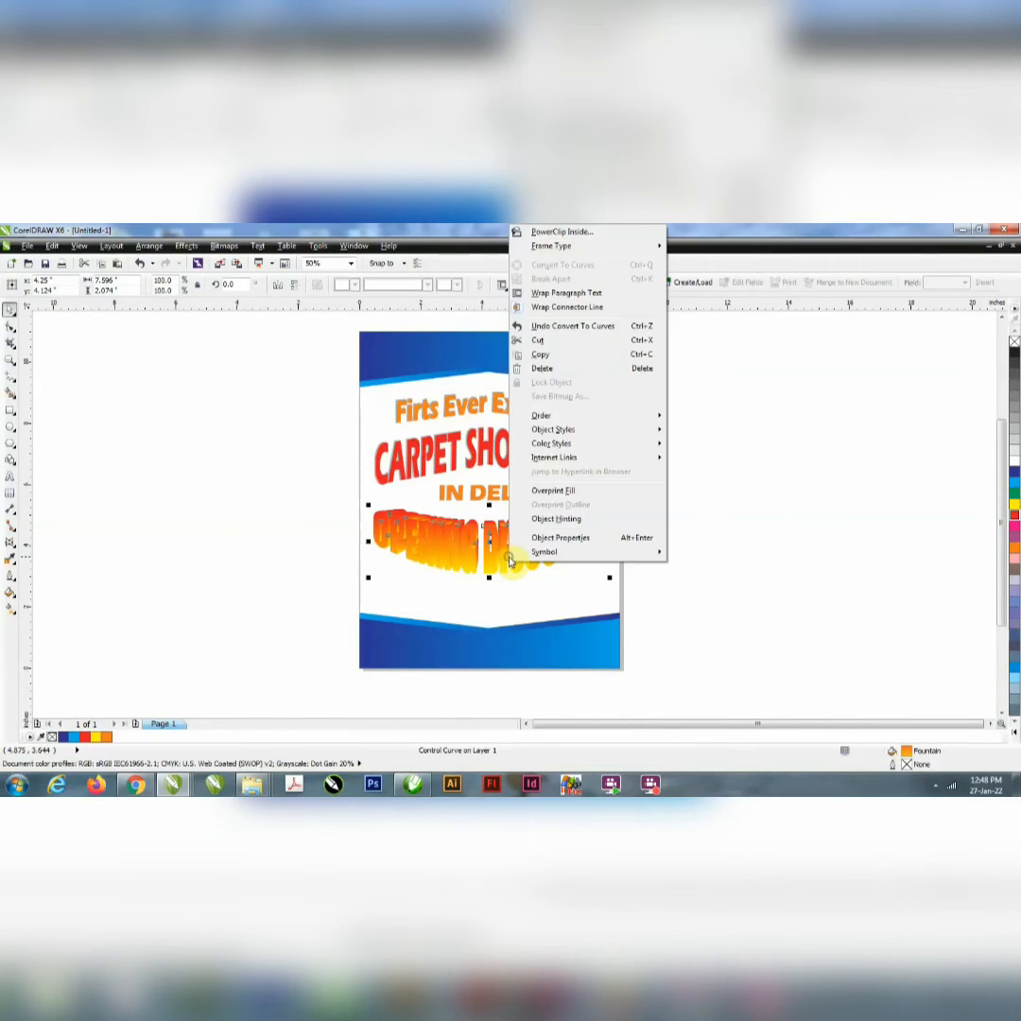
pyautogui.click(278, 603)
pyautogui.scroll(2, 493, 556)
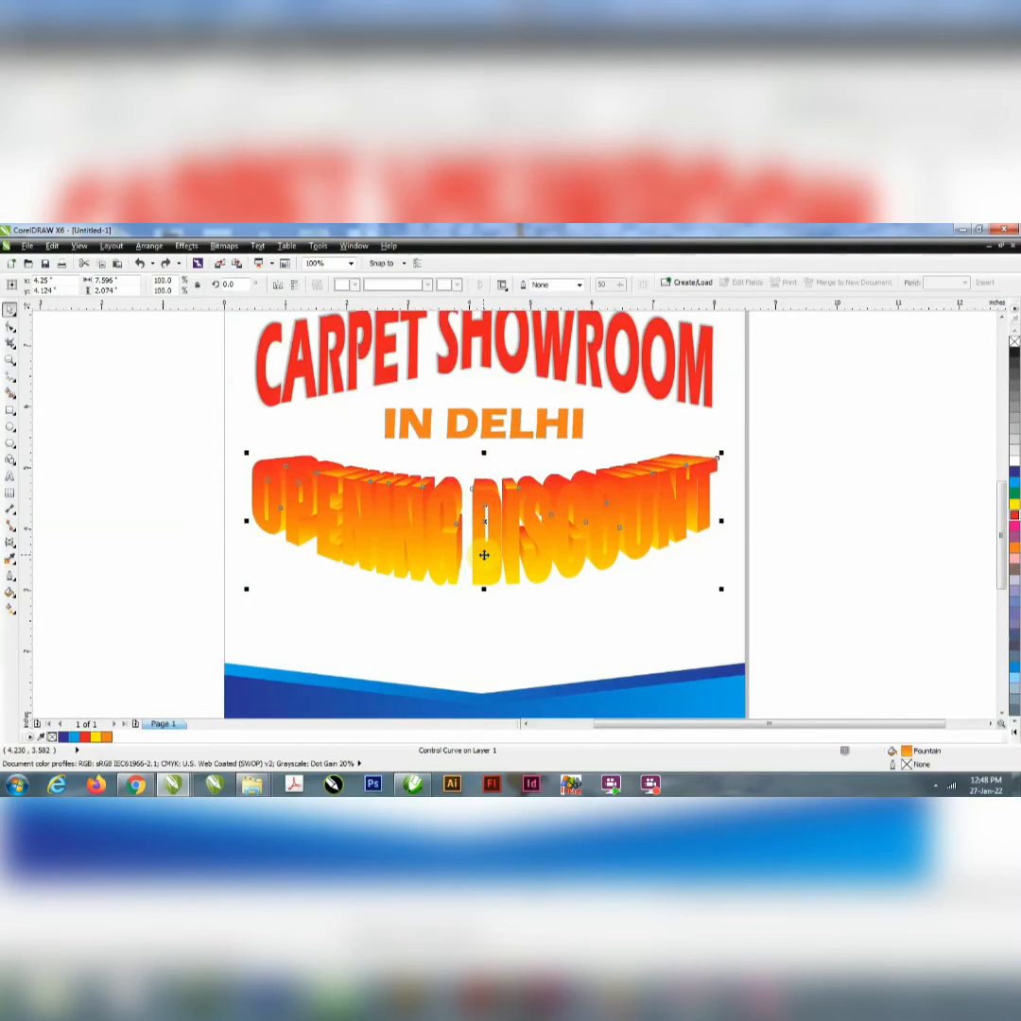
pyautogui.doubleClick(484, 555)
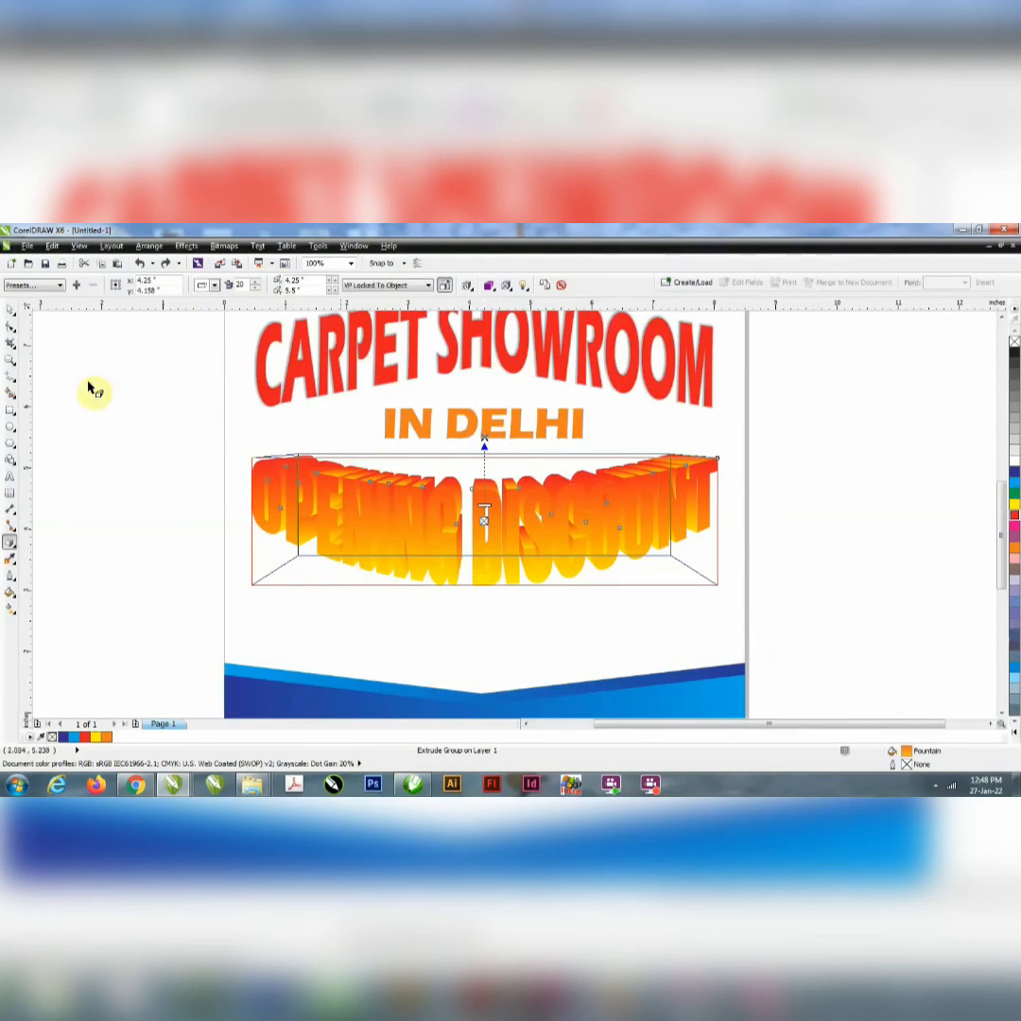
pyautogui.click(9, 314)
pyautogui.rightClick(239, 478)
pyautogui.click(473, 505)
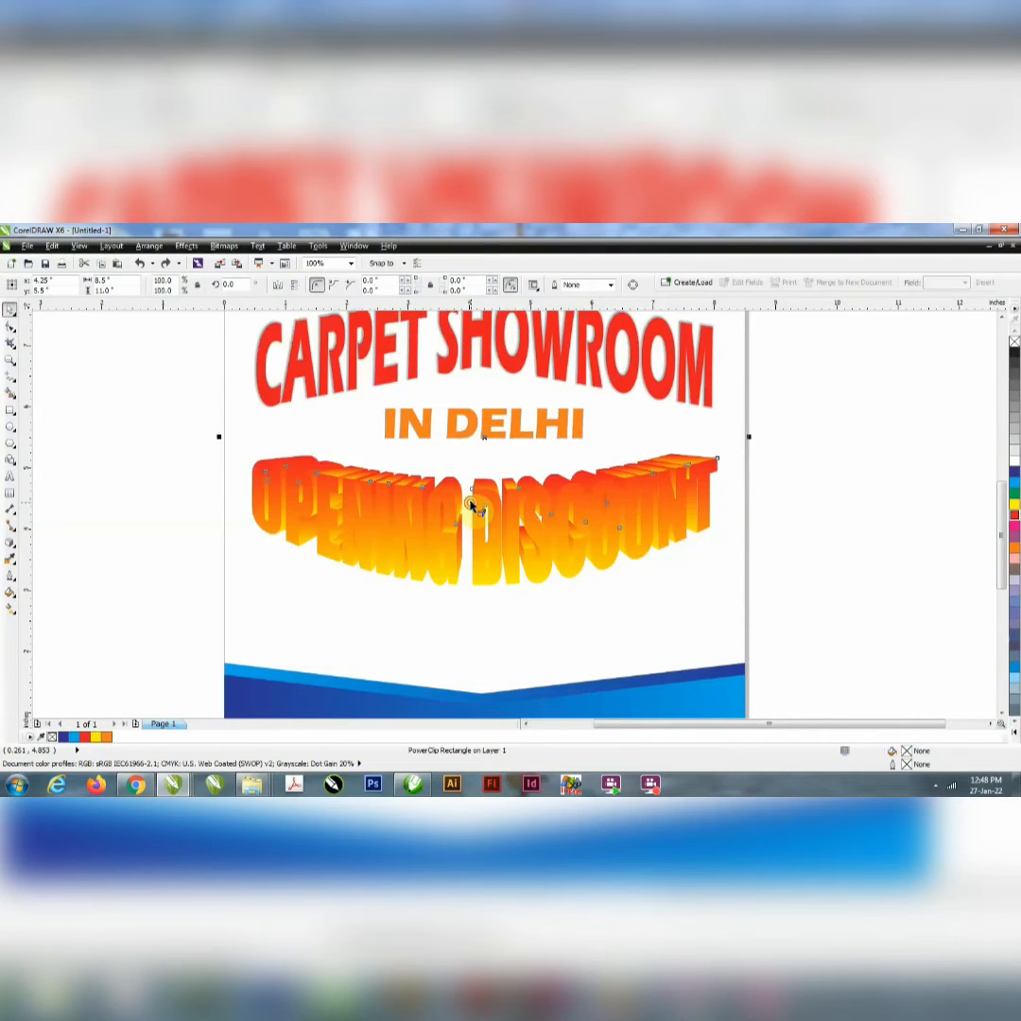
pyautogui.doubleClick(472, 504)
pyautogui.rightClick(472, 504)
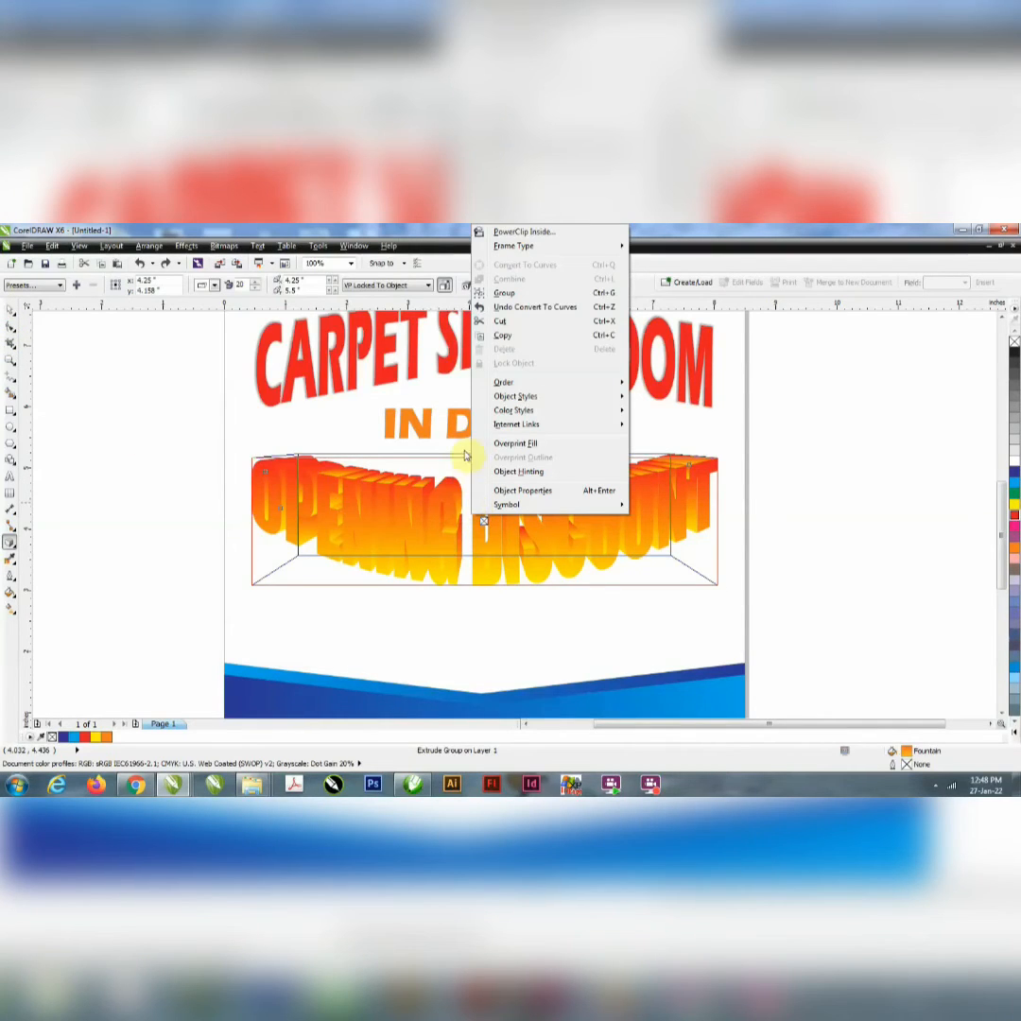
pyautogui.click(187, 400)
pyautogui.click(9, 314)
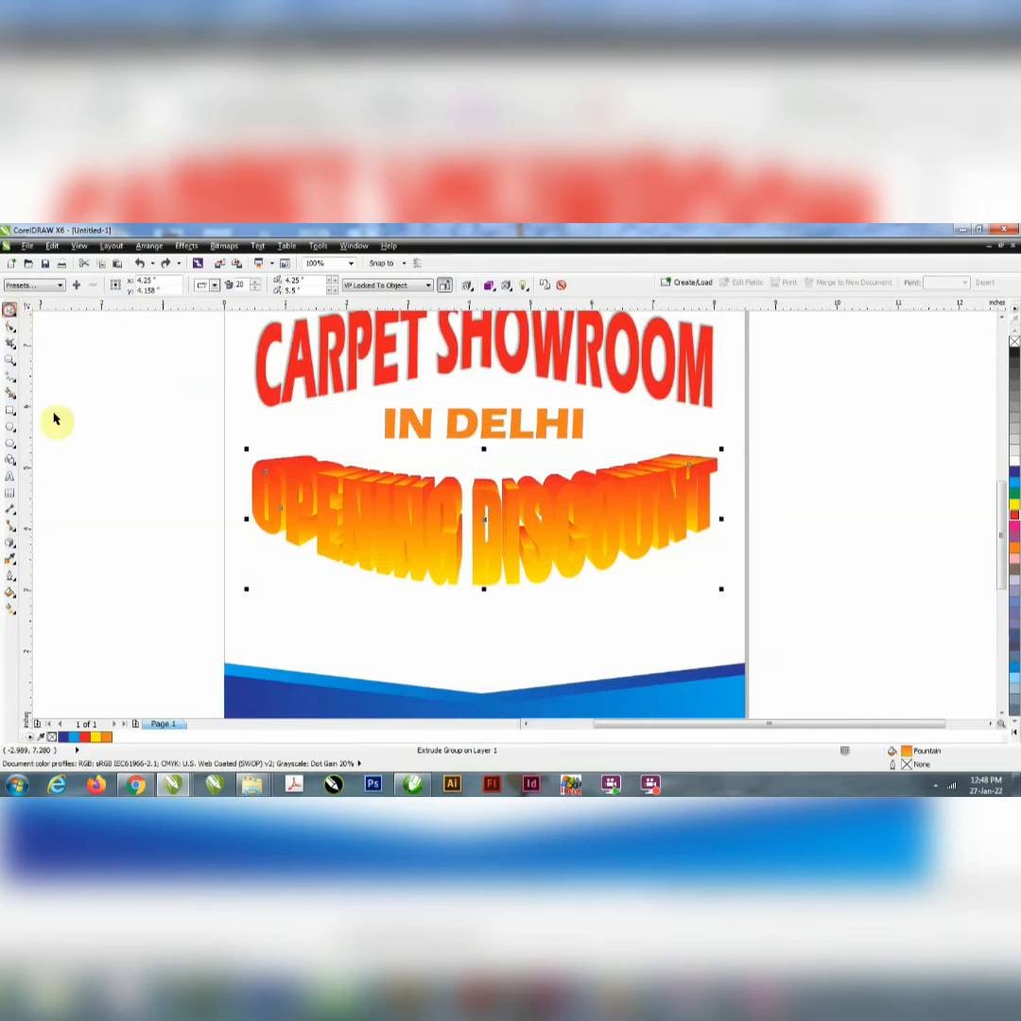
pyautogui.click(55, 419)
pyautogui.rightClick(308, 521)
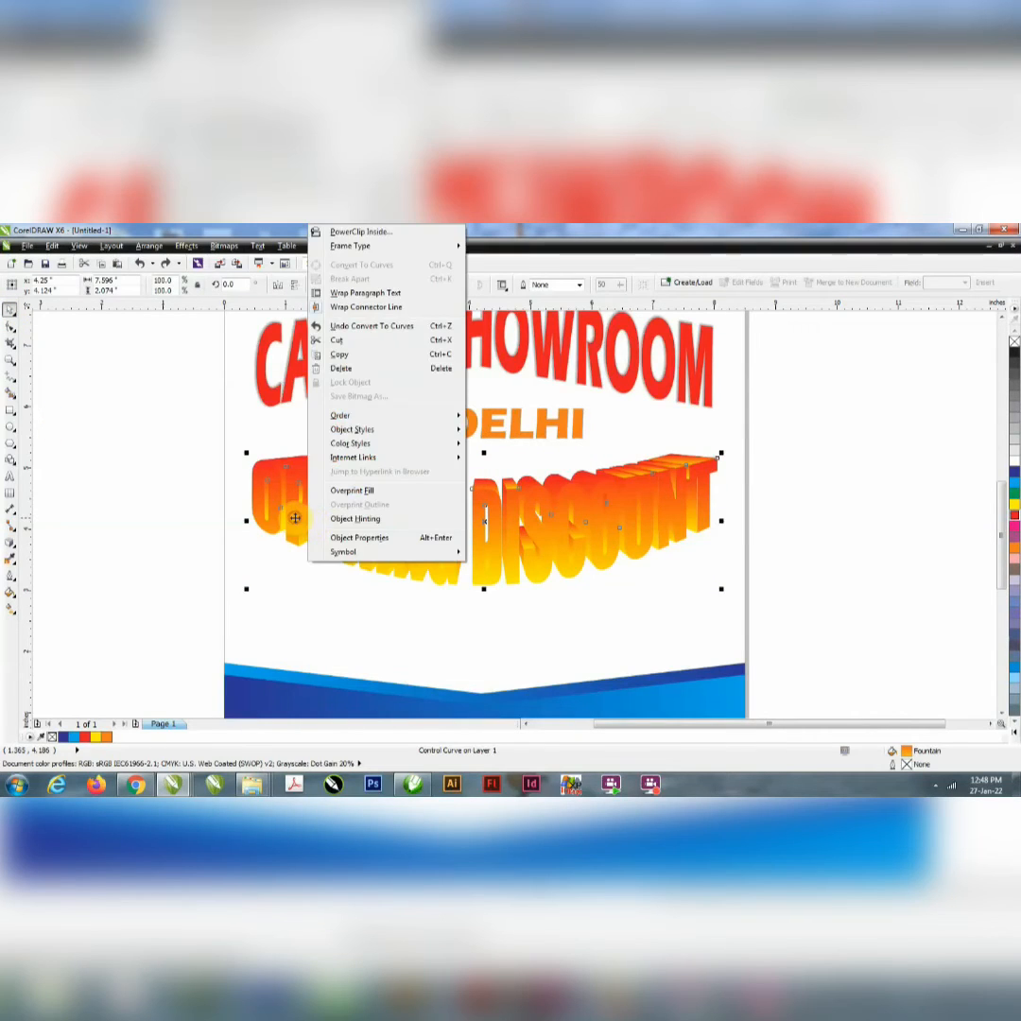
# Step: Break the extrude group of the curved "OPENING DISCOUNT" text apart into its front letters and extruded sides
pyautogui.click(295, 518)
pyautogui.rightClick(295, 520)
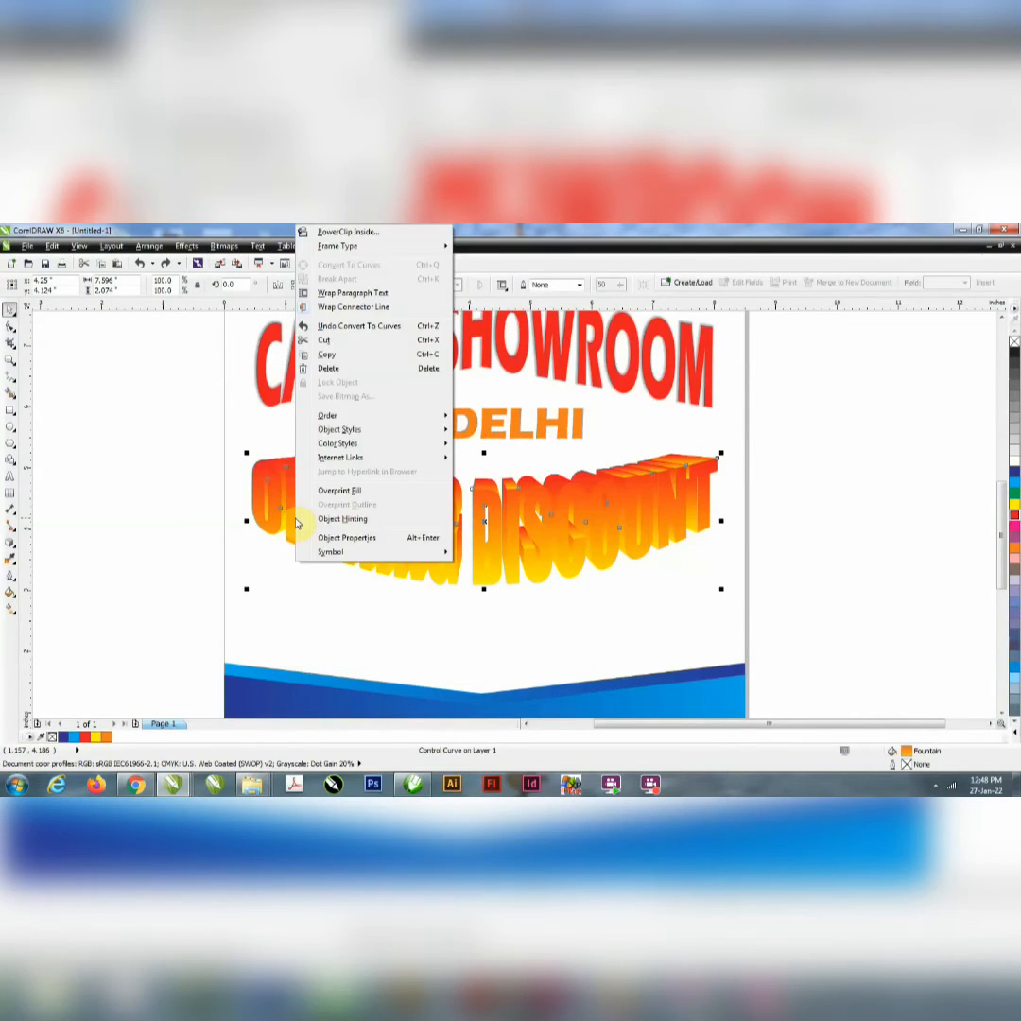
pyautogui.click(174, 496)
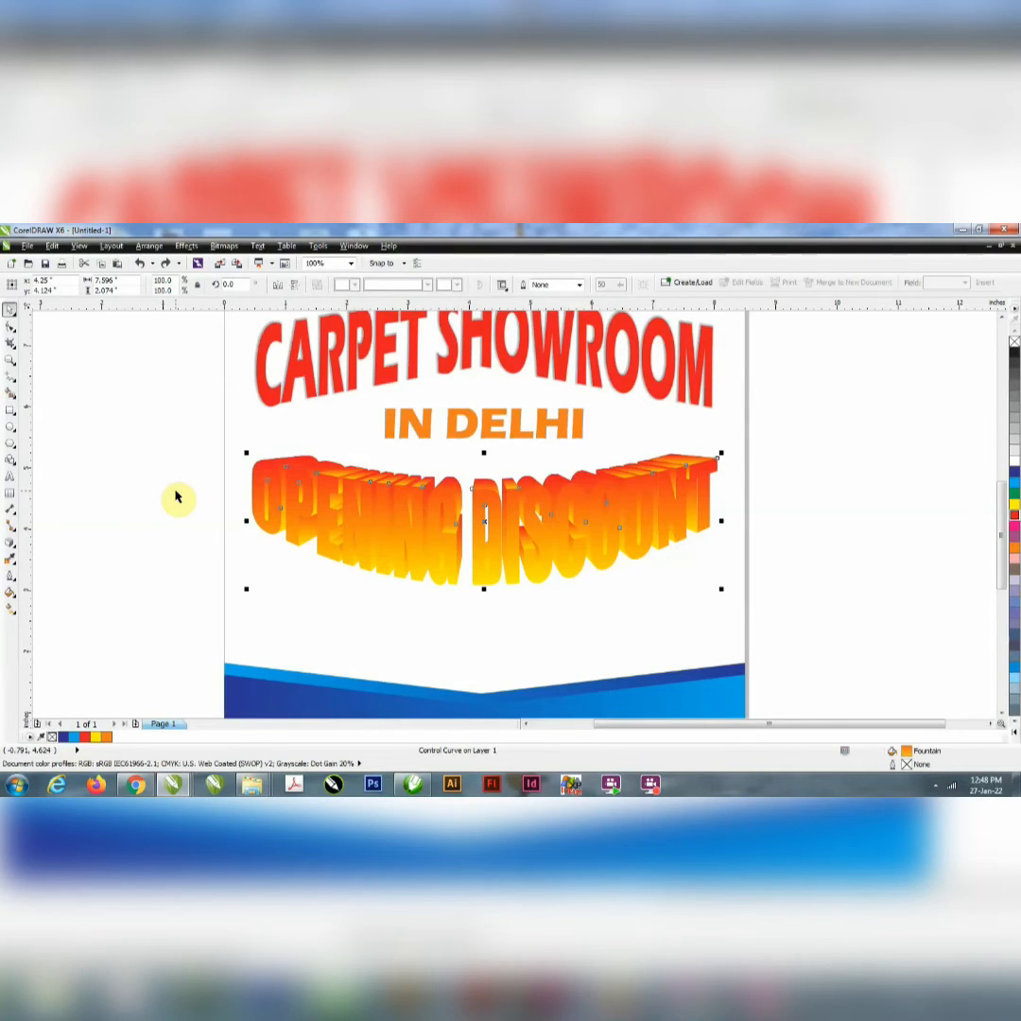
pyautogui.rightClick(411, 495)
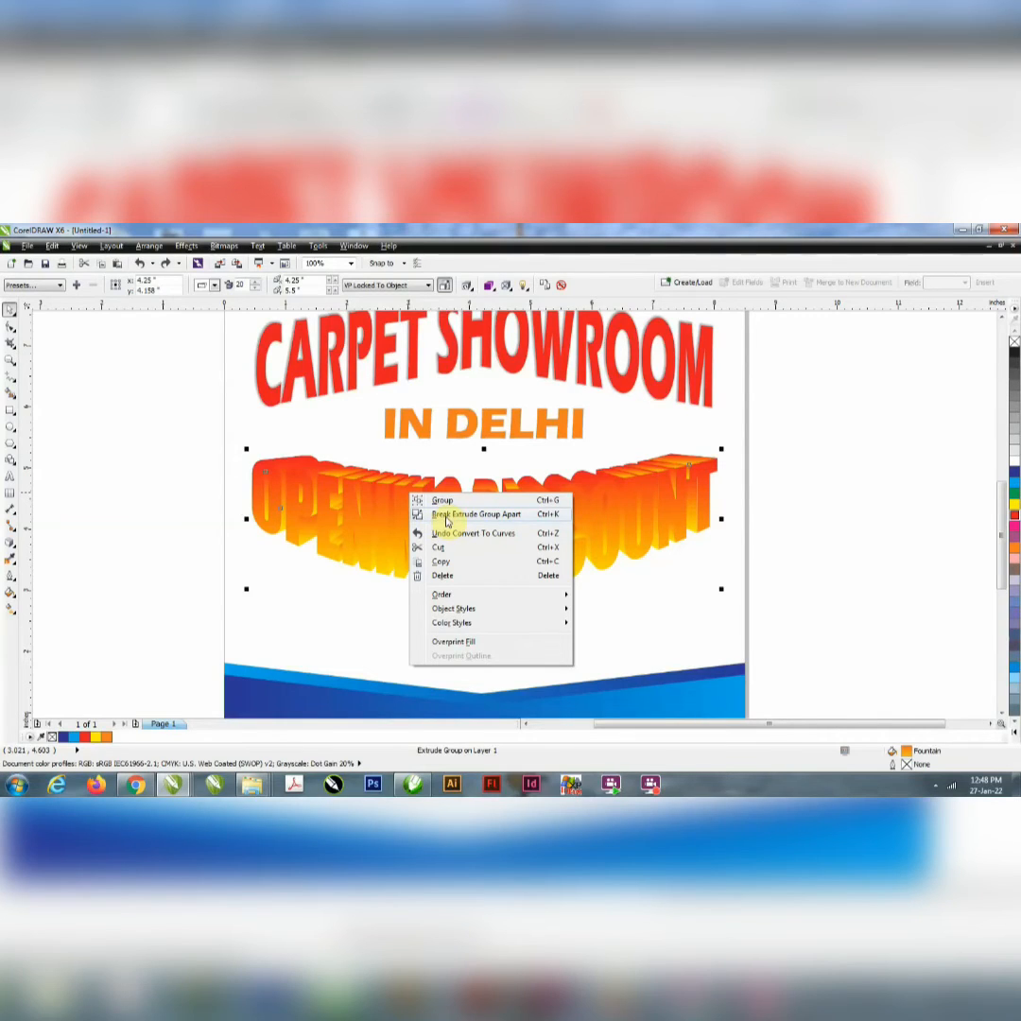
pyautogui.click(446, 519)
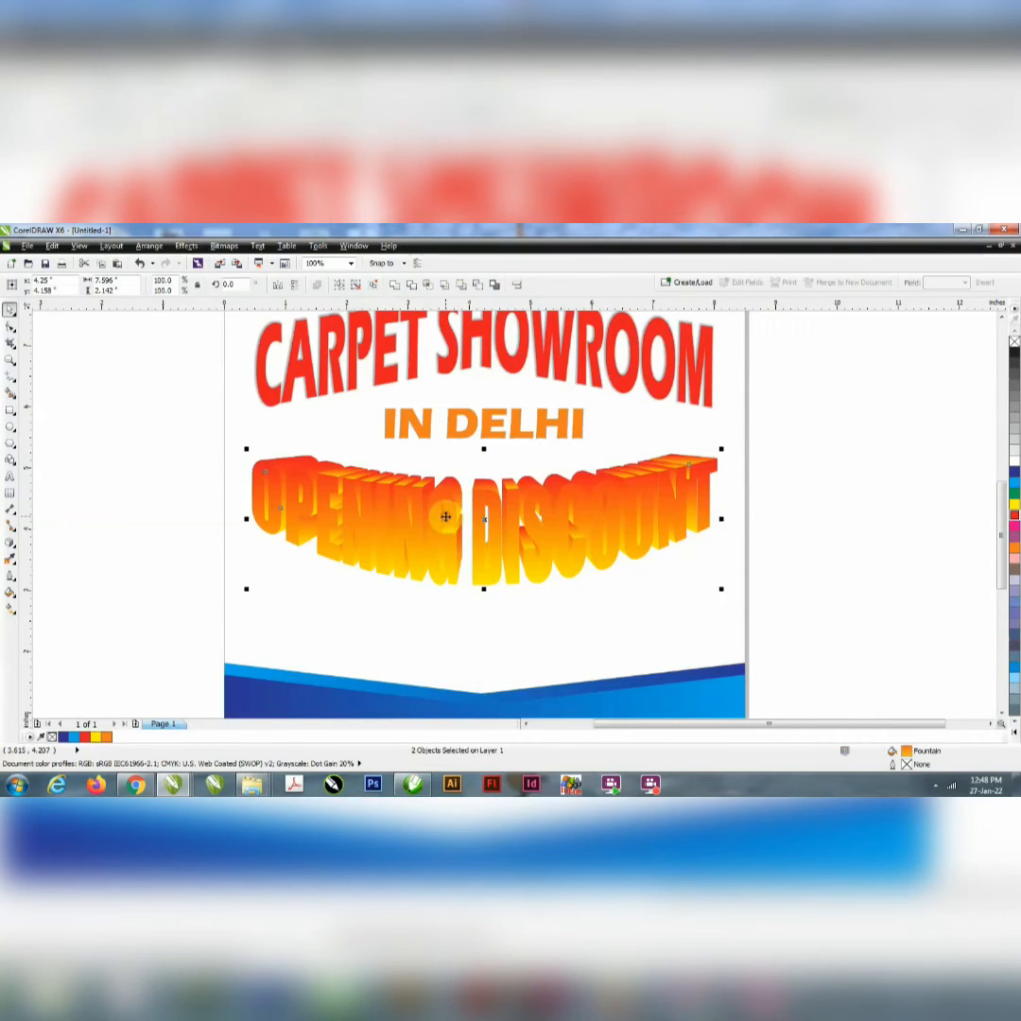
pyautogui.moveTo(491, 501); pyautogui.dragTo(481, 502)
pyautogui.hotkey('ctrl', 'z')
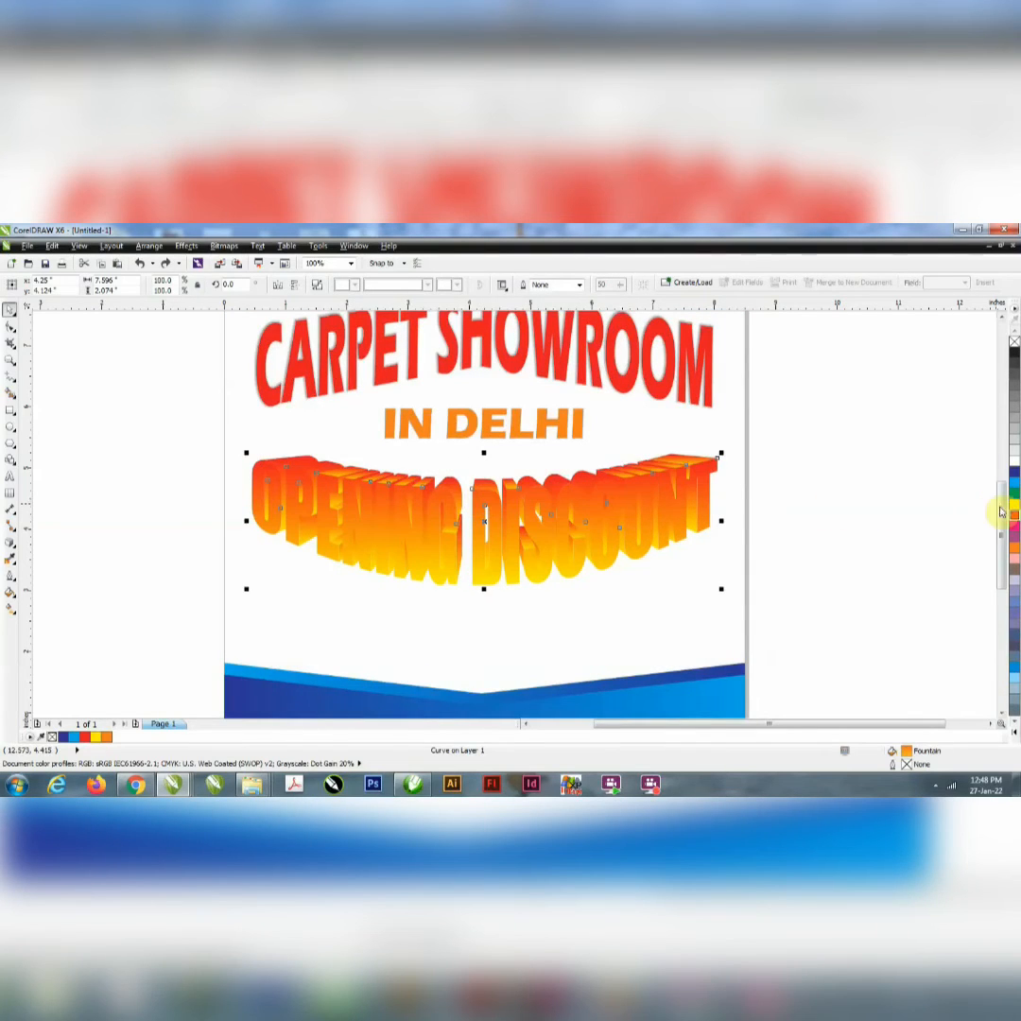
# Step: Fill the front letters of "OPENING DISCOUNT" with deep yellow (C0 M20 Y100 K0)
pyautogui.click(1015, 473)
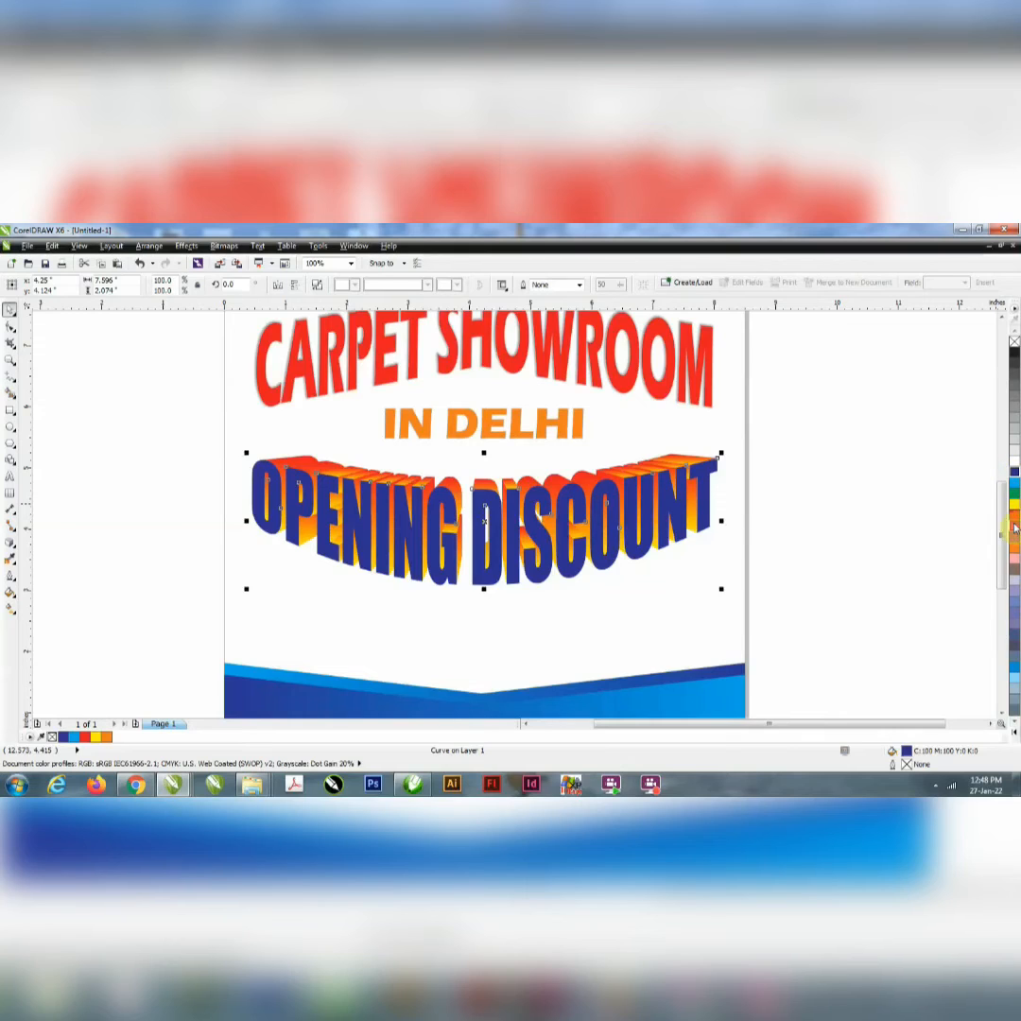
pyautogui.click(1014, 505)
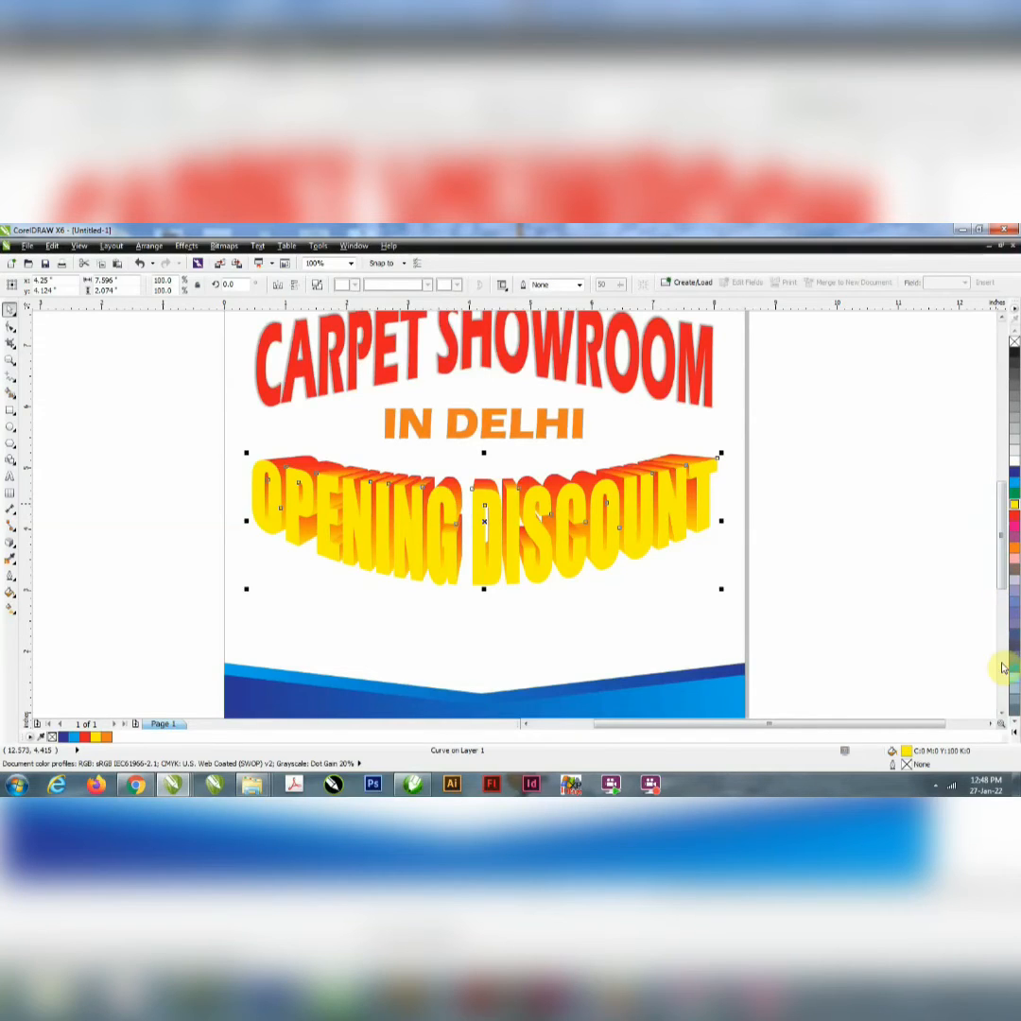
pyautogui.click(1015, 735)
pyautogui.click(998, 608)
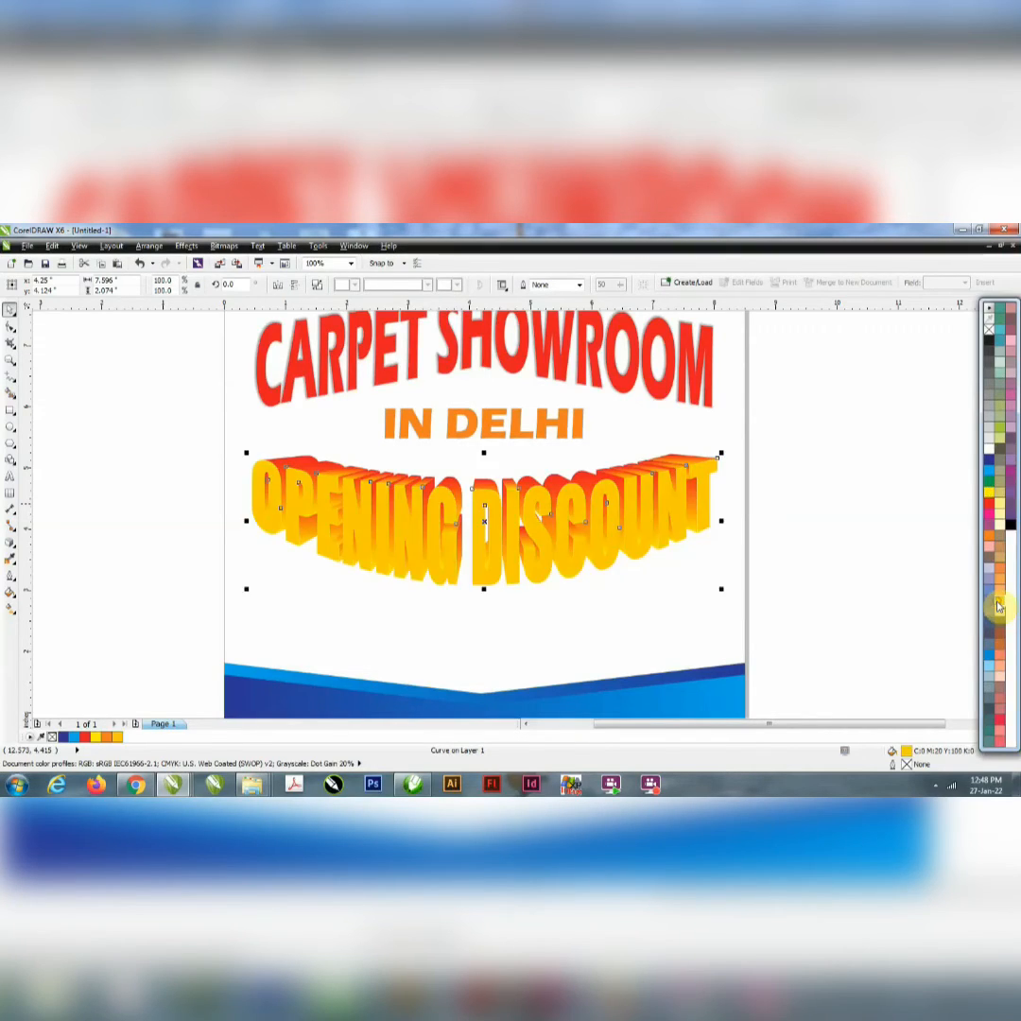
# Step: Give the front letters of "OPENING DISCOUNT" a black outline 2.0 pt wide
pyautogui.rightClick(992, 342)
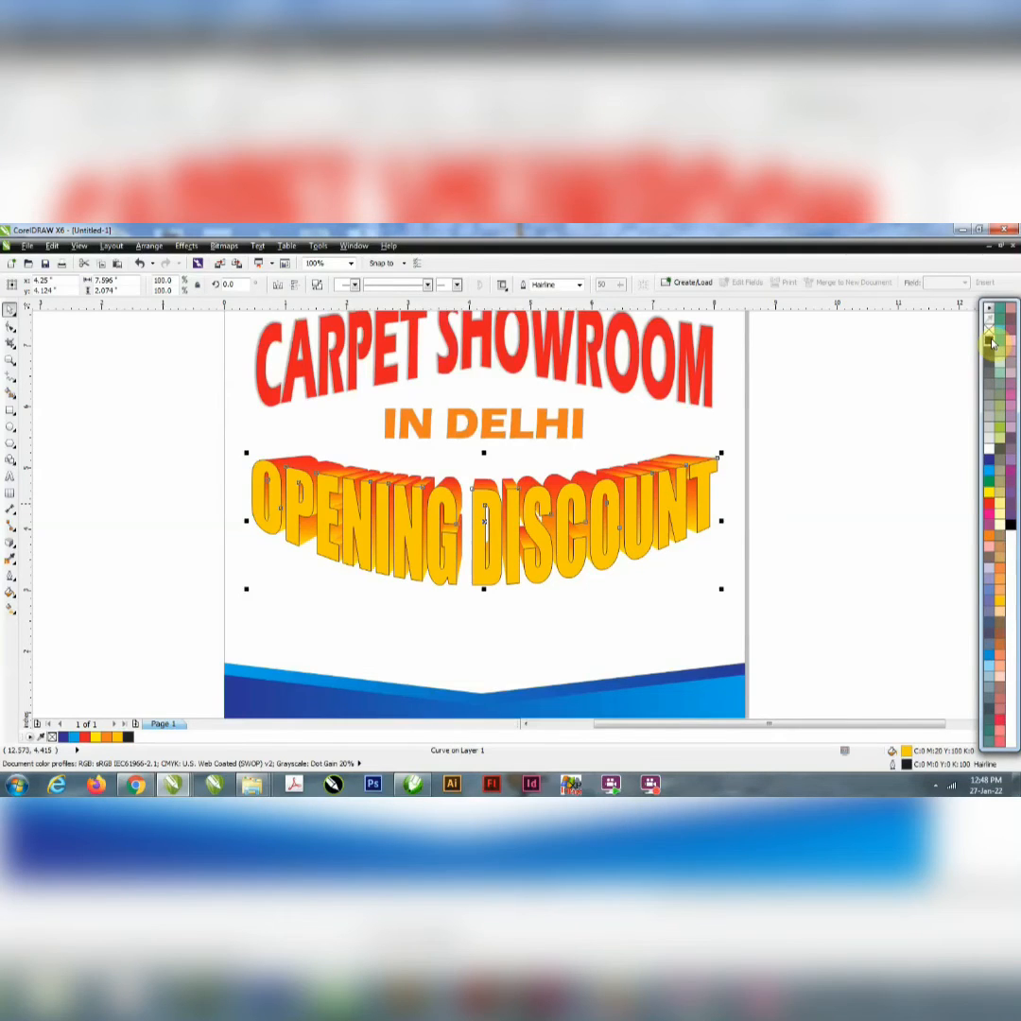
pyautogui.click(581, 285)
pyautogui.press('Return')
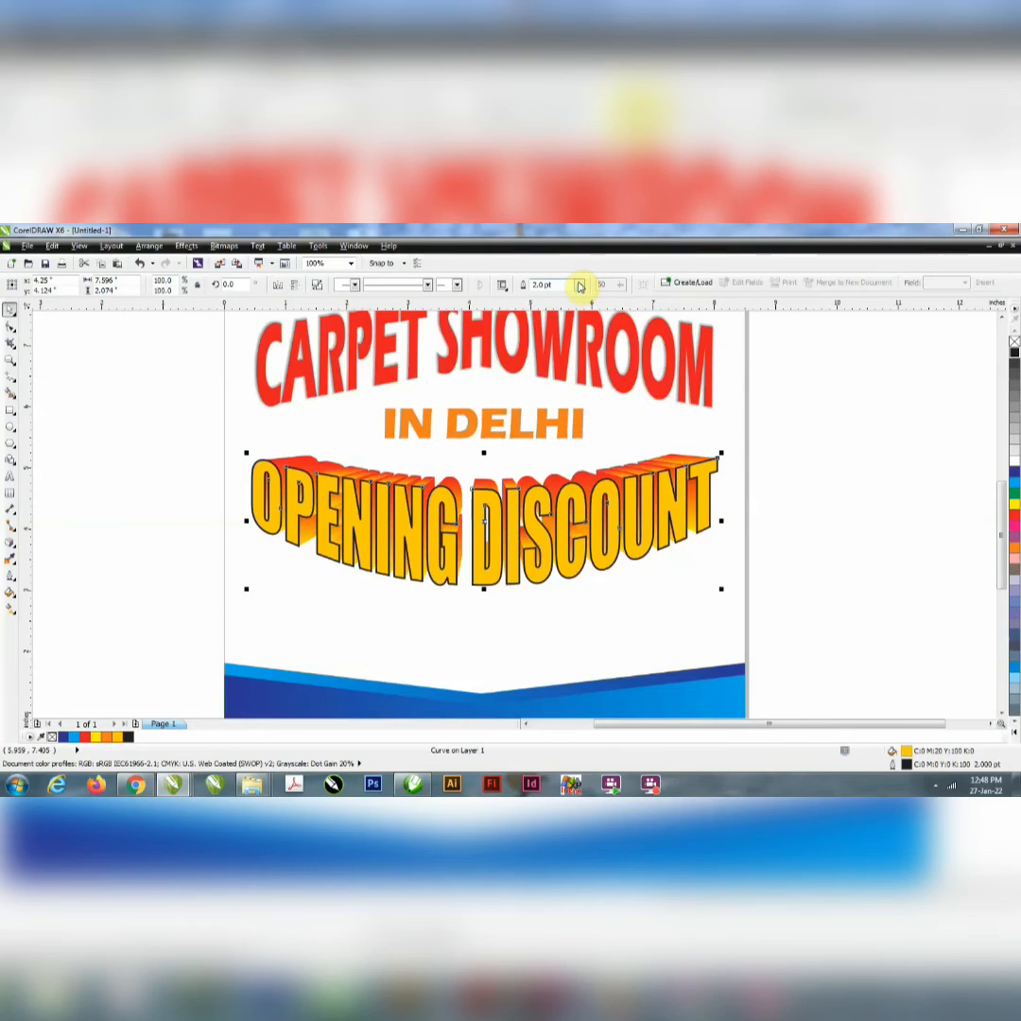
pyautogui.click(859, 488)
pyautogui.scroll(-1, 388, 423)
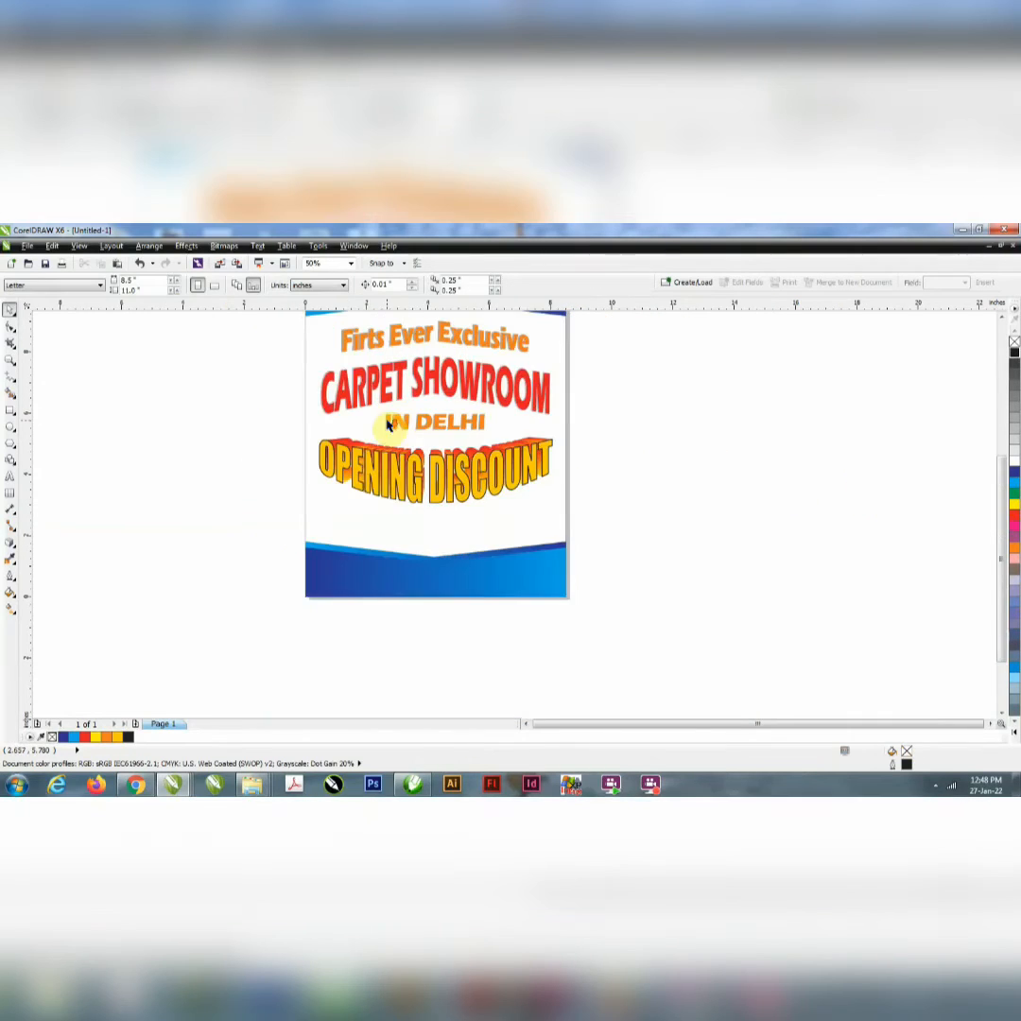
# Step: Duplicate the "IN DELHI" text below "OPENING DISCOUNT" and change the copy's wording to "UPTO30%"
pyautogui.scroll(1, 395, 505)
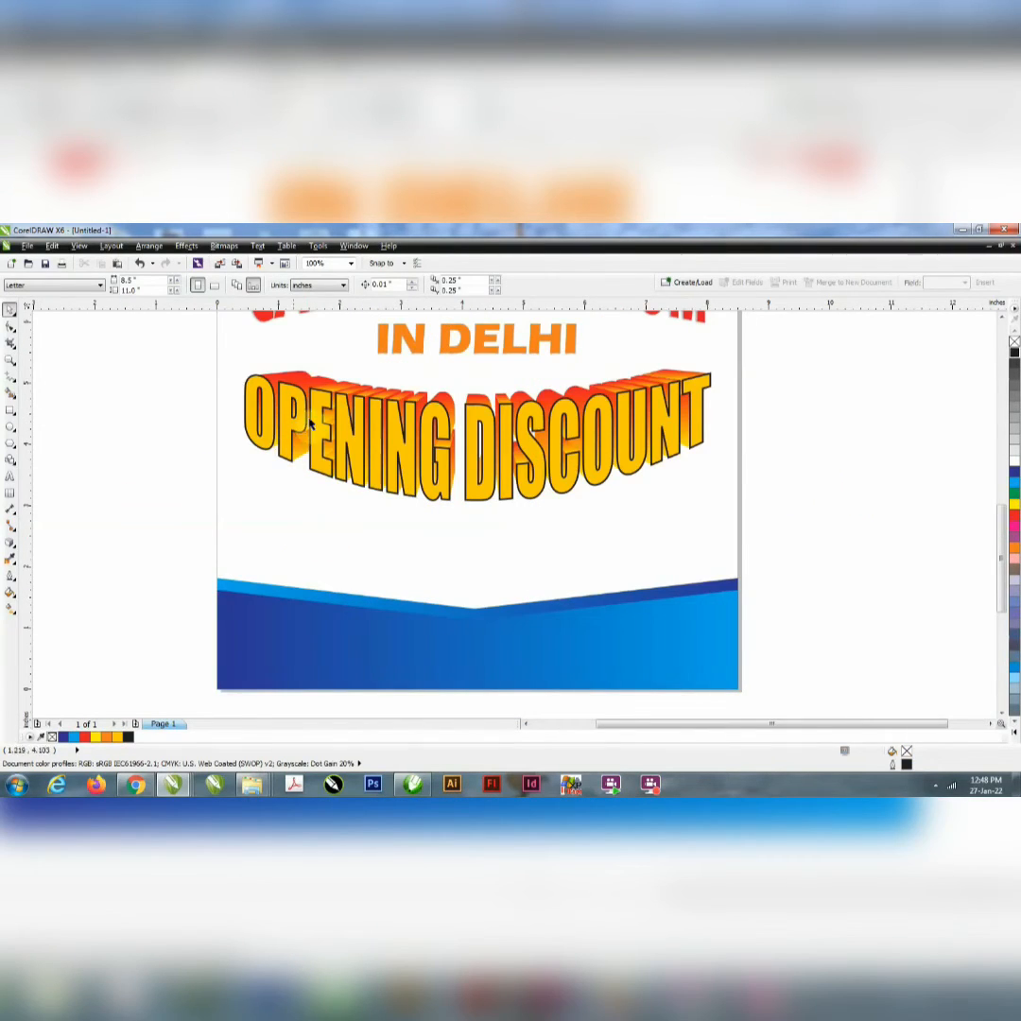
pyautogui.click(404, 342)
pyautogui.moveTo(404, 339); pyautogui.dragTo(404, 548)
pyautogui.doubleClick(397, 548)
pyautogui.hotkey('ctrl', 'a')
pyautogui.write('30')
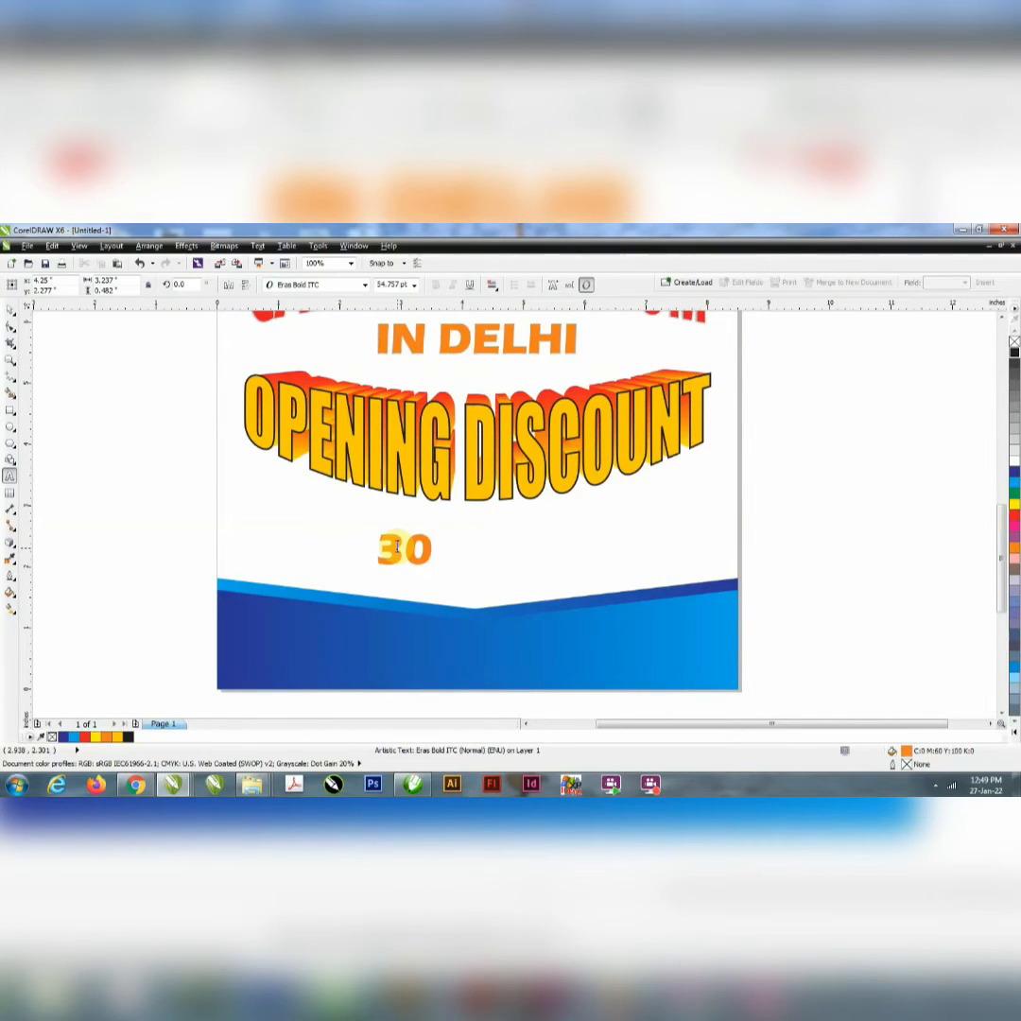
pyautogui.write('%')
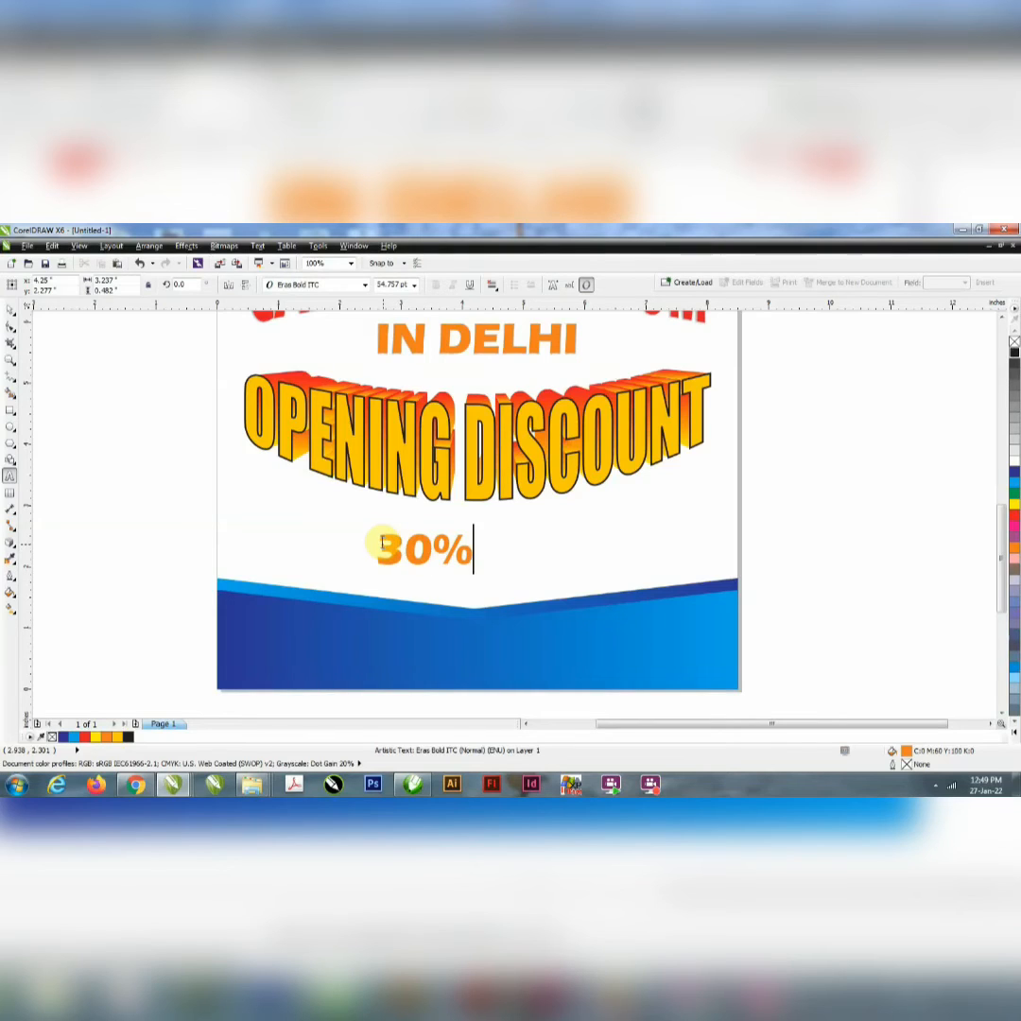
pyautogui.click(382, 542)
pyautogui.write('UPTO')
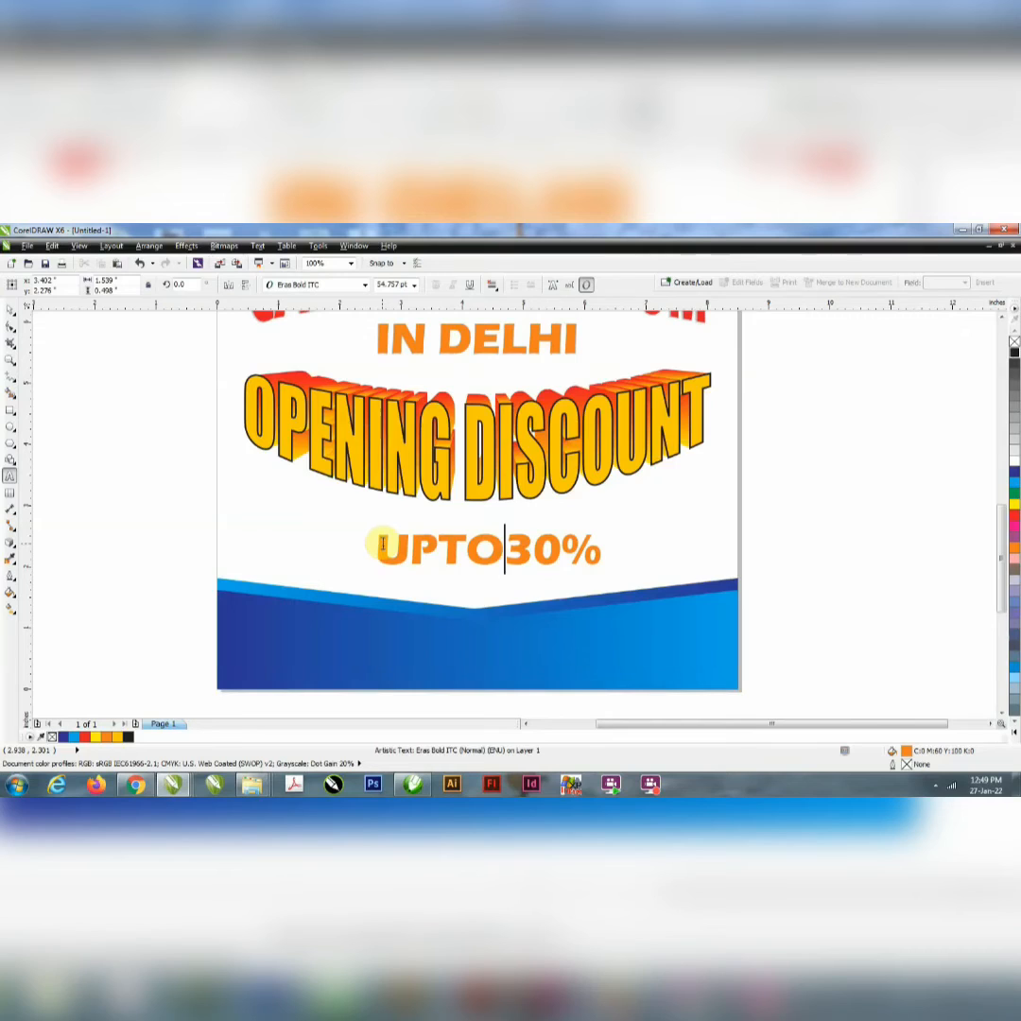
# Step: Set the "UPTO30%" text in the Impact font and enlarge only the "30%" part to 100 pt
pyautogui.click(11, 308)
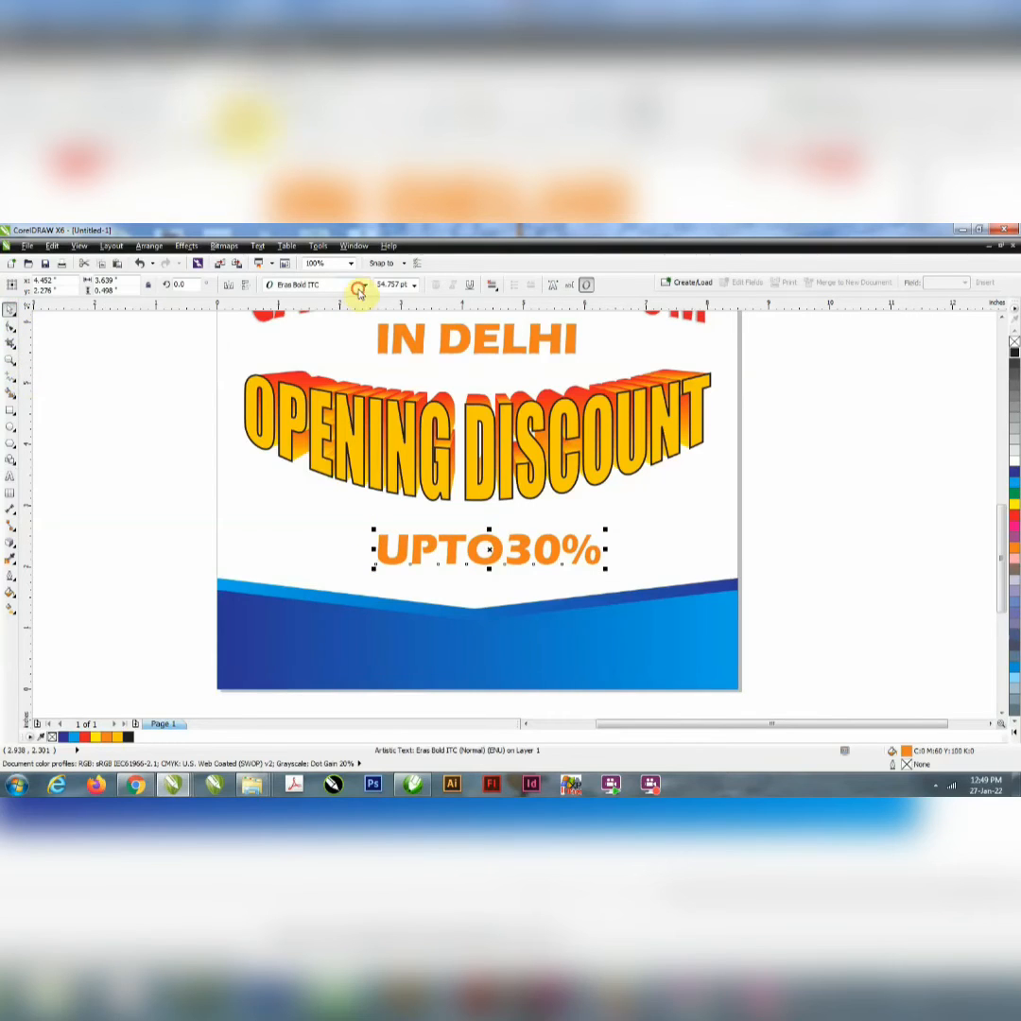
pyautogui.click(364, 285)
pyautogui.click(349, 313)
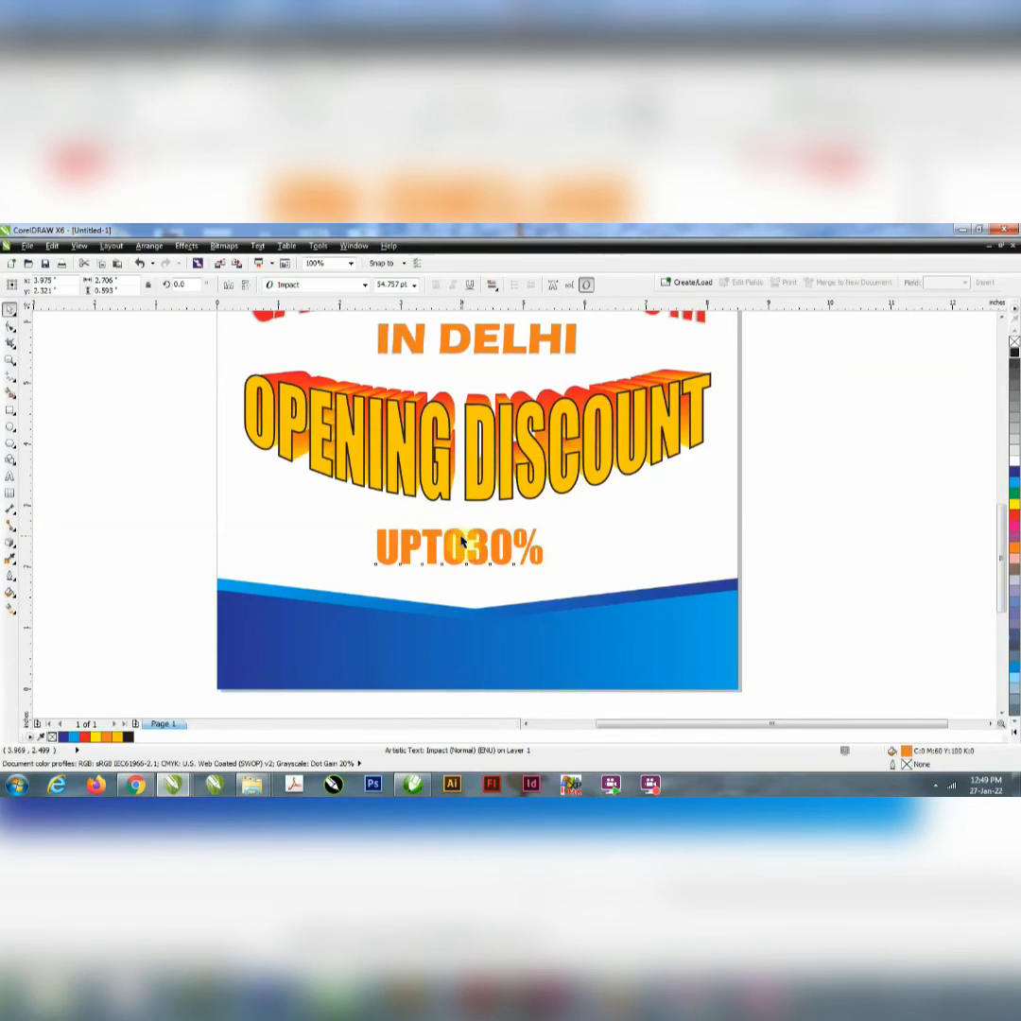
pyautogui.moveTo(462, 539); pyautogui.dragTo(627, 547)
pyautogui.click(413, 285)
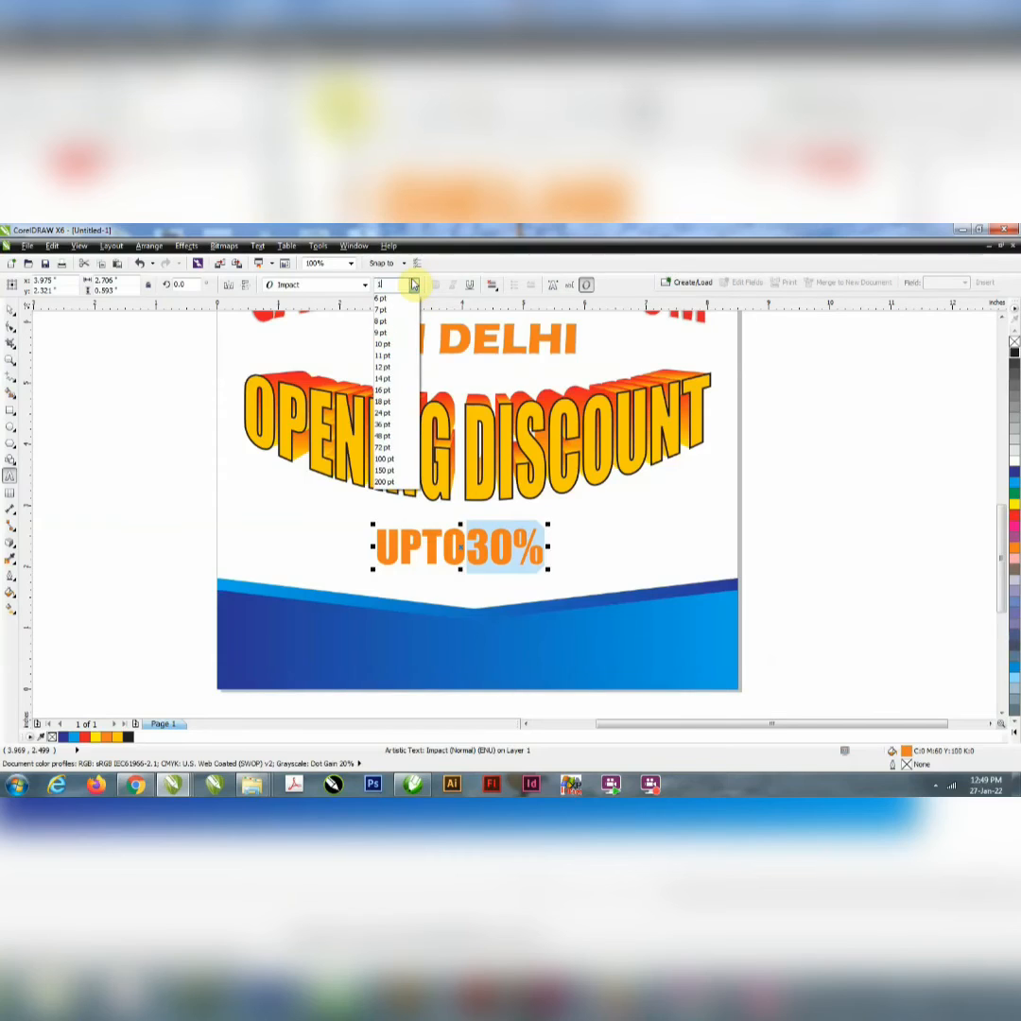
pyautogui.write('100')
pyautogui.press('Return')
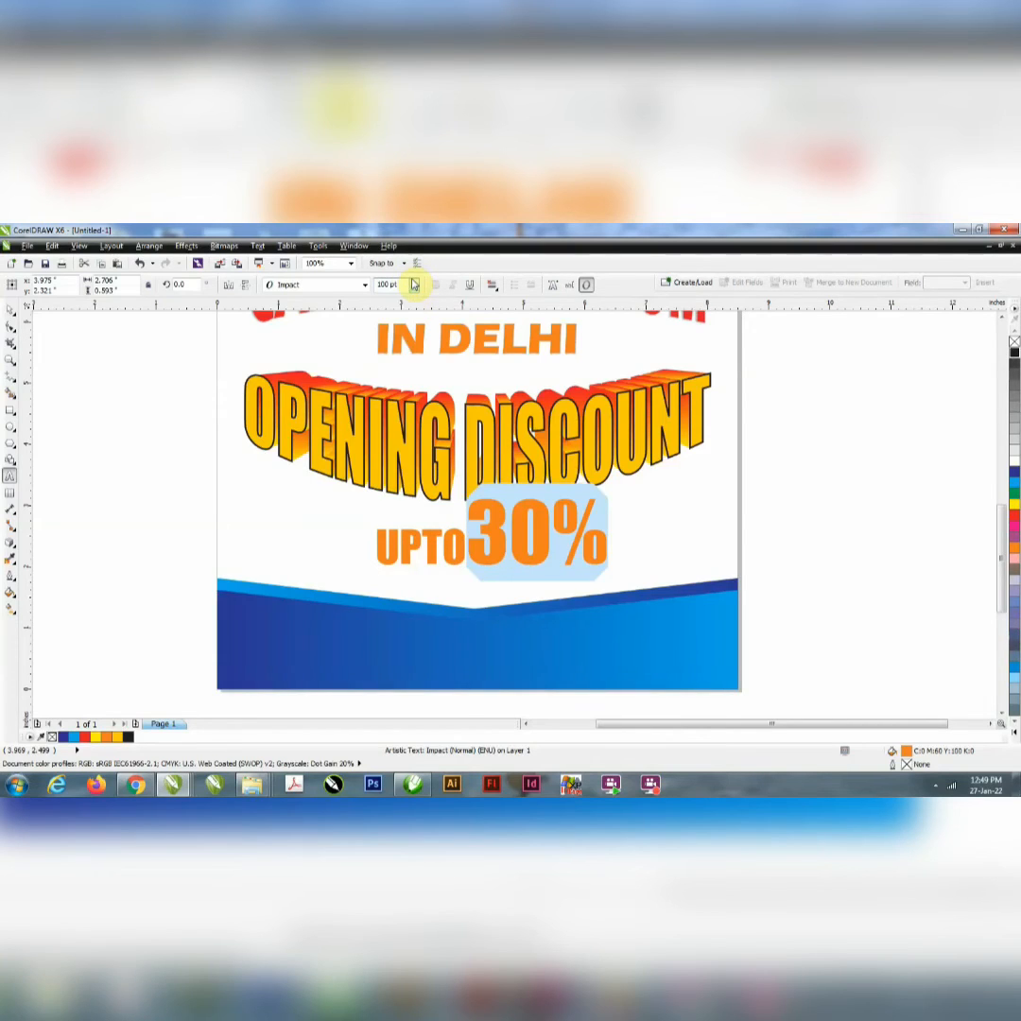
# Step: Scale the "UPTO30%" text down to about 3.15 in wide and centre it horizontally on the page between headline and blue band
pyautogui.click(8, 311)
pyautogui.moveTo(613, 491); pyautogui.dragTo(577, 506)
pyautogui.click(620, 526)
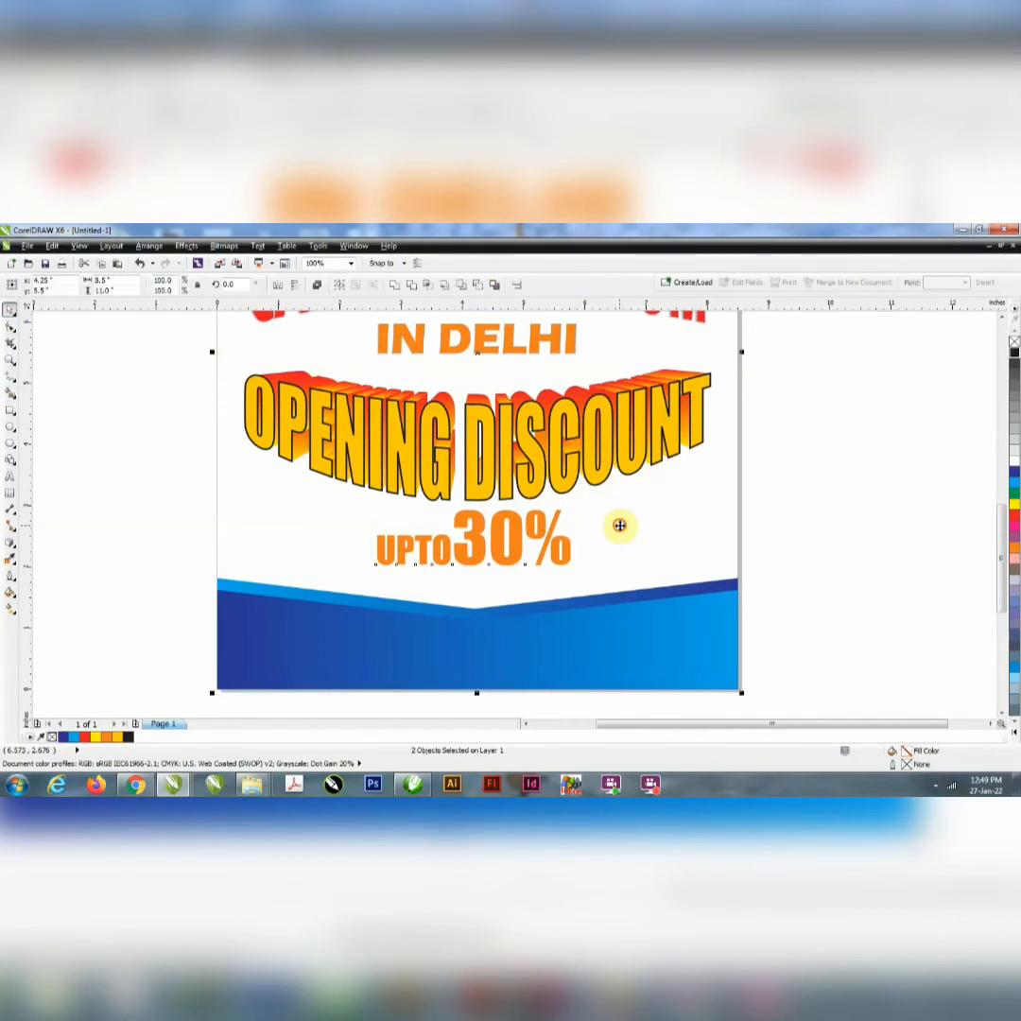
pyautogui.press('e')
pyautogui.click(841, 559)
pyautogui.moveTo(495, 369); pyautogui.dragTo(505, 571)
pyautogui.keyDown('shift'); pyautogui.click(619, 563); pyautogui.keyUp('shift')
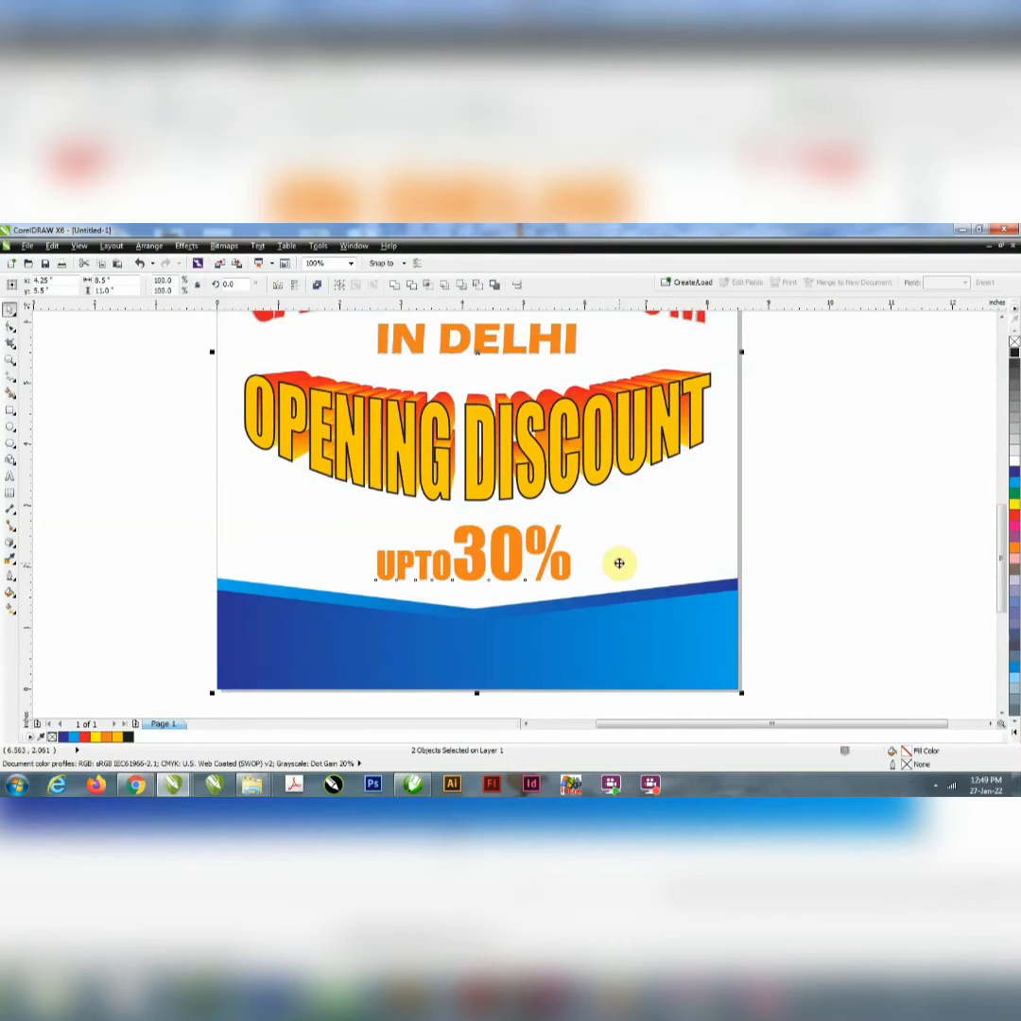
pyautogui.press('c')
pyautogui.click(785, 567)
# Step: Recolour the "UPTO30%" text with the deep yellow C0 M20 Y100 K0
pyautogui.click(520, 576)
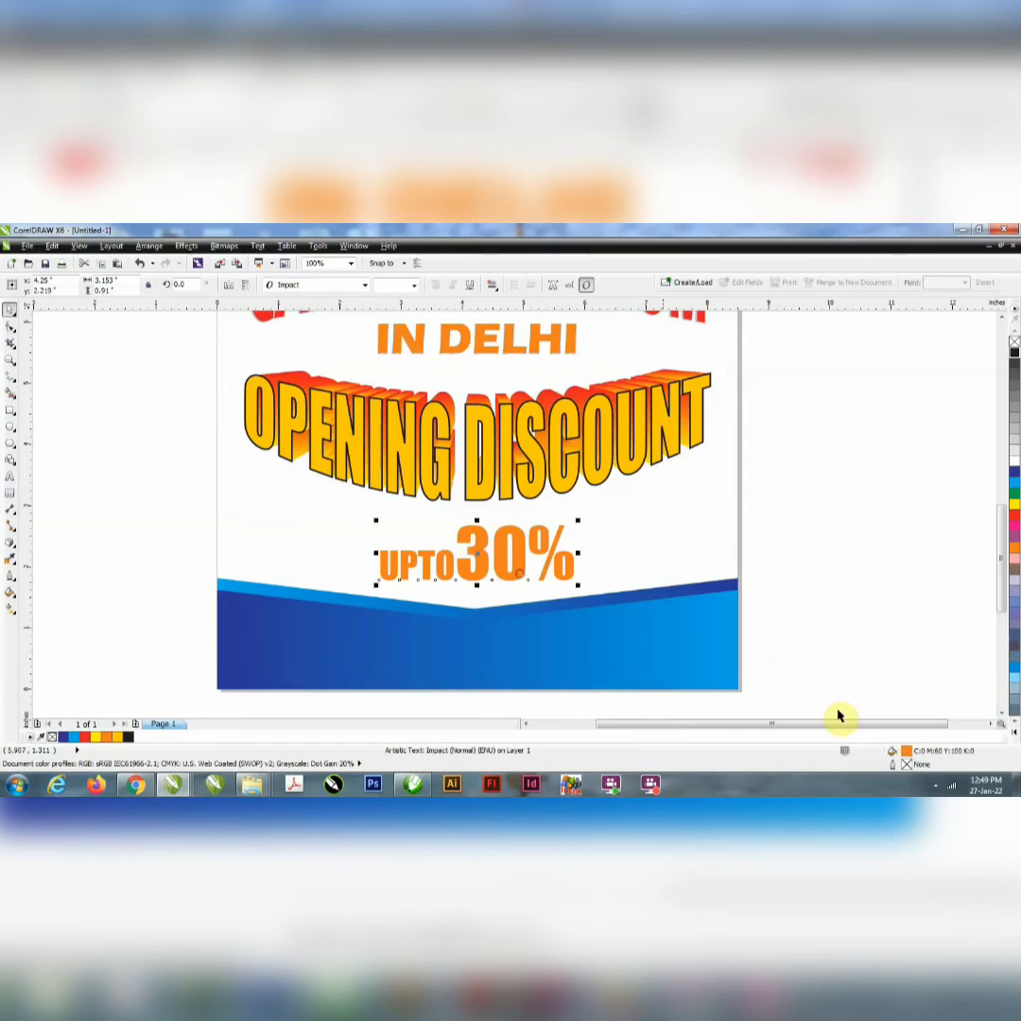
pyautogui.click(1015, 728)
pyautogui.click(995, 601)
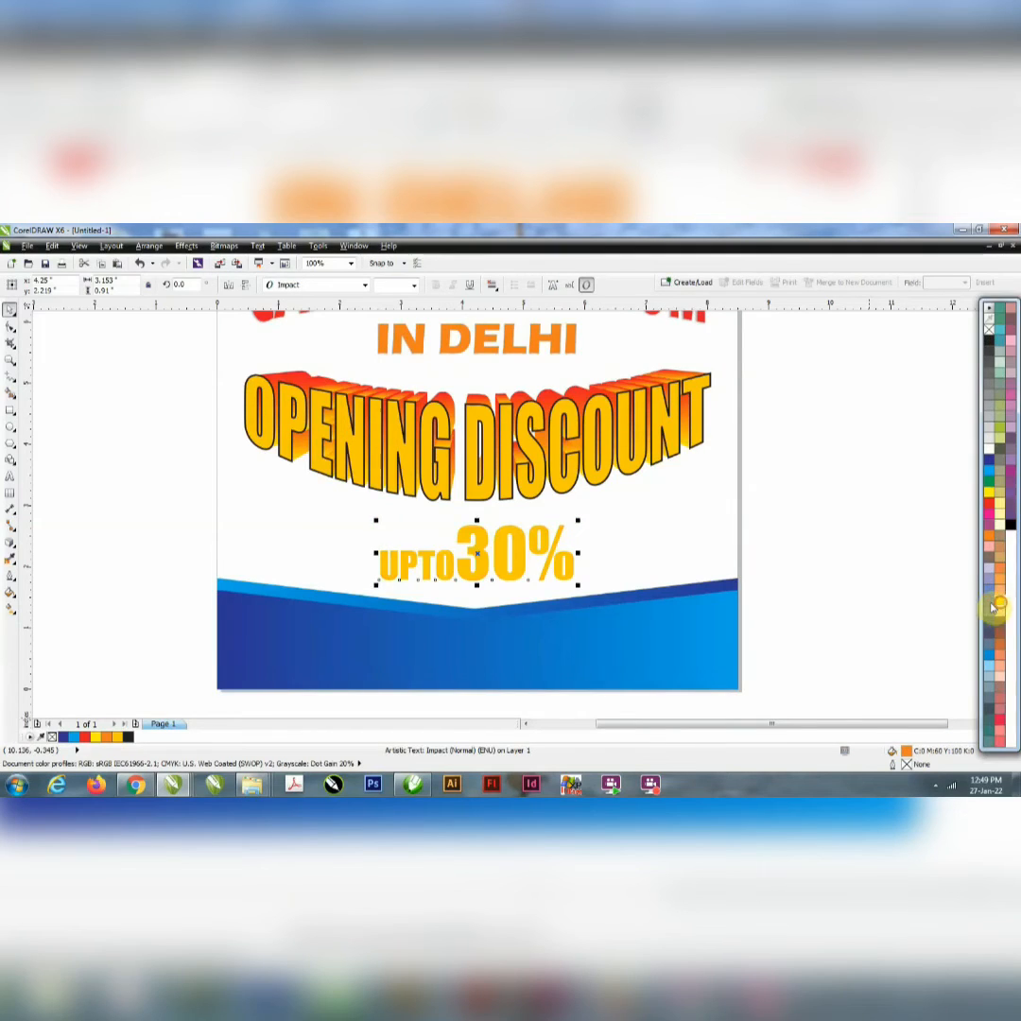
pyautogui.click(631, 539)
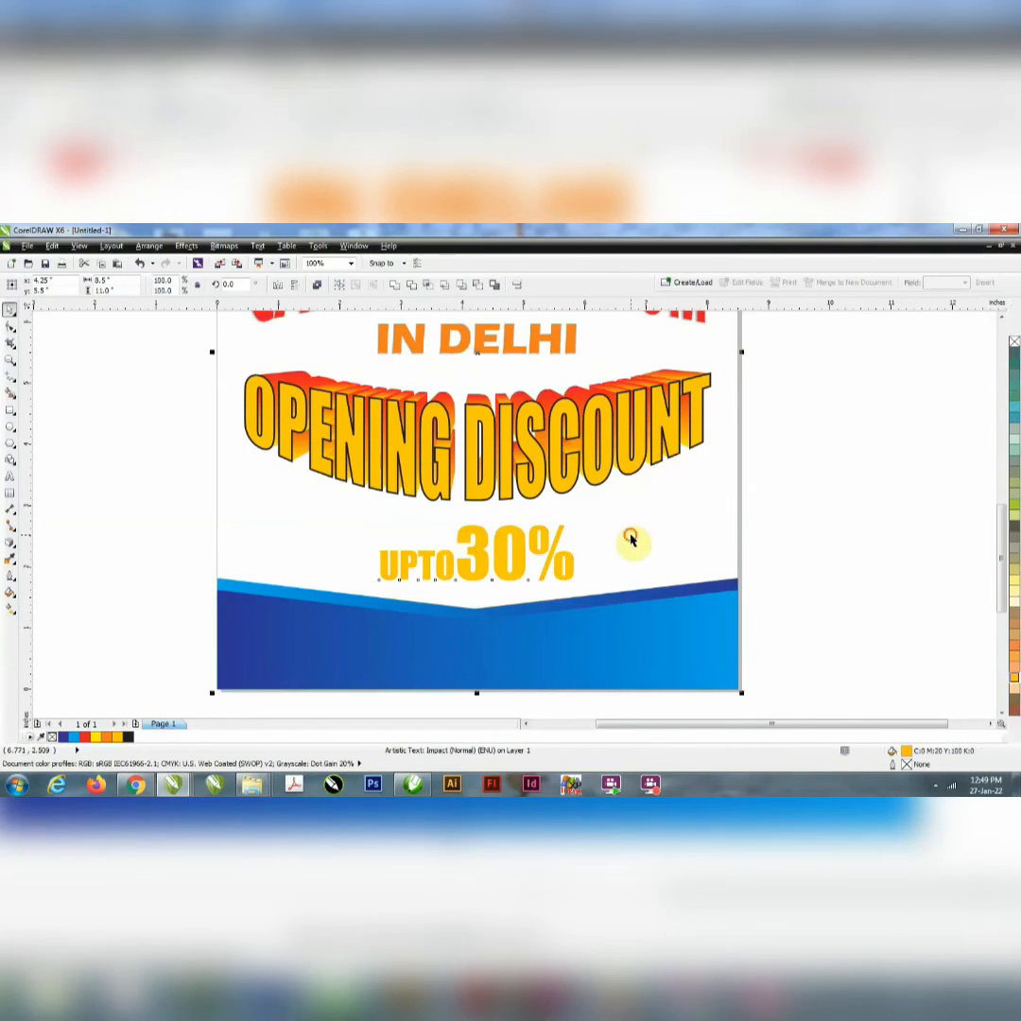
pyautogui.click(789, 554)
# Step: Stretch the "UPTO30%" text to about 1.11 in high and move it slightly down towards the blue band
pyautogui.click(463, 572)
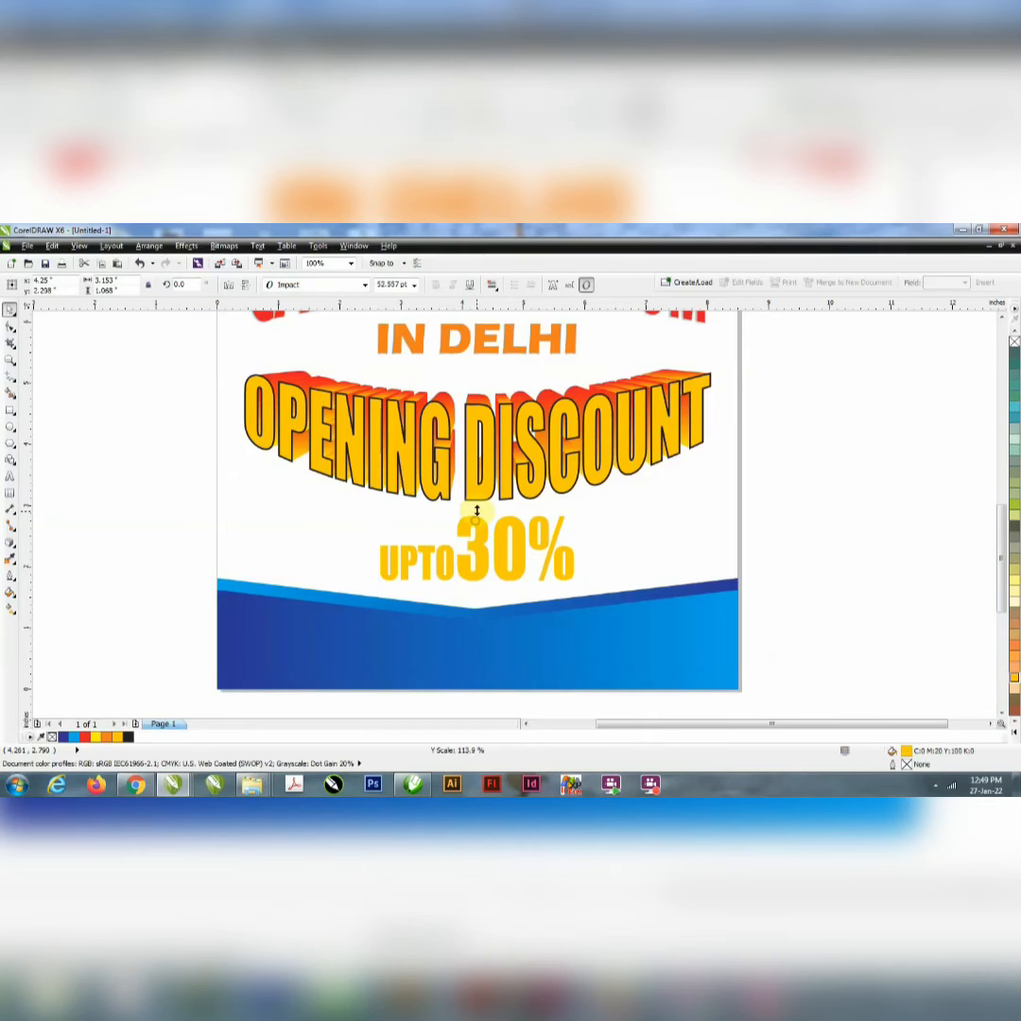
pyautogui.click(478, 584)
pyautogui.click(476, 574)
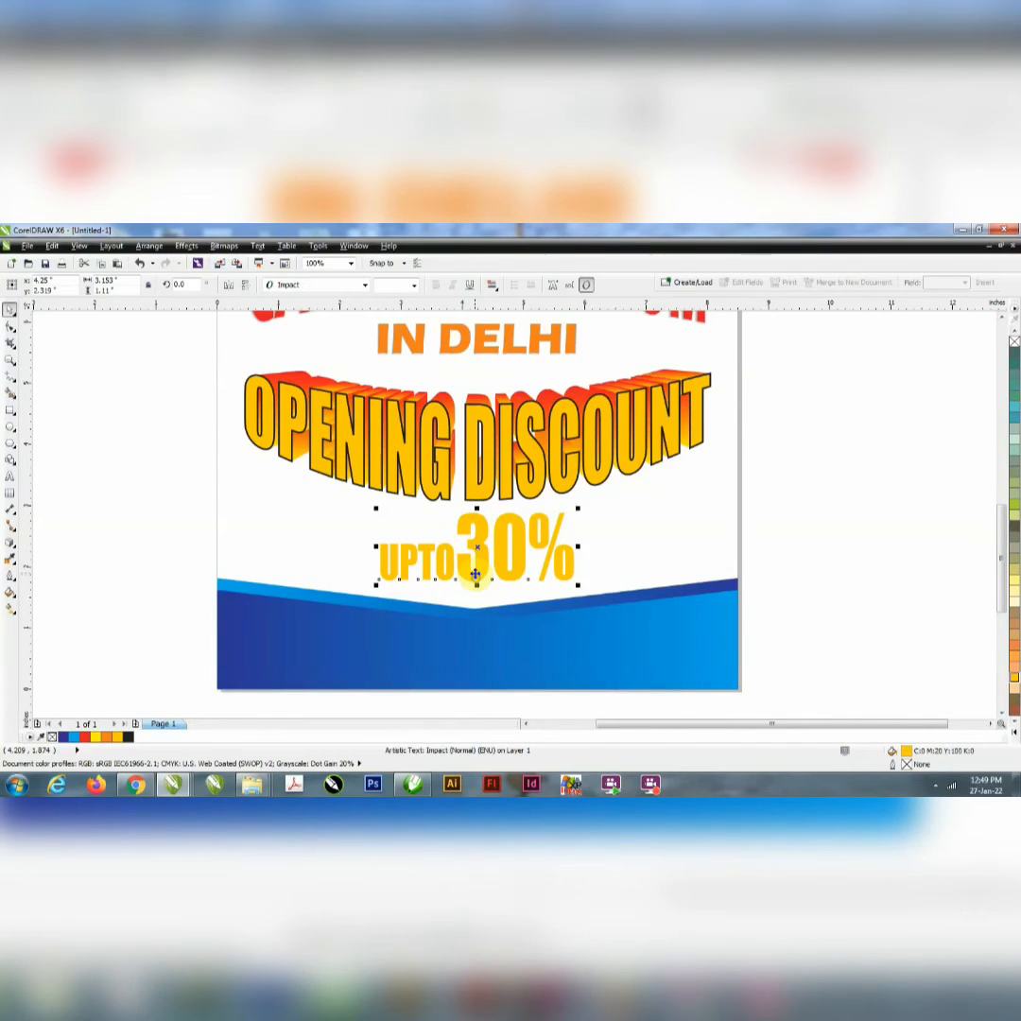
pyautogui.moveTo(476, 574); pyautogui.dragTo(476, 580)
# Step: Apply the Flow Outward contour preset to the "UPTO30%" text and reduce it to 1 contour step
pyautogui.scroll(-4, 483, 577)
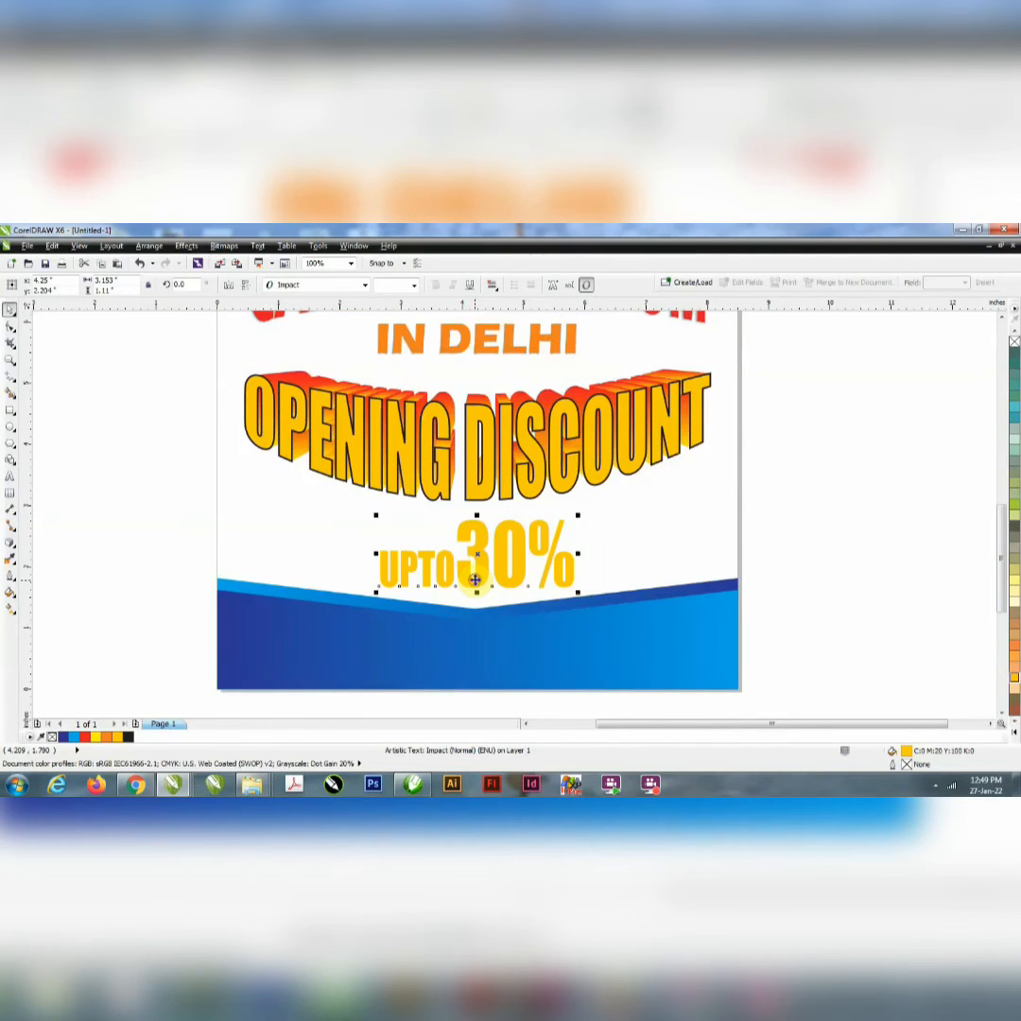
pyautogui.scroll(4, 504, 570)
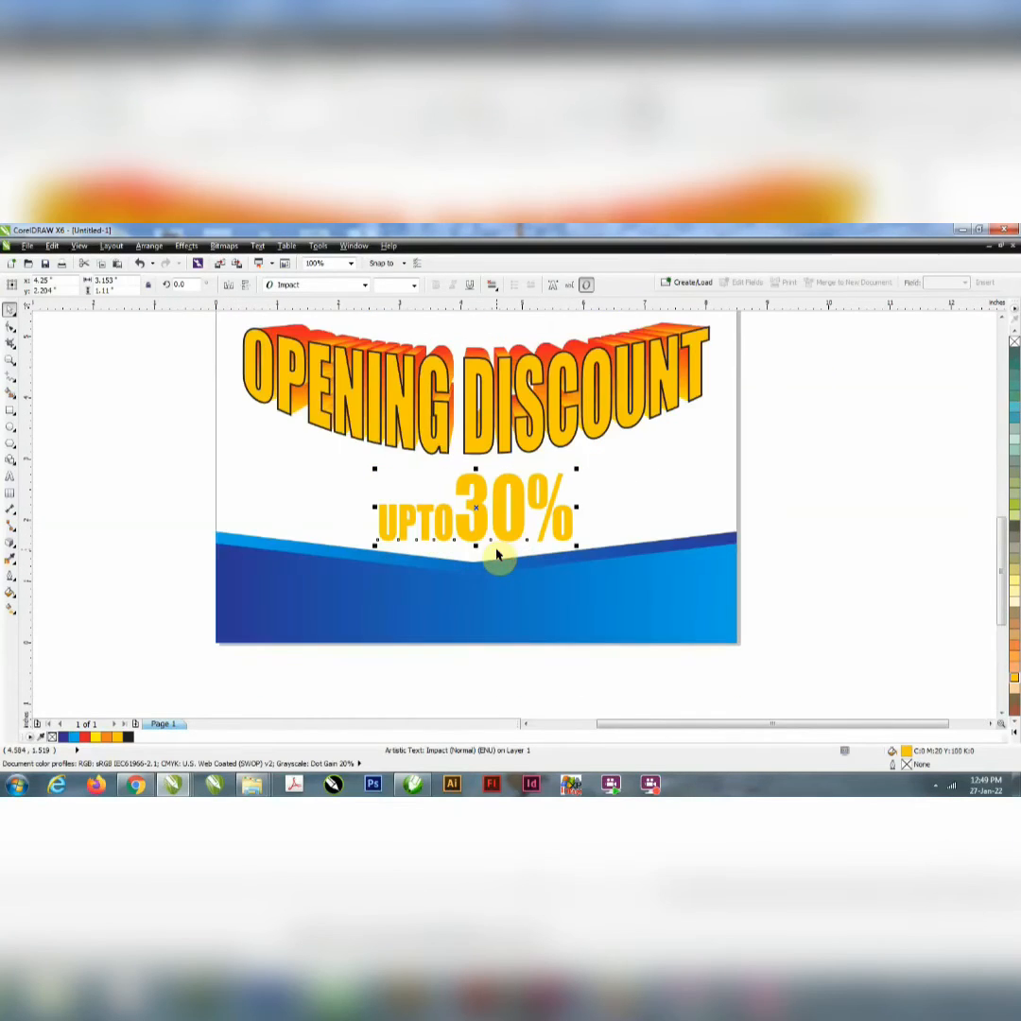
pyautogui.click(12, 543)
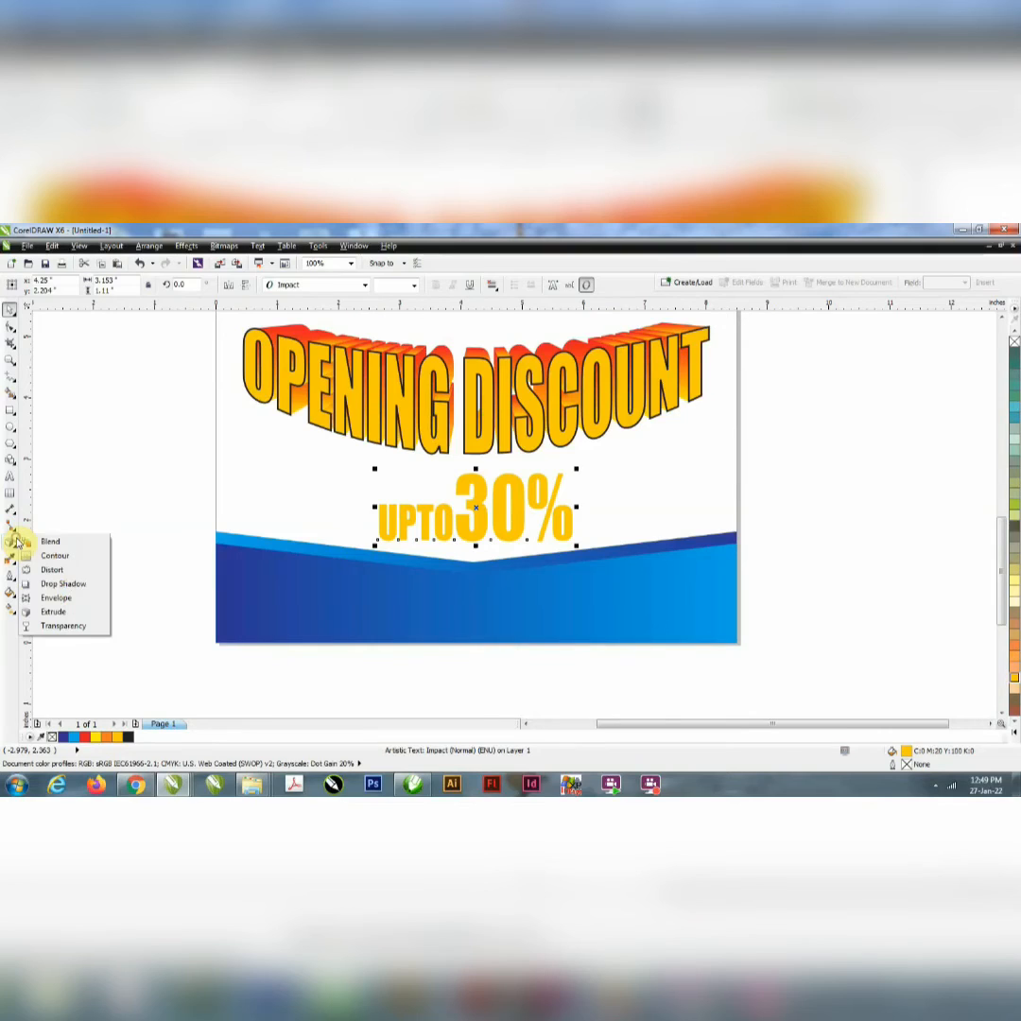
pyautogui.click(42, 559)
pyautogui.click(38, 286)
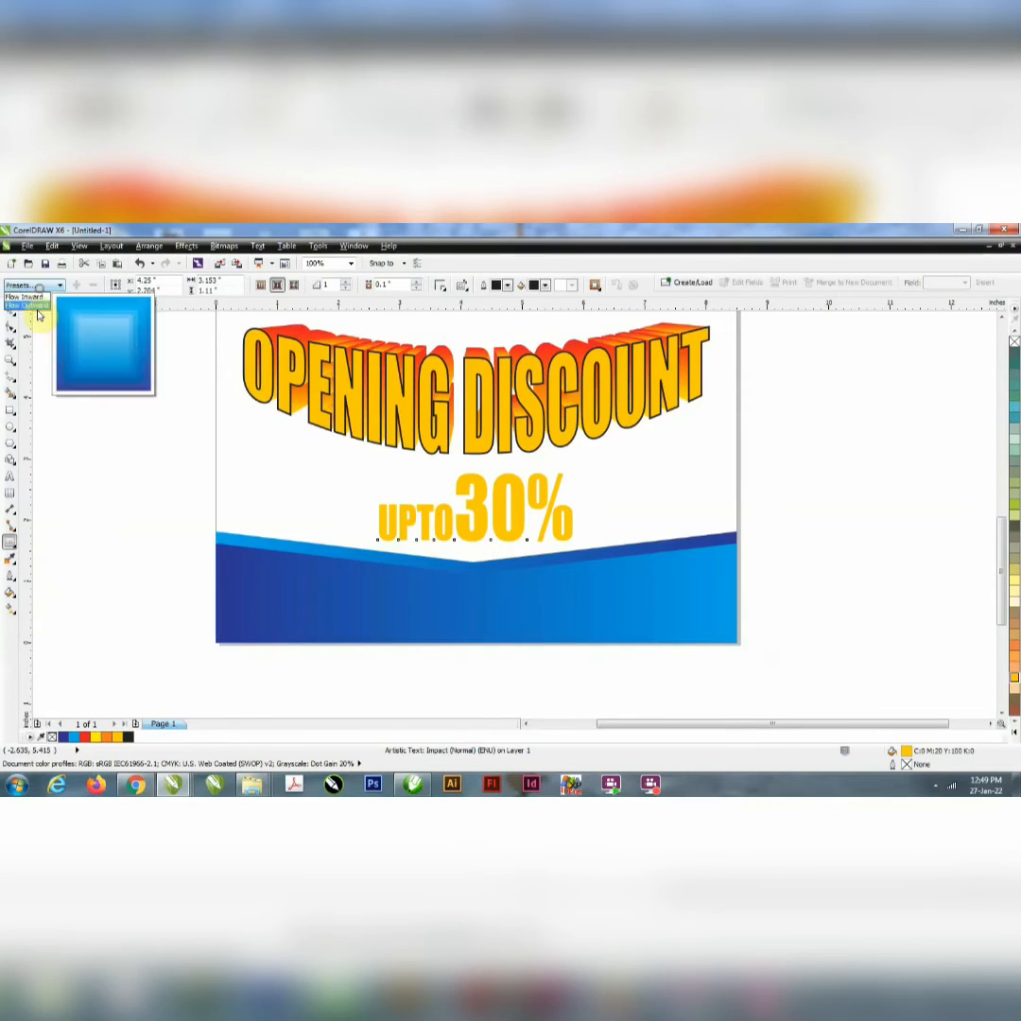
pyautogui.click(37, 305)
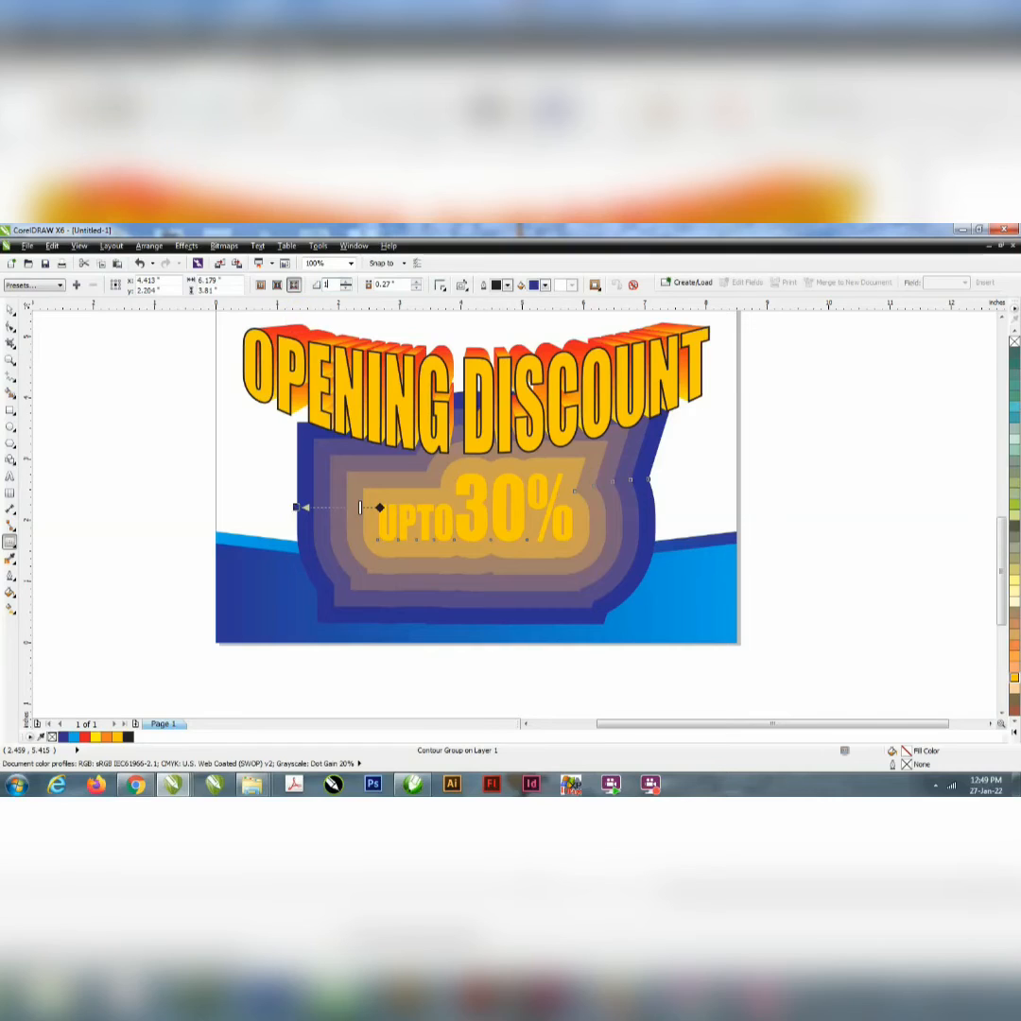
pyautogui.press('Return')
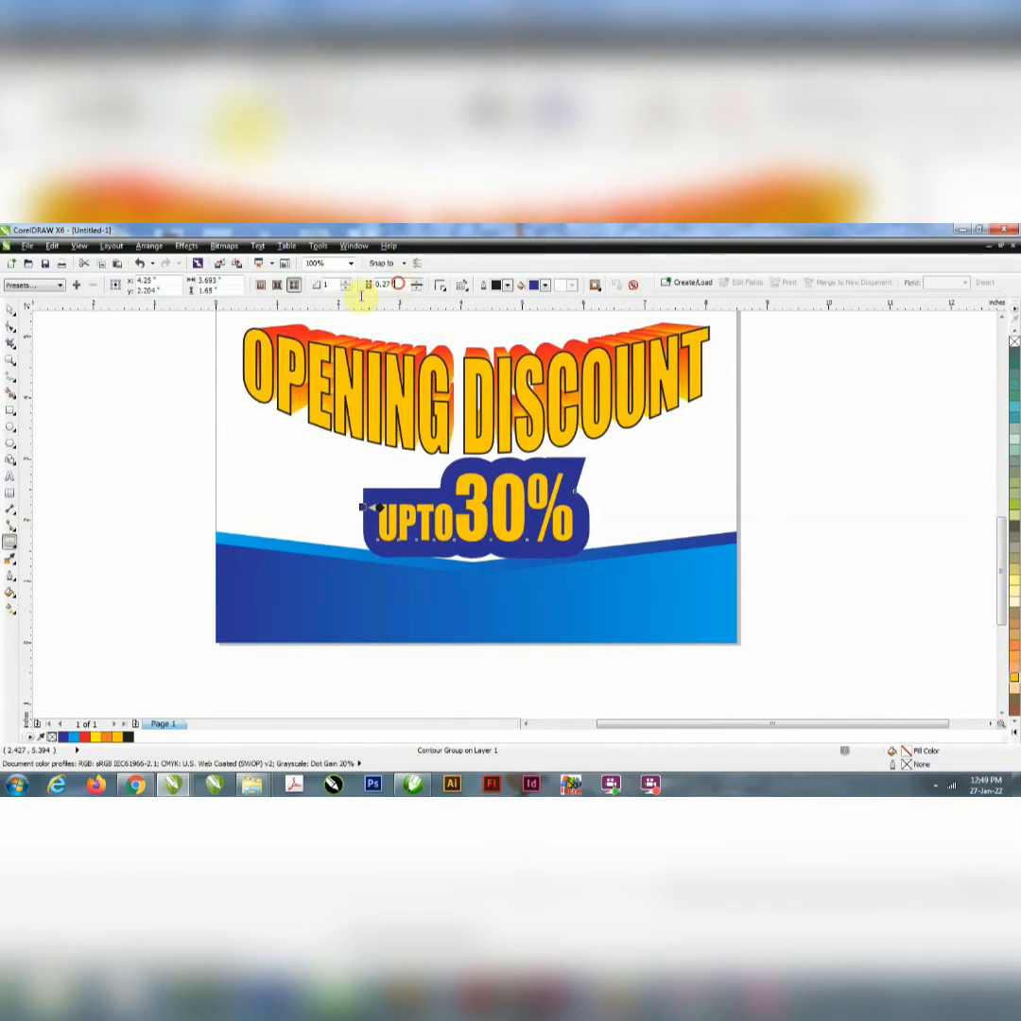
# Step: Set the "UPTO30%" contour offset to 0.05 in and its fill colour to black
pyautogui.moveTo(398, 282); pyautogui.dragTo(358, 303)
pyautogui.write('0.05')
pyautogui.press('Return')
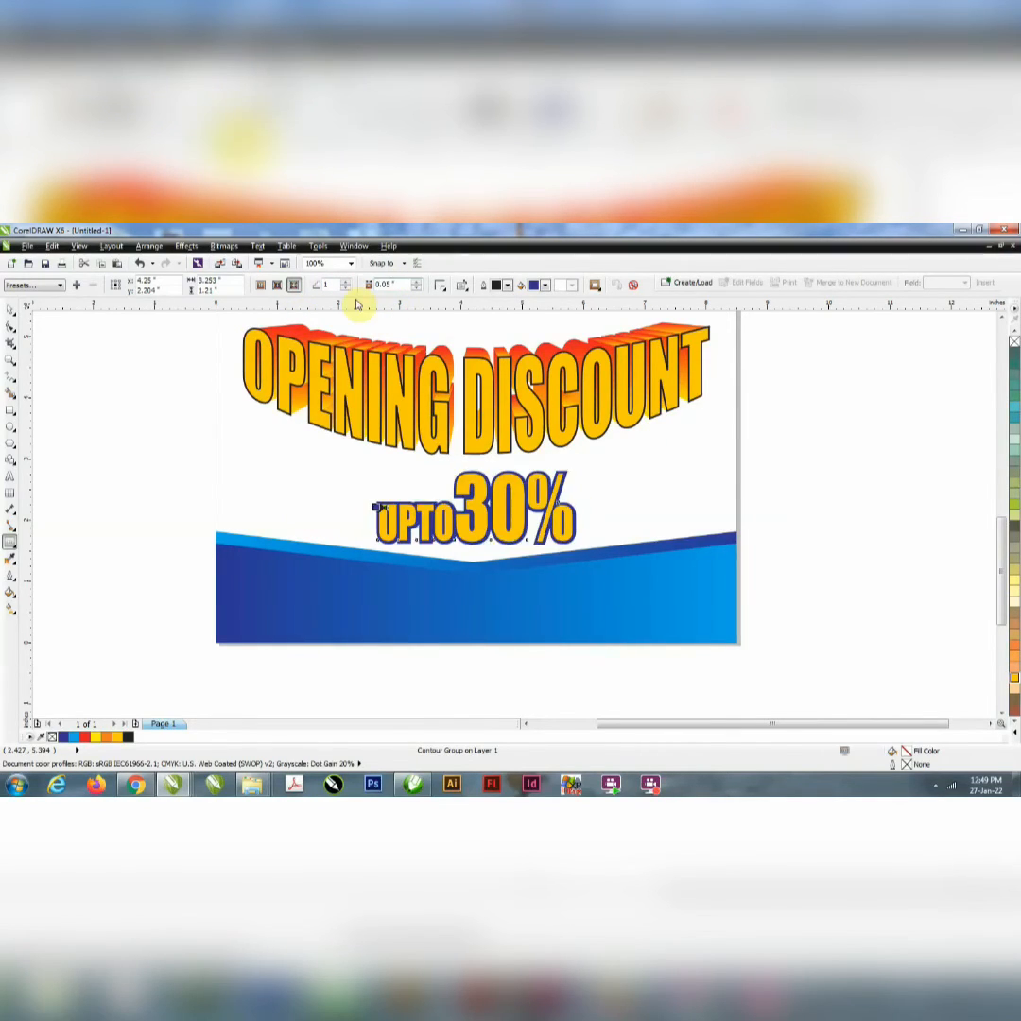
pyautogui.click(545, 284)
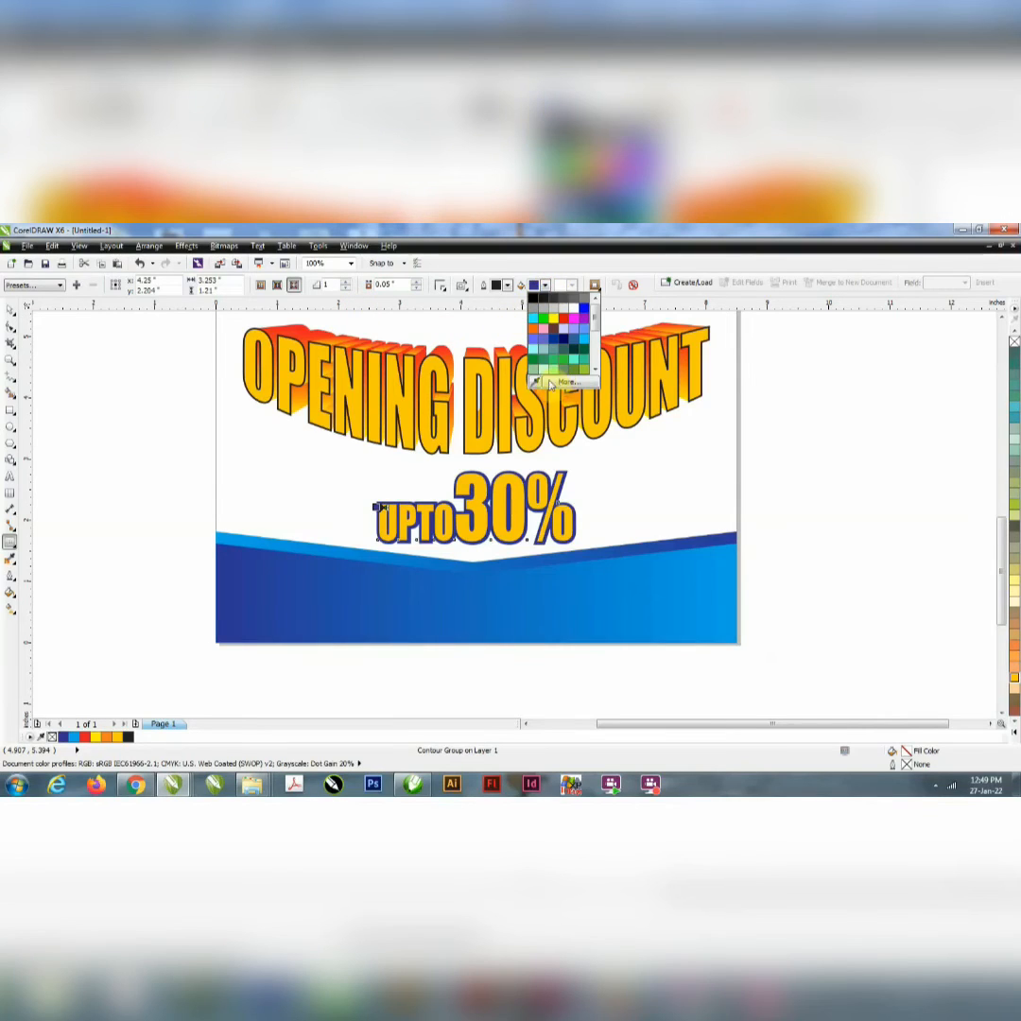
pyautogui.click(533, 298)
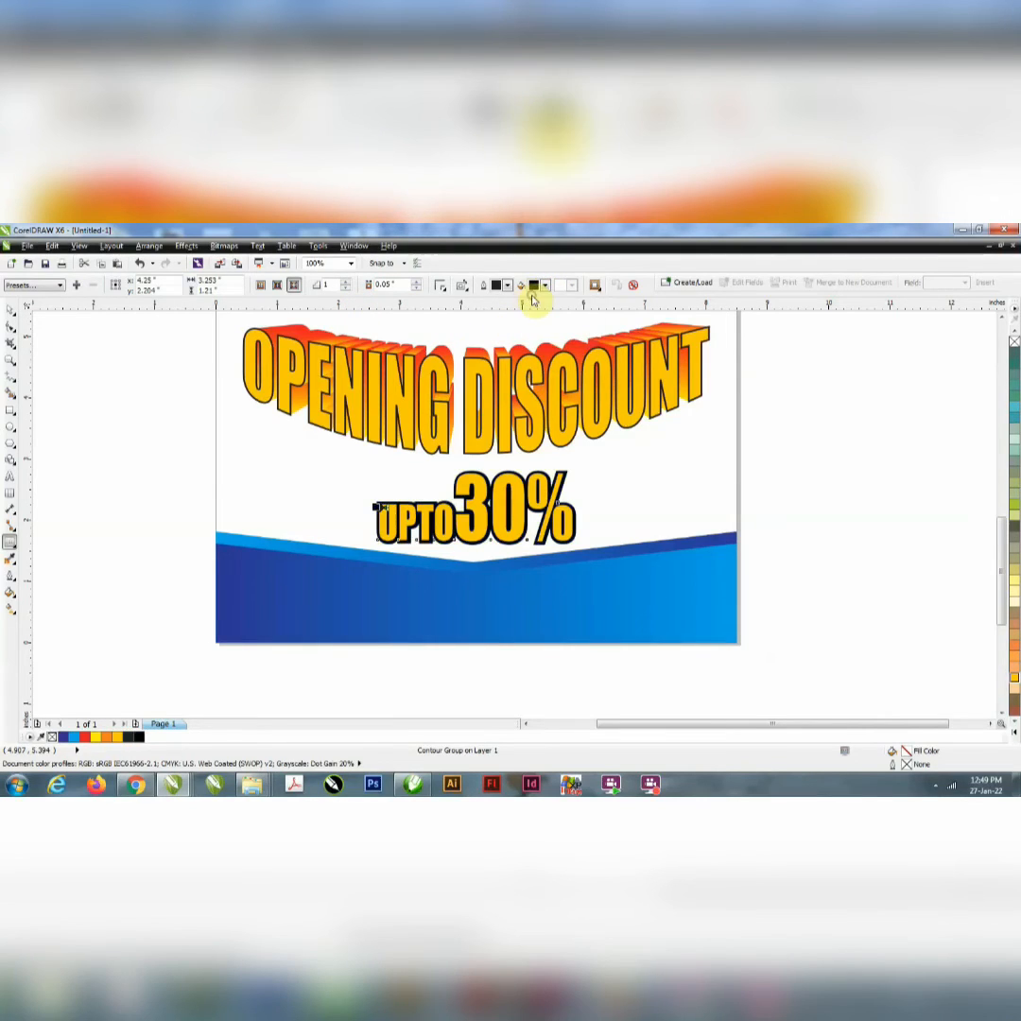
# Step: Move the extruded "OPENING DISCOUNT" text slightly up, towards the "IN DELHI" line
pyautogui.click(10, 315)
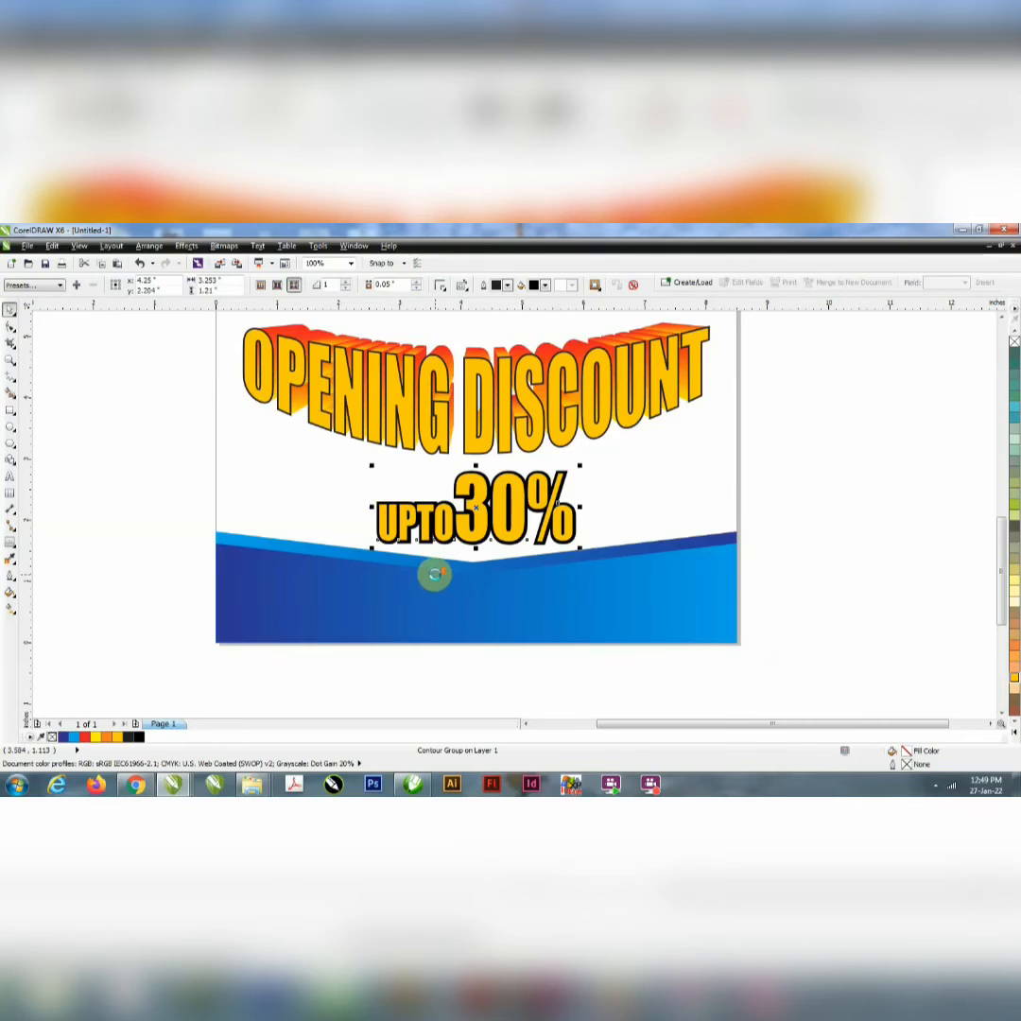
pyautogui.scroll(-2, 433, 574)
pyautogui.scroll(1, 445, 529)
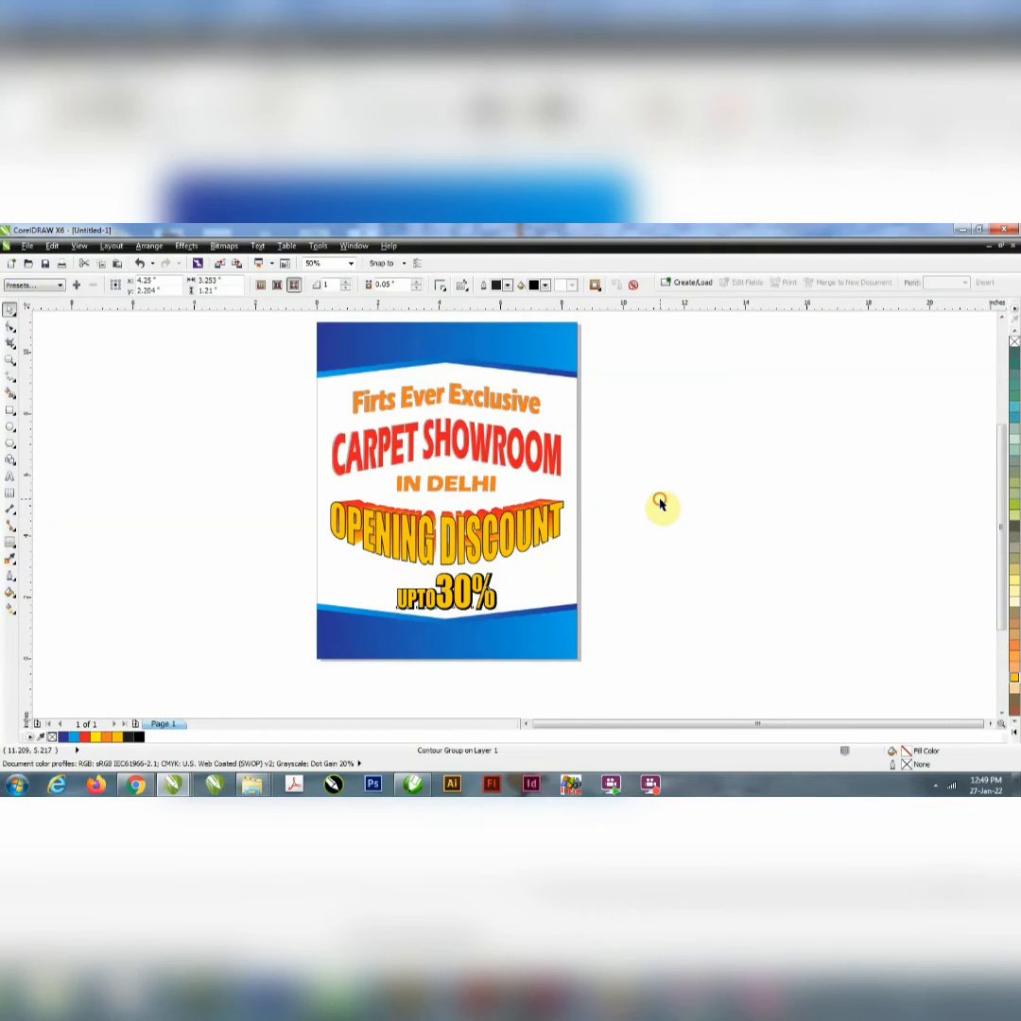
pyautogui.moveTo(649, 488); pyautogui.dragTo(257, 576)
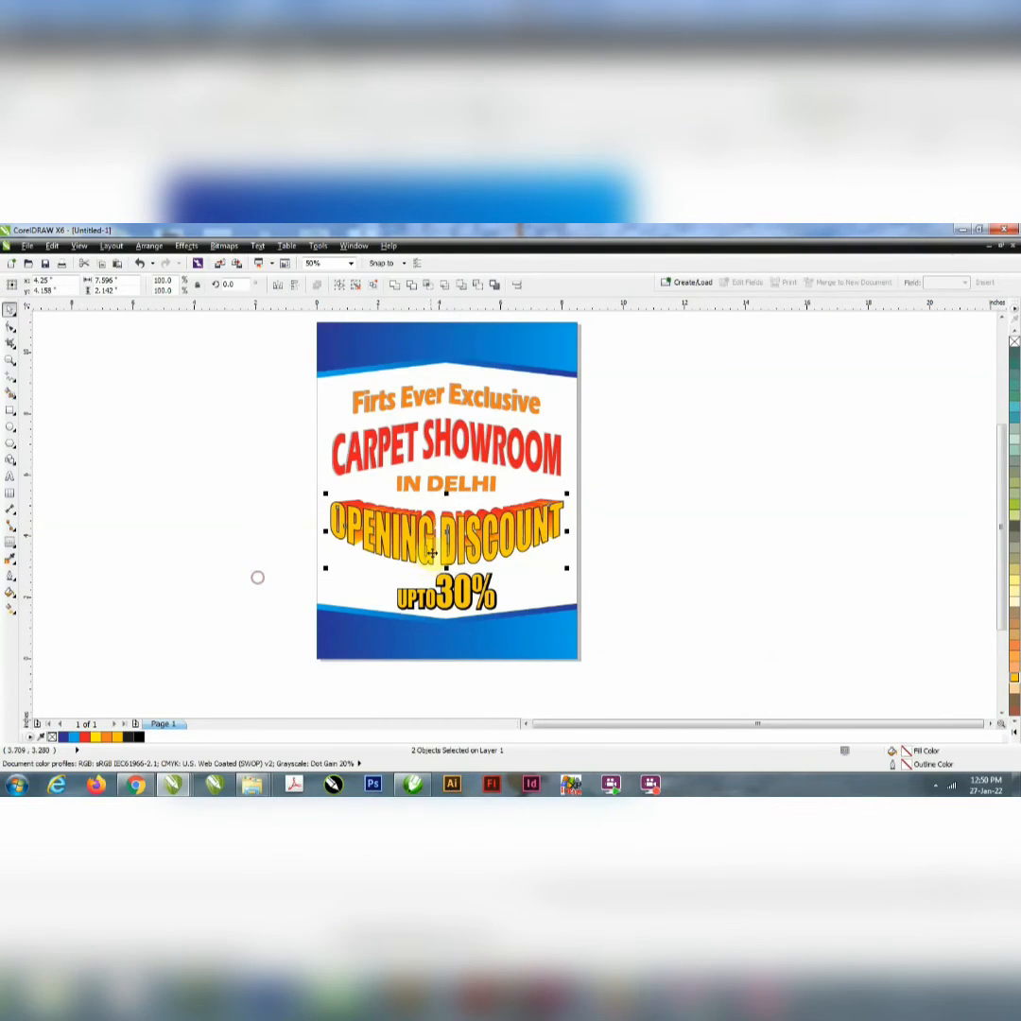
pyautogui.scroll(1, 433, 554)
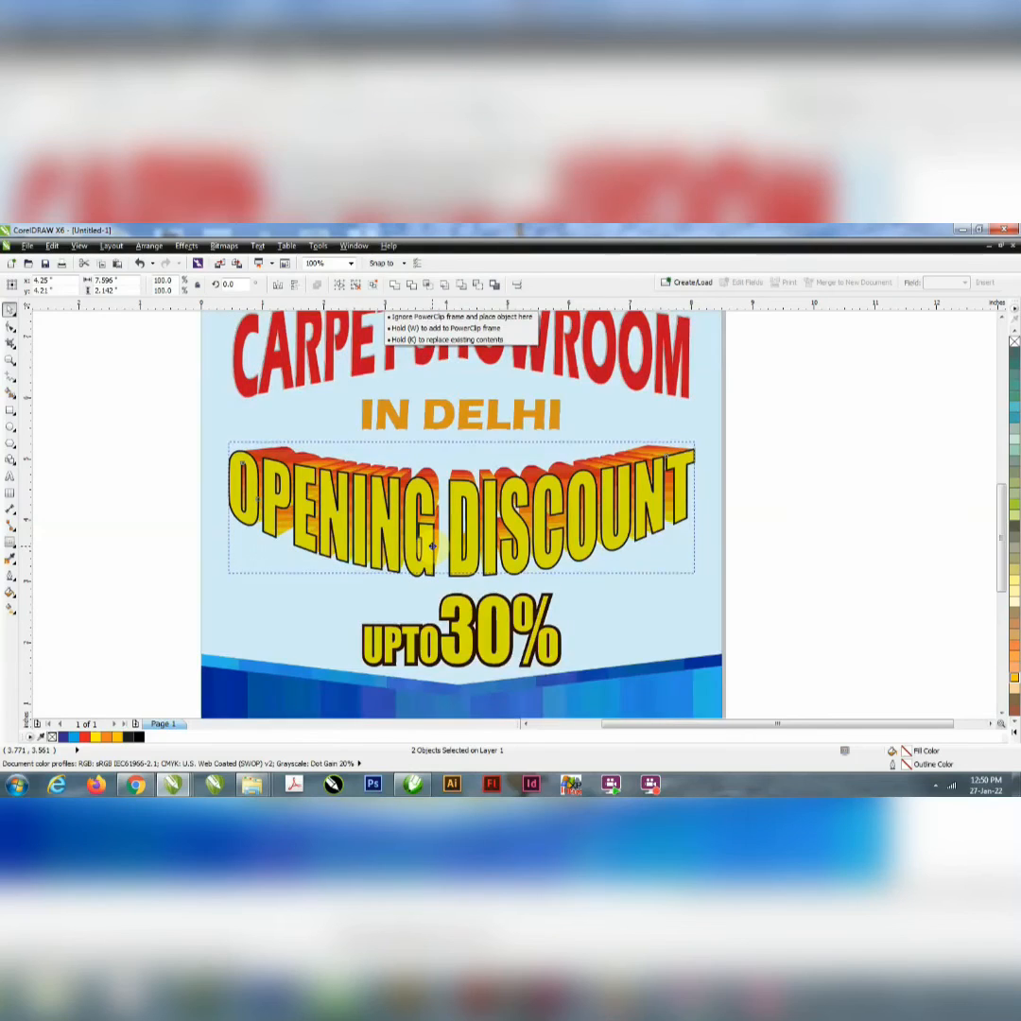
pyautogui.scroll(-2, 433, 547)
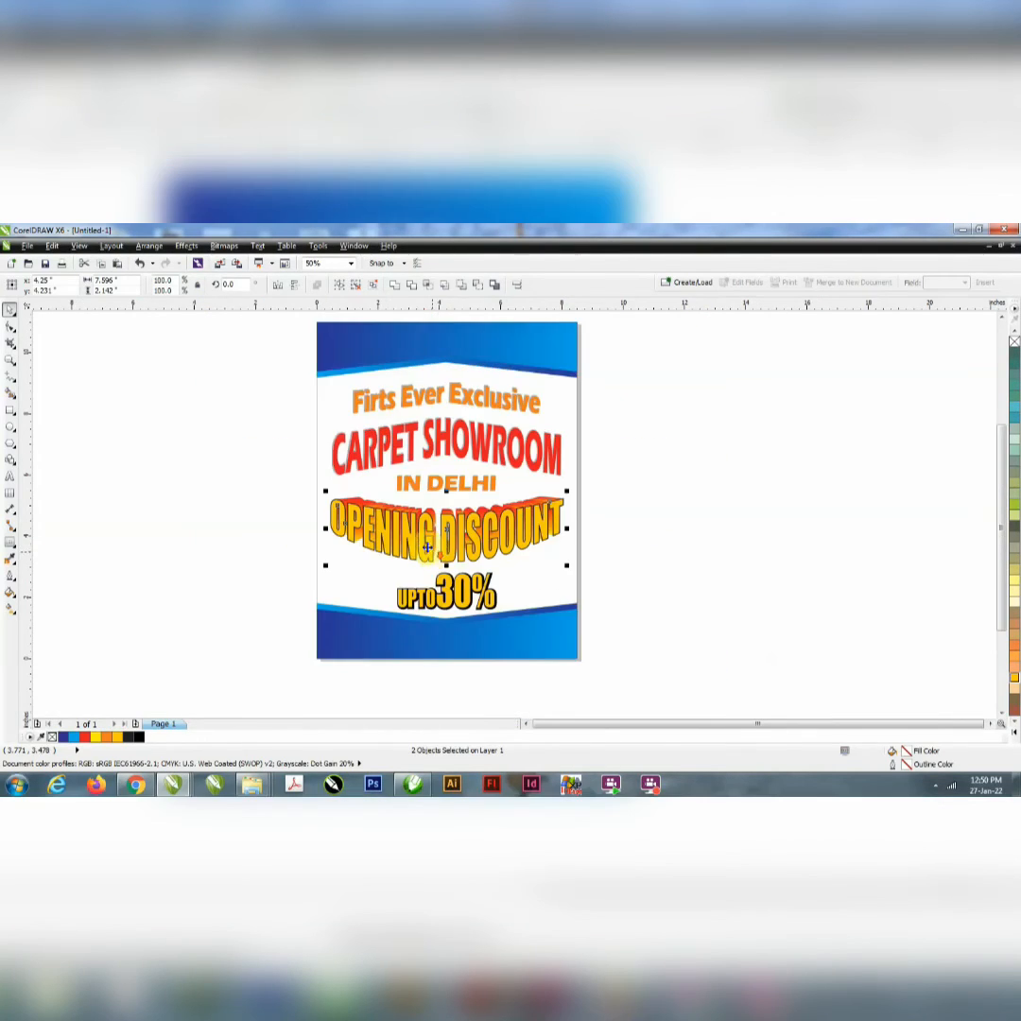
# Step: Add the text "Your Logo" in 24 pt Arial and place it horizontally centred on the upper blue band
pyautogui.scroll(2, 424, 446)
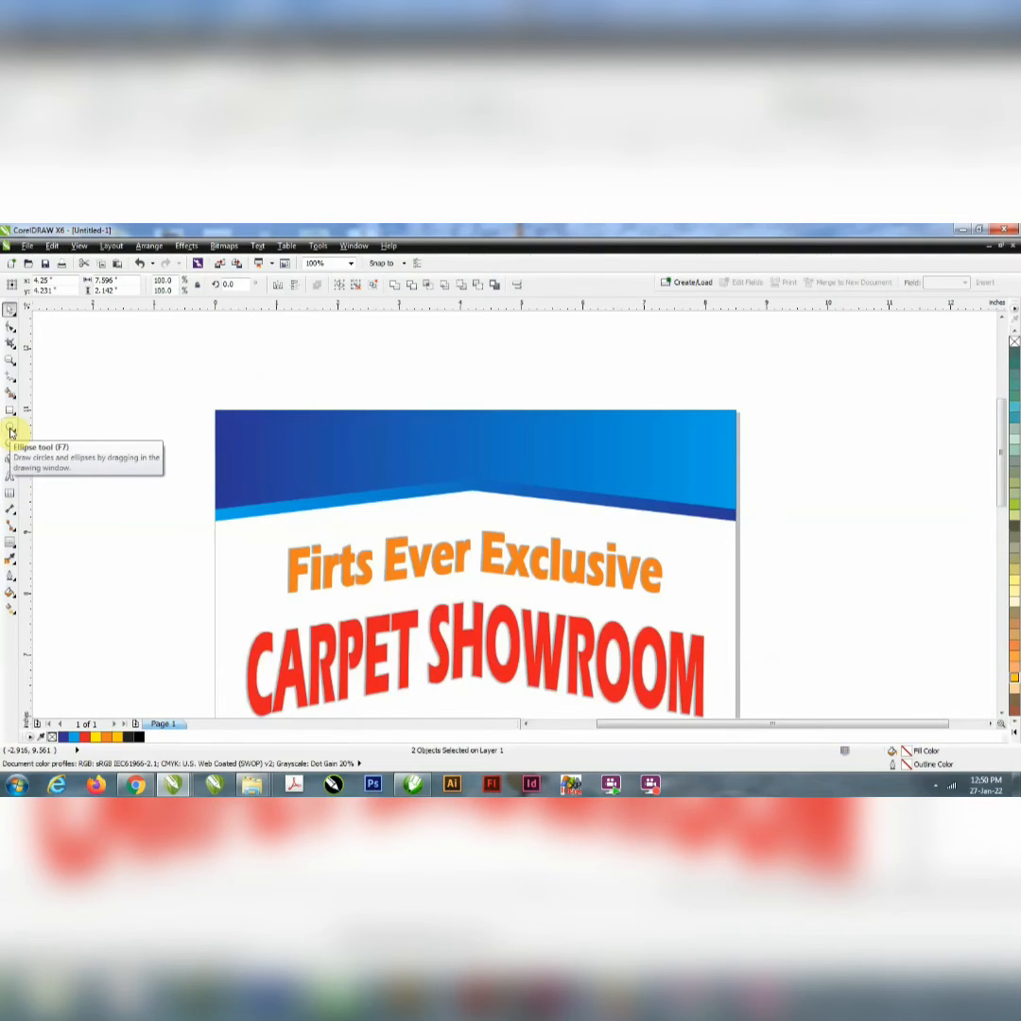
pyautogui.click(9, 478)
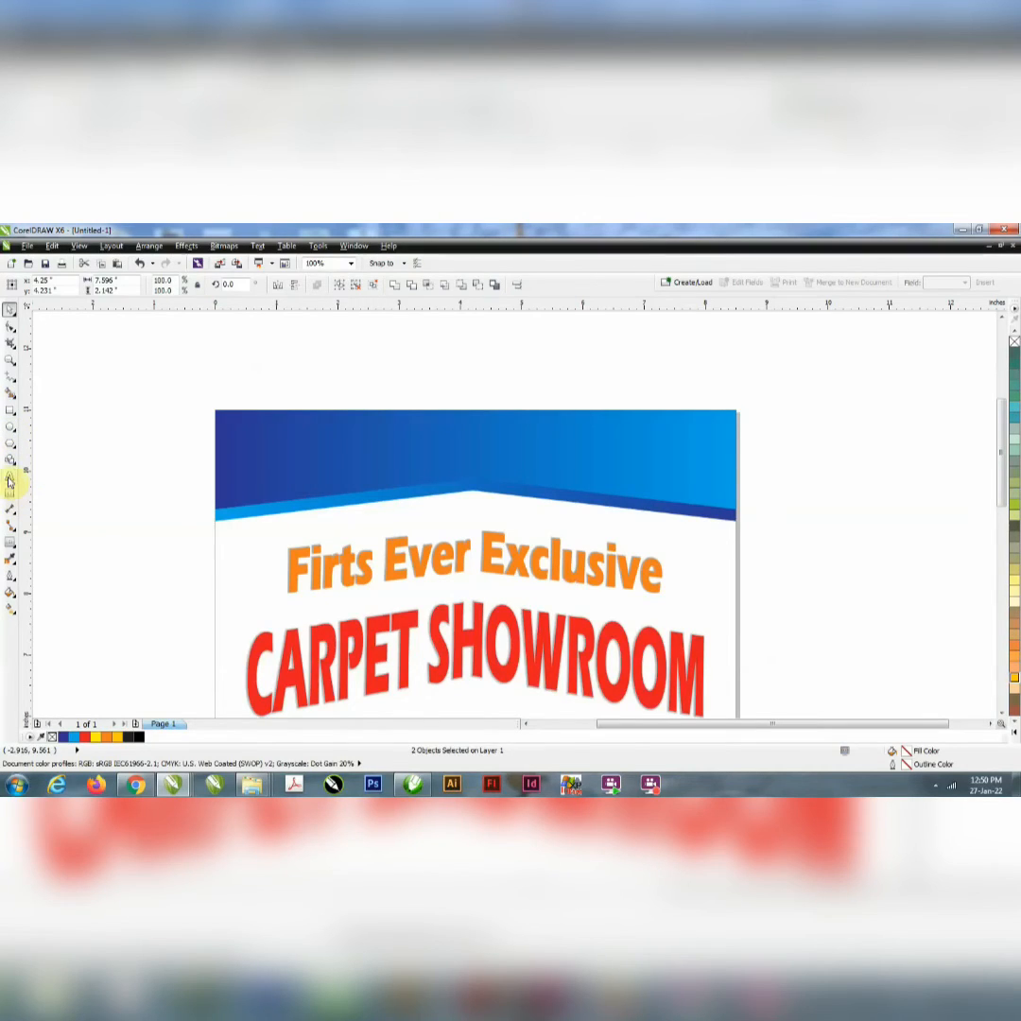
pyautogui.click(323, 372)
pyautogui.write('Your Logo')
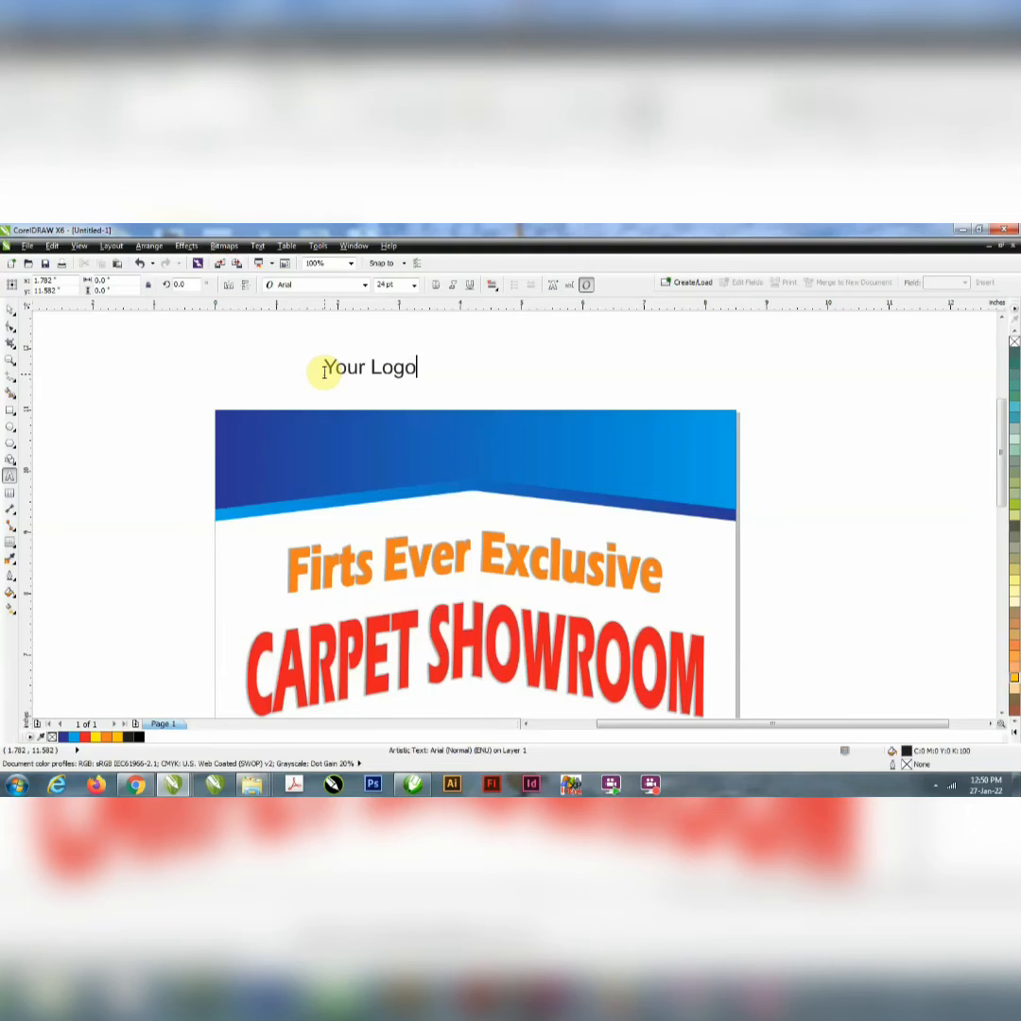
pyautogui.click(19, 314)
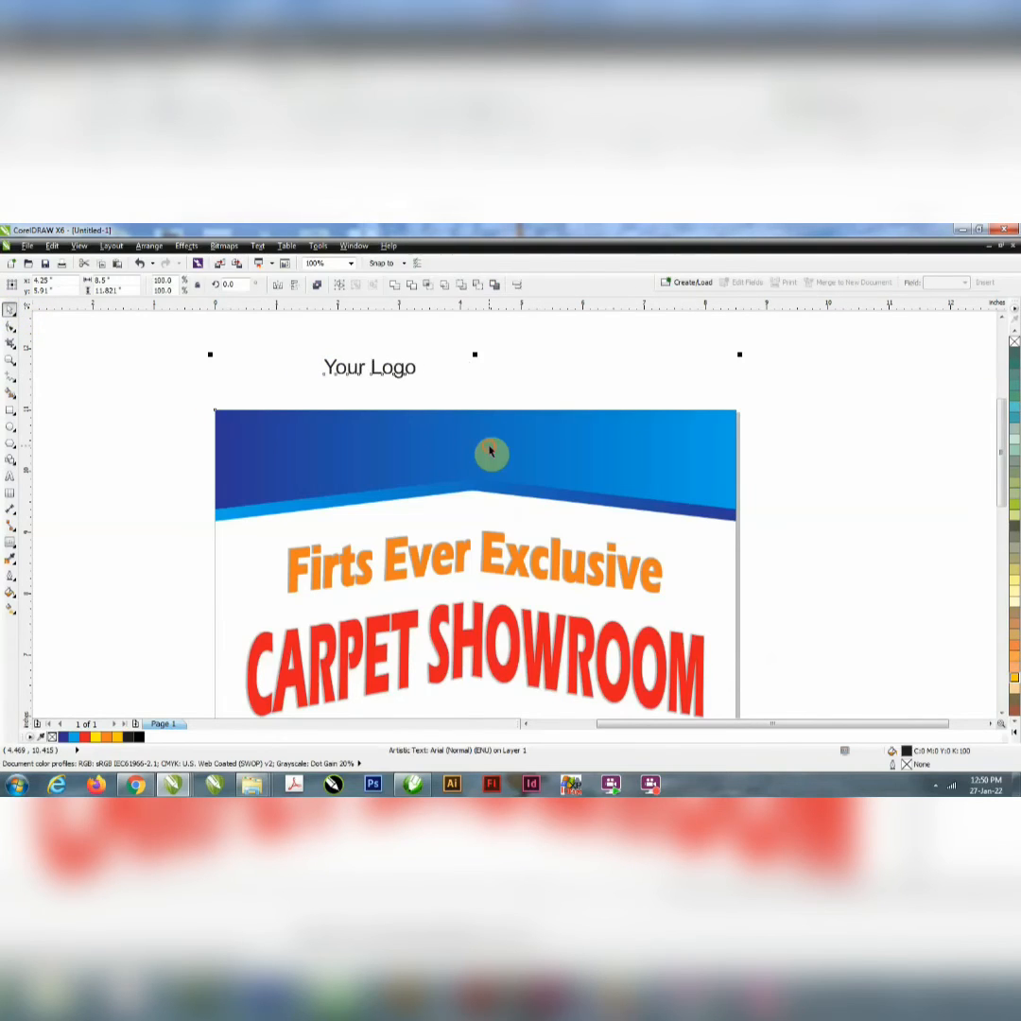
pyautogui.moveTo(373, 369); pyautogui.dragTo(509, 451)
pyautogui.click(513, 383)
# Step: Draw an ellipse about 3.02 in wide by 0.91 in high around "Your Logo" and centre it horizontally on the blue band
pyautogui.click(10, 428)
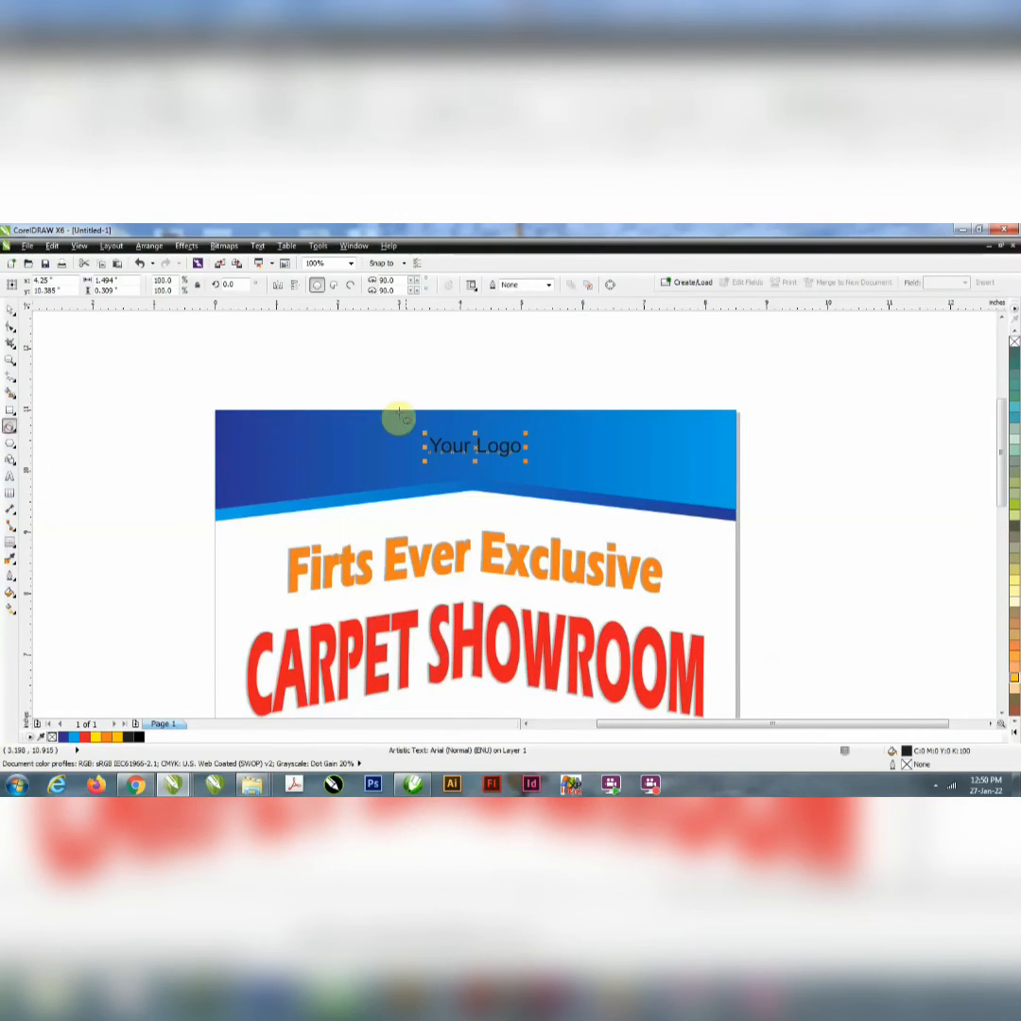
pyautogui.moveTo(357, 416); pyautogui.dragTo(541, 472)
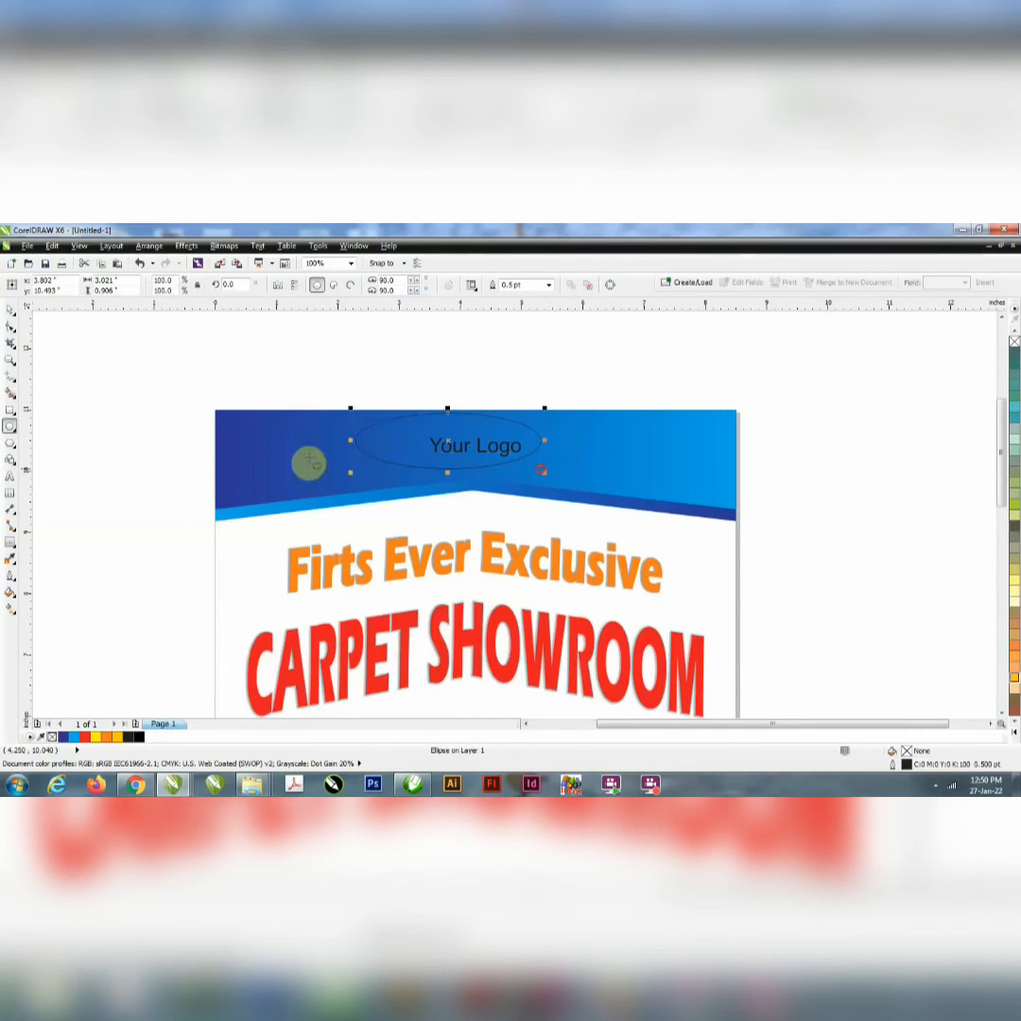
pyautogui.click(10, 310)
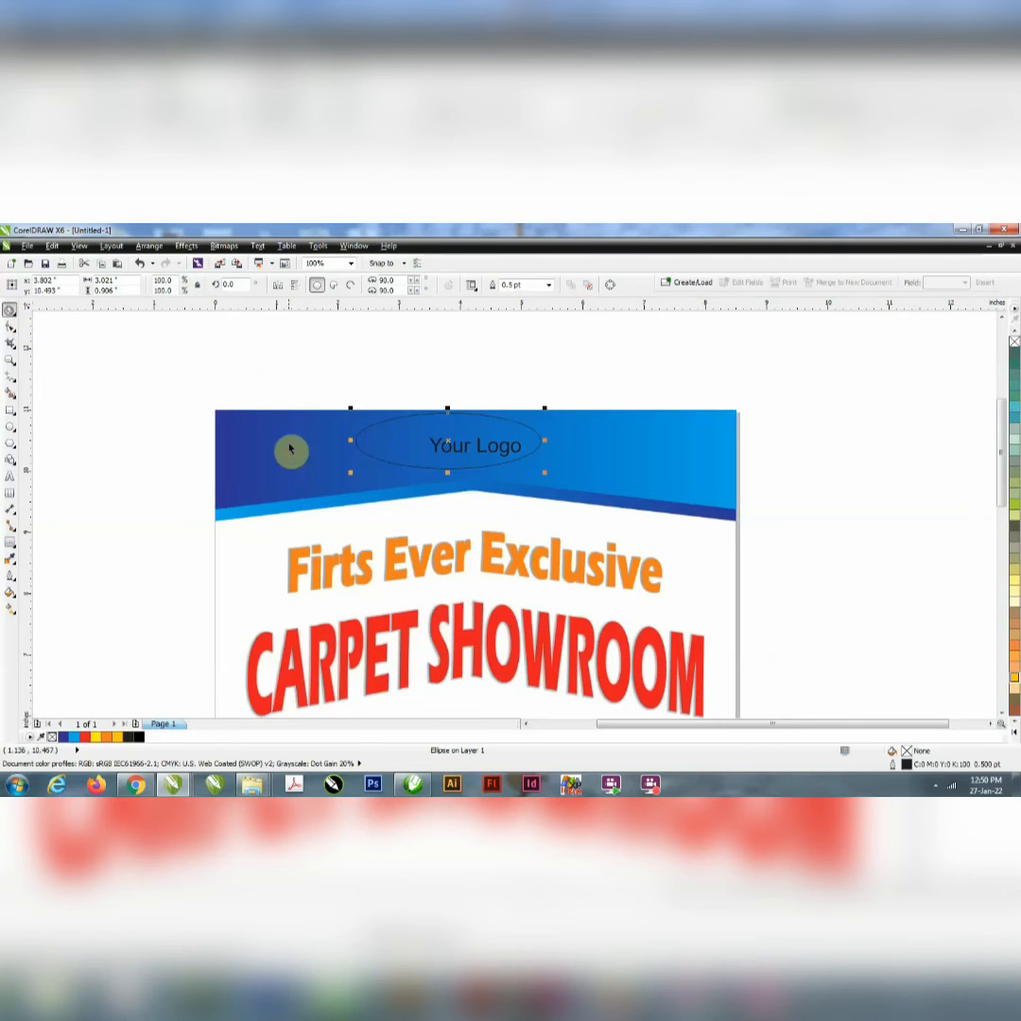
pyautogui.keyDown('shift'); pyautogui.click(290, 449); pyautogui.keyUp('shift')
pyautogui.press('c')
pyautogui.click(383, 368)
# Step: Enlarge the "Your Logo" text to about 32.8 pt from its centre
pyautogui.scroll(1, 518, 460)
pyautogui.click(497, 449)
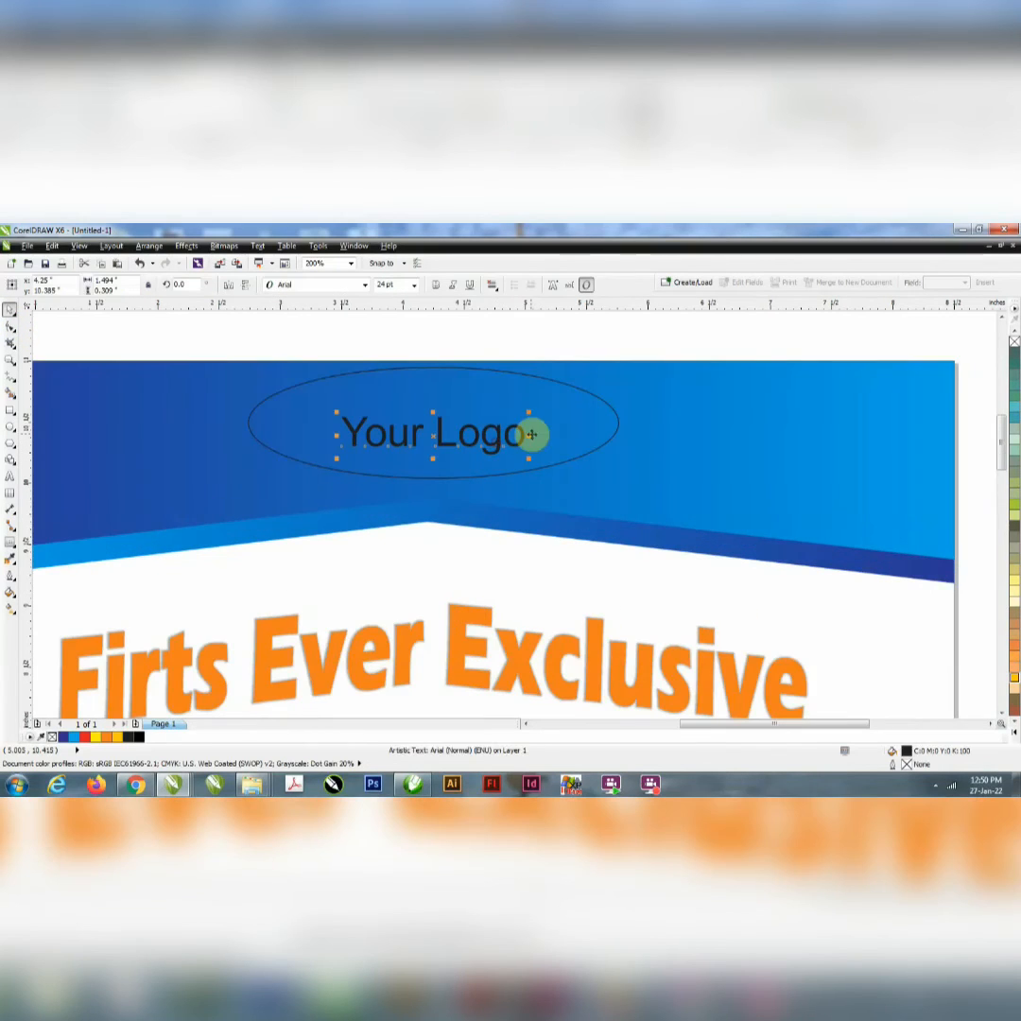
pyautogui.moveTo(532, 458); pyautogui.dragTo(572, 458)
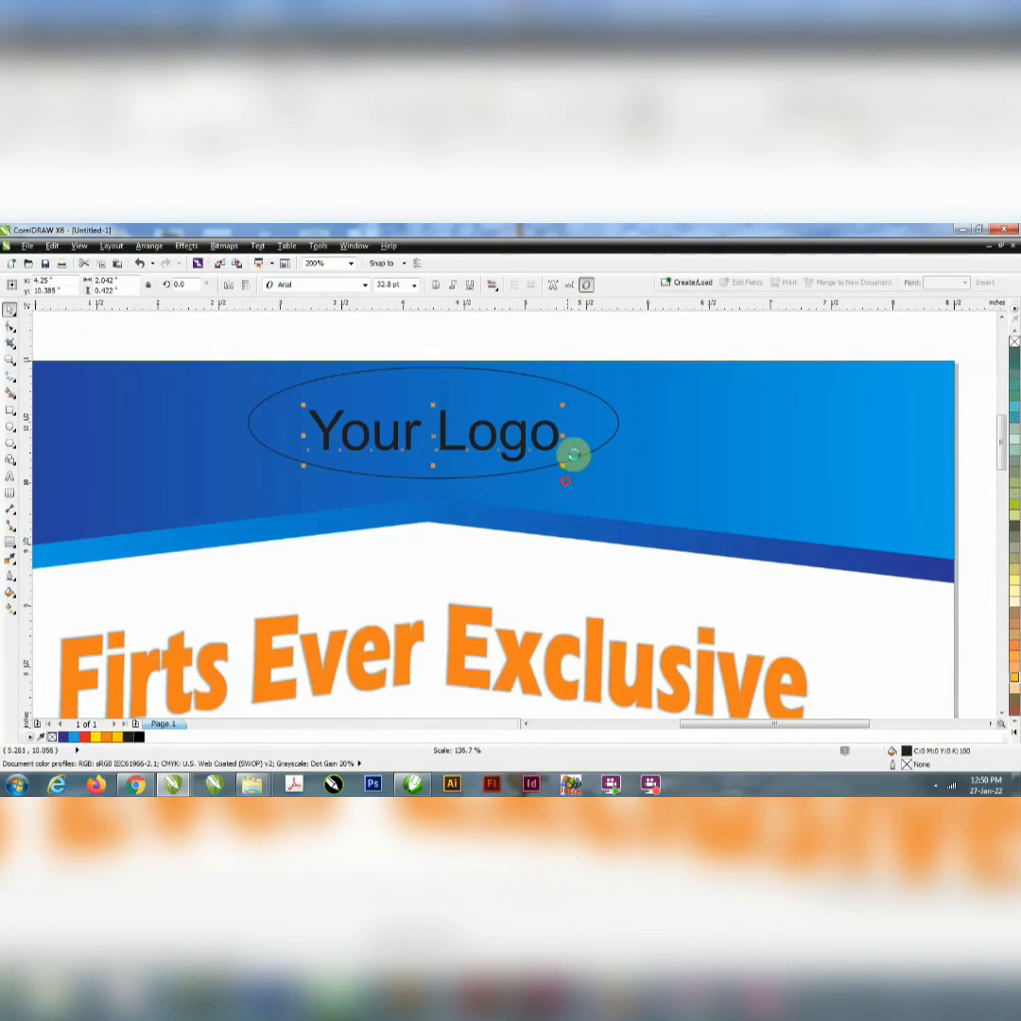
# Step: Shrink the ellipse to about 2.67 in wide by 0.73 in high so it fits closer around the "Your Logo" text
pyautogui.keyDown('shift'); pyautogui.click(572, 458); pyautogui.keyUp('shift')
pyautogui.moveTo(431, 361); pyautogui.dragTo(433, 381)
pyautogui.hotkey('ctrl', 'z')
pyautogui.click(424, 333)
pyautogui.click(421, 391)
pyautogui.moveTo(242, 432); pyautogui.dragTo(264, 446)
# Step: Select the ellipse together with the "Your Logo" text and move both slightly down in the blue band
pyautogui.keyDown('shift'); pyautogui.click(319, 428); pyautogui.keyUp('shift')
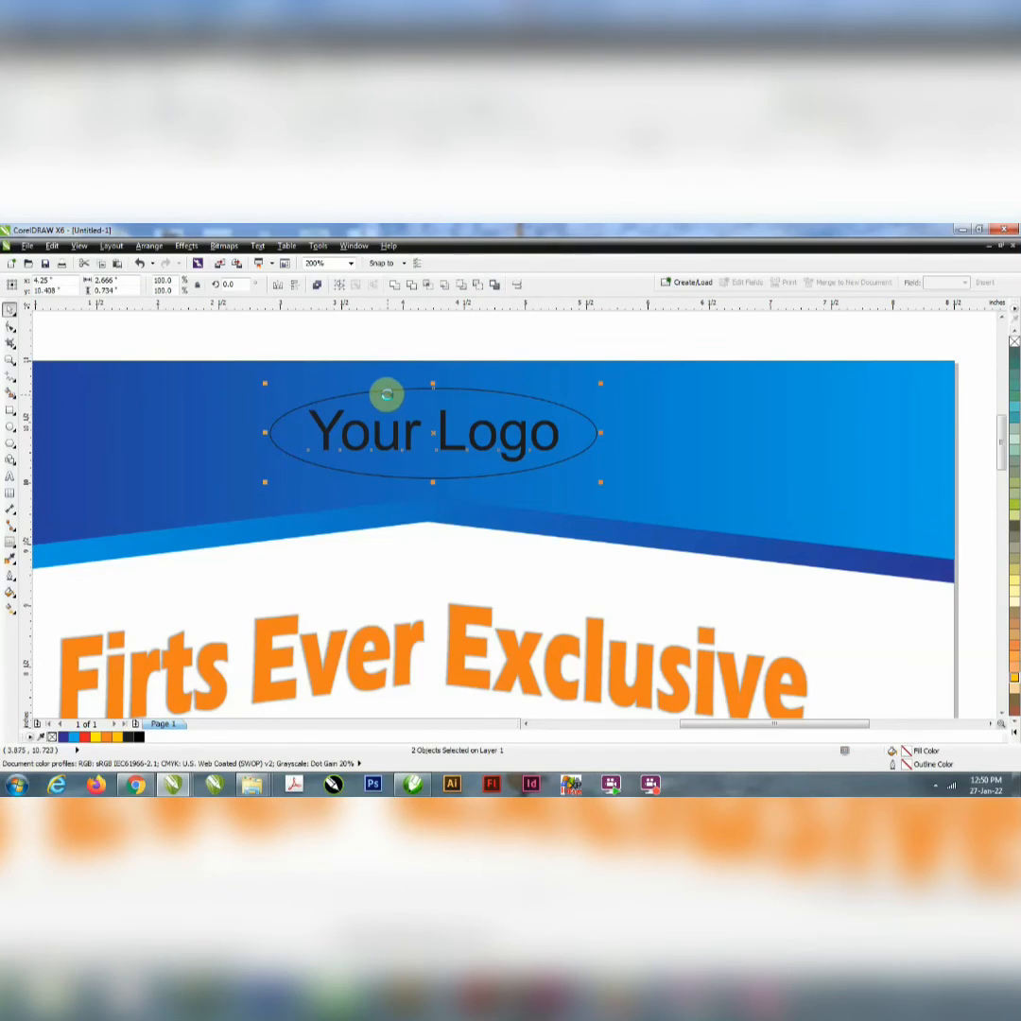
pyautogui.scroll(-1, 413, 408)
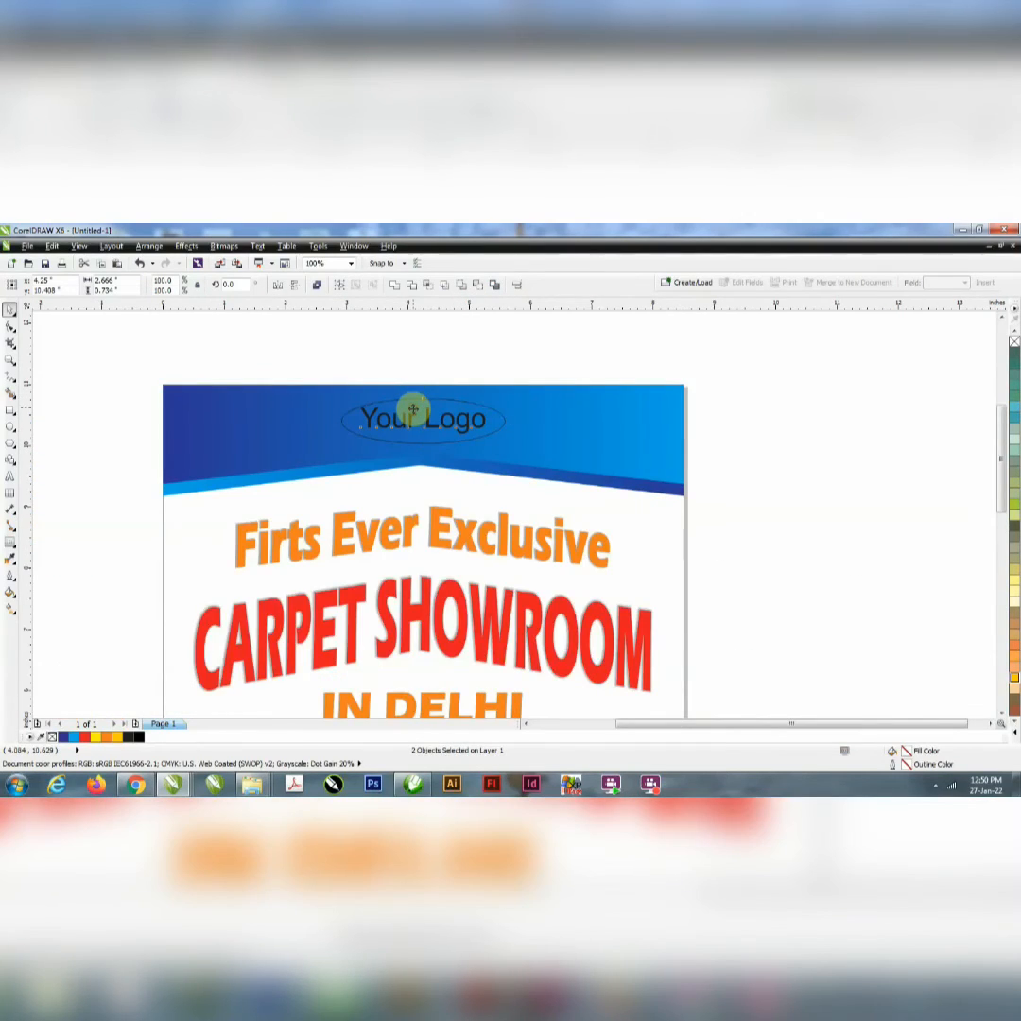
pyautogui.moveTo(413, 411); pyautogui.dragTo(415, 414)
pyautogui.click(572, 411)
pyautogui.click(440, 333)
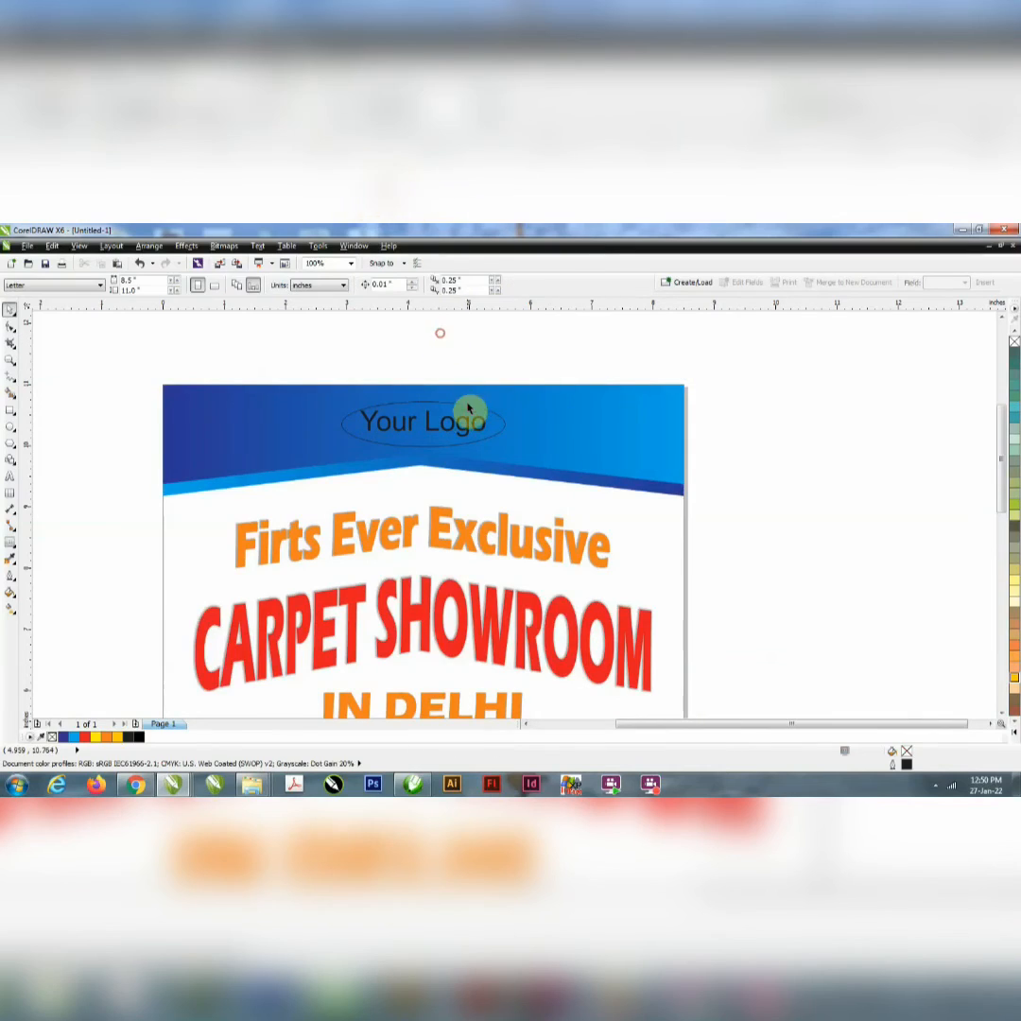
# Step: Duplicate the ellipse as a concentric copy stretched vertically to about 0.89 in high
pyautogui.click(466, 407)
pyautogui.moveTo(509, 450); pyautogui.dragTo(517, 456)
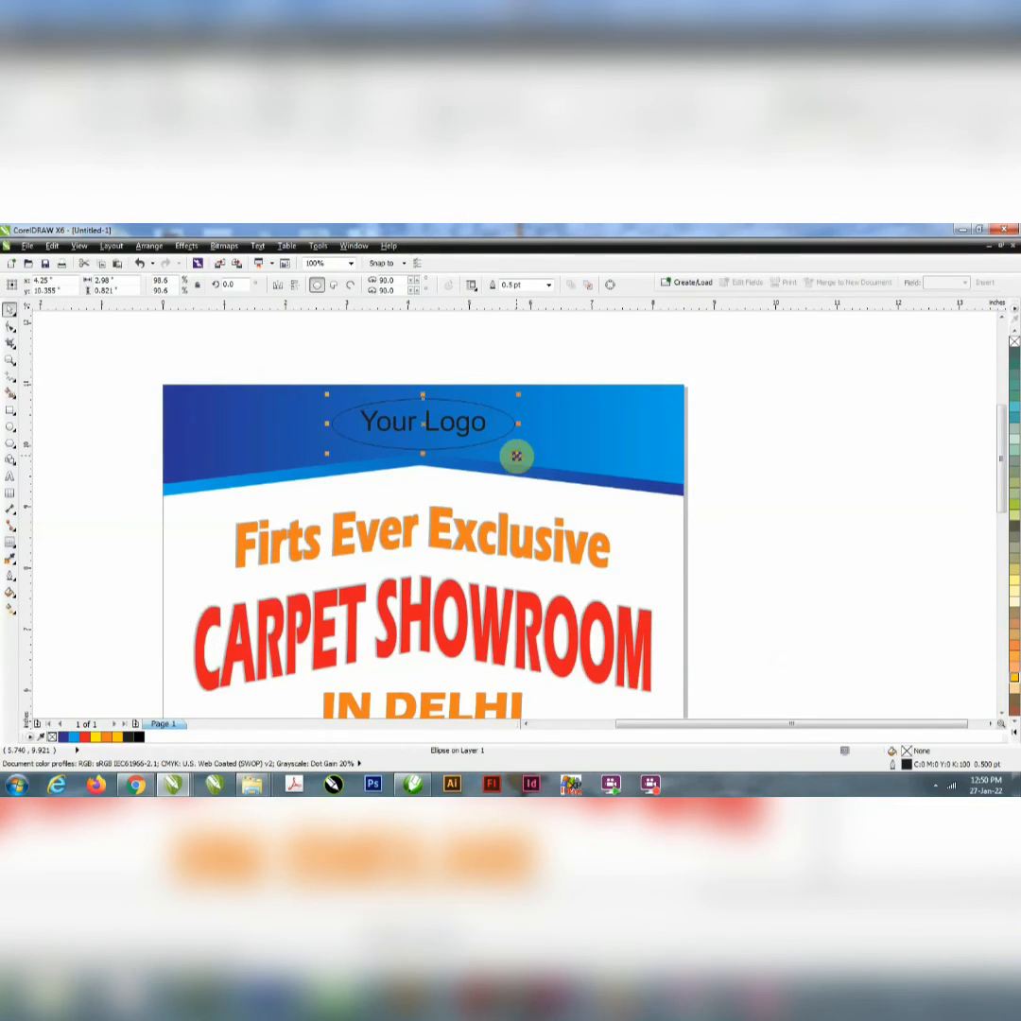
pyautogui.hotkey('ctrl', 'z')
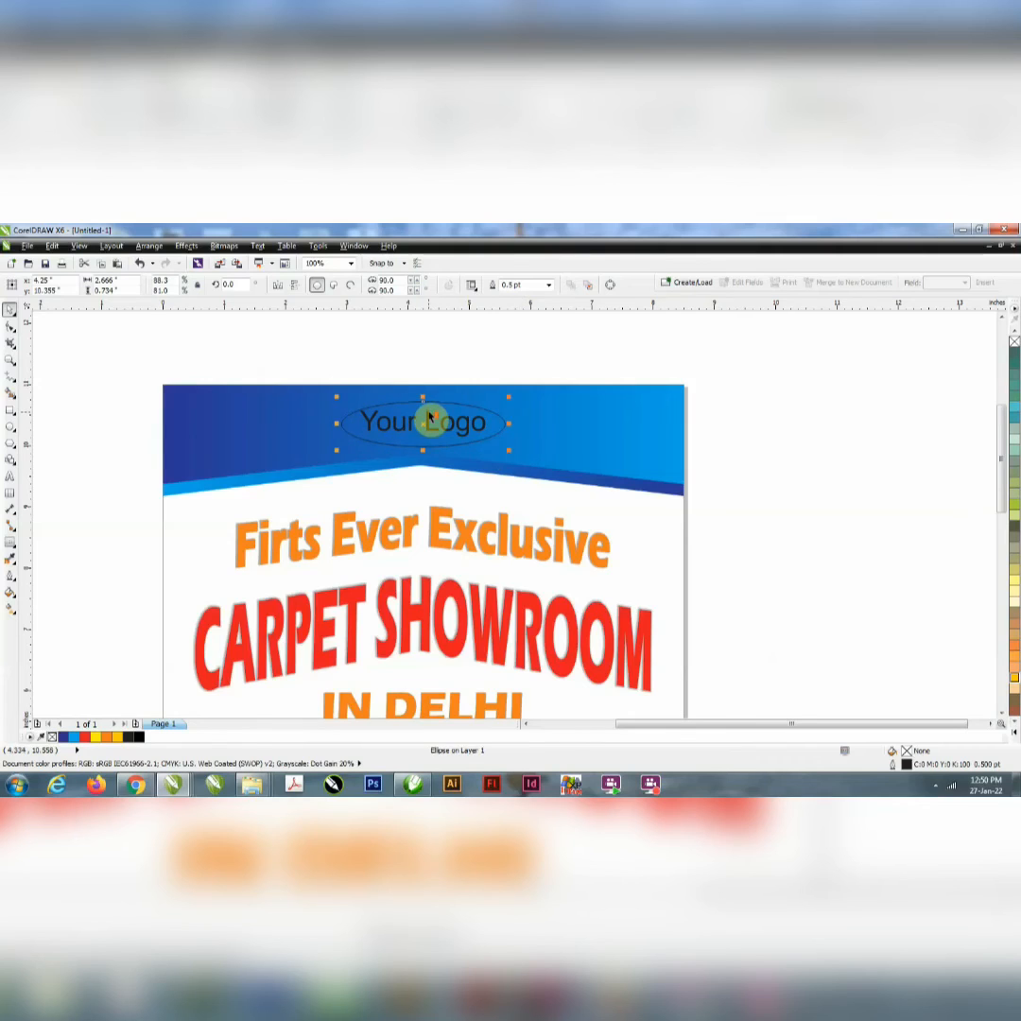
pyautogui.scroll(3, 431, 412)
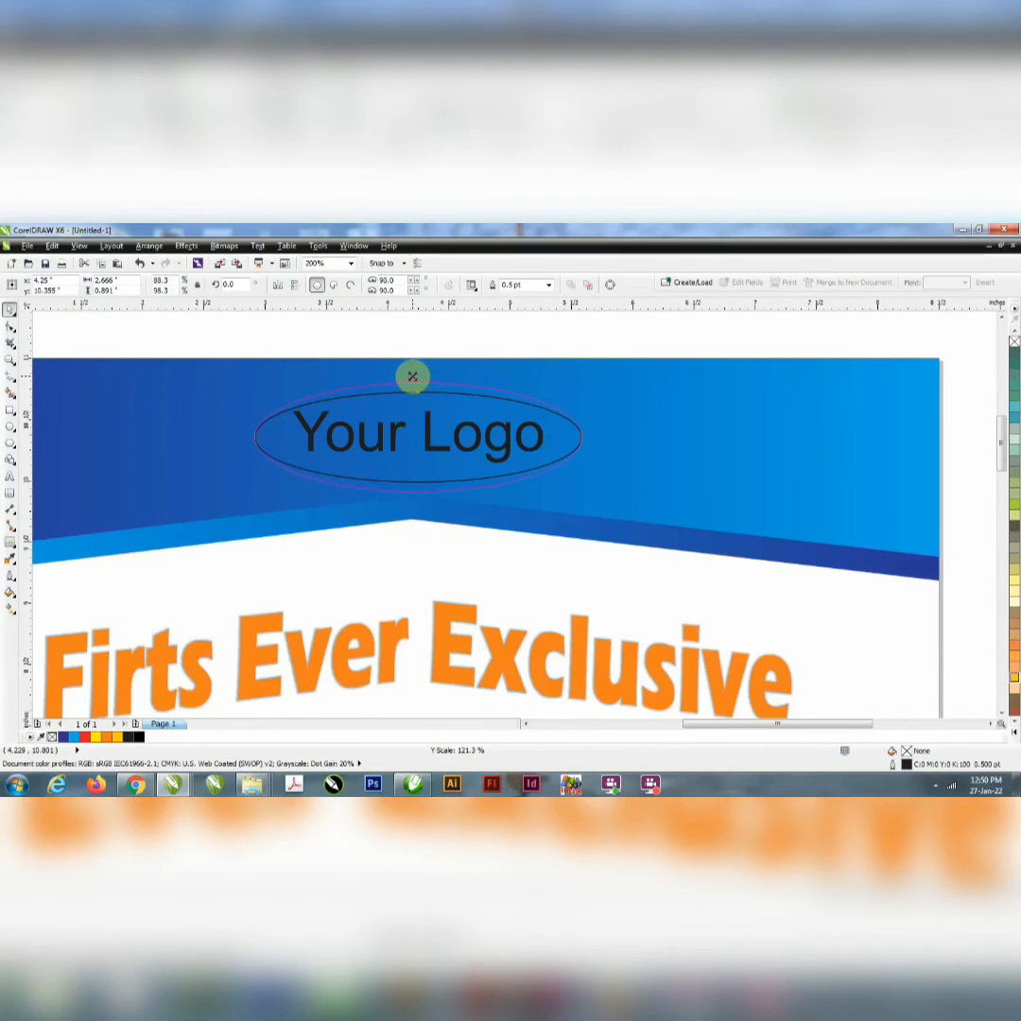
pyautogui.moveTo(412, 377); pyautogui.dragTo(414, 381)
# Step: Give the inner ellipse a 2 pt white outline
pyautogui.click(414, 393)
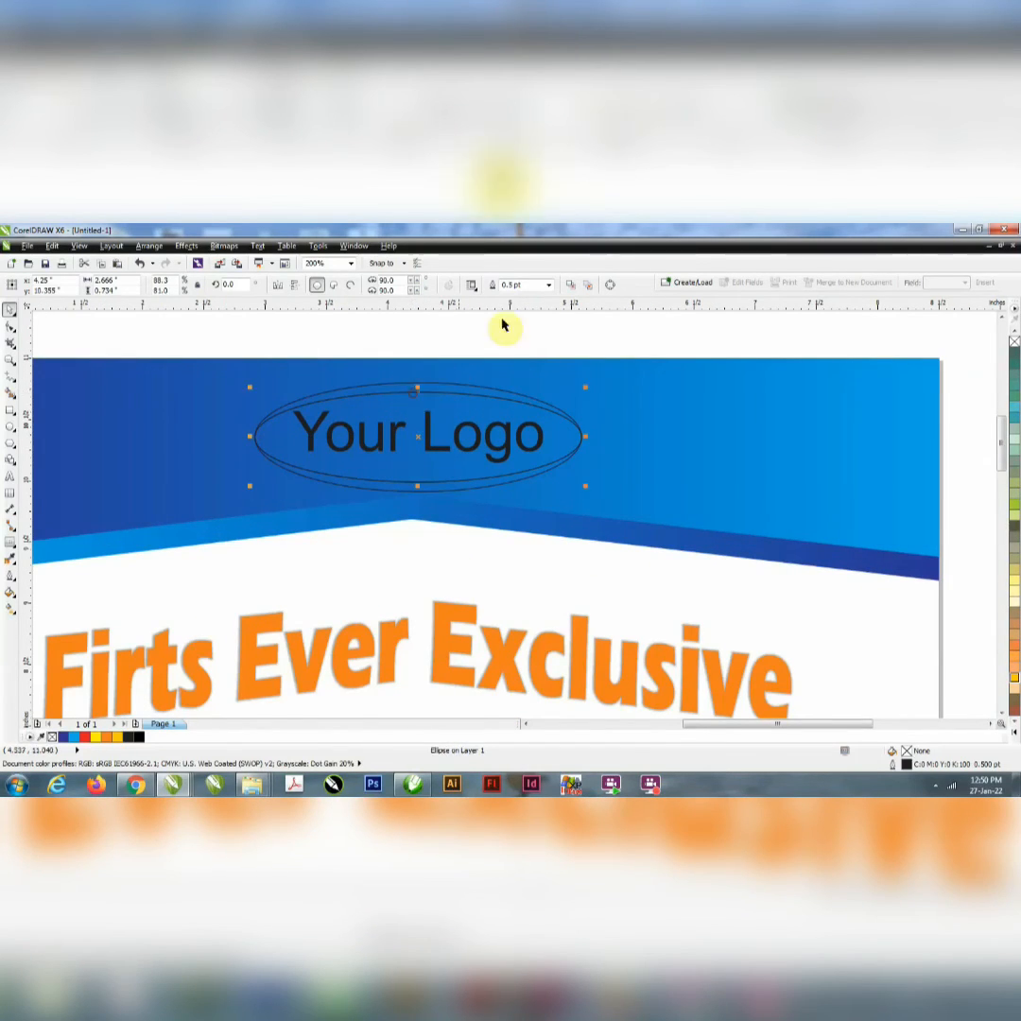
pyautogui.moveTo(533, 287); pyautogui.dragTo(373, 344)
pyautogui.write('1')
pyautogui.press('Return')
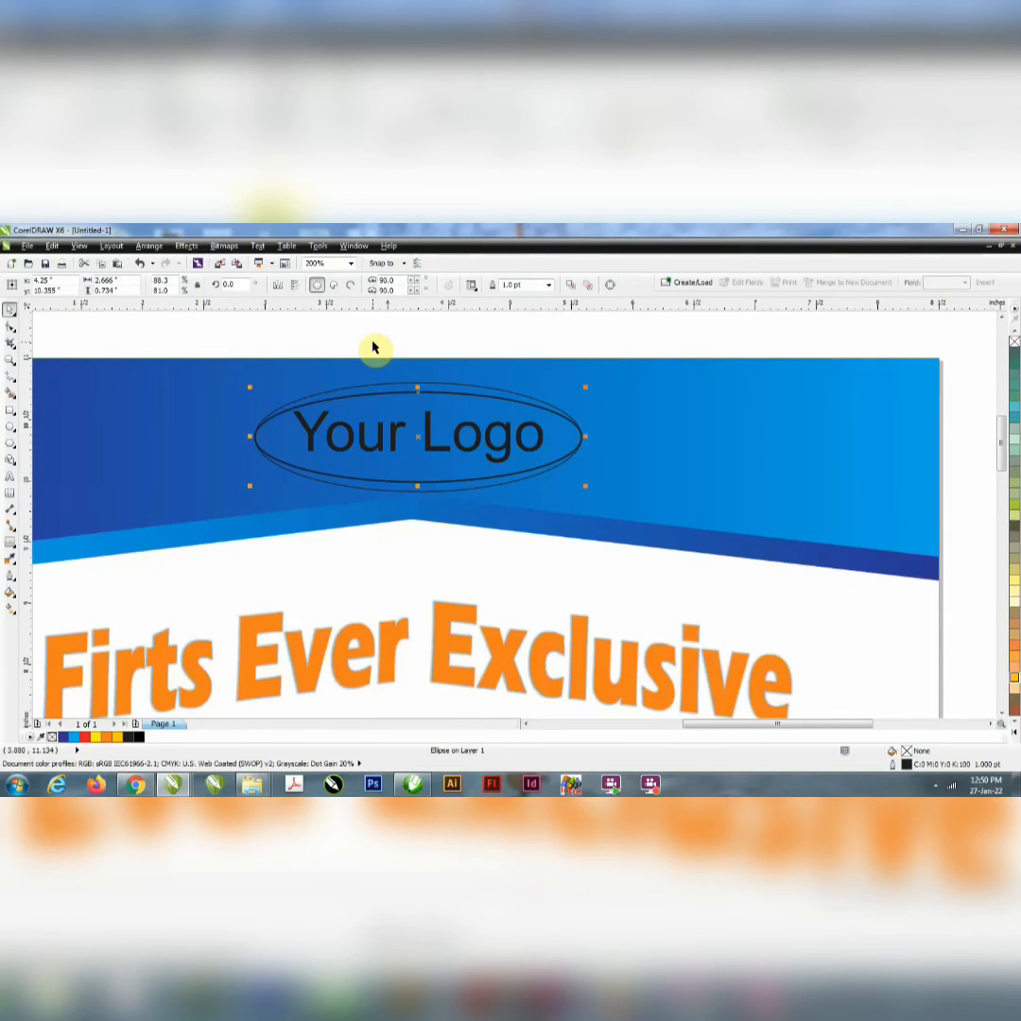
pyautogui.moveTo(529, 287); pyautogui.dragTo(448, 323)
pyautogui.write('2')
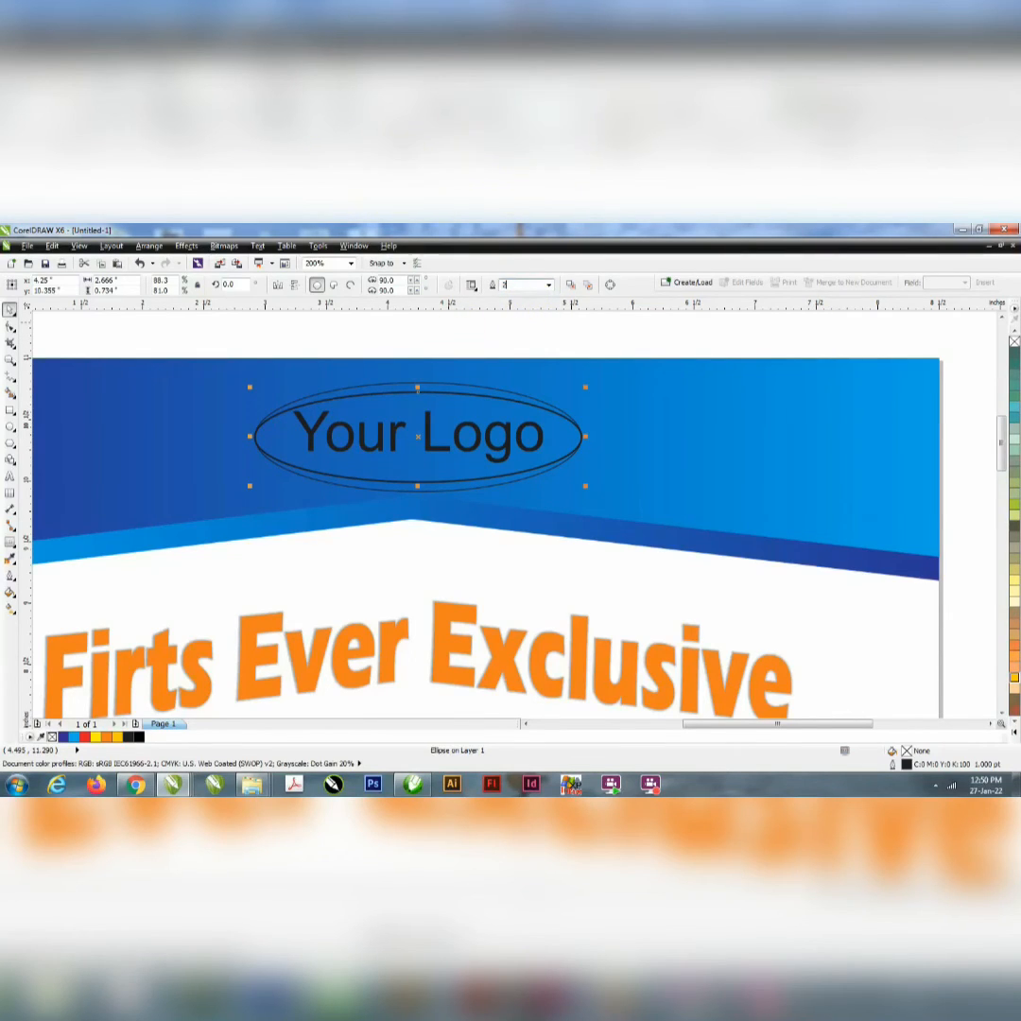
pyautogui.press('Return')
pyautogui.click(1013, 732)
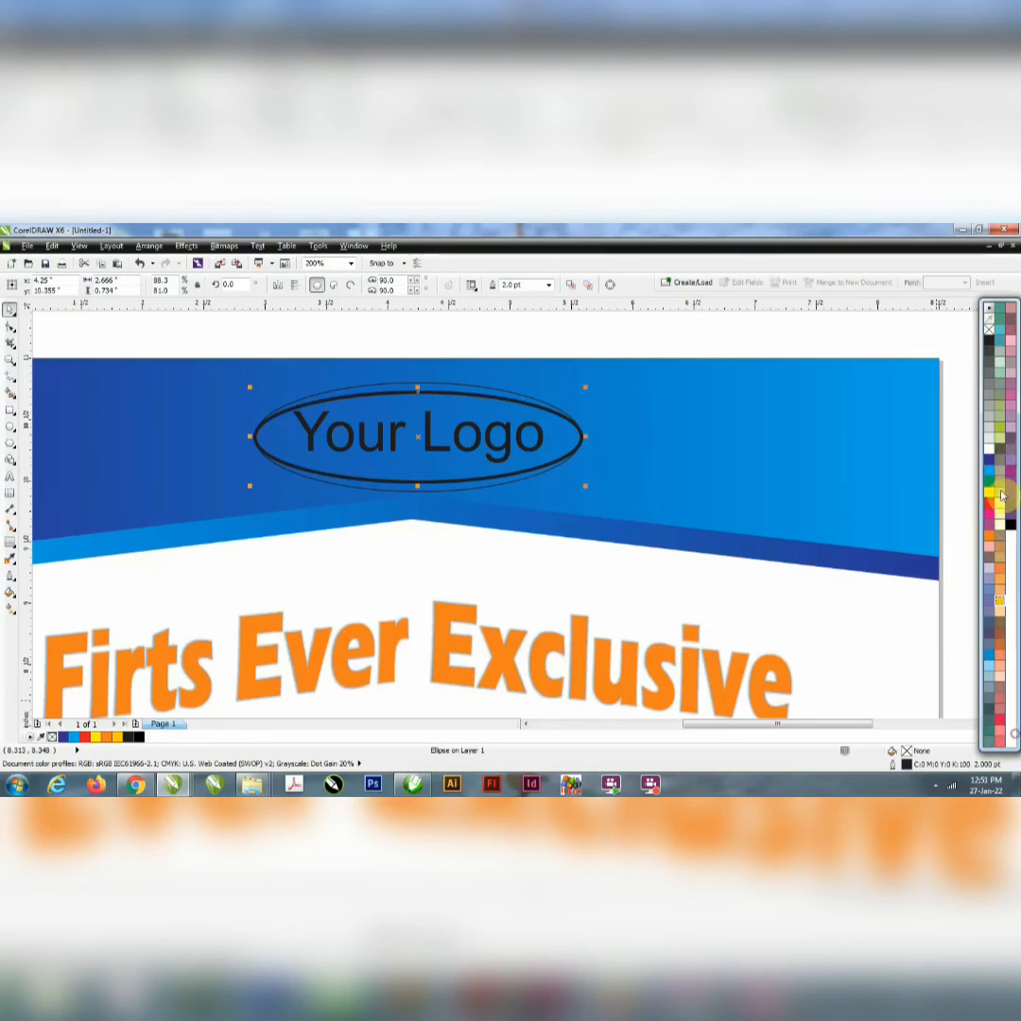
pyautogui.rightClick(989, 452)
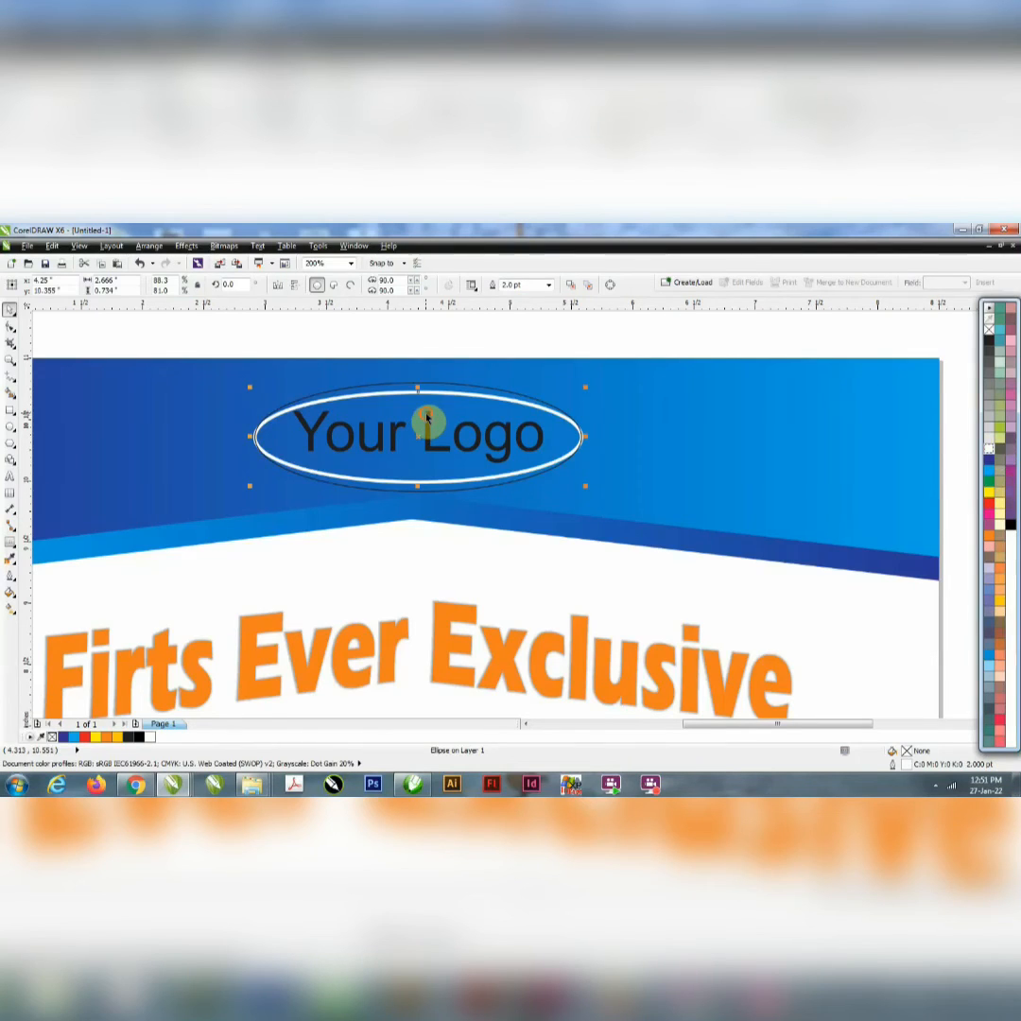
# Step: Make the "Your Logo" text bold italic and scale it down to about 29.8 pt
pyautogui.click(426, 417)
pyautogui.click(450, 288)
pyautogui.click(437, 287)
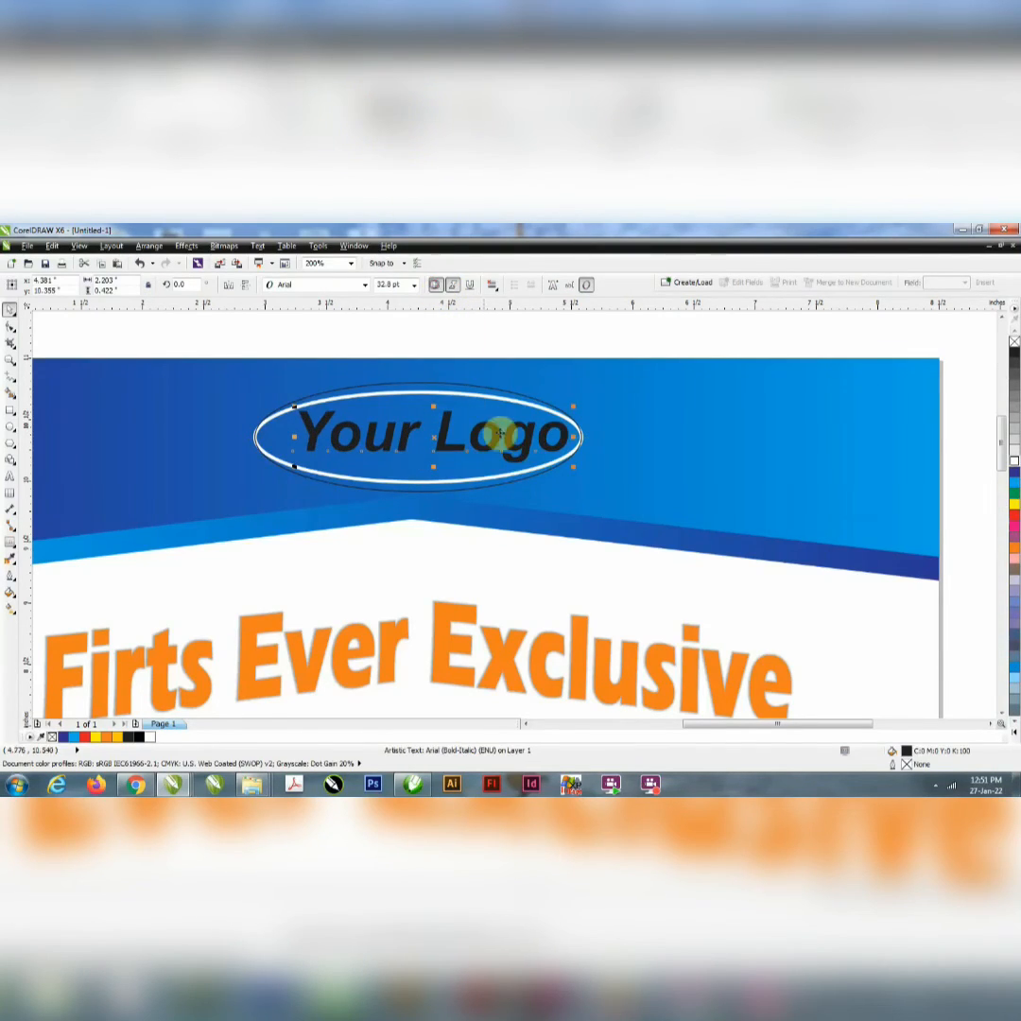
pyautogui.moveTo(575, 467); pyautogui.dragTo(562, 466)
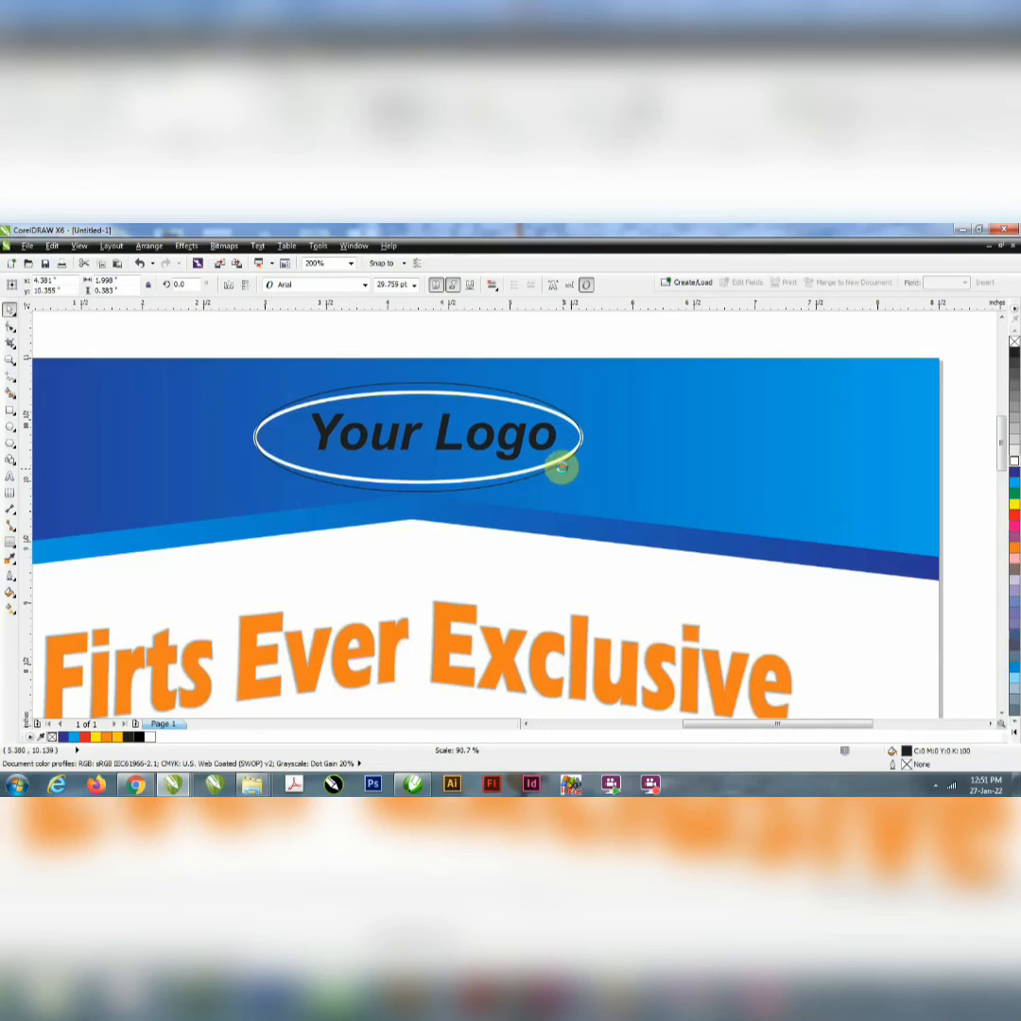
# Step: Centre the "Your Logo" text horizontally inside the inner ellipse
pyautogui.click(490, 284)
pyautogui.click(524, 331)
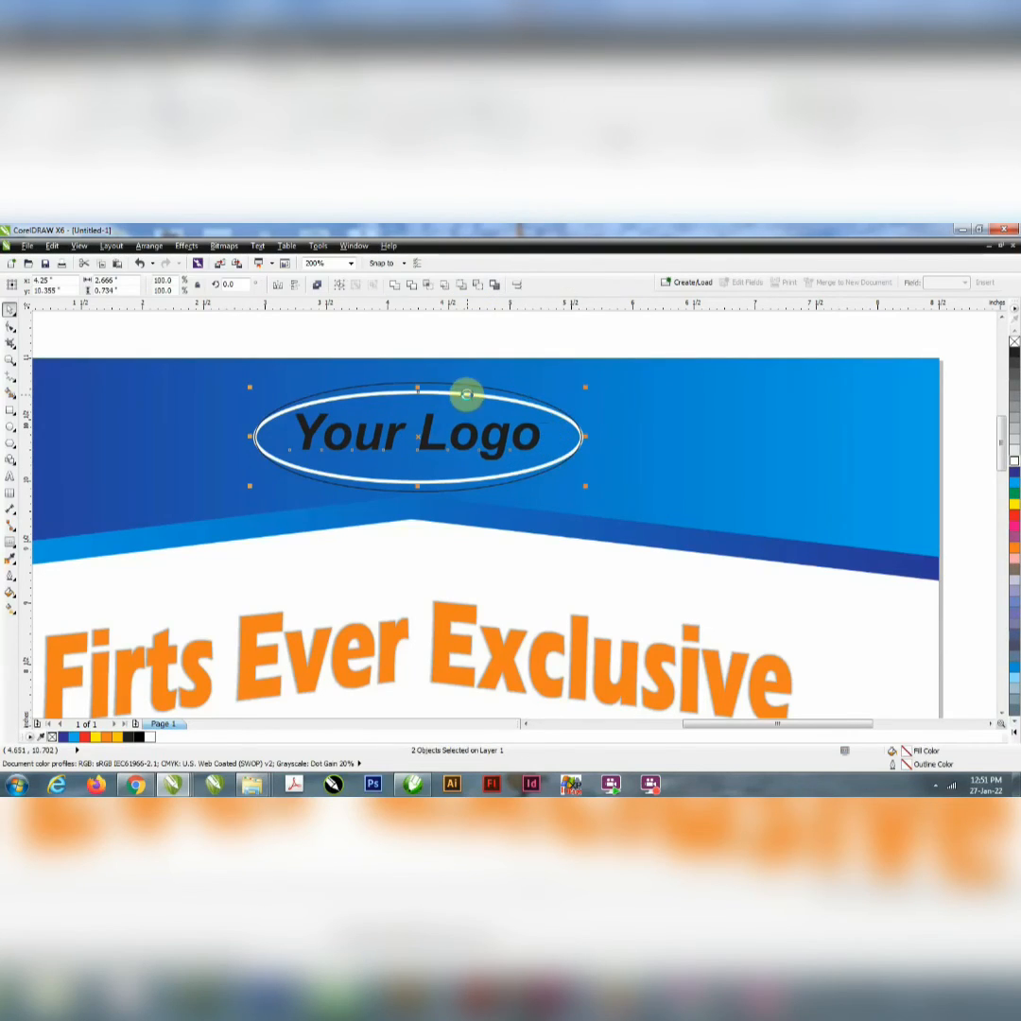
pyautogui.click(442, 328)
# Step: Fill the "Your Logo" text with yellow
pyautogui.click(434, 427)
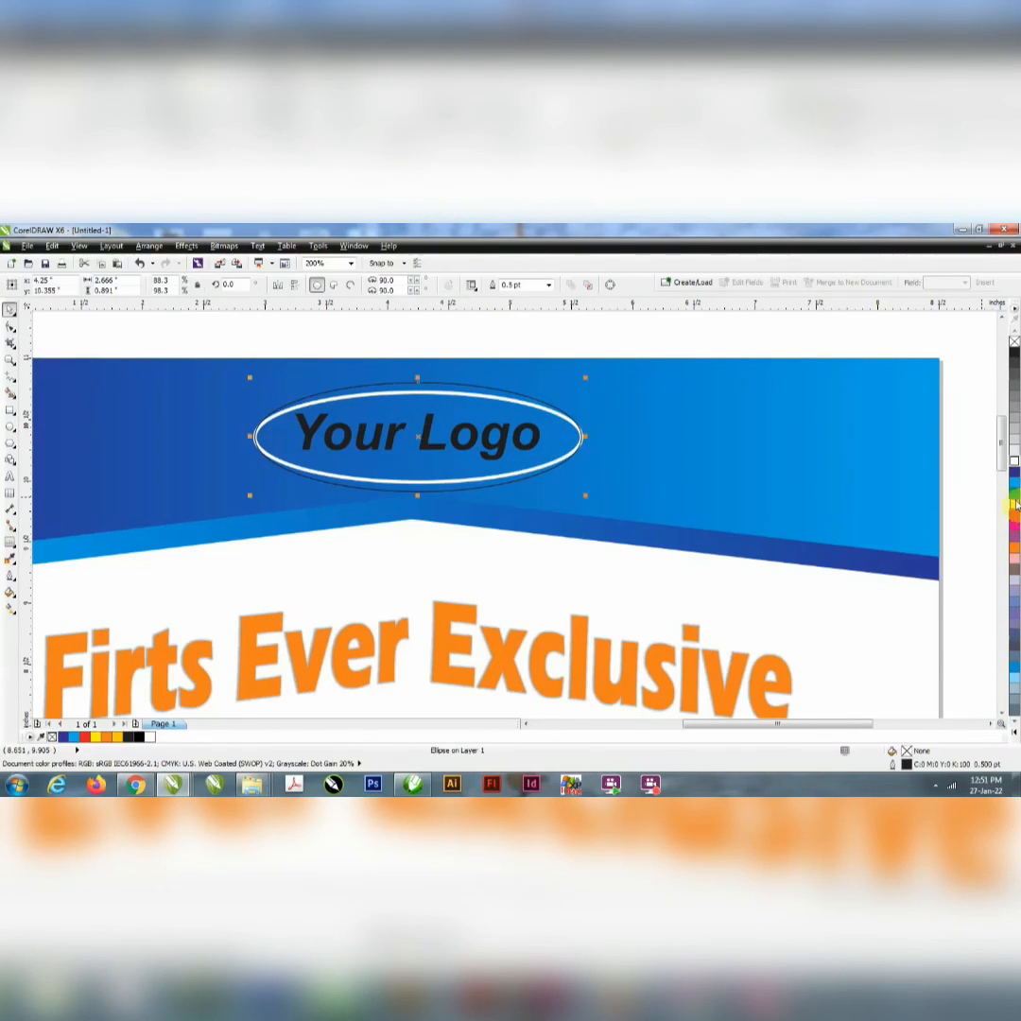
pyautogui.click(518, 466)
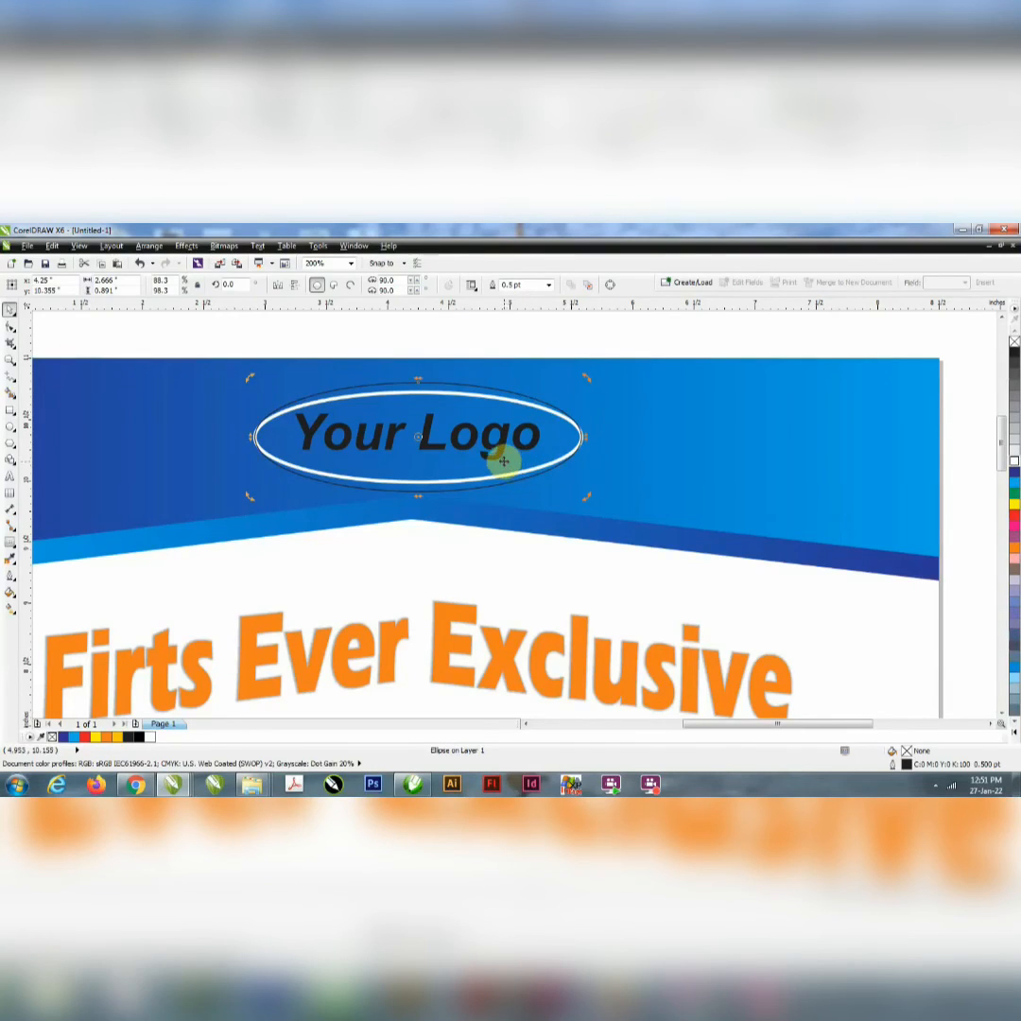
pyautogui.click(480, 440)
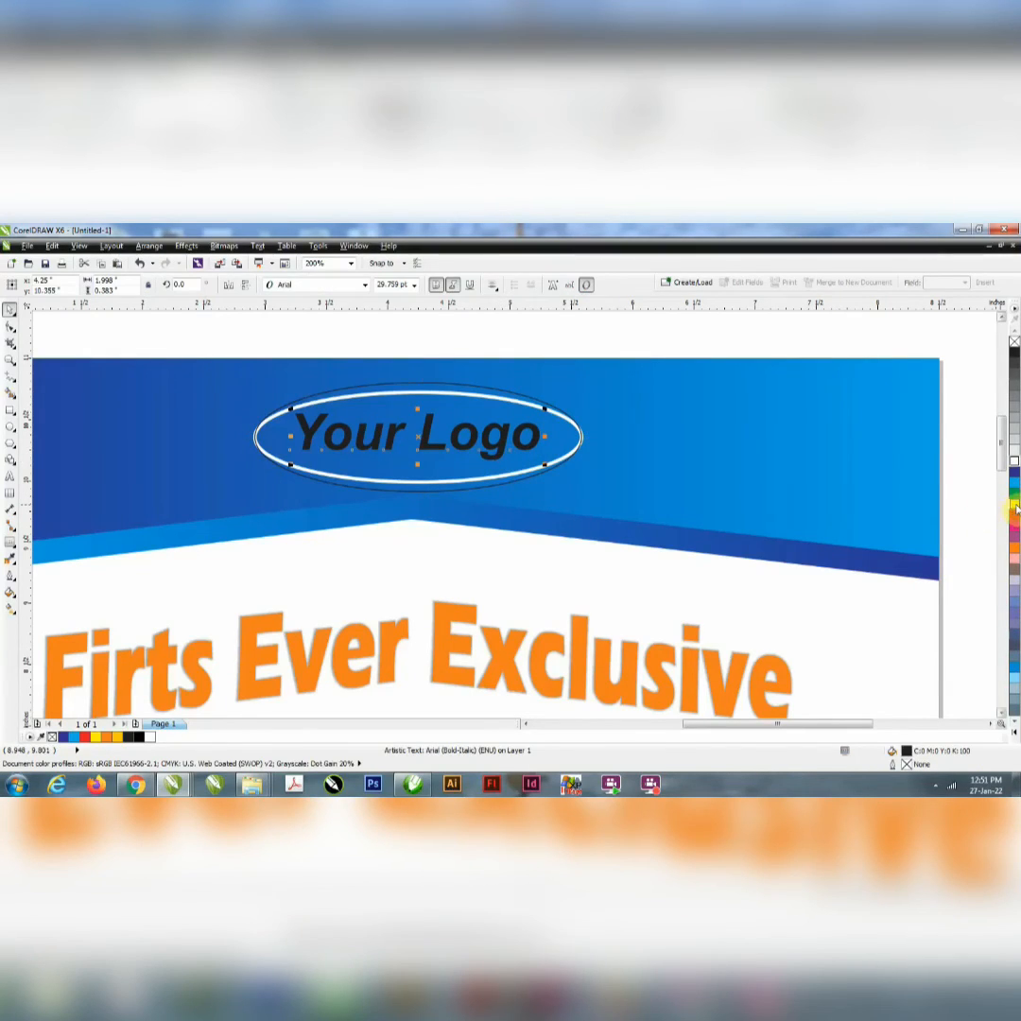
pyautogui.click(1014, 504)
# Step: Give the outer ellipse a yellow outline 3 pt wide
pyautogui.click(522, 484)
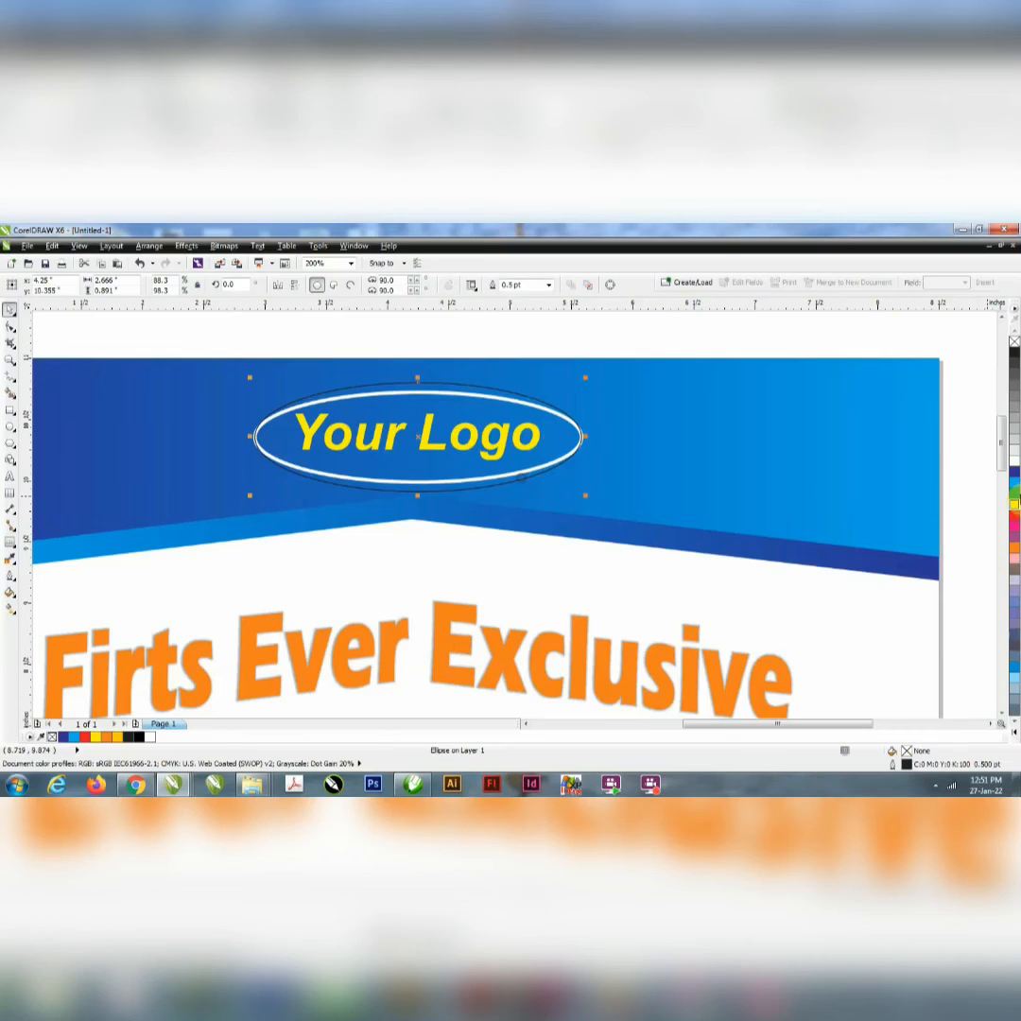
pyautogui.rightClick(1014, 504)
pyautogui.moveTo(531, 284); pyautogui.dragTo(371, 341)
pyautogui.write('5')
pyautogui.press('Return')
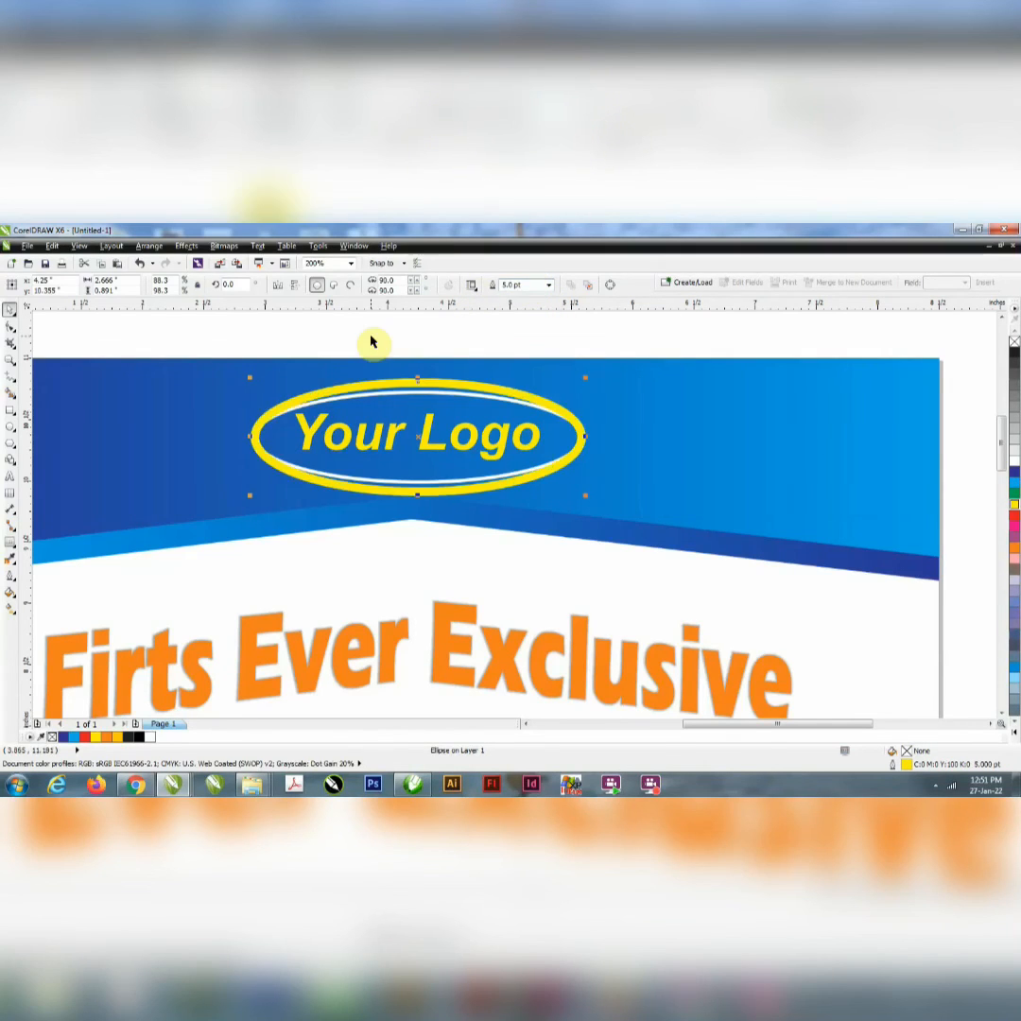
pyautogui.moveTo(525, 285); pyautogui.dragTo(441, 323)
pyautogui.write('3')
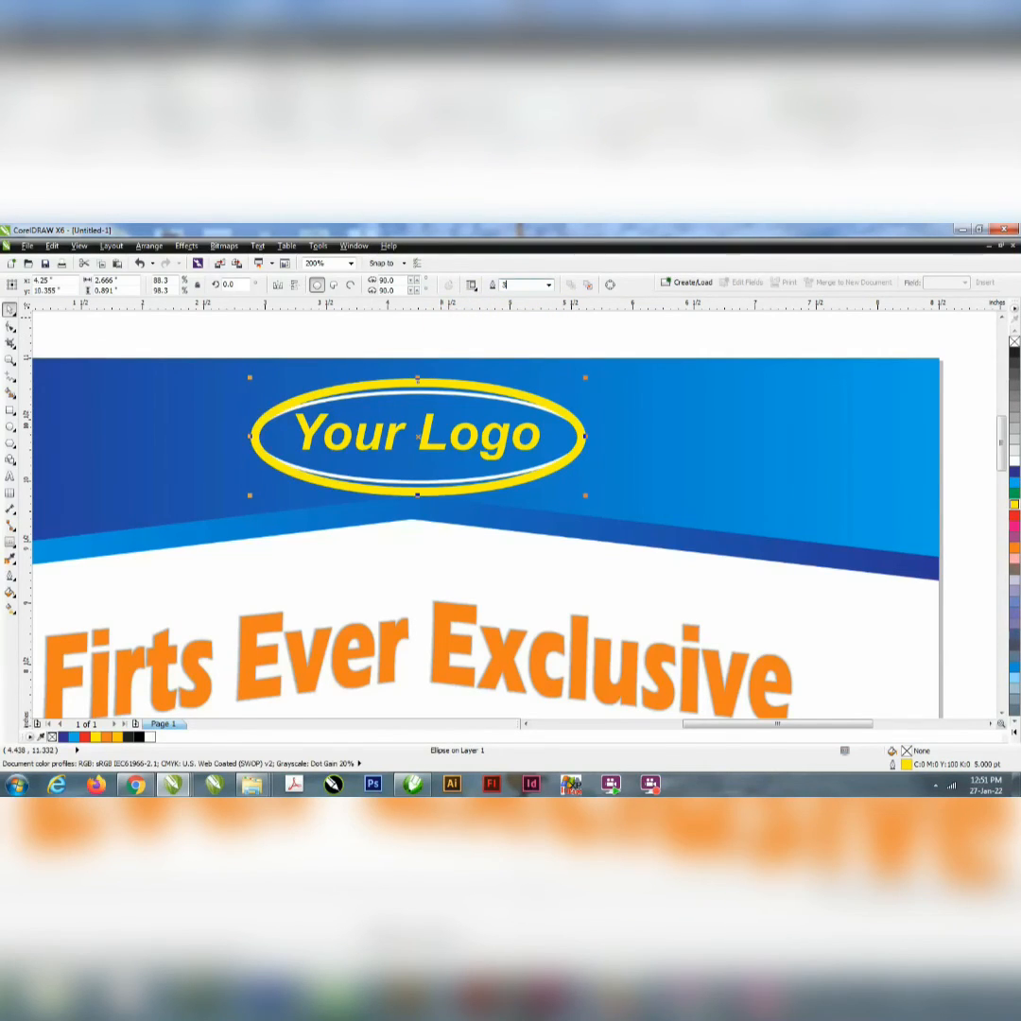
pyautogui.press('Return')
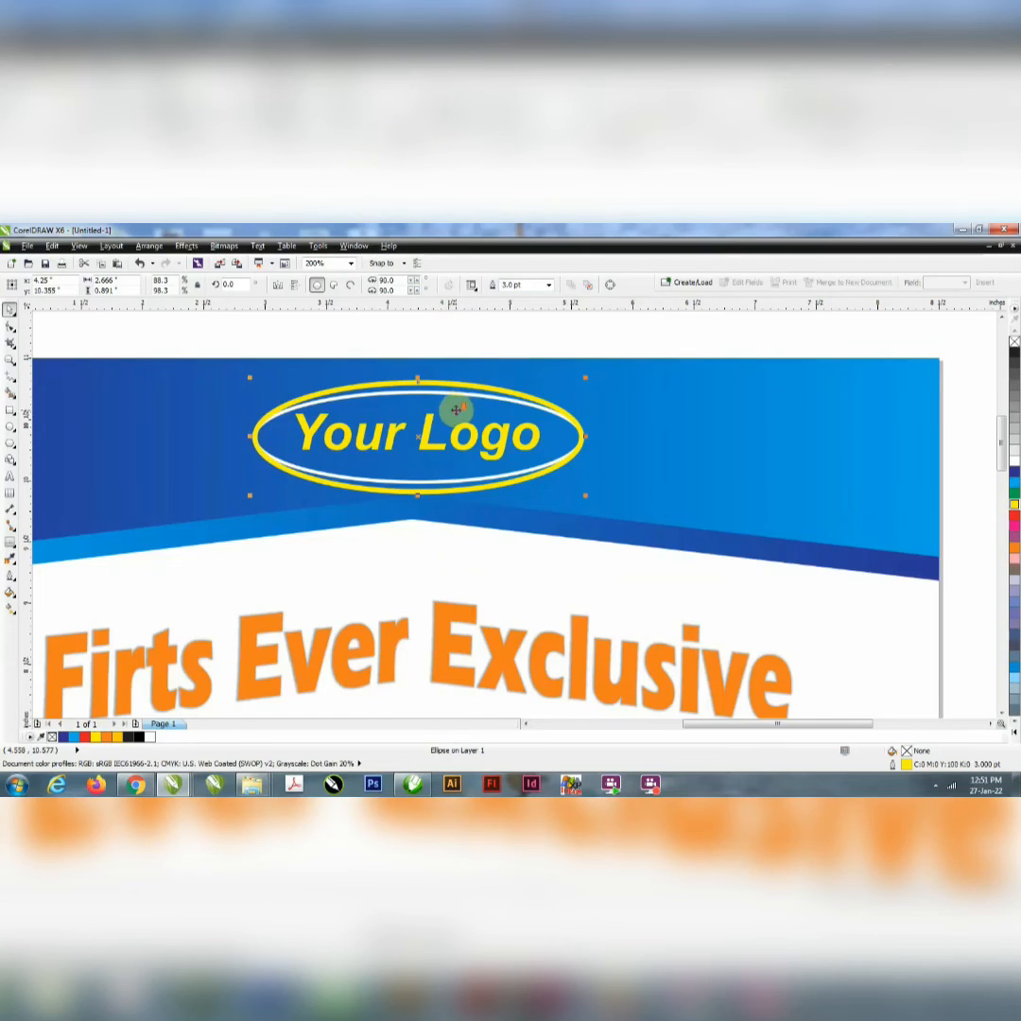
# Step: Place a copy of the "Your Logo" text in the lower blue band, straight below the original
pyautogui.scroll(-3, 456, 410)
pyautogui.click(631, 432)
pyautogui.scroll(-1, 405, 464)
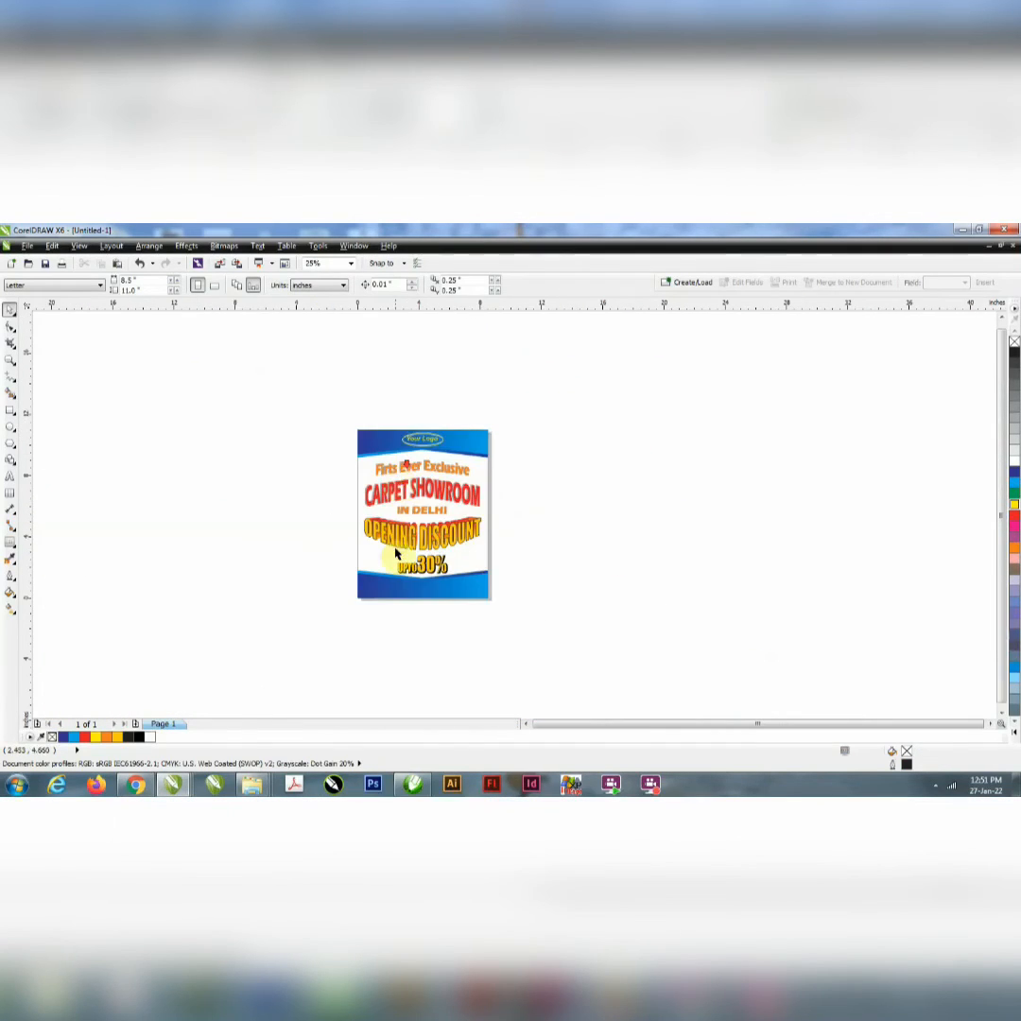
pyautogui.scroll(1, 401, 613)
pyautogui.scroll(-1, 435, 490)
pyautogui.scroll(1, 449, 374)
pyautogui.click(425, 386)
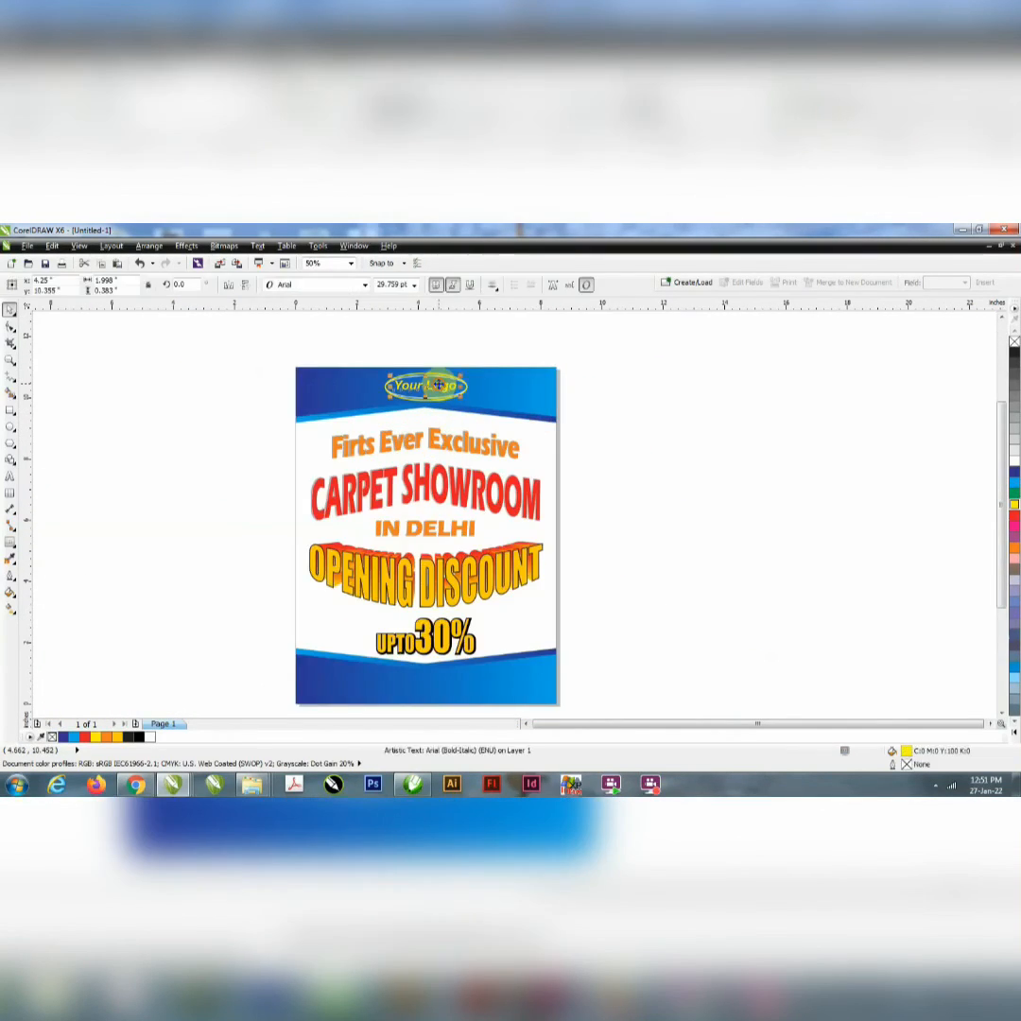
pyautogui.moveTo(438, 385); pyautogui.dragTo(410, 683)
pyautogui.scroll(-1, 410, 553)
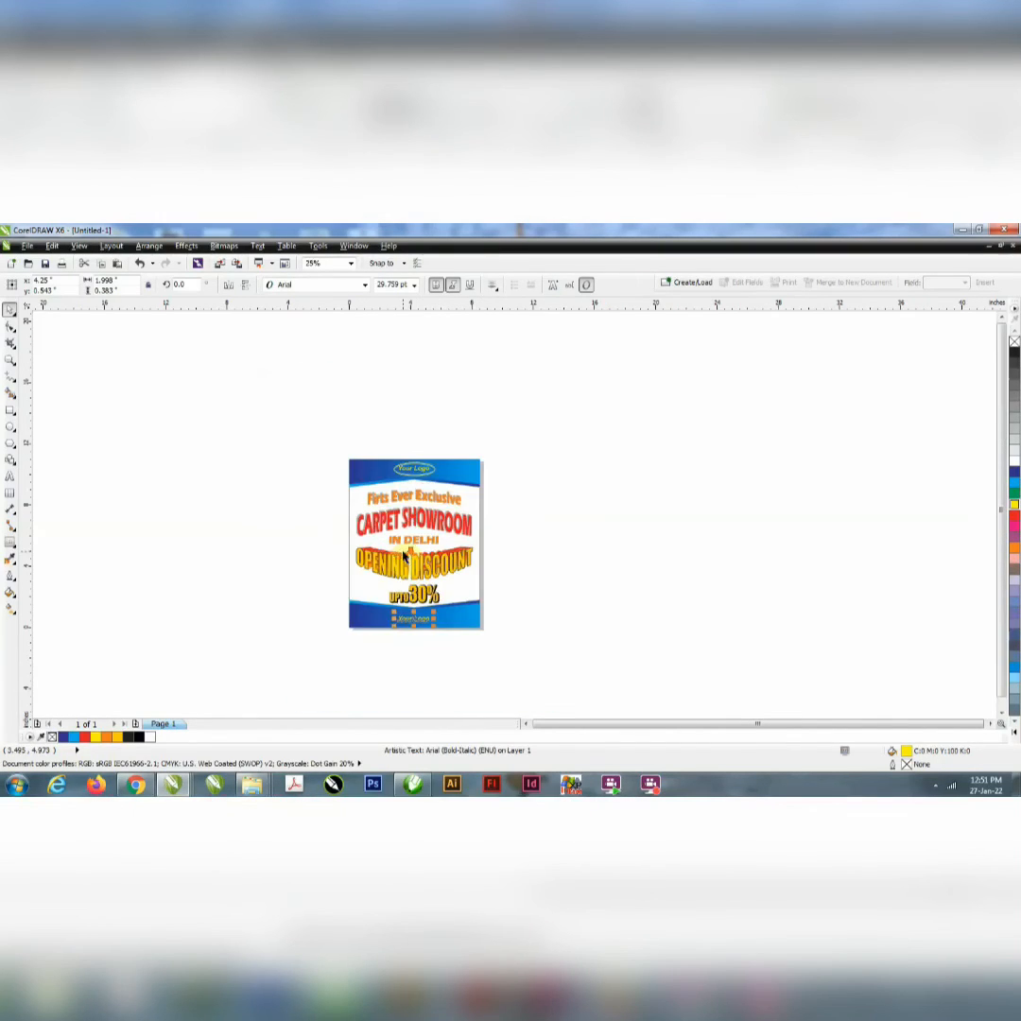
# Step: Replace the copied text with "THINK CREATIVE POINT" on one line and "PLEASE SUBSCRIBE" on a second line
pyautogui.scroll(1, 395, 643)
pyautogui.scroll(1, 417, 610)
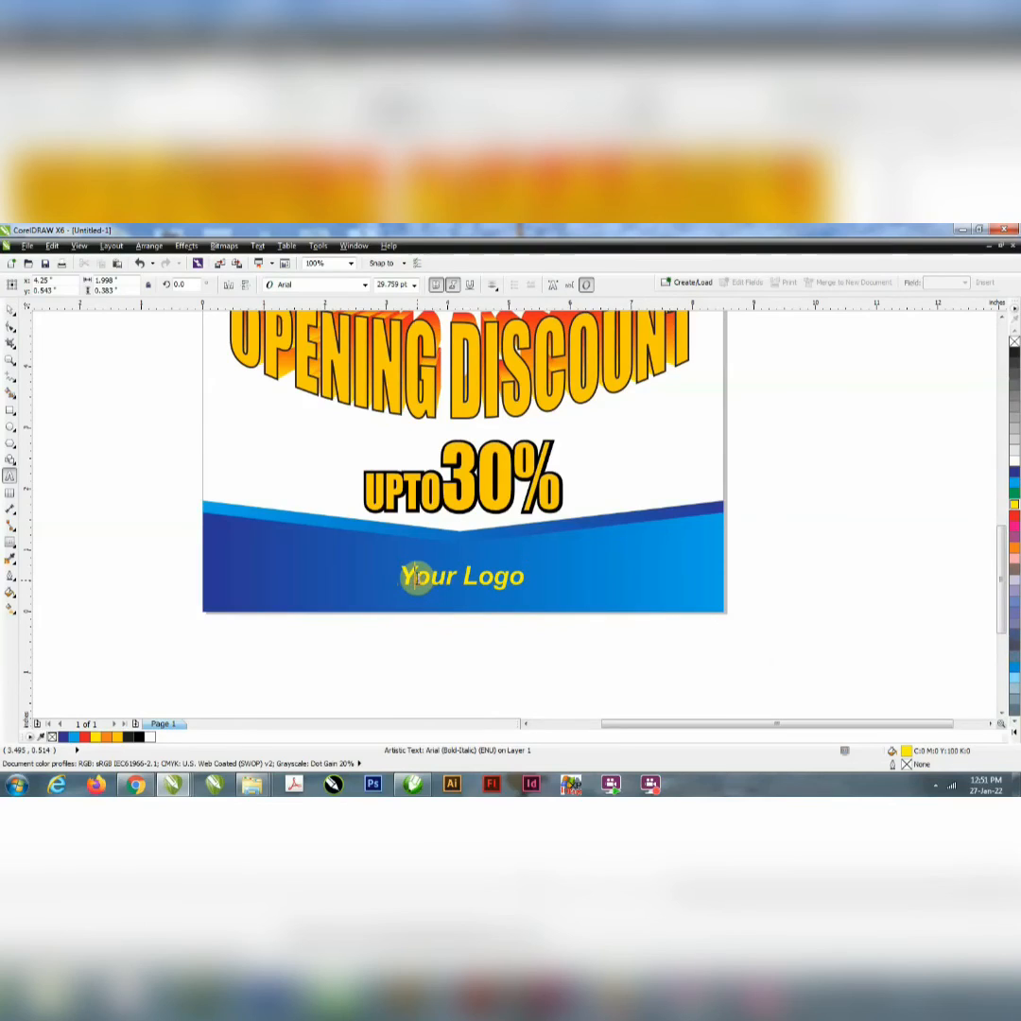
pyautogui.hotkey('ctrl', 'a')
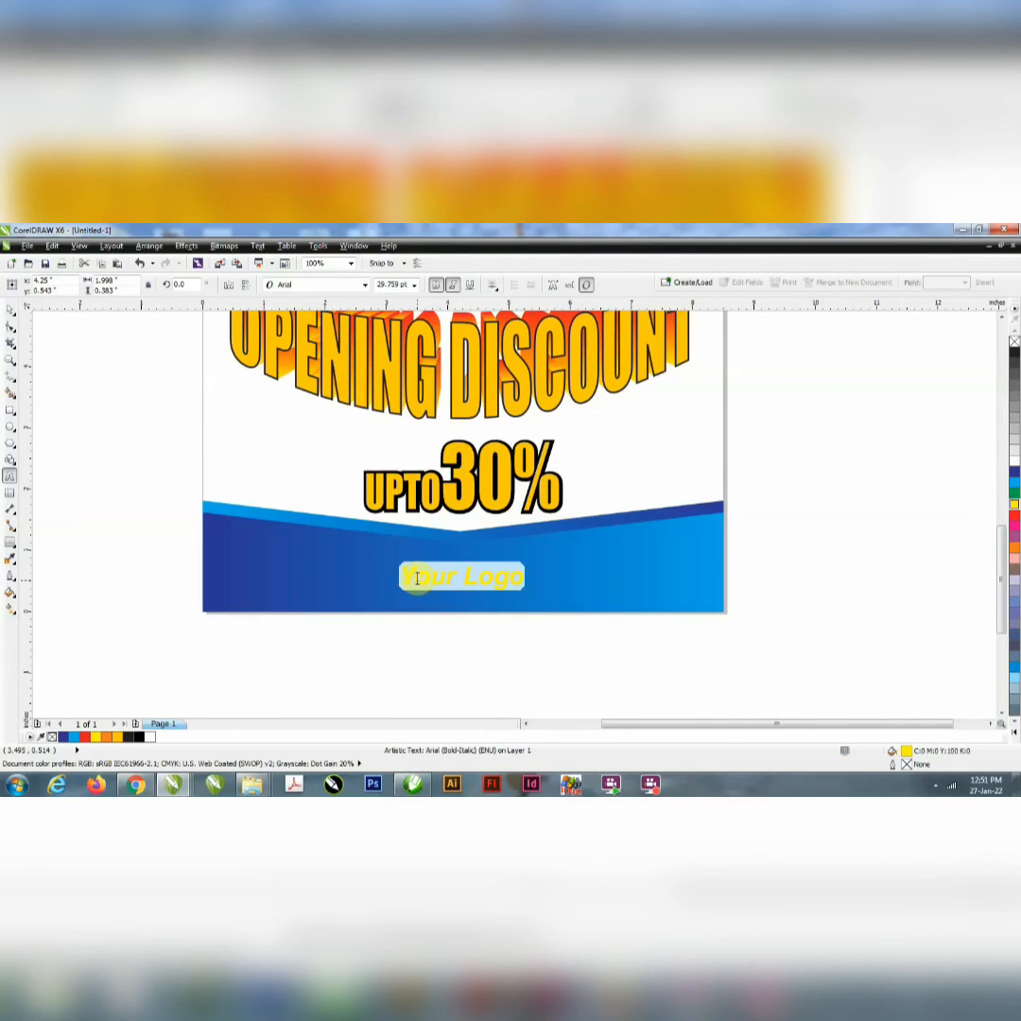
pyautogui.write('t')
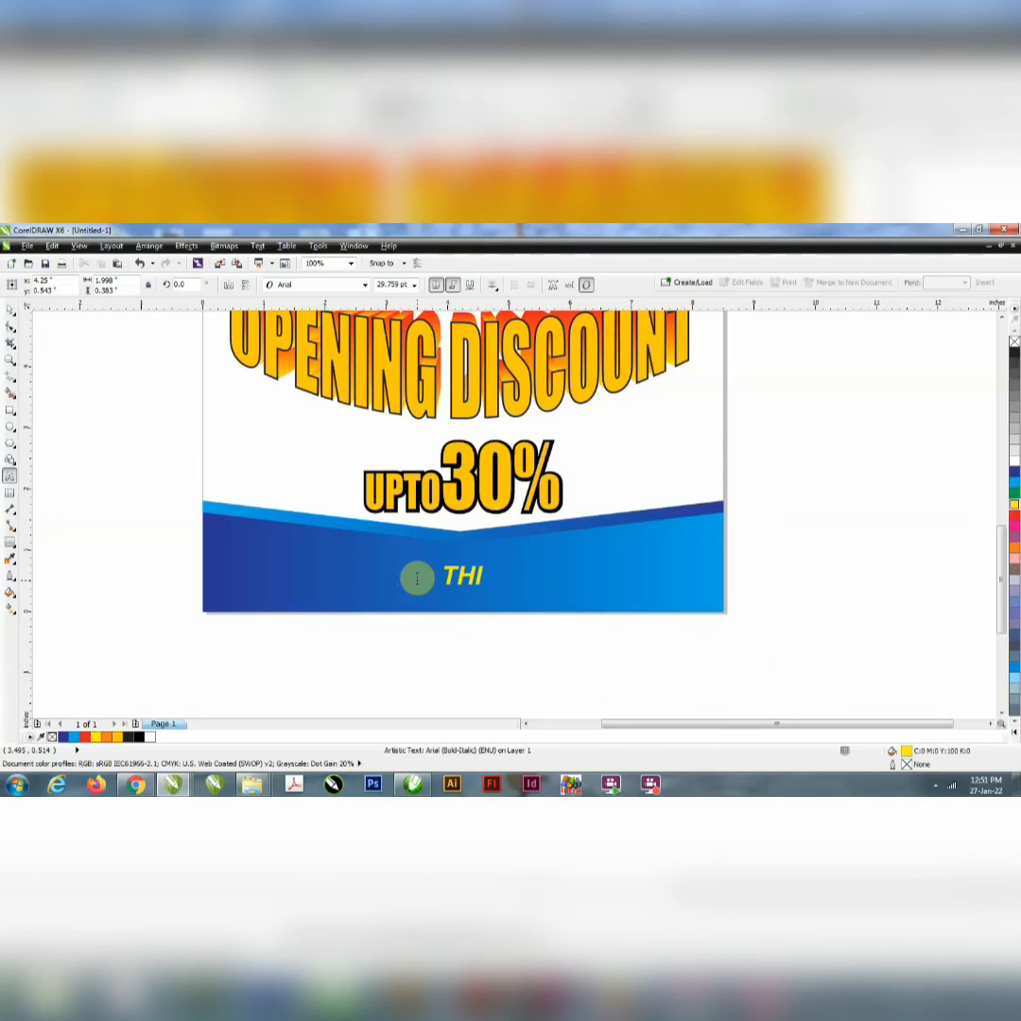
pyautogui.write('HINK C')
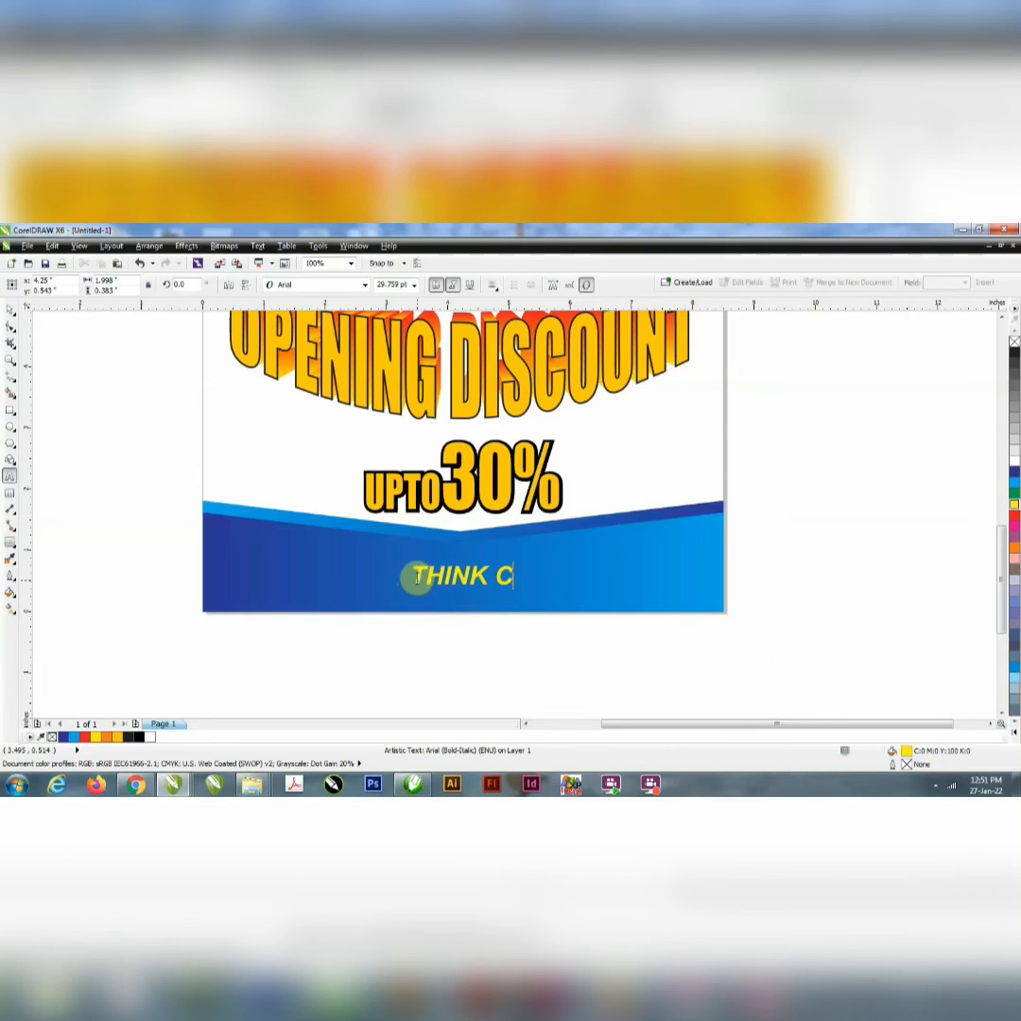
pyautogui.write('REATIVE ')
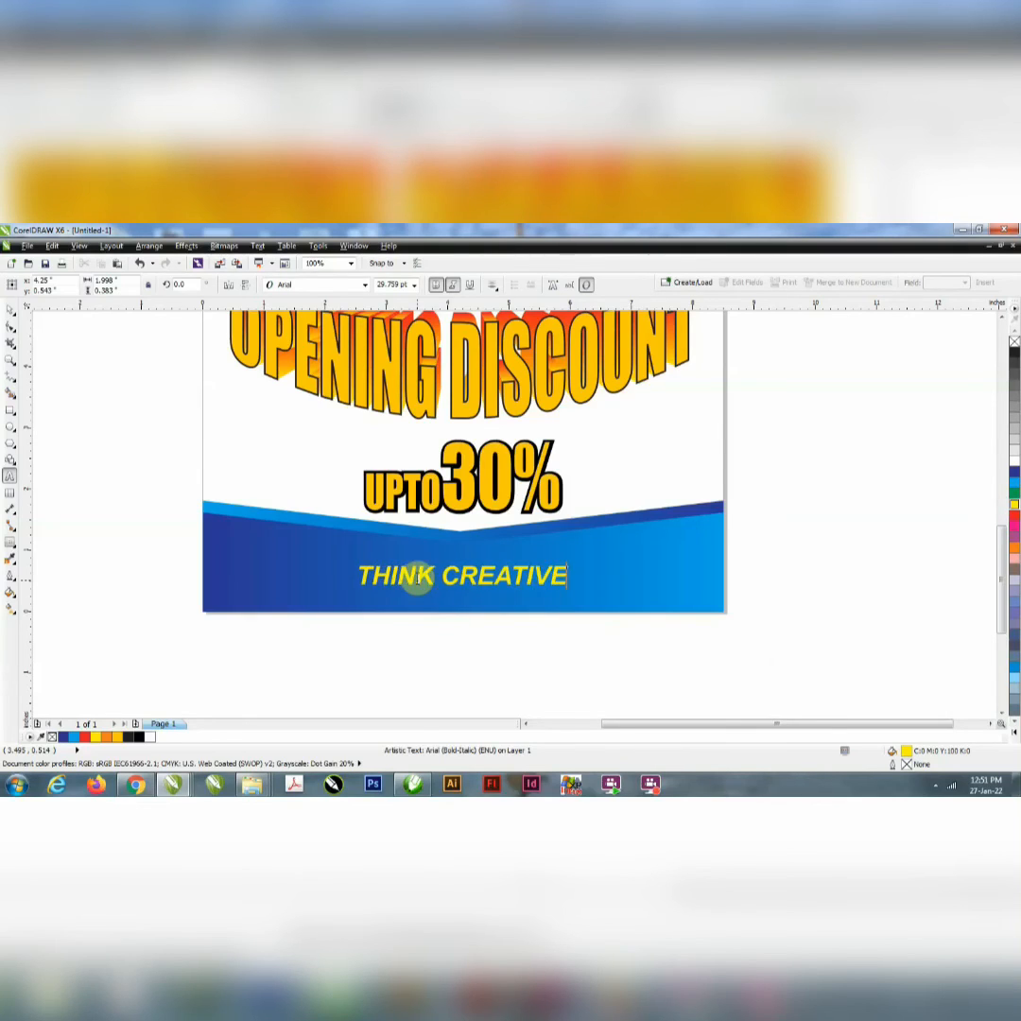
pyautogui.write('POINT')
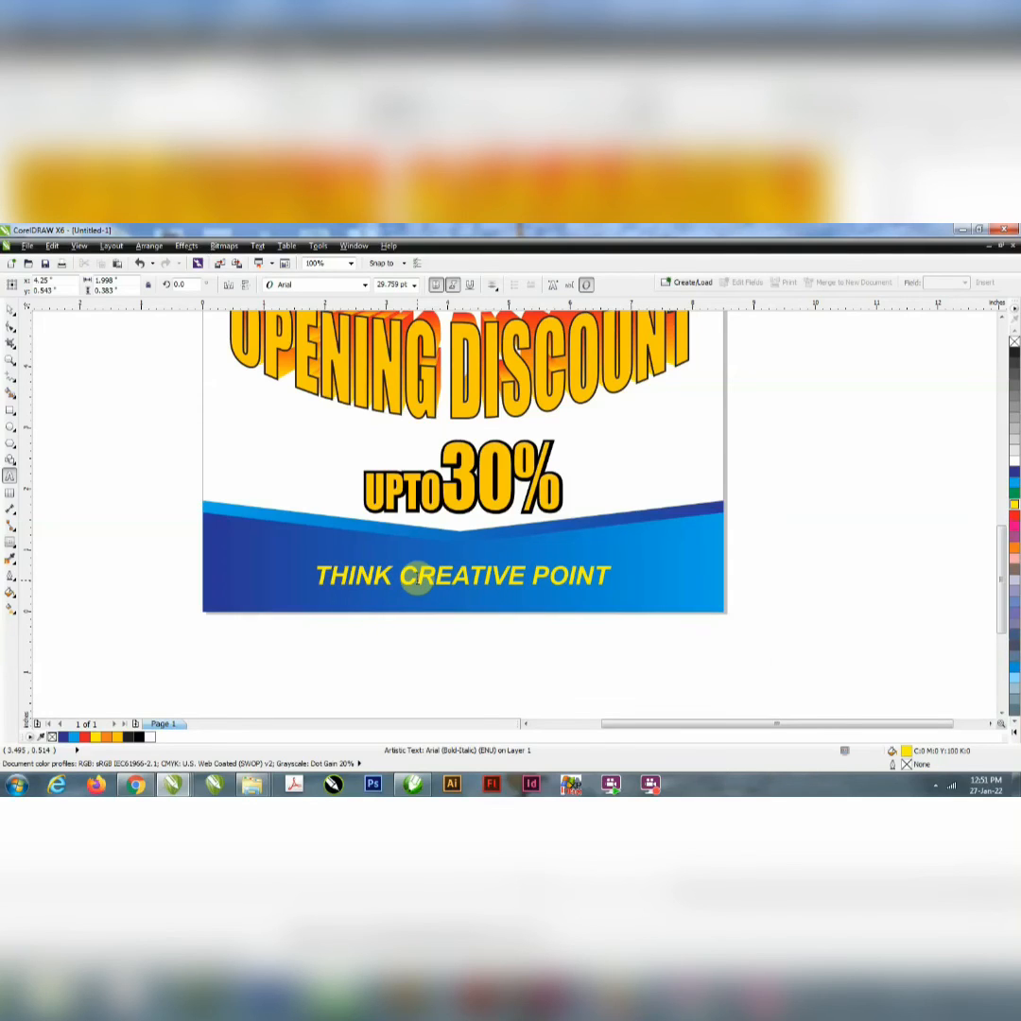
pyautogui.write(' PLA')
pyautogui.write('EASE')
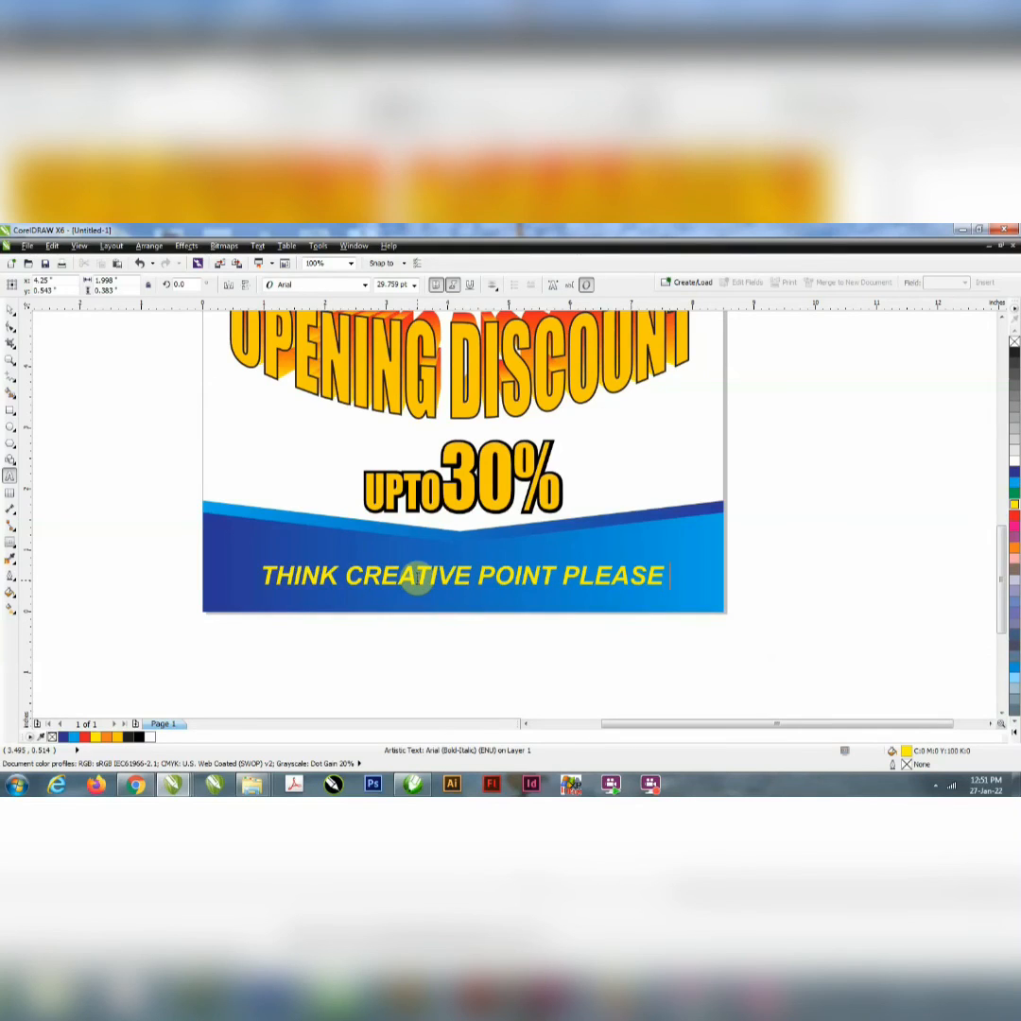
pyautogui.write(' SUBS')
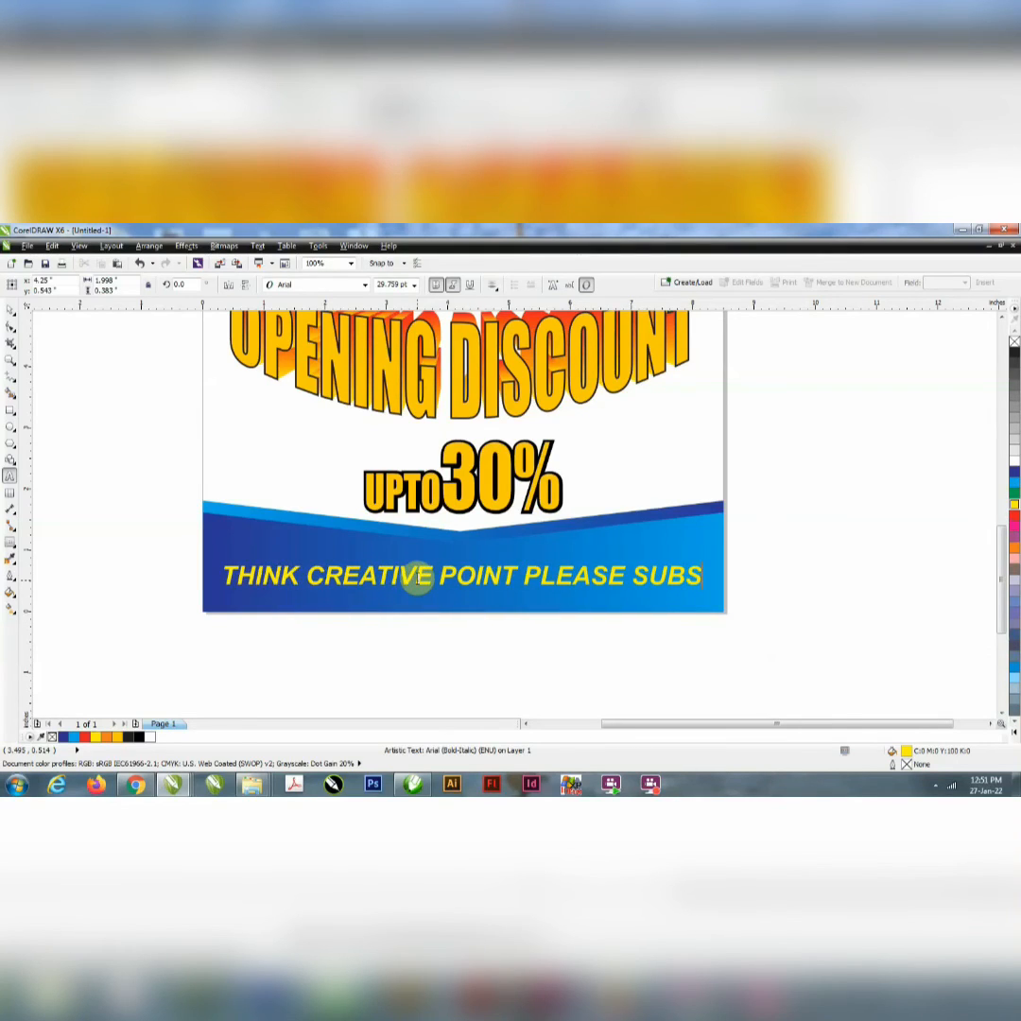
pyautogui.write('CRI')
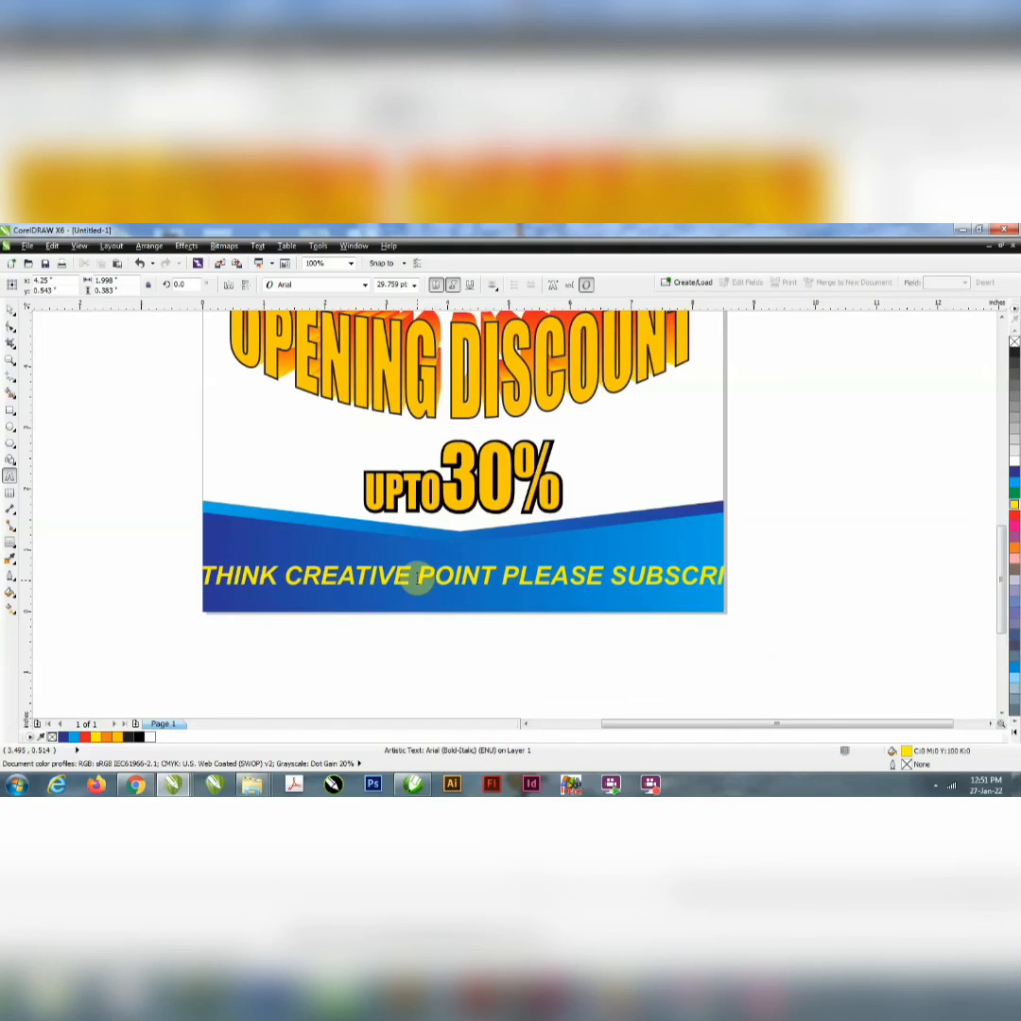
pyautogui.write('BE')
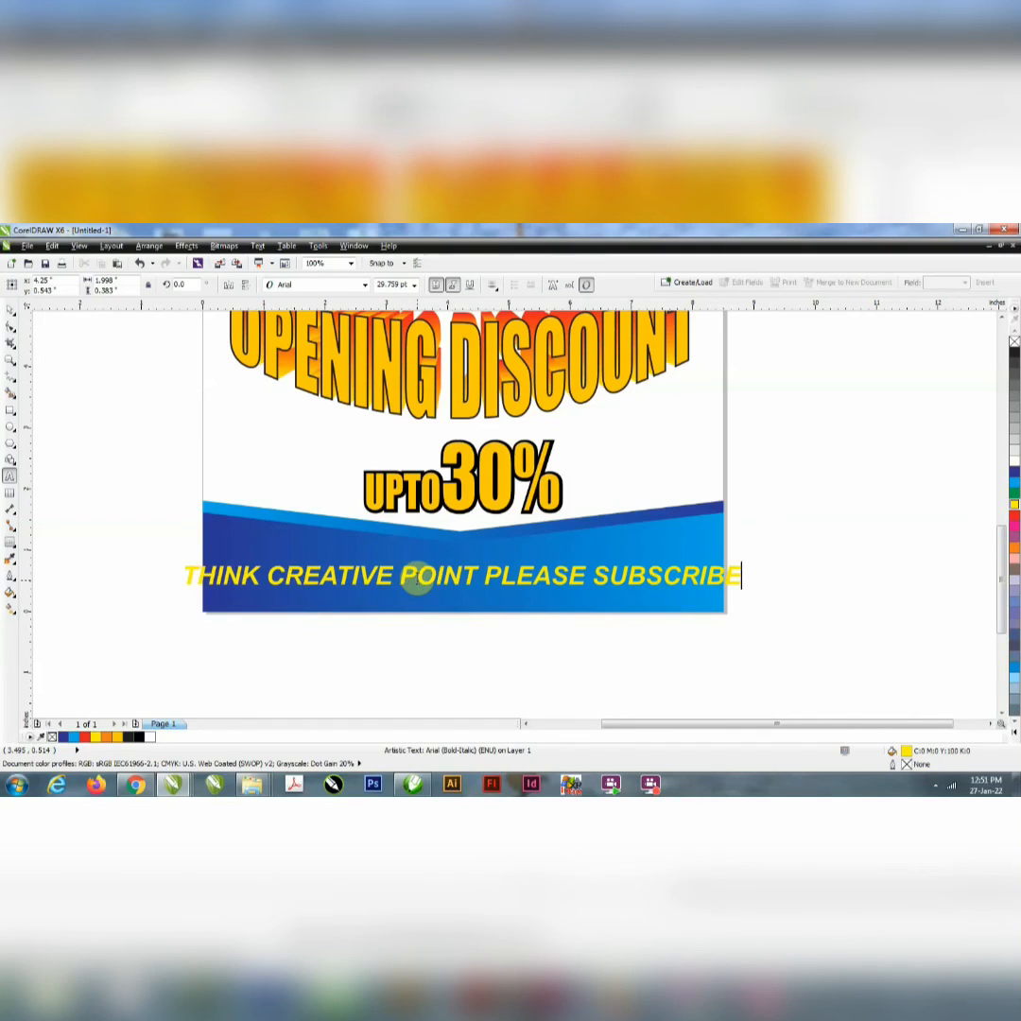
pyautogui.click(485, 575)
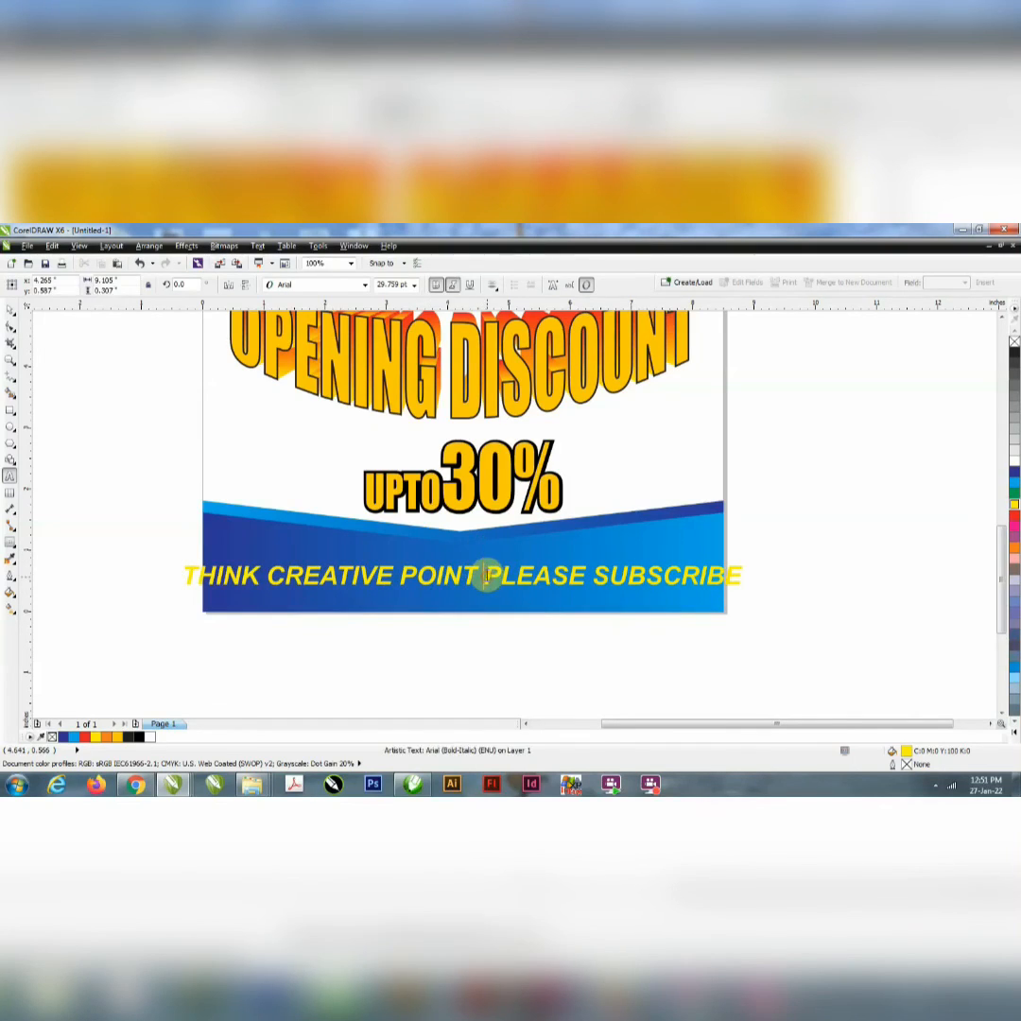
pyautogui.press('Return')
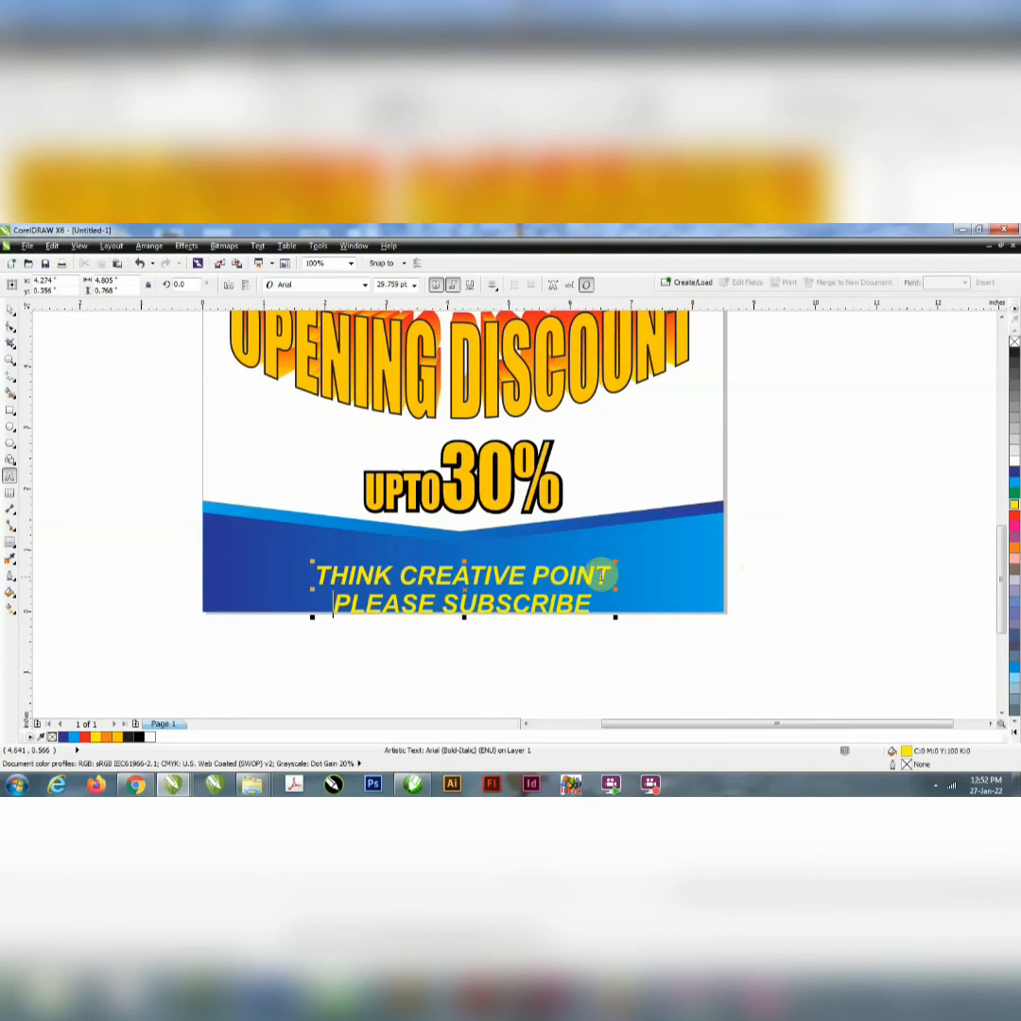
# Step: Set the font size of the "THINK CREATIVE POINT" line to 35 pt
pyautogui.moveTo(609, 573); pyautogui.dragTo(314, 575)
pyautogui.click(413, 285)
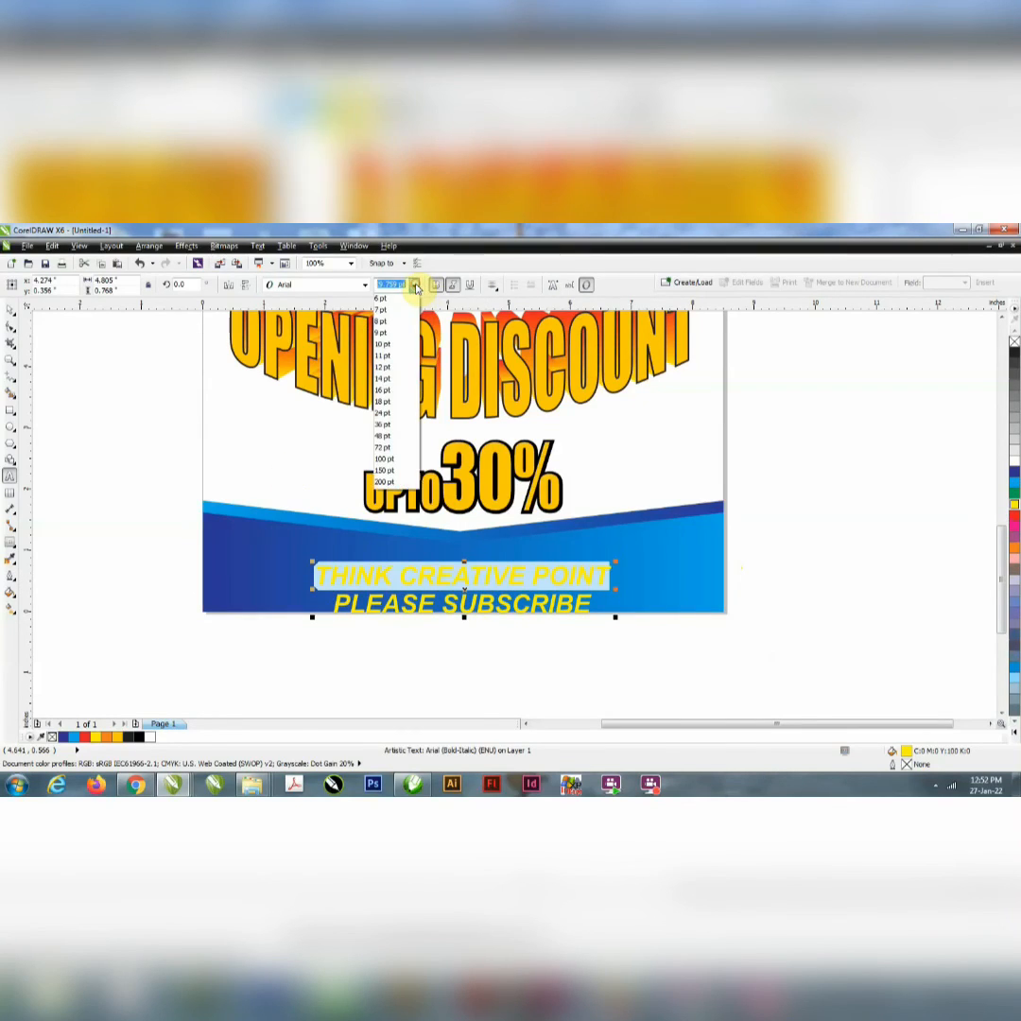
pyautogui.press('Return')
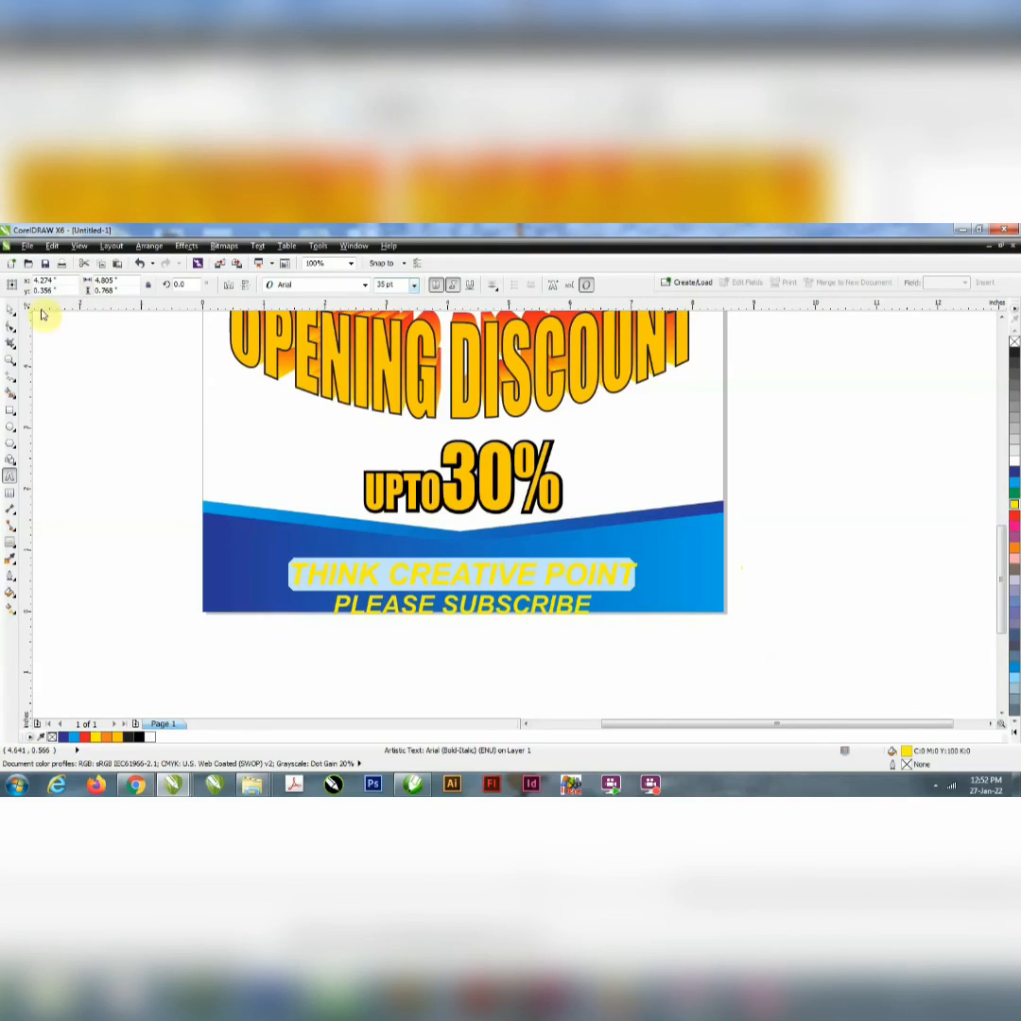
# Step: Fit the two-line text inside the lower blue band, scaled to about 5.45 inches wide and centred horizontally on the page
pyautogui.click(9, 309)
pyautogui.moveTo(411, 609); pyautogui.dragTo(412, 599)
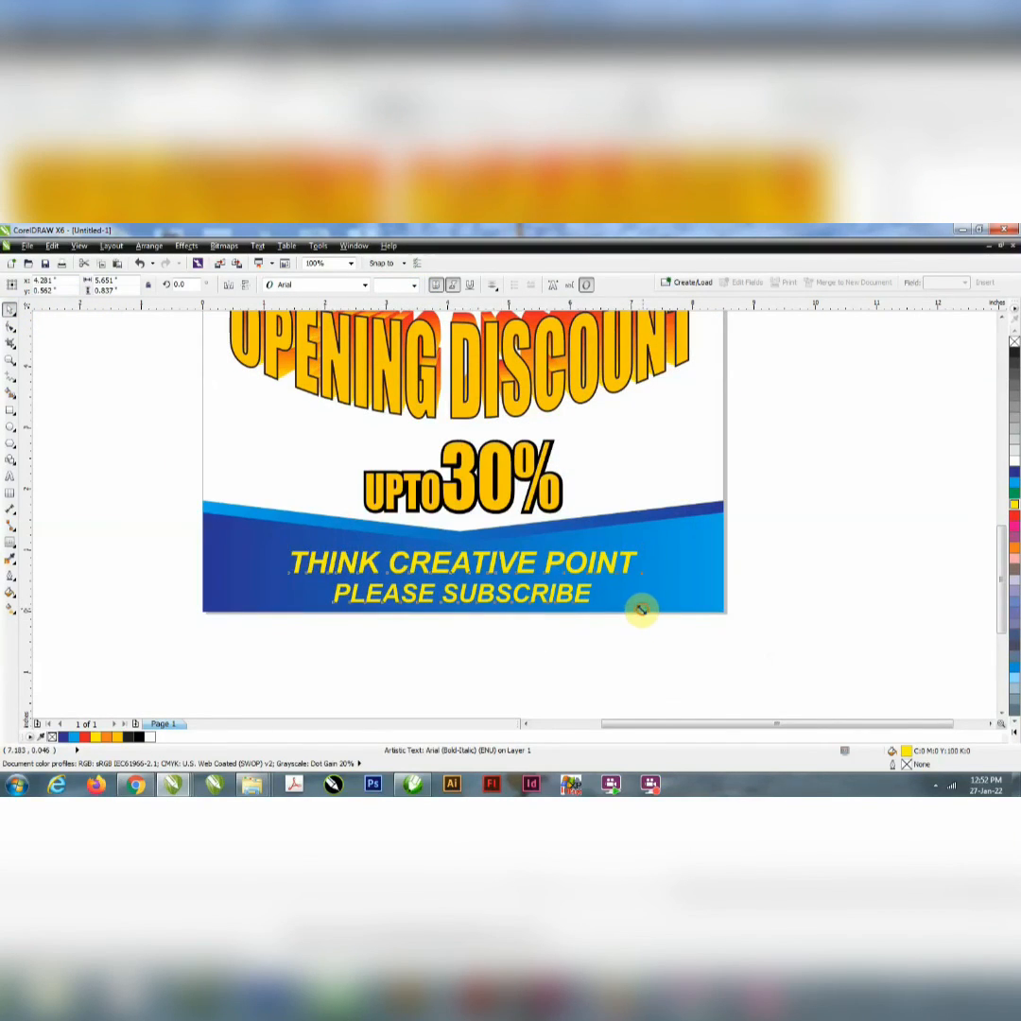
pyautogui.keyDown('shift'); pyautogui.click(666, 588); pyautogui.keyUp('shift')
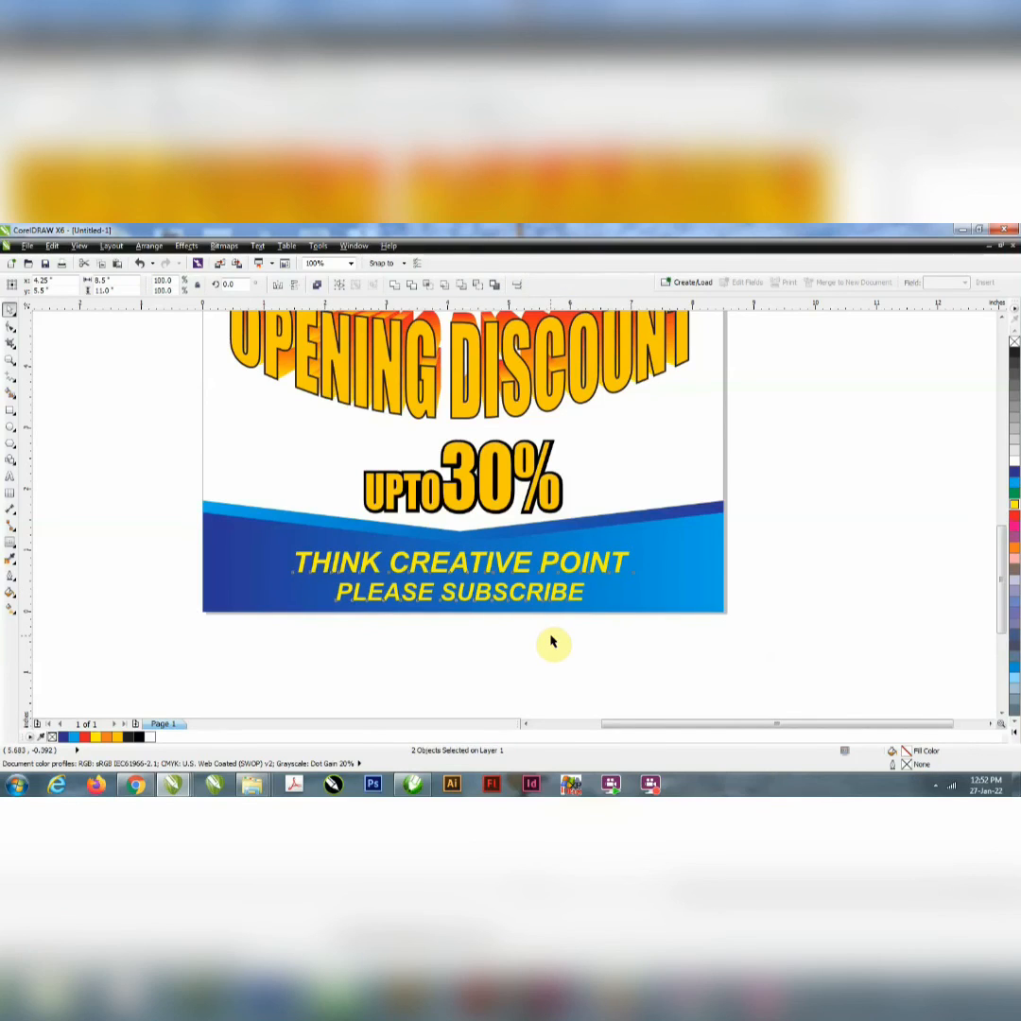
pyautogui.click(501, 627)
pyautogui.scroll(1, 479, 583)
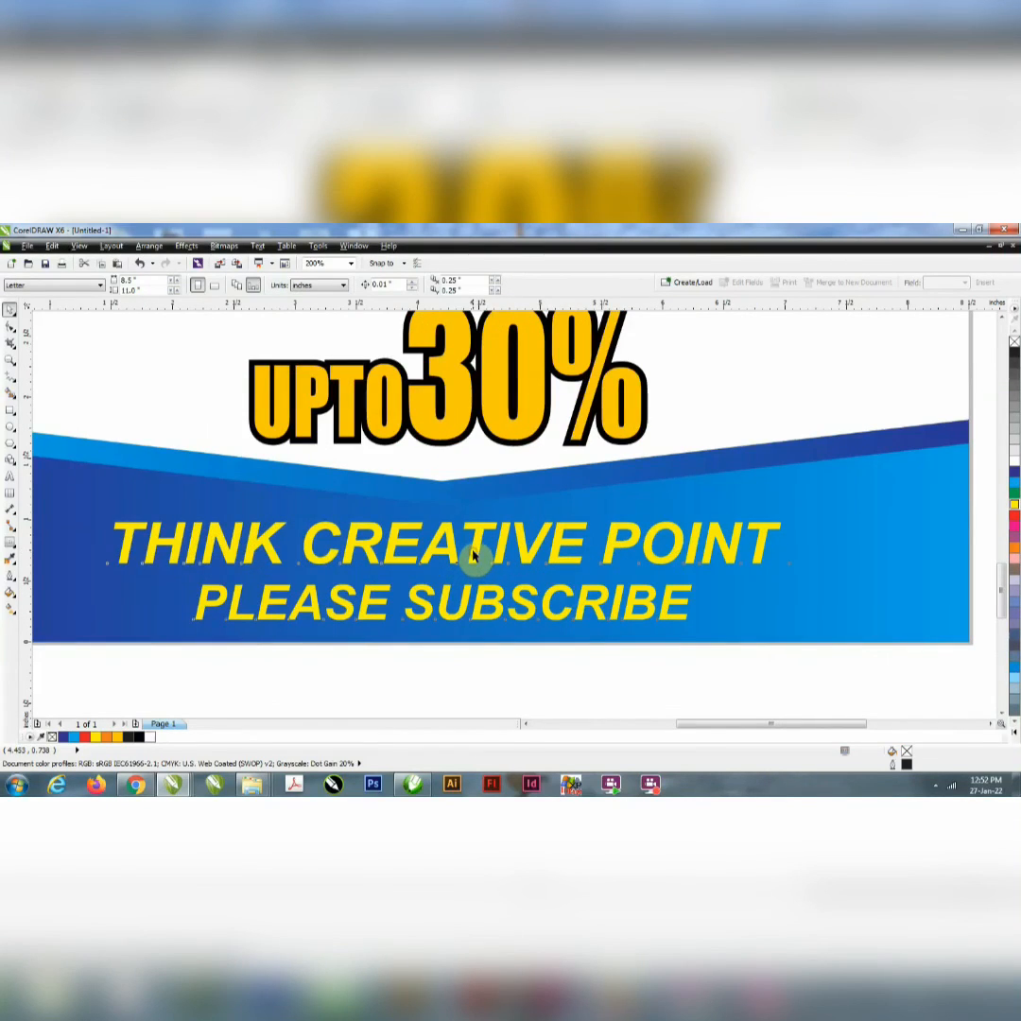
# Step: Fill only the "PLEASE SUBSCRIBE" line with red
pyautogui.click(473, 558)
pyautogui.scroll(-1, 571, 601)
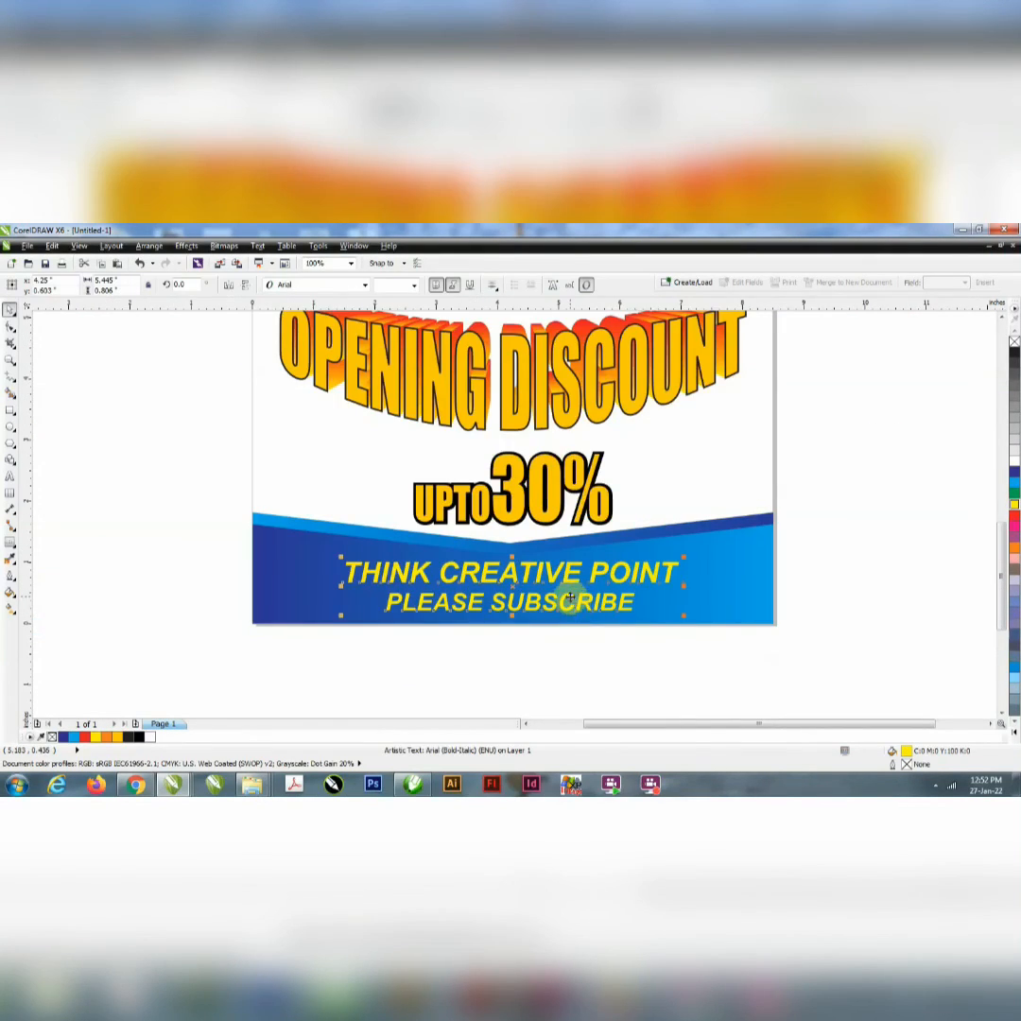
pyautogui.doubleClick(571, 598)
pyautogui.moveTo(648, 599); pyautogui.dragTo(337, 604)
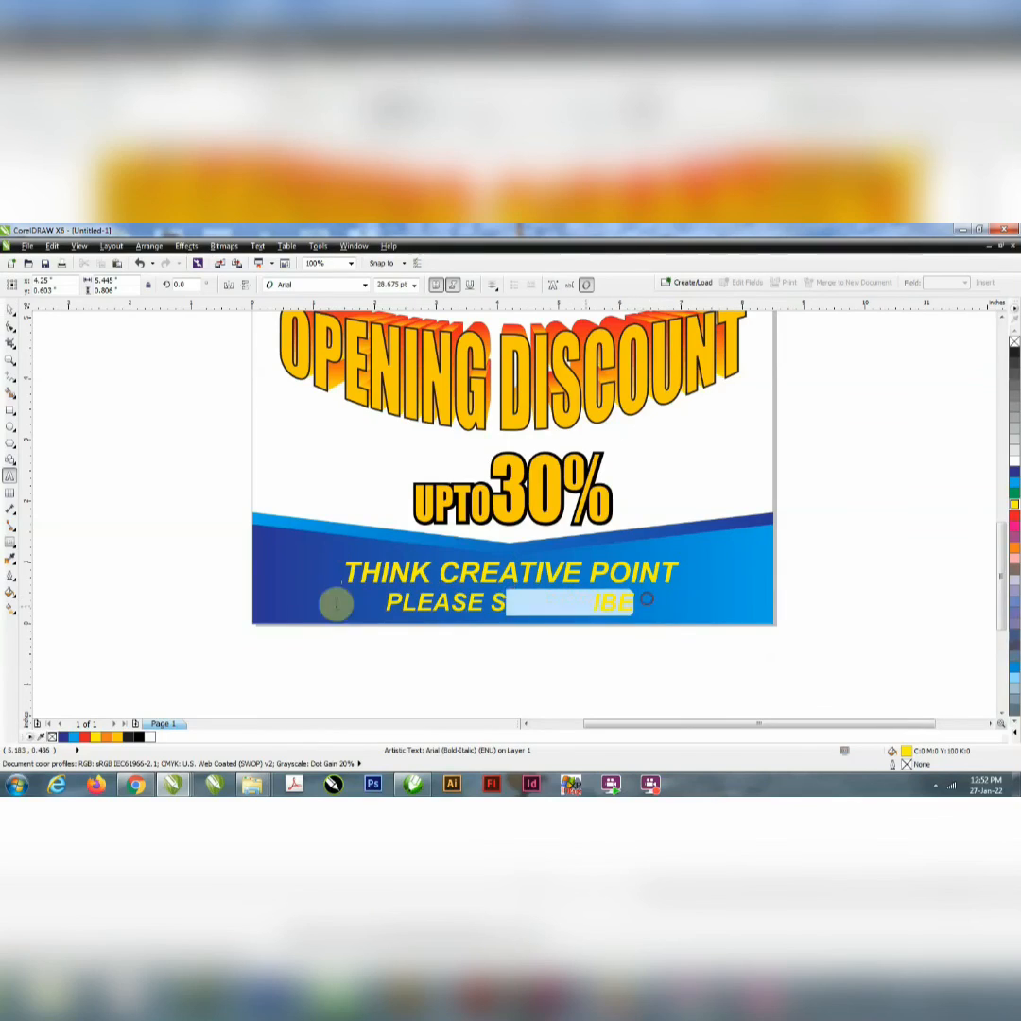
pyautogui.click(1015, 518)
pyautogui.click(11, 310)
# Step: Apply the Flow Outward contour preset to the two-line text and reduce it to 1 step
pyautogui.click(388, 590)
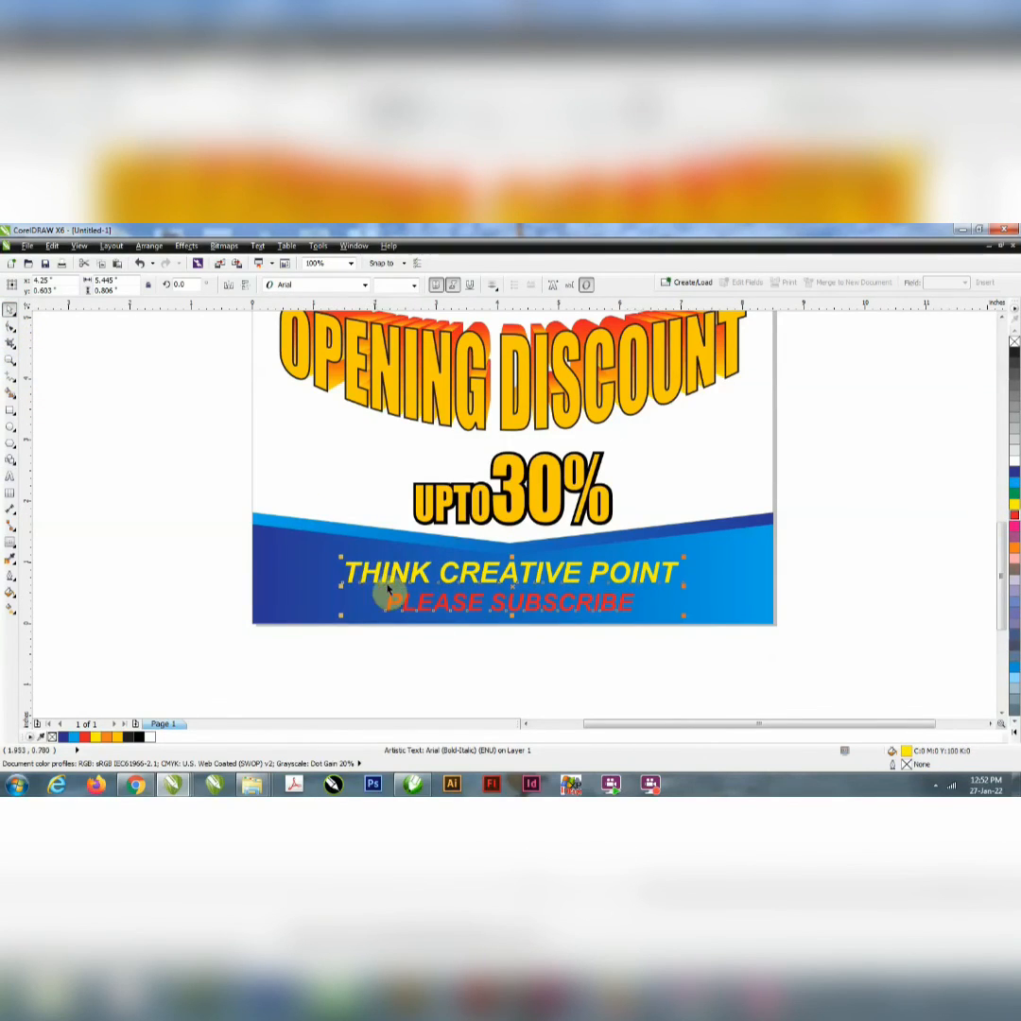
pyautogui.click(388, 590)
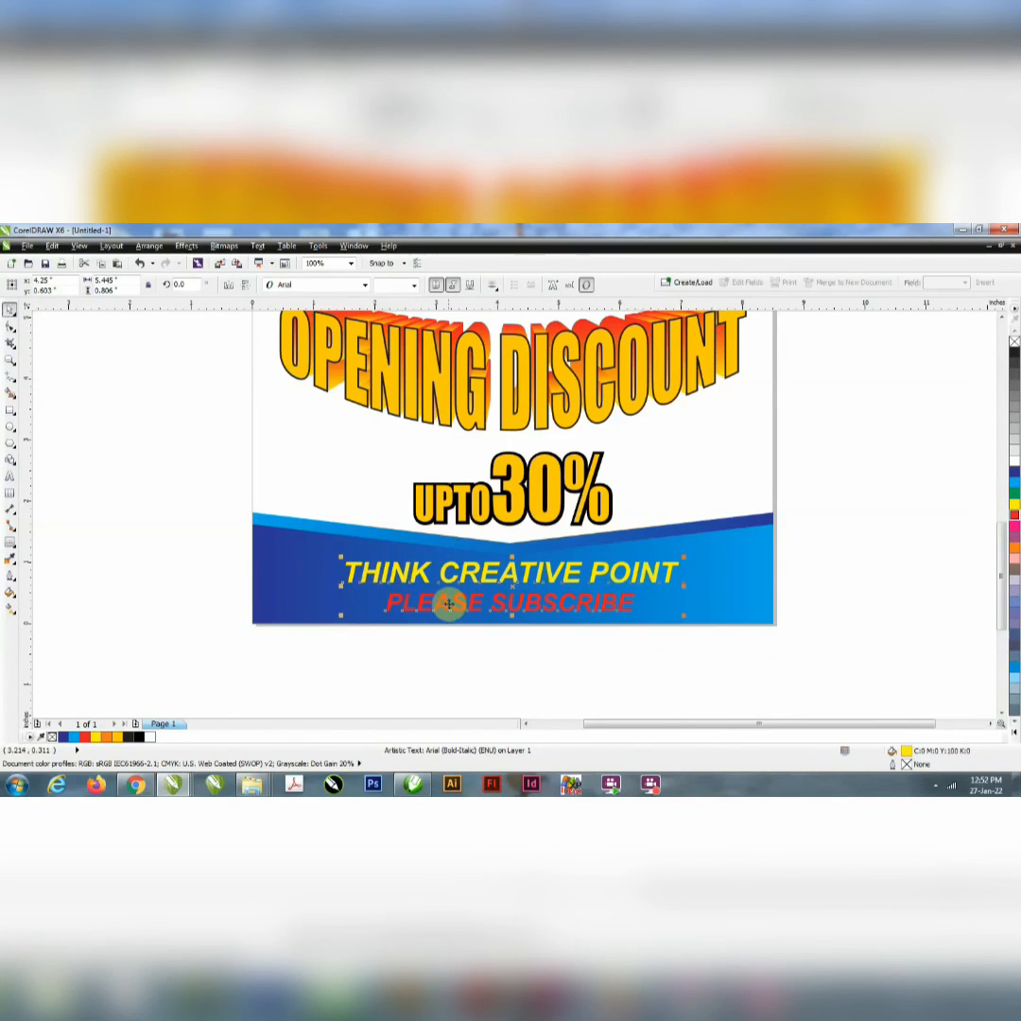
pyautogui.click(14, 544)
pyautogui.click(53, 555)
pyautogui.click(24, 286)
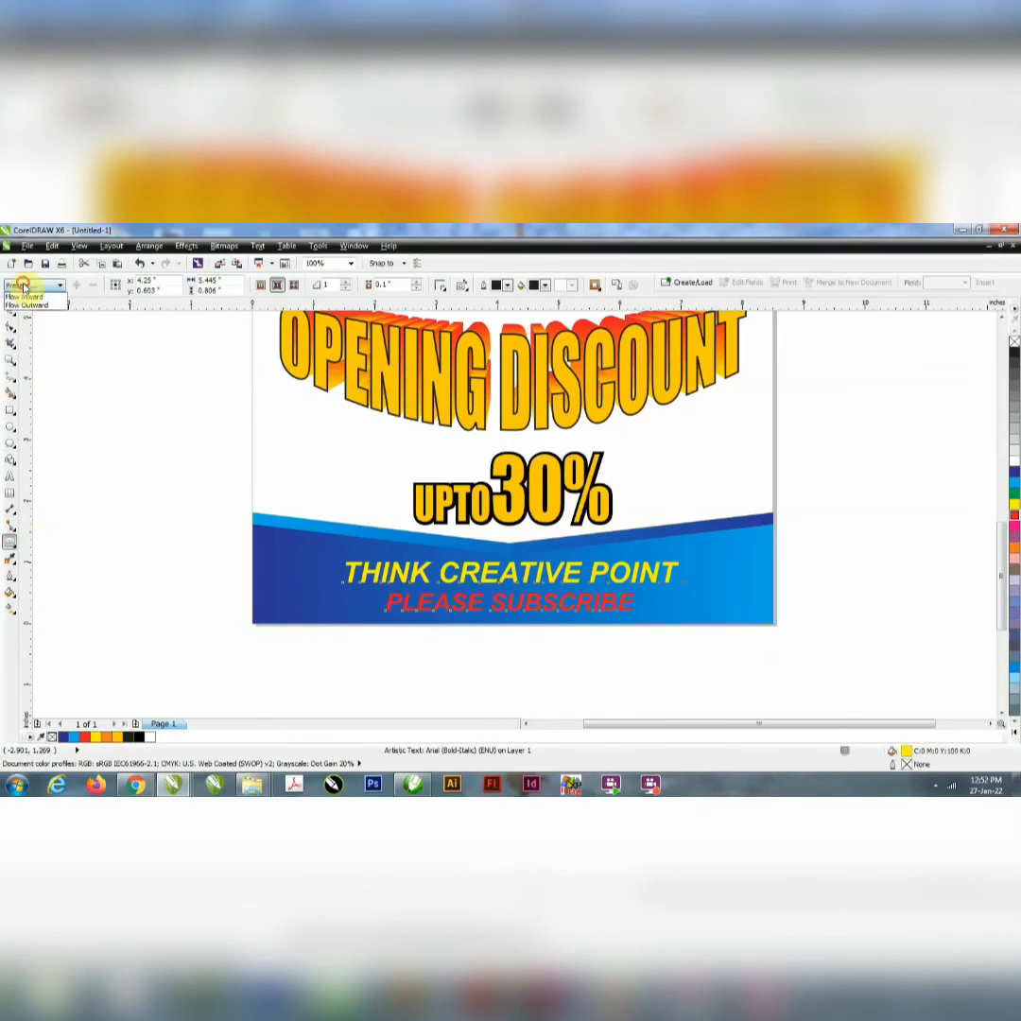
pyautogui.click(26, 305)
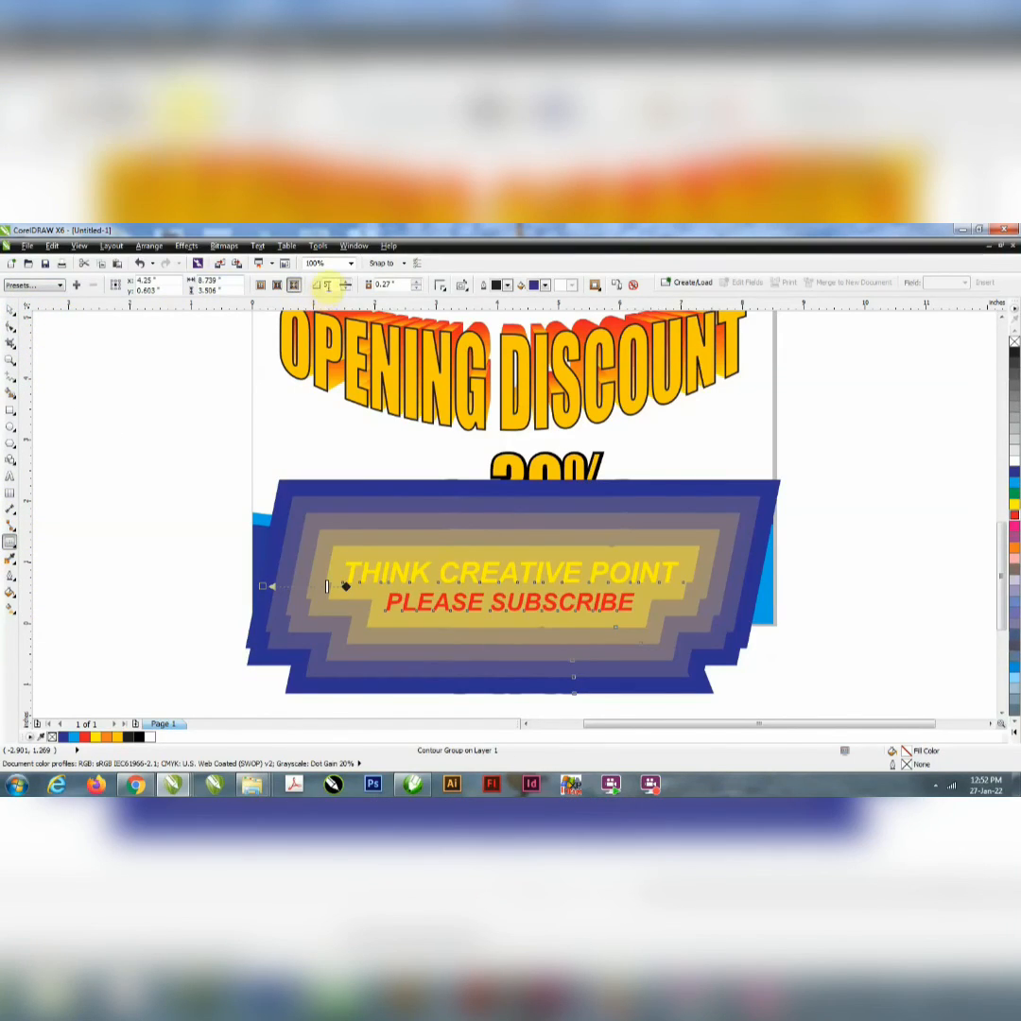
pyautogui.moveTo(332, 286); pyautogui.dragTo(296, 304)
pyautogui.press('Tab')
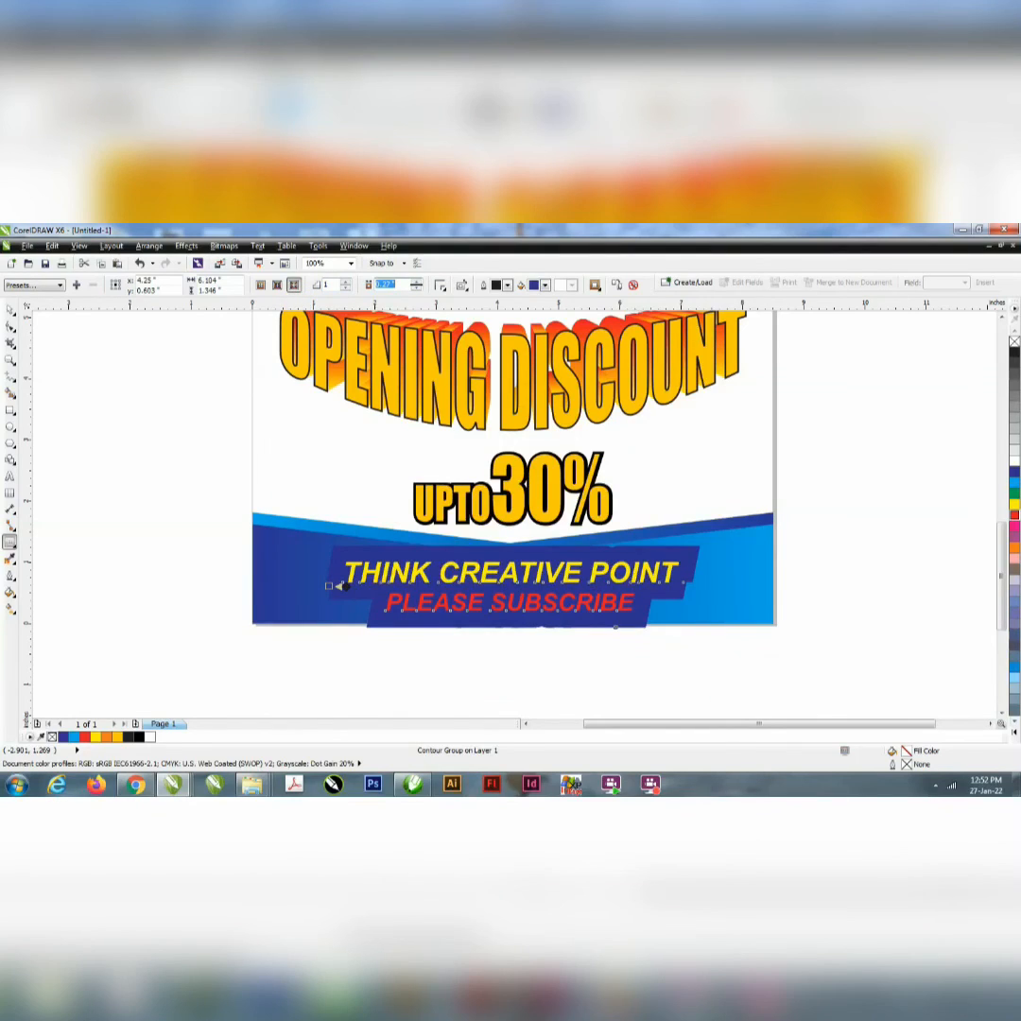
# Step: Try a contour offset of 0.005 inches on the two-line text, and raise it to 0.05 inches
pyautogui.write('0')
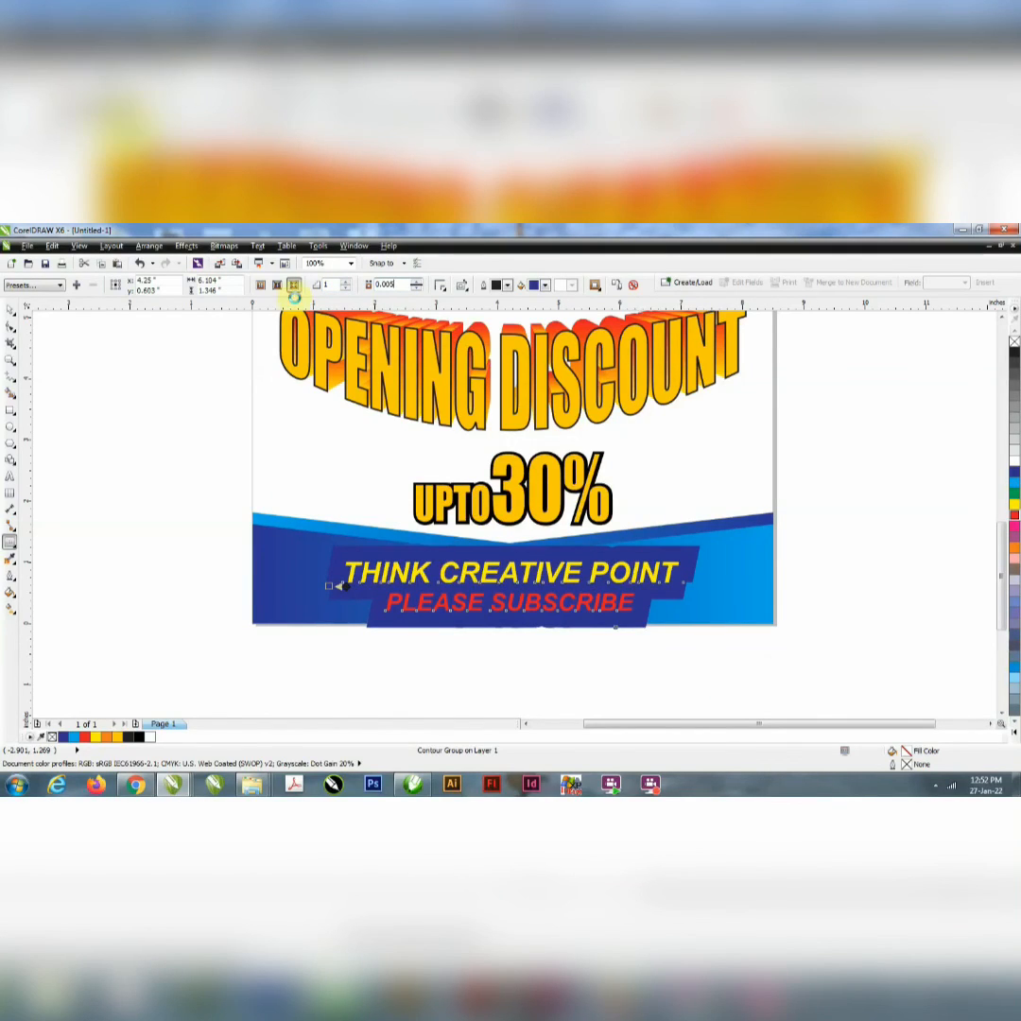
pyautogui.write('.005')
pyautogui.press('Return')
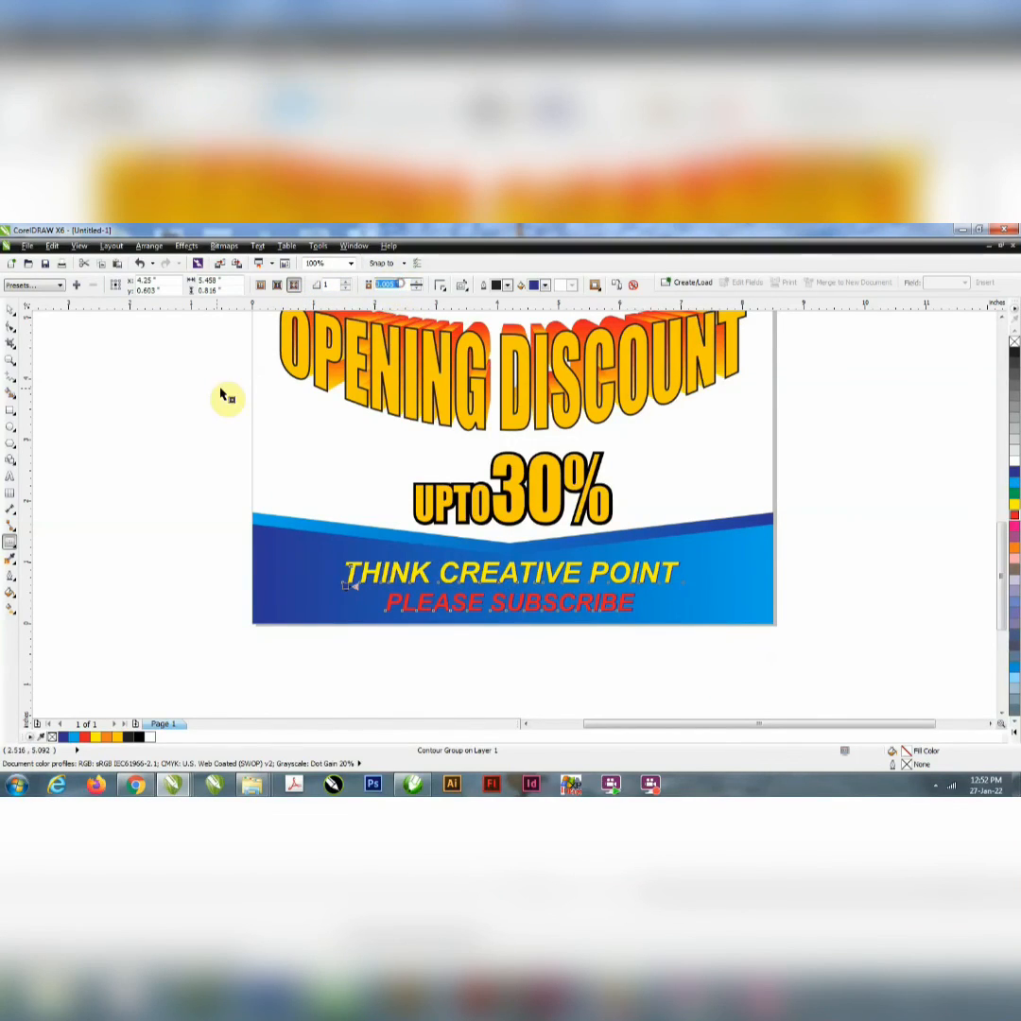
pyautogui.write('0.05')
pyautogui.press('Return')
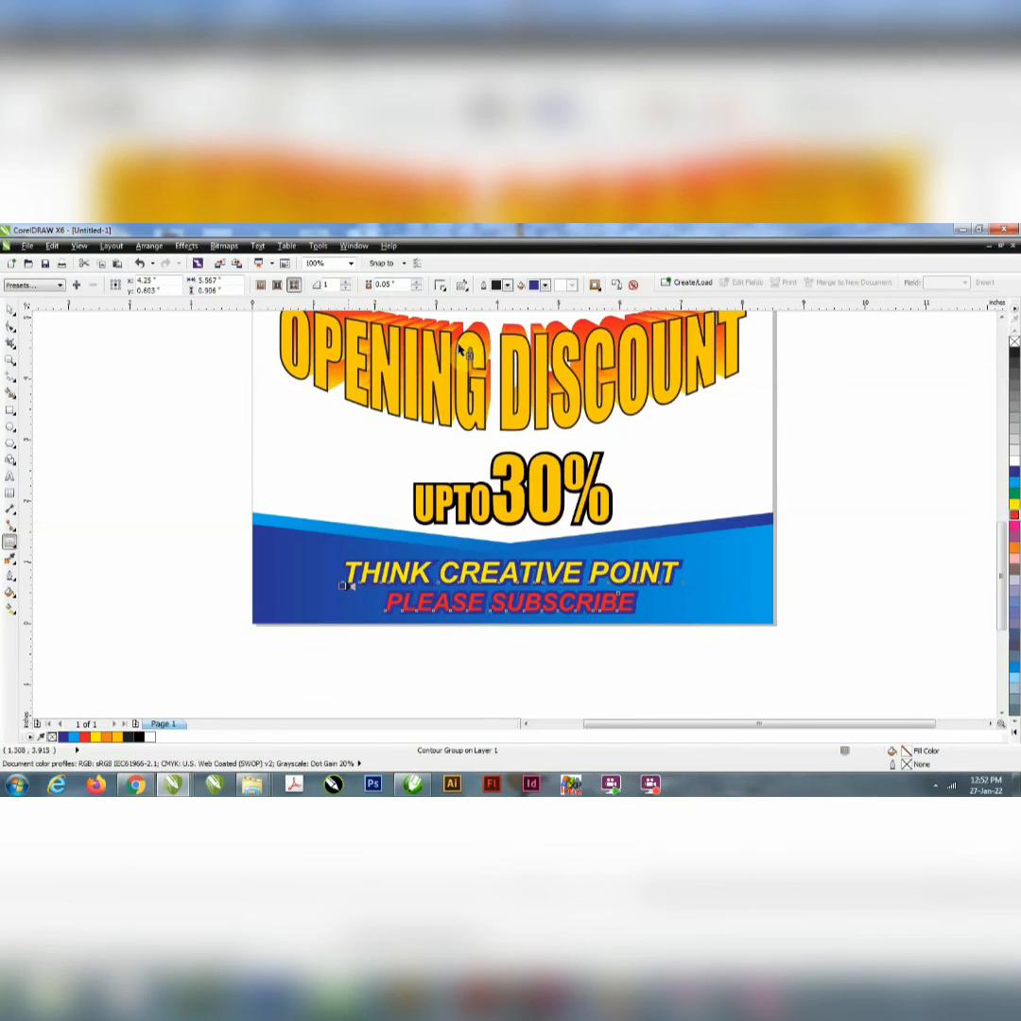
# Step: Fill the contour with white and the whole two-line text with red
pyautogui.click(545, 285)
pyautogui.click(551, 320)
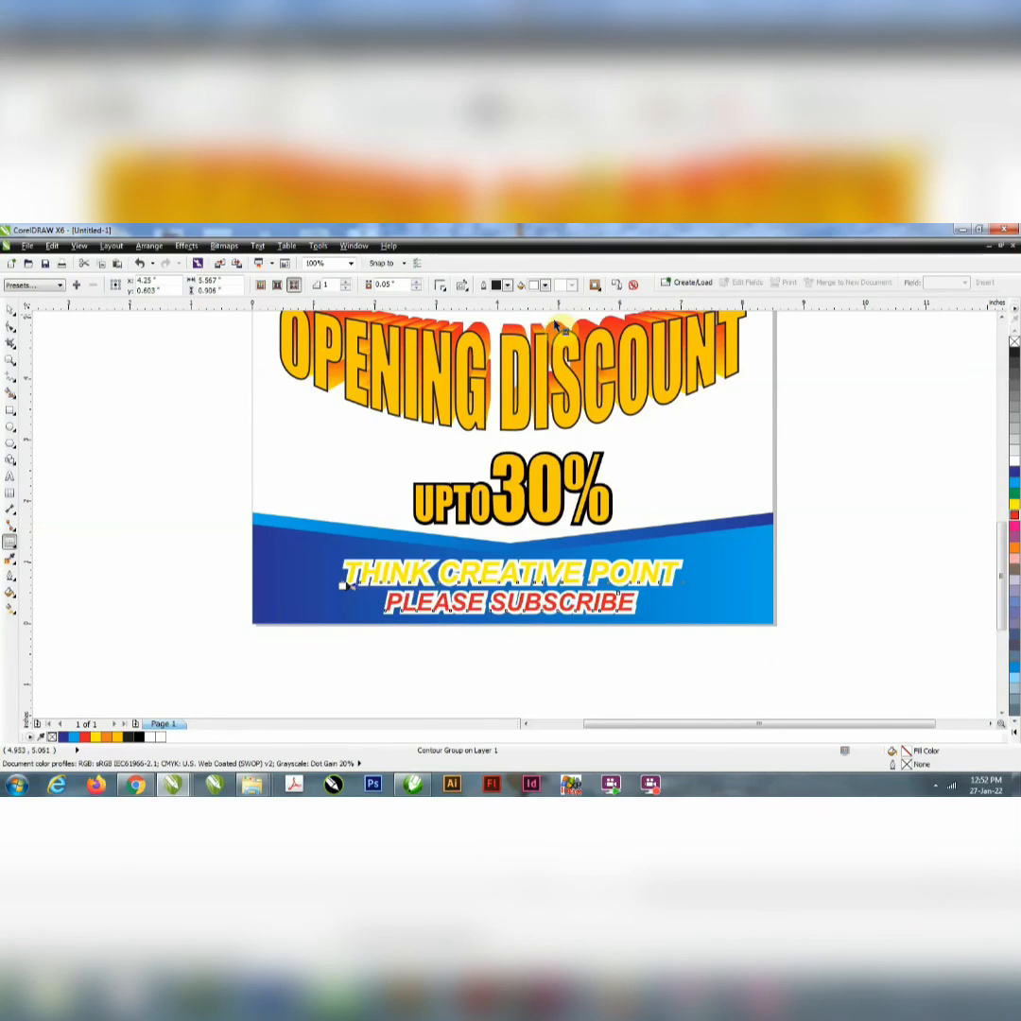
pyautogui.click(1016, 518)
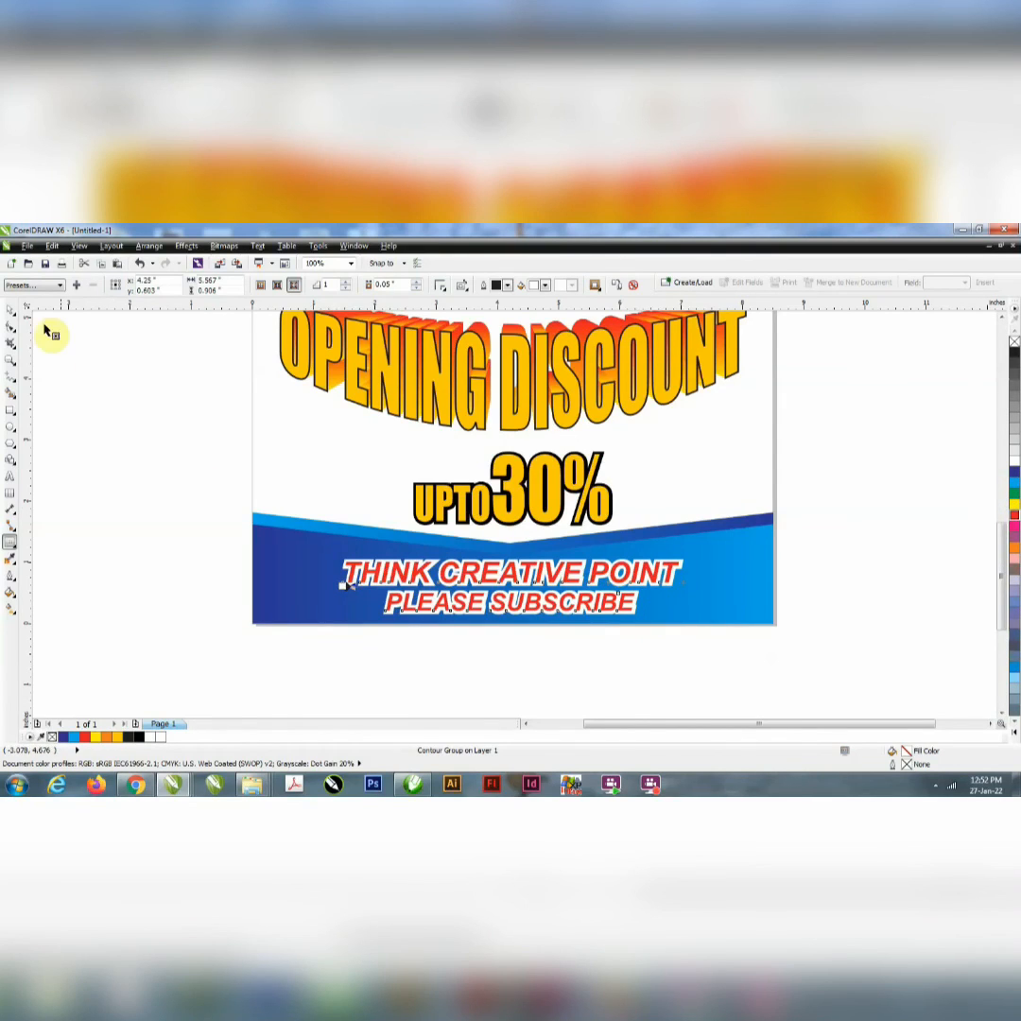
pyautogui.doubleClick(8, 313)
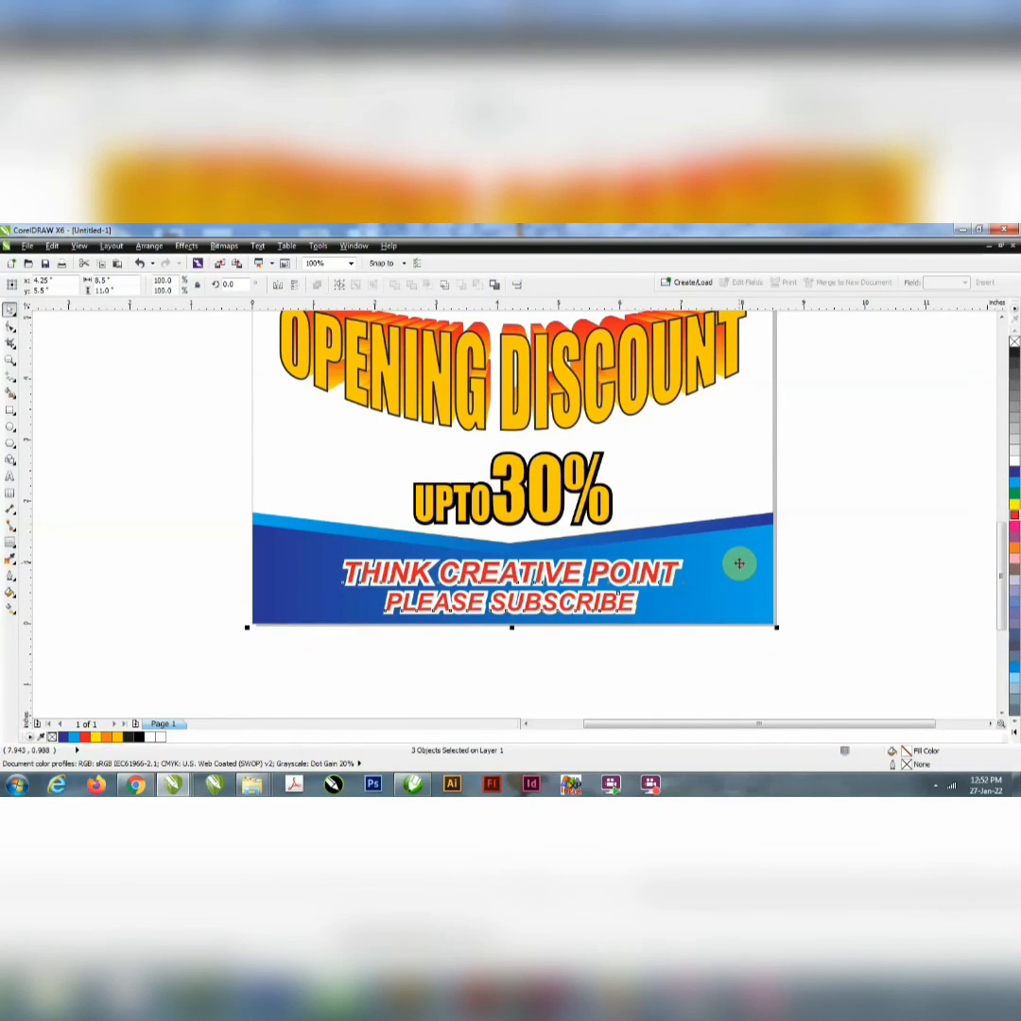
pyautogui.click(851, 580)
# Step: Set the contour offset of the two-line text to 0.03 inches
pyautogui.click(591, 586)
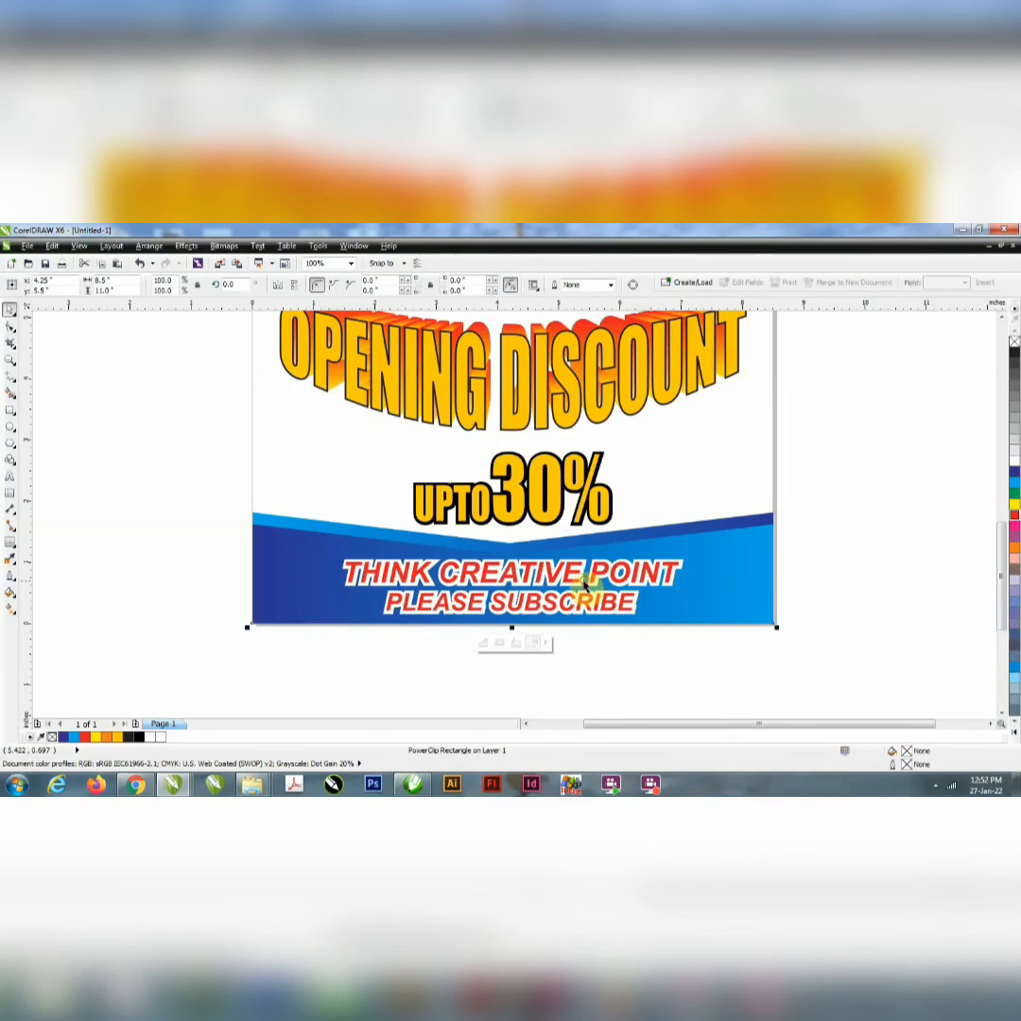
pyautogui.click(584, 576)
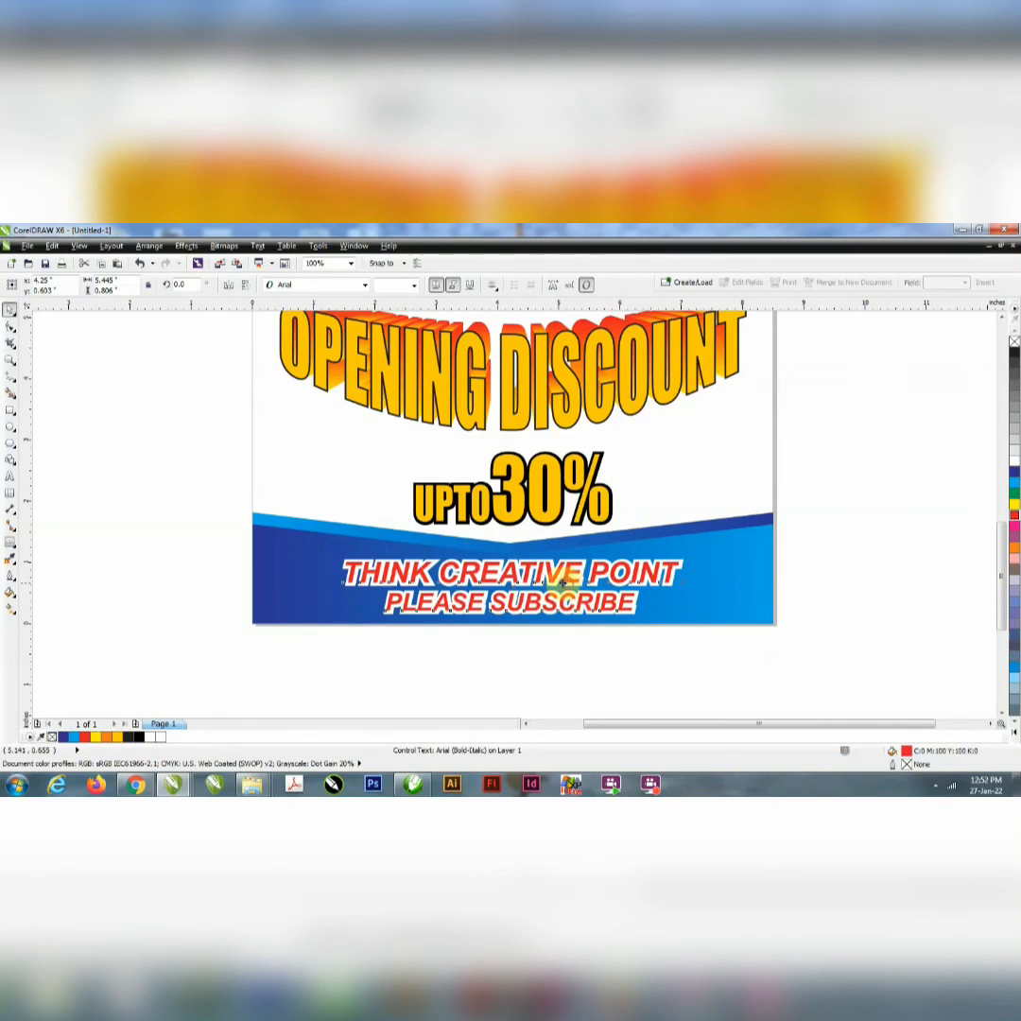
pyautogui.moveTo(563, 584); pyautogui.dragTo(557, 582)
pyautogui.hotkey('ctrl', 'z')
pyautogui.moveTo(399, 282); pyautogui.dragTo(360, 289)
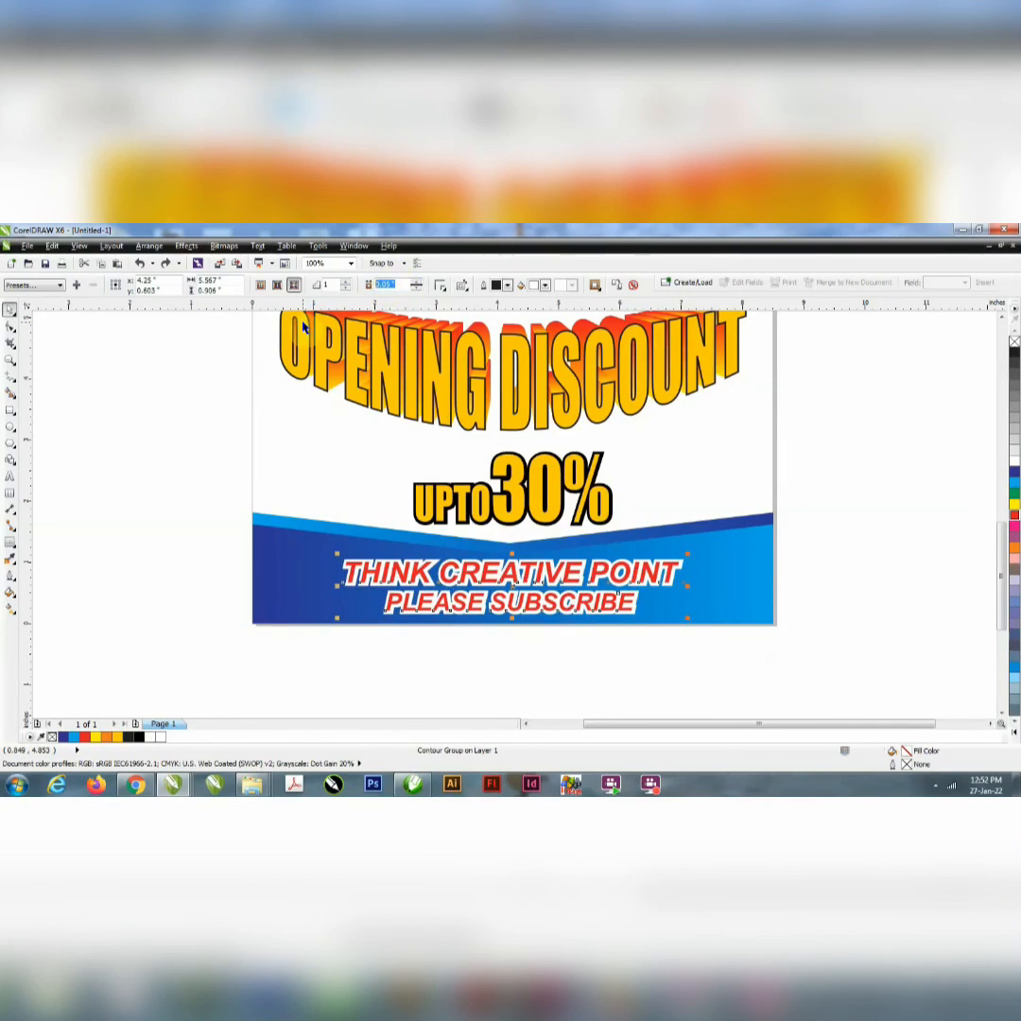
pyautogui.write('0.')
pyautogui.press('Return')
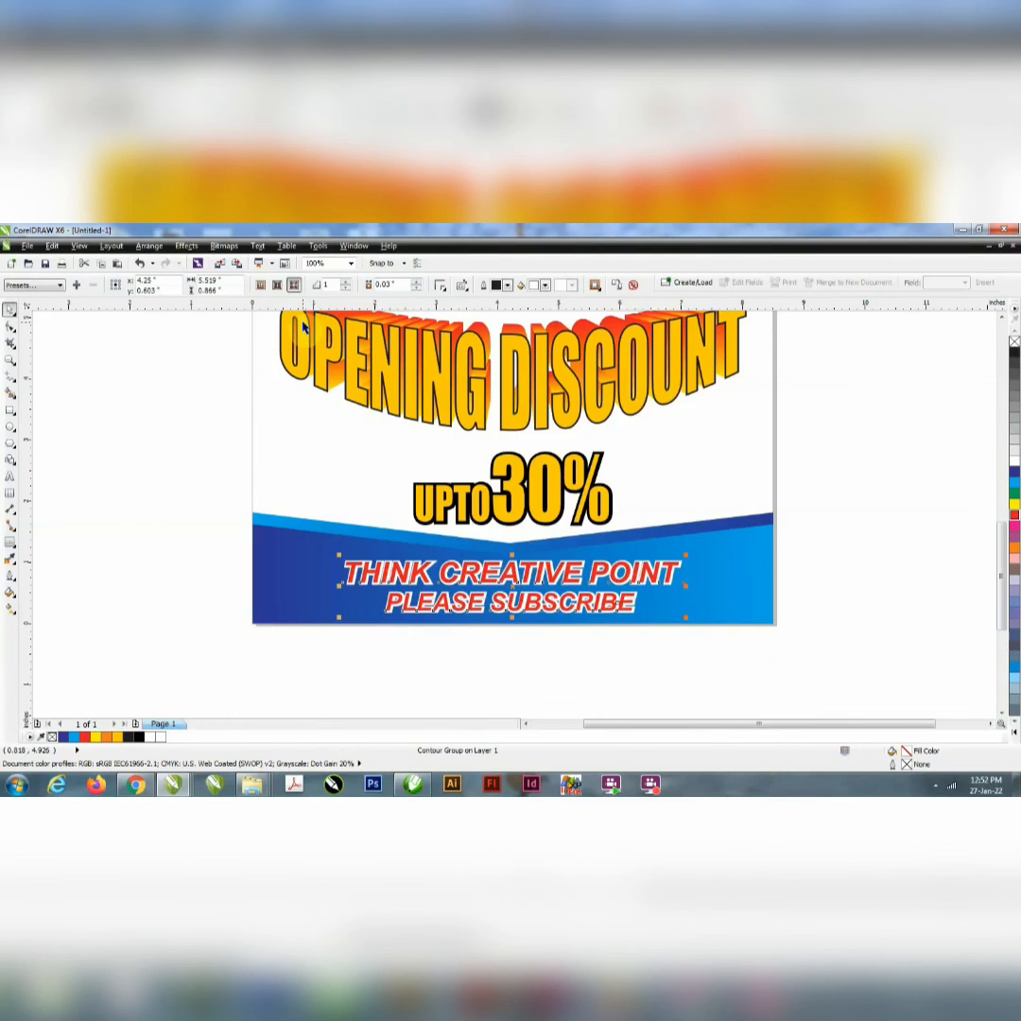
# Step: Fit the whole flyer in the view and show it as a full-screen preview
pyautogui.keyDown('shift'); pyautogui.click(744, 585); pyautogui.keyUp('shift')
pyautogui.scroll(-2, 491, 605)
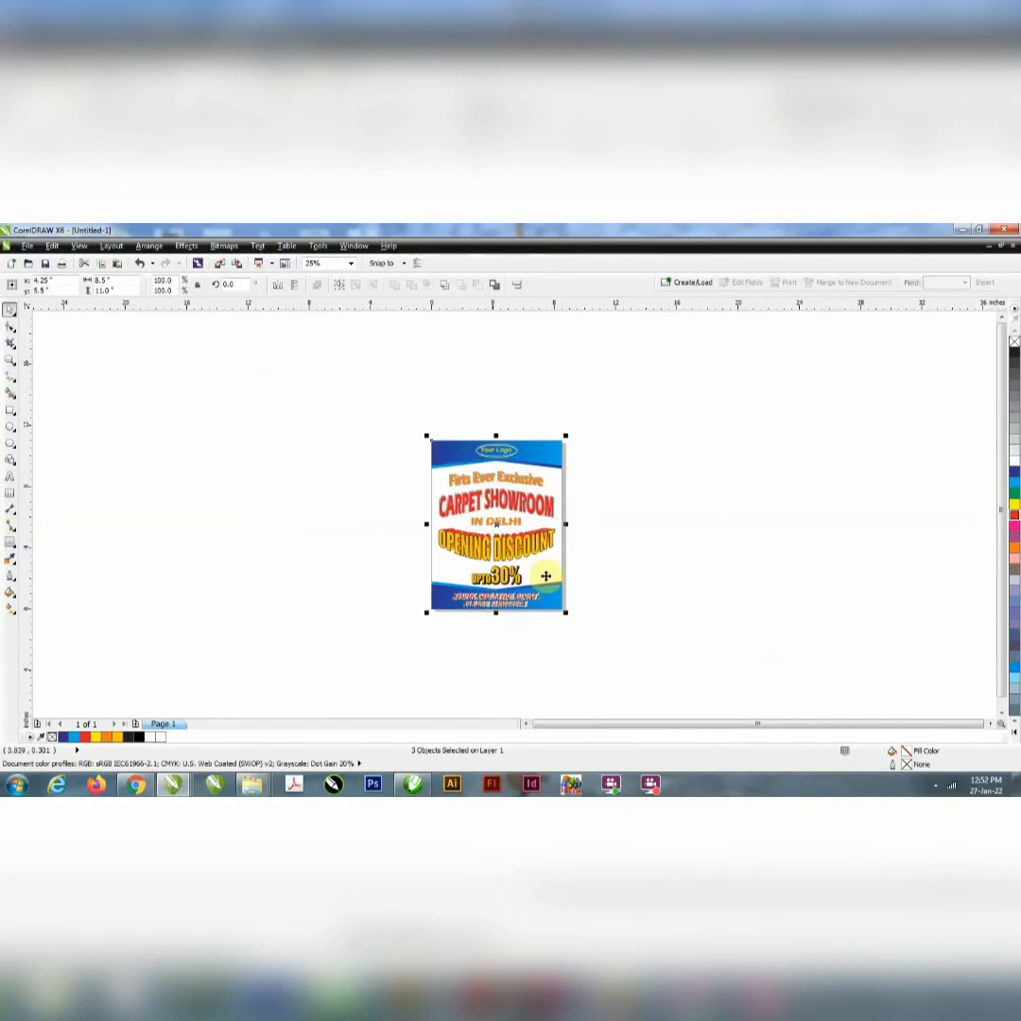
pyautogui.press('z')
pyautogui.moveTo(426, 437); pyautogui.dragTo(566, 618)
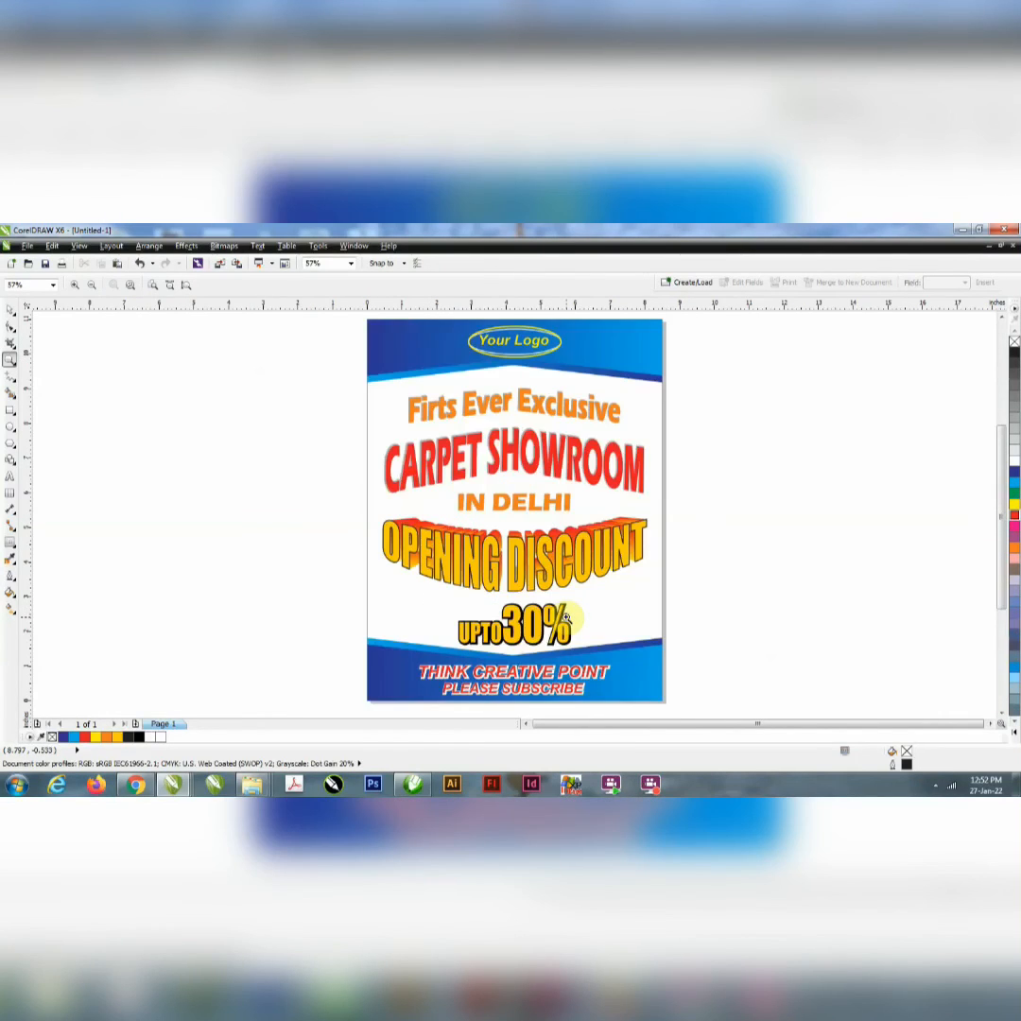
pyautogui.press('F9')
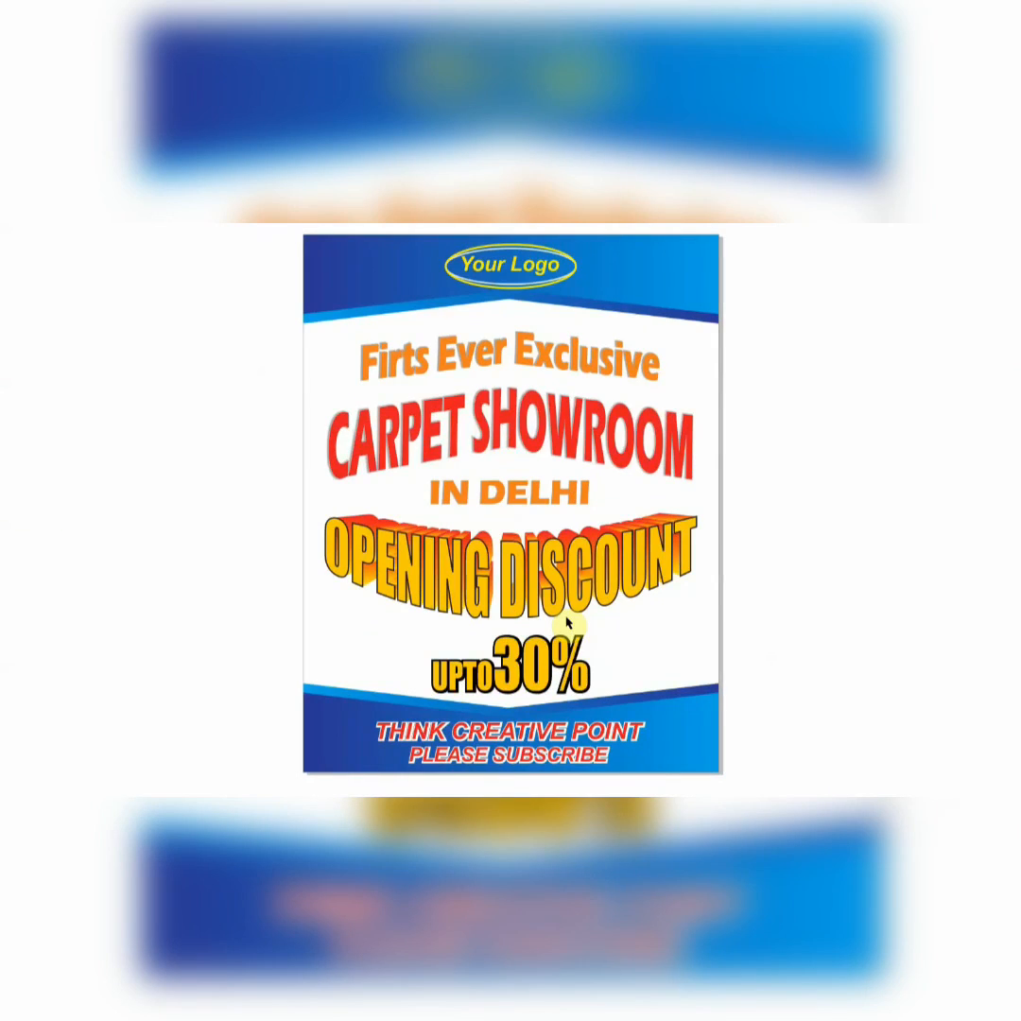